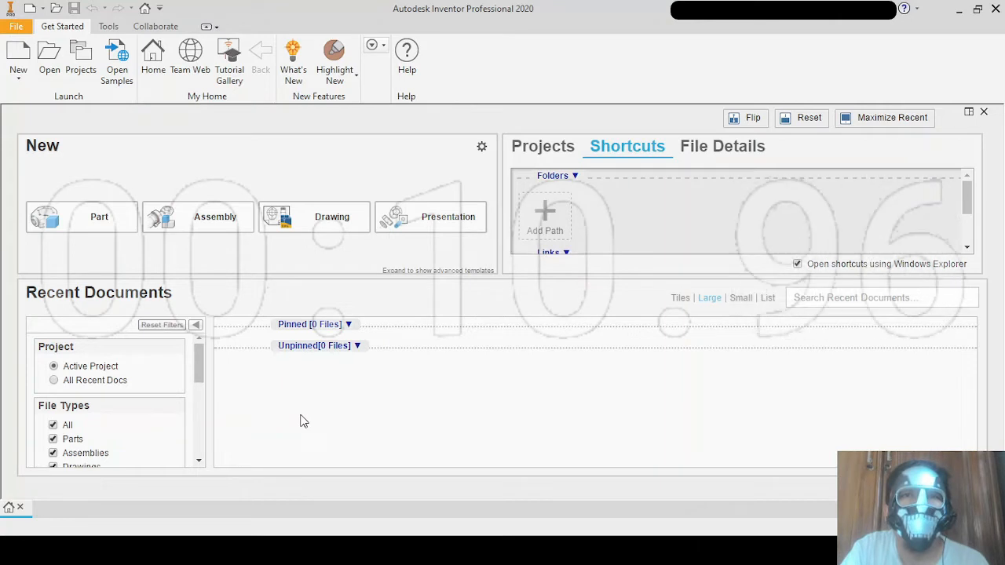
Create a new assembly and check the measurement units and drawing standard of the default template.
left_click(203, 217)
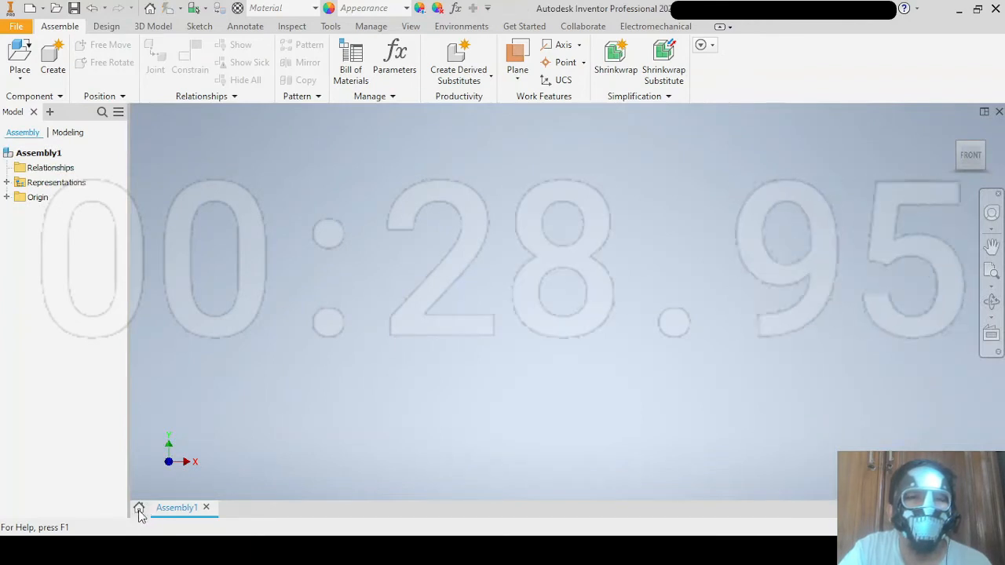
left_click(139, 509)
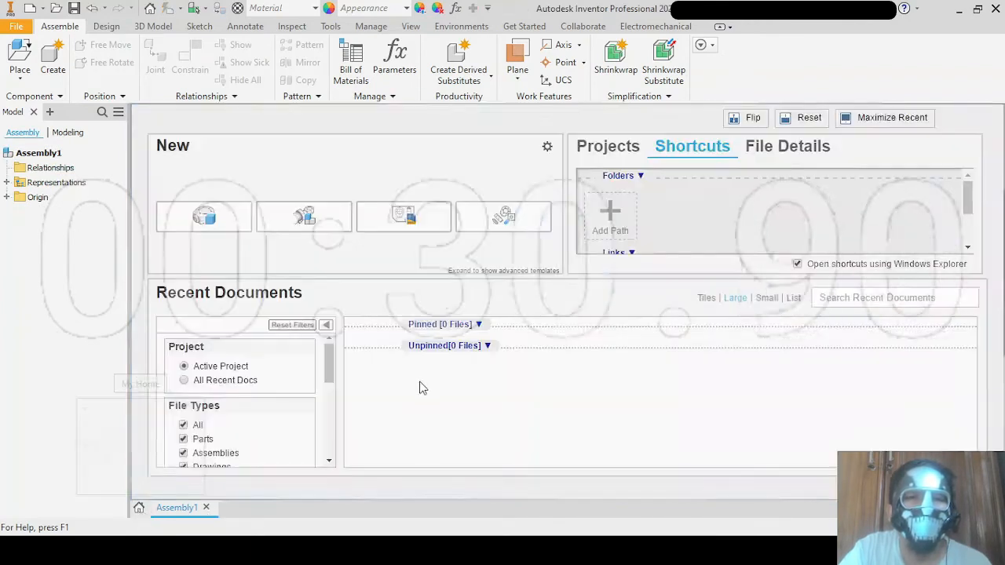
left_click(548, 147)
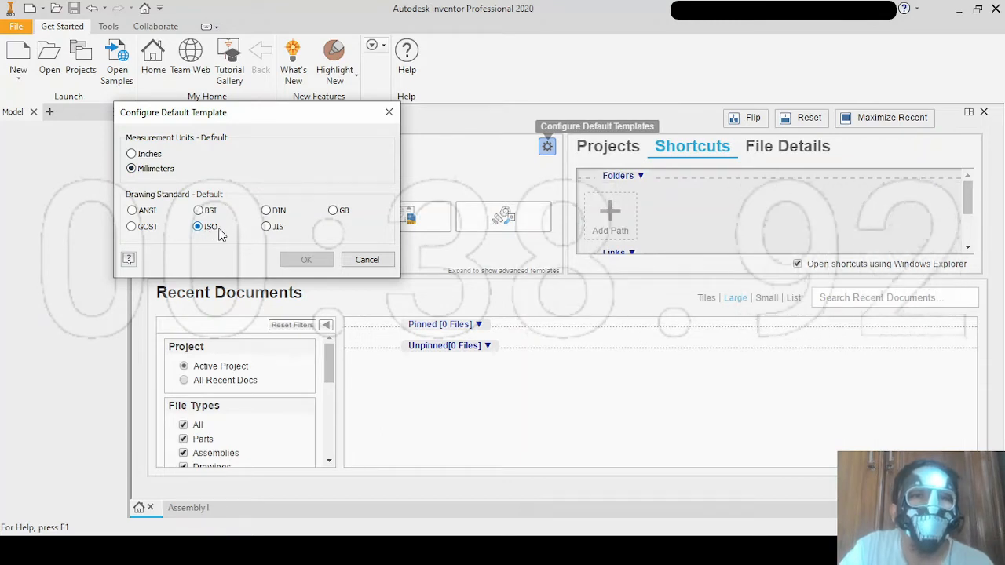
left_click(387, 118)
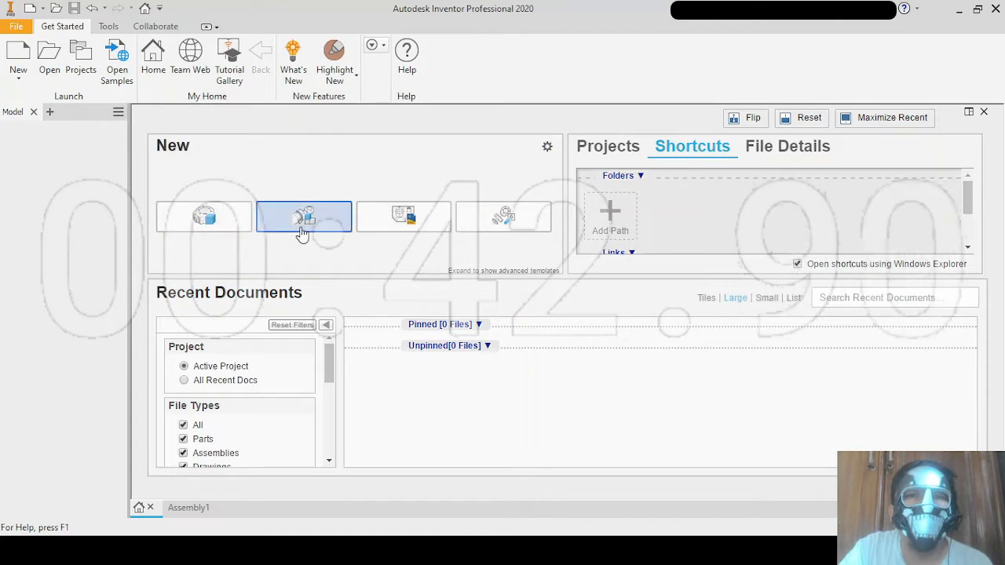
left_click(188, 508)
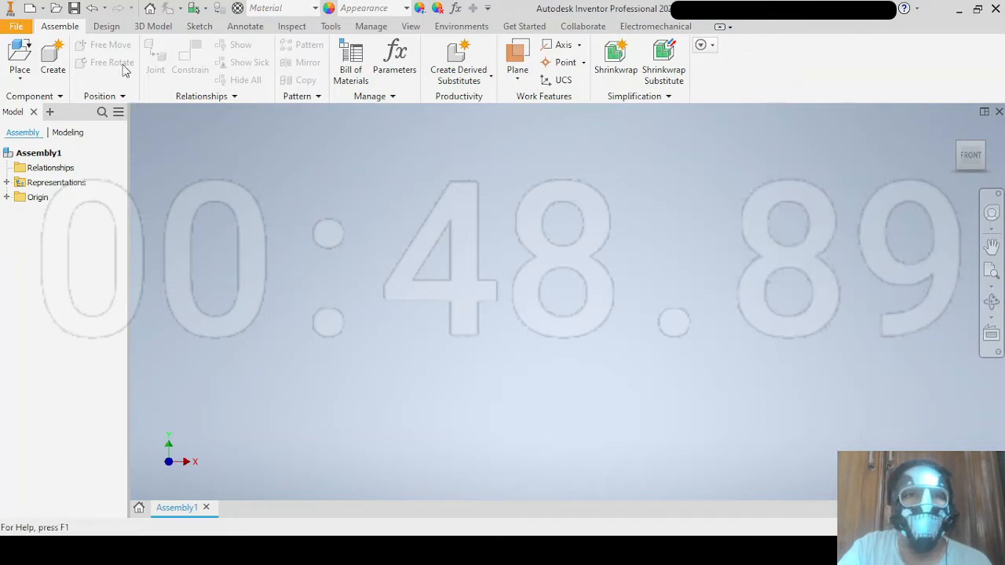
Start the Insert Frame command and save the assembly as "frame sepeda" in the SEPEDA folder.
left_click(151, 27)
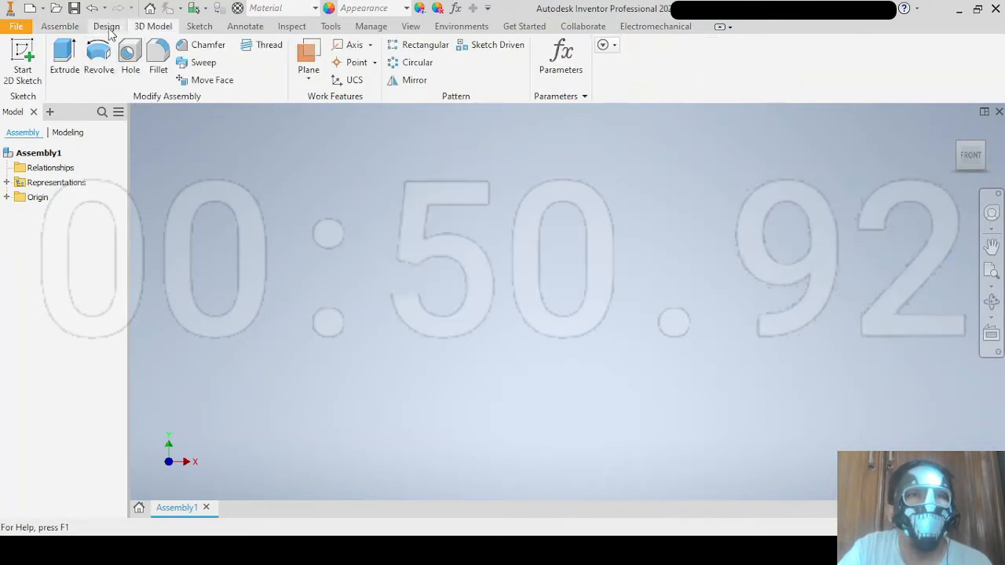
left_click(107, 26)
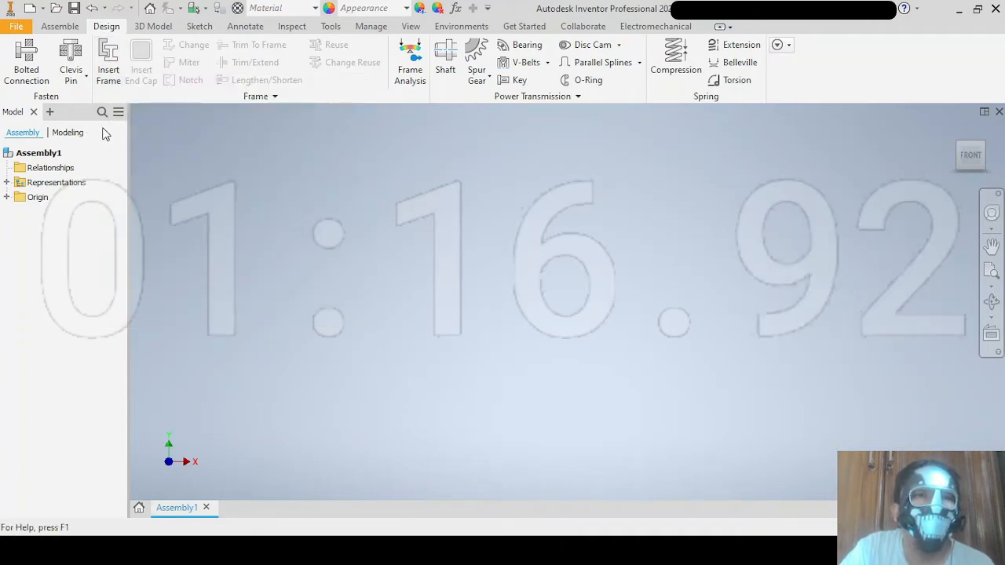
left_click(109, 75)
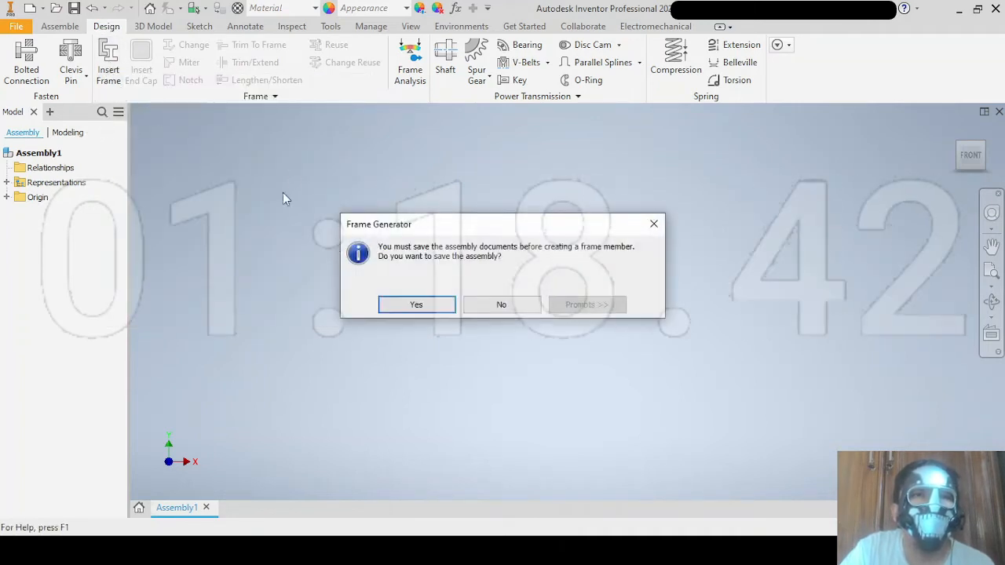
left_click(429, 312)
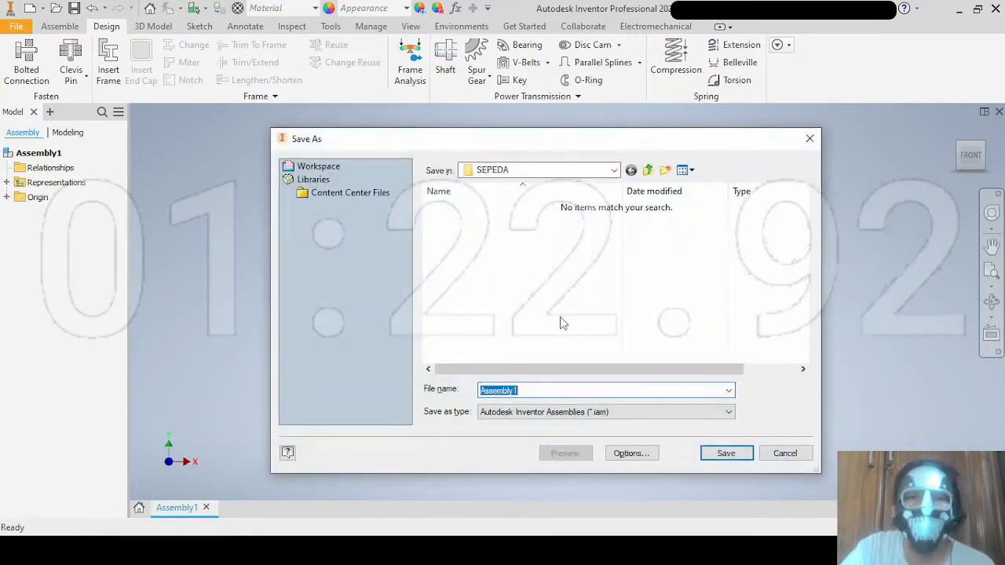
type("fd")
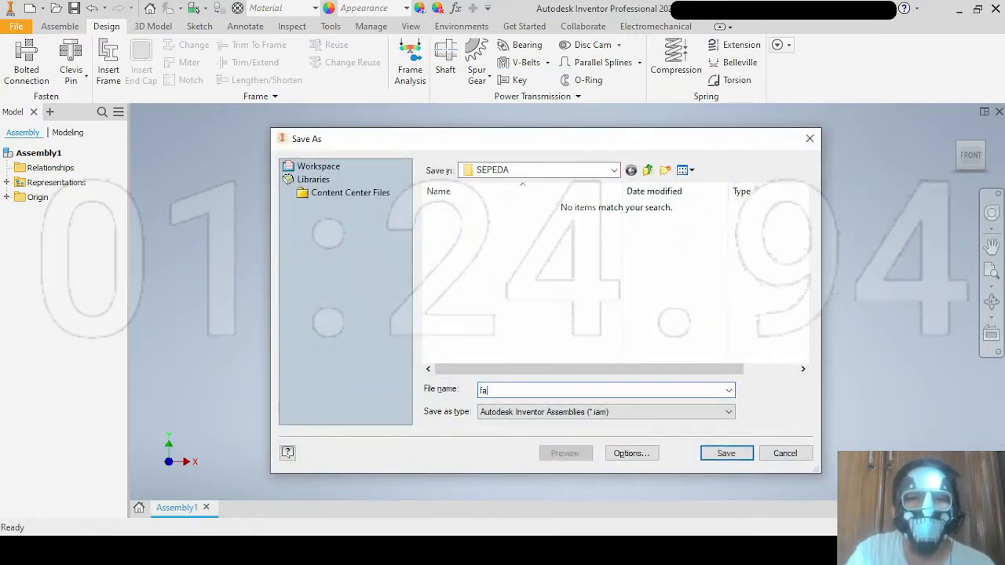
key("BackSpace")
type("rame sepeda")
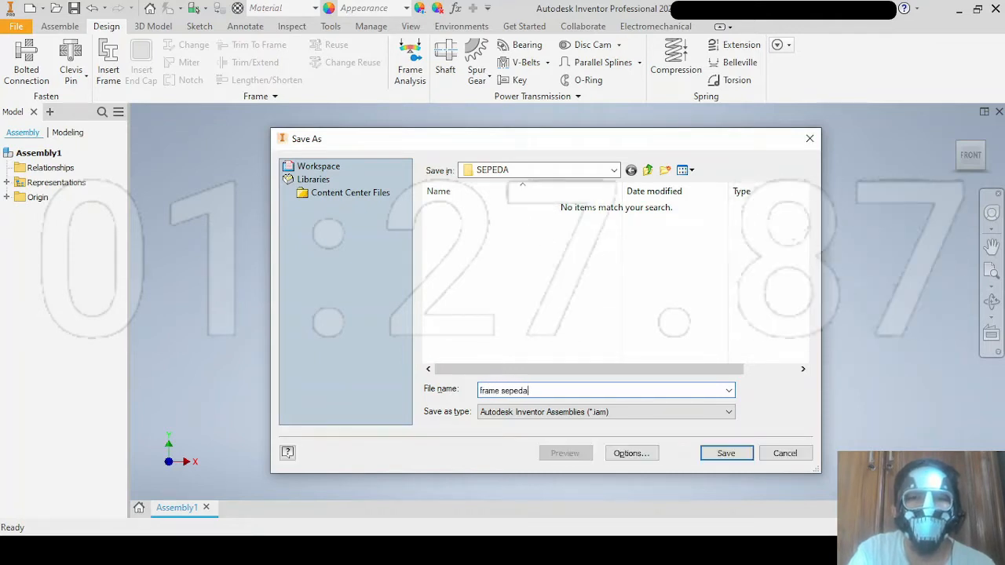
key("Return")
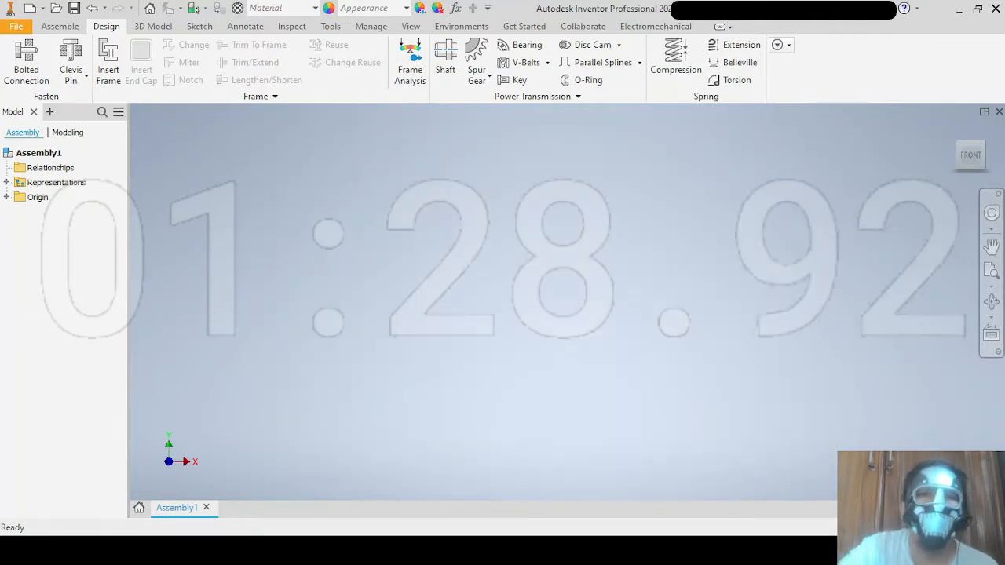
left_click(109, 72)
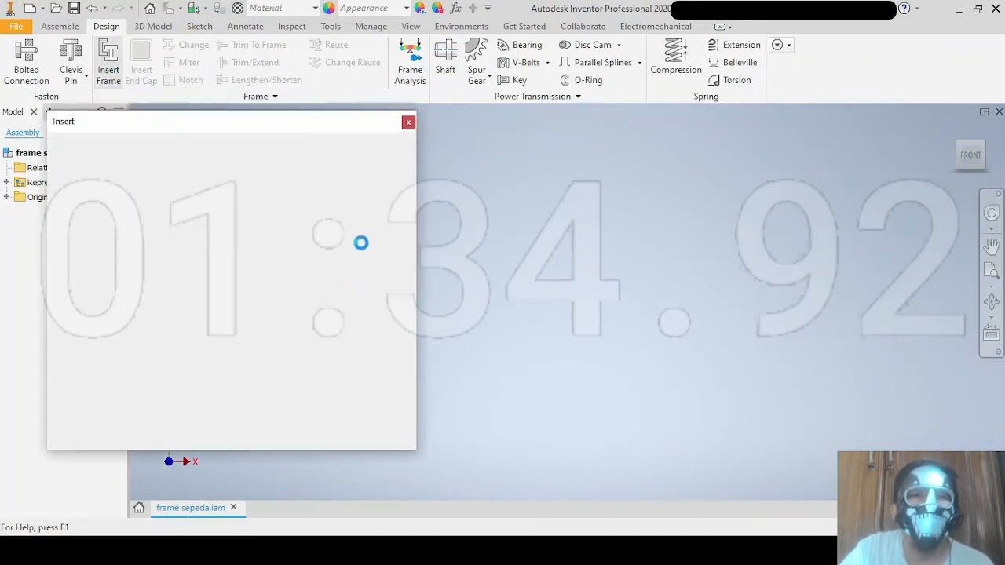
left_click_drag(314, 129, 447, 107)
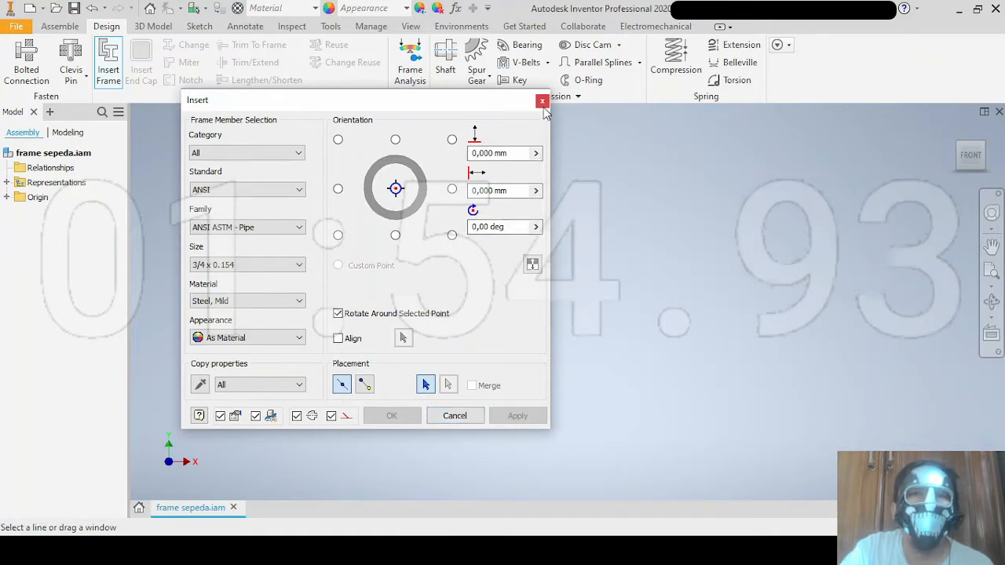
left_click_drag(508, 106, 530, 130)
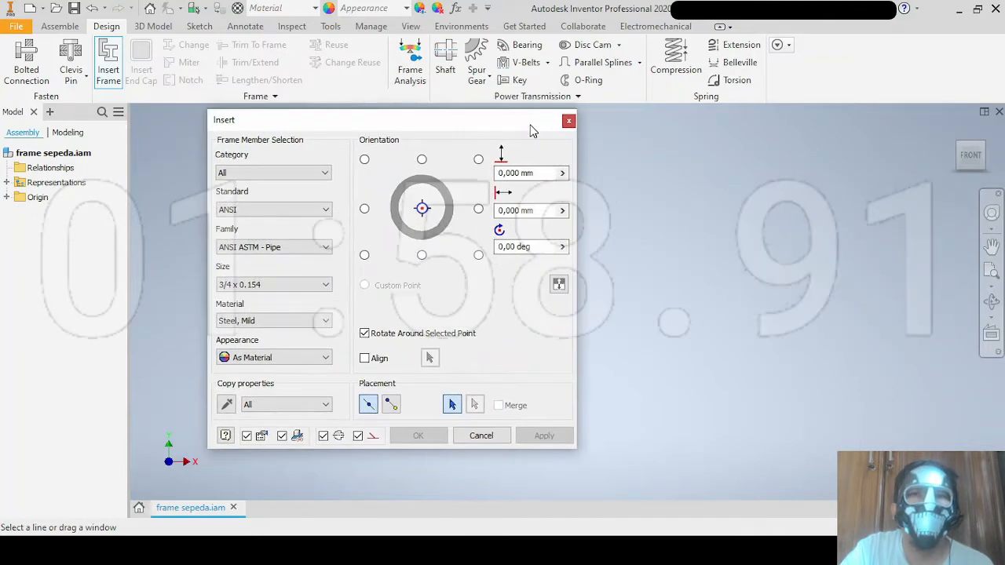
left_click(567, 121)
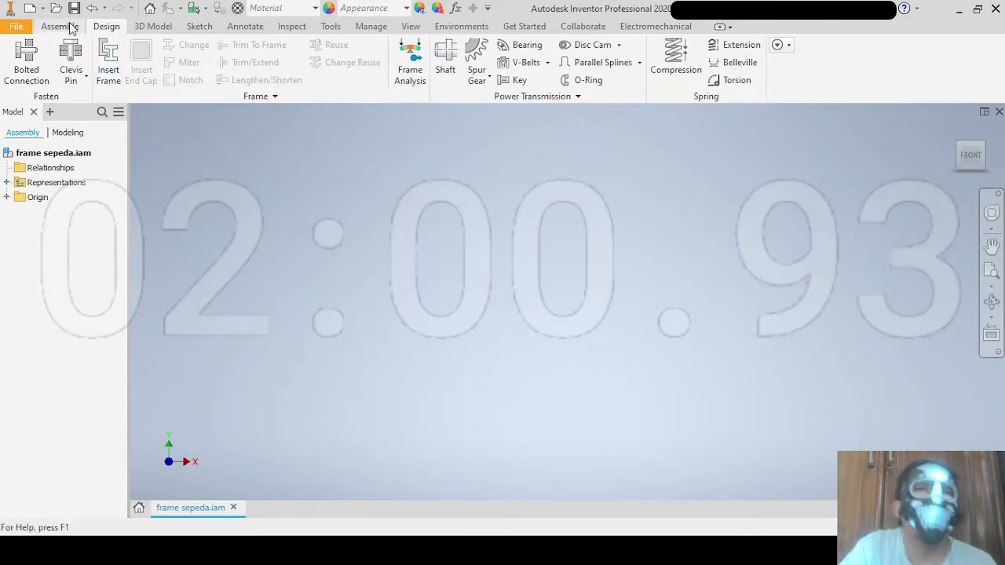
Create an in-place part named "base" from Standard.ipt with Reference as its BOM structure, and place it in the assembly.
left_click(69, 27)
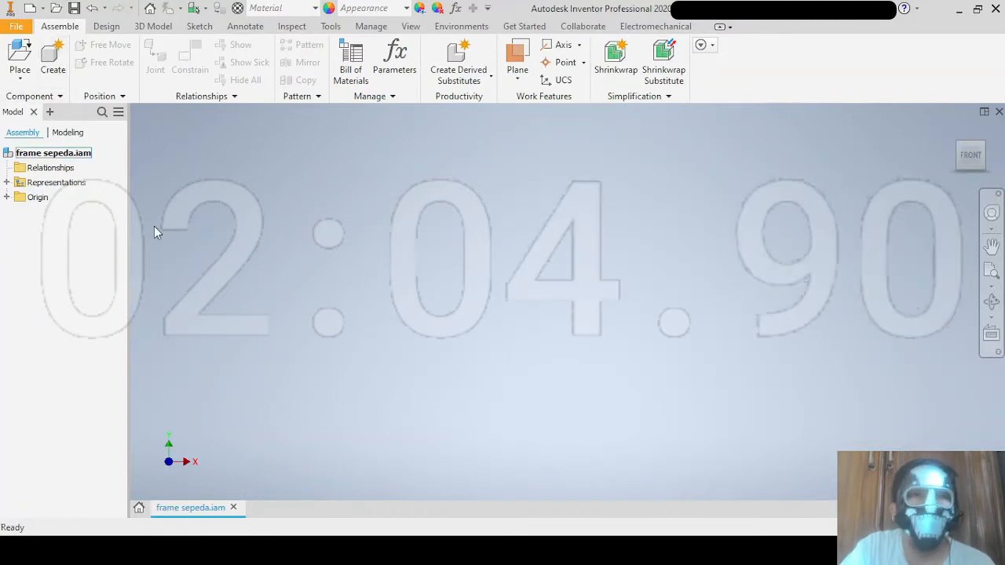
left_click(55, 71)
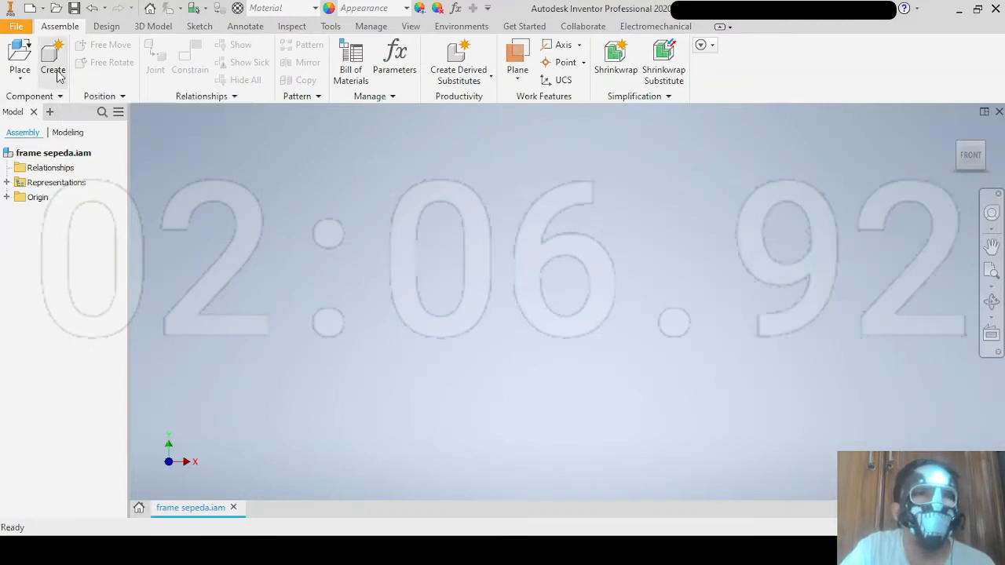
type("bas")
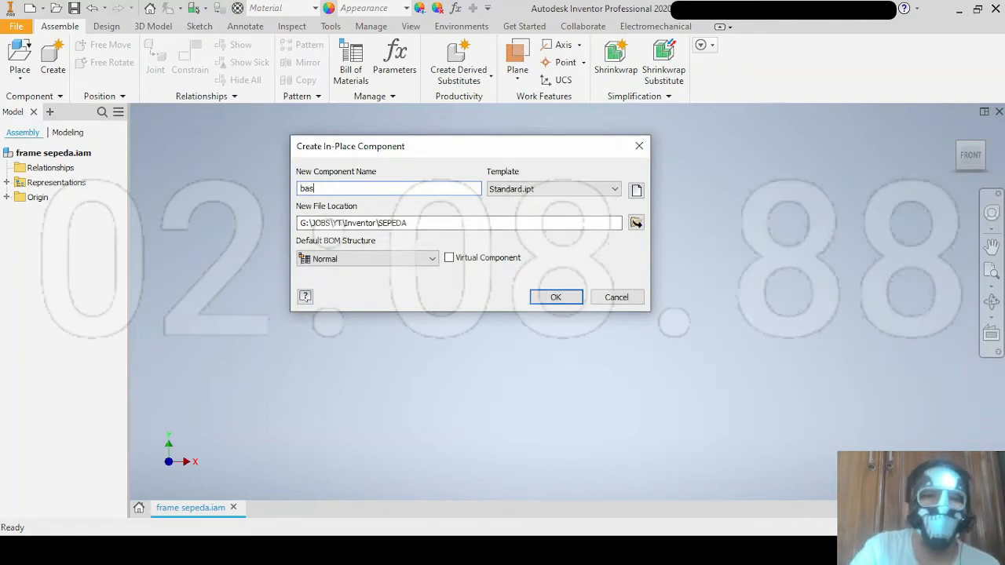
type("e")
left_click(360, 261)
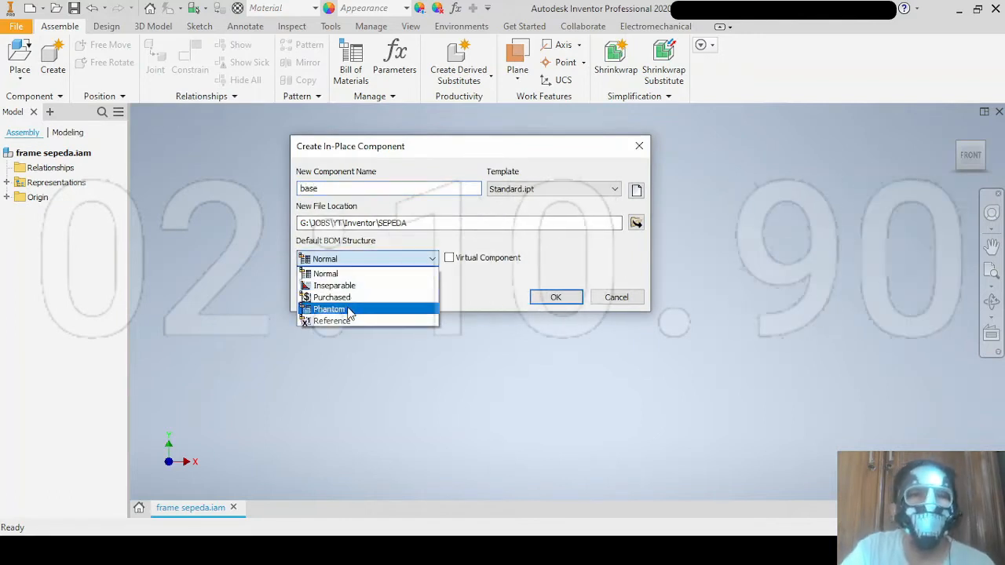
left_click(457, 296)
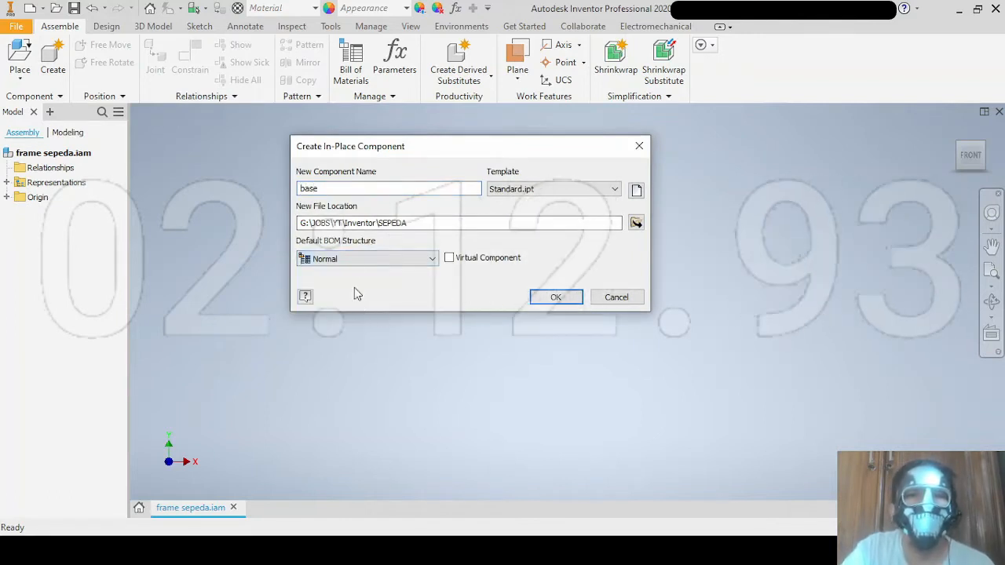
left_click(359, 259)
left_click(345, 320)
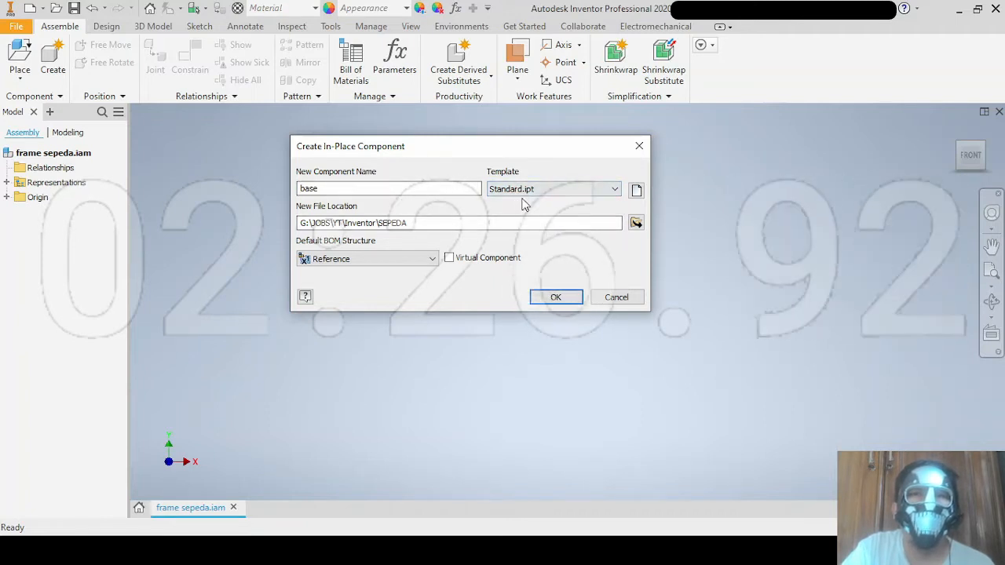
left_click(376, 260)
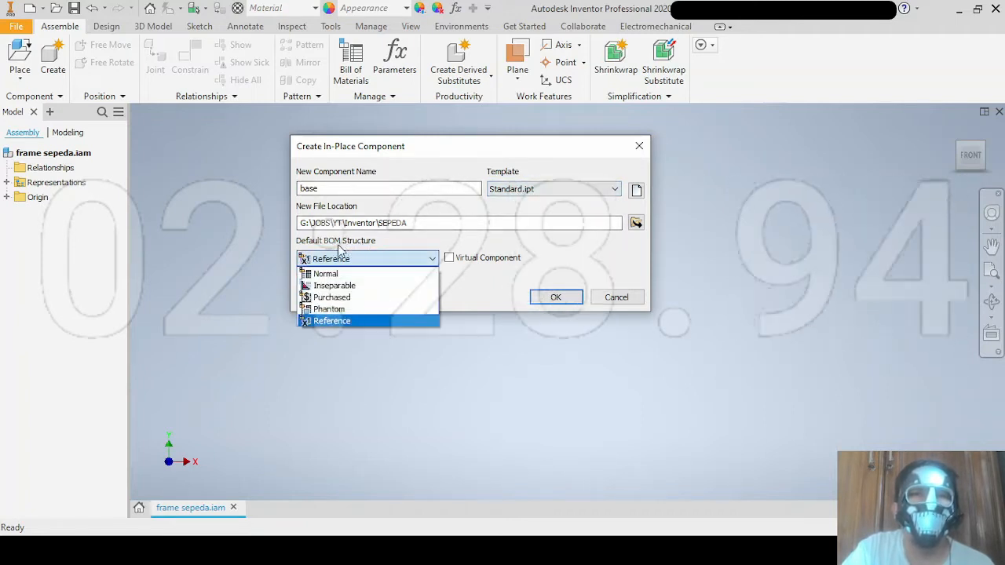
left_click(343, 323)
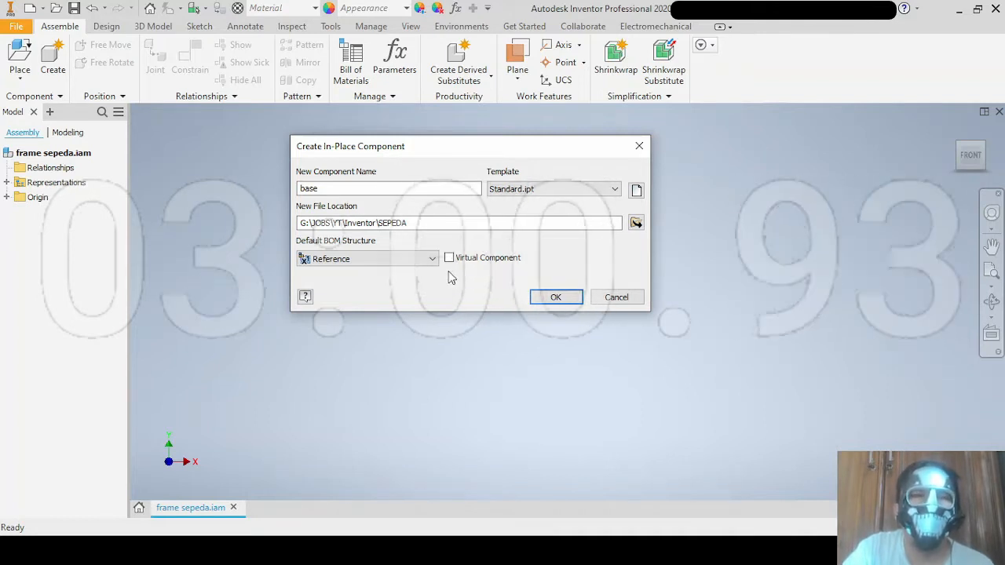
left_click(555, 297)
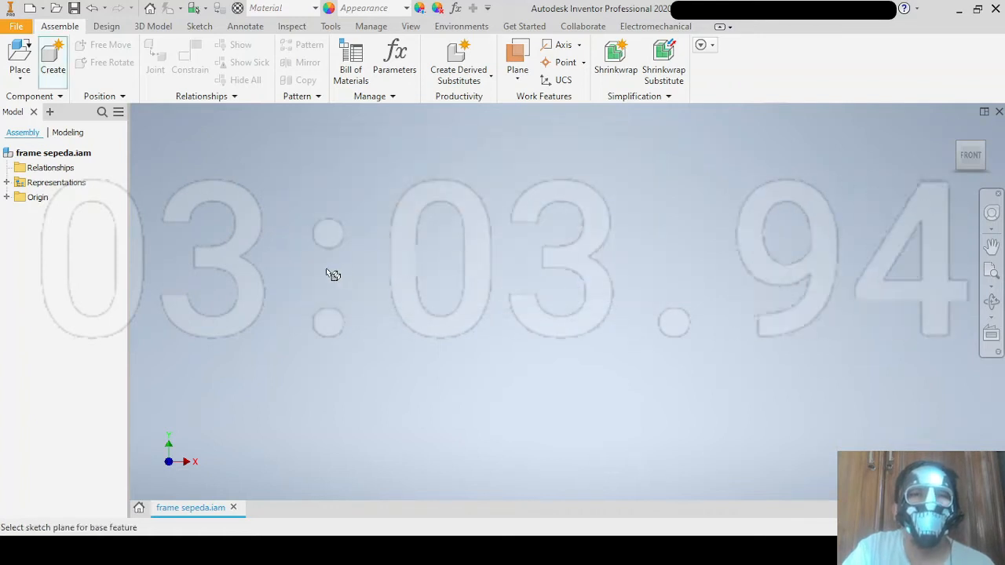
left_click(287, 249)
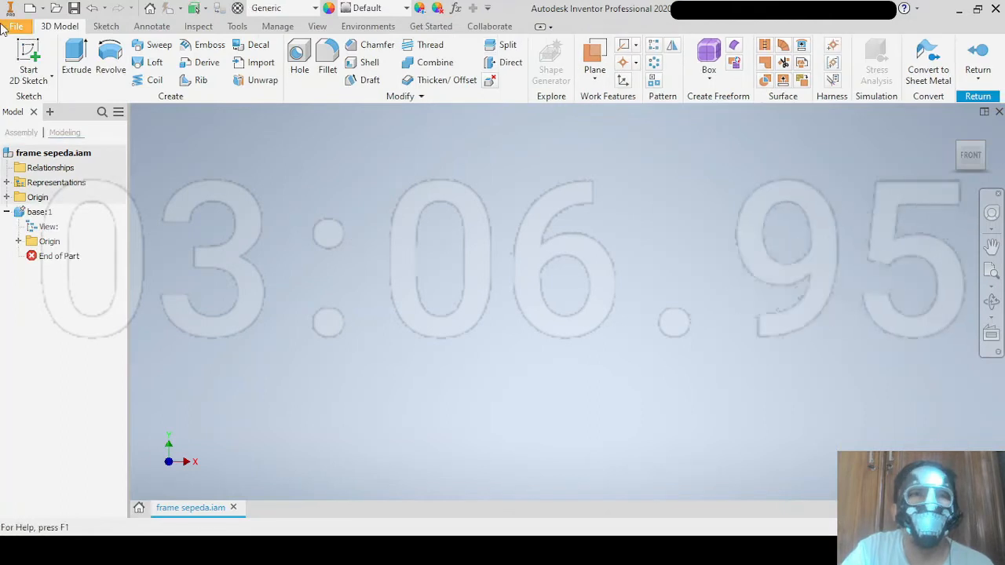
Start a 2D sketch on the XY plane of the base part.
left_click(28, 59)
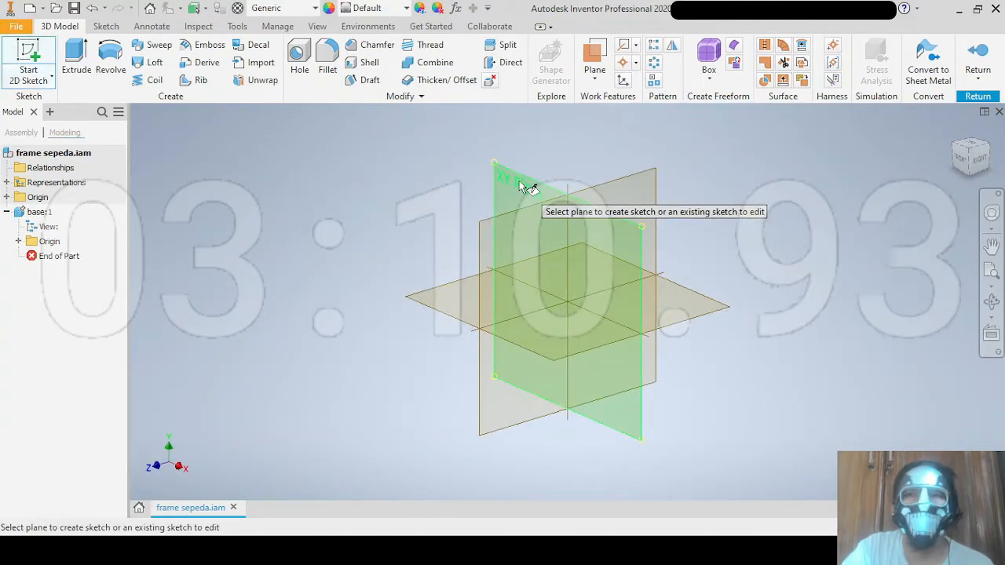
key("Escape")
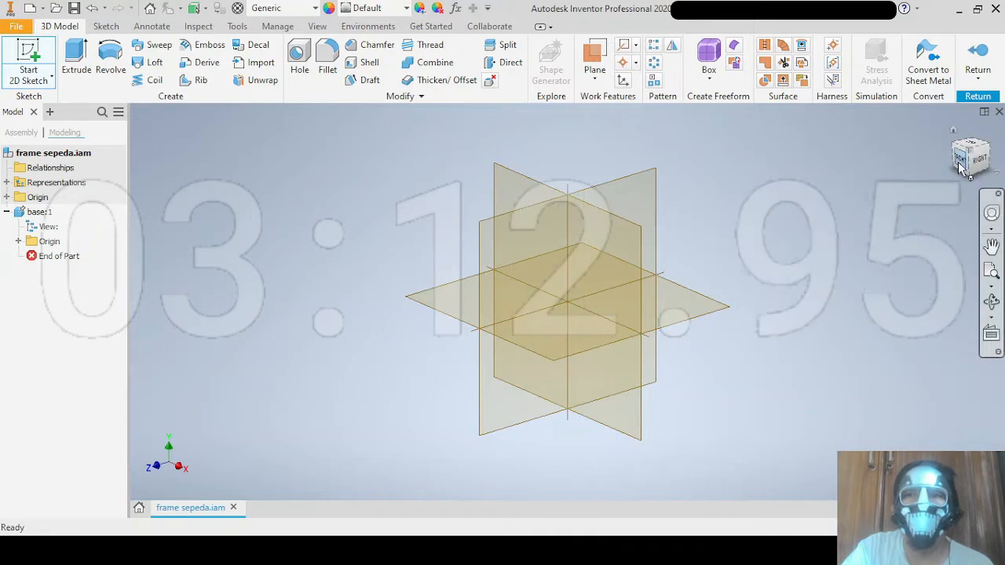
left_click(527, 179)
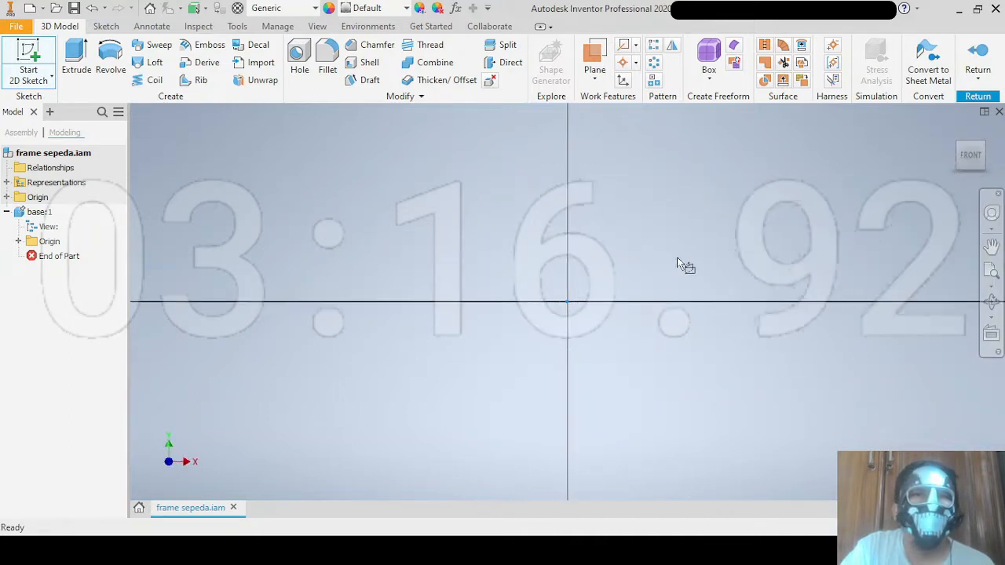
Sketch a closed four-line outline from the origin: about 12.1 mm up, 19.1 mm across, 2.5 mm down, and diagonally back.
mouse_move(651, 222)
middle_mouse_down()
mouse_move(388, 231)
mouse_move(501, 244)
middle_mouse_up()
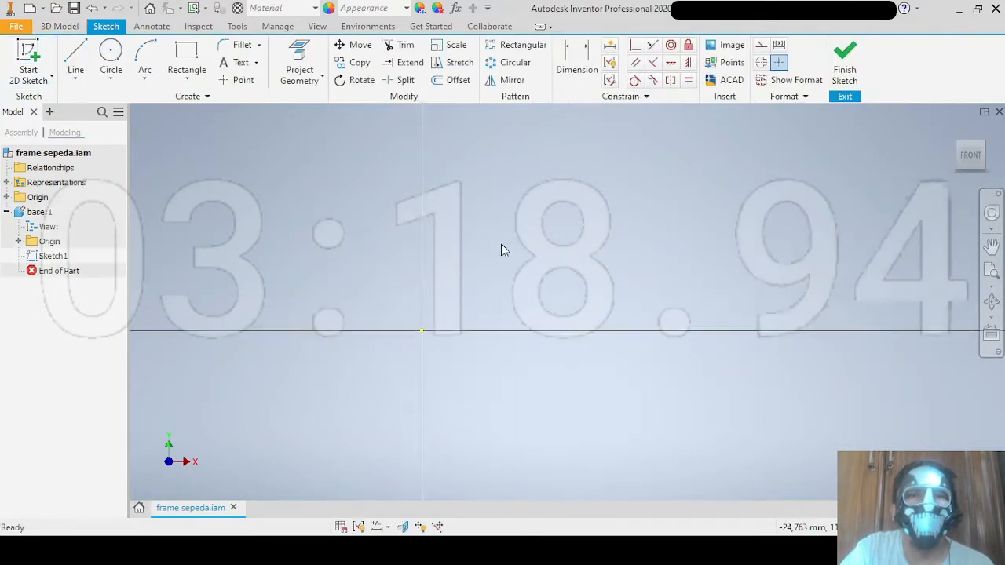
left_click(76, 56)
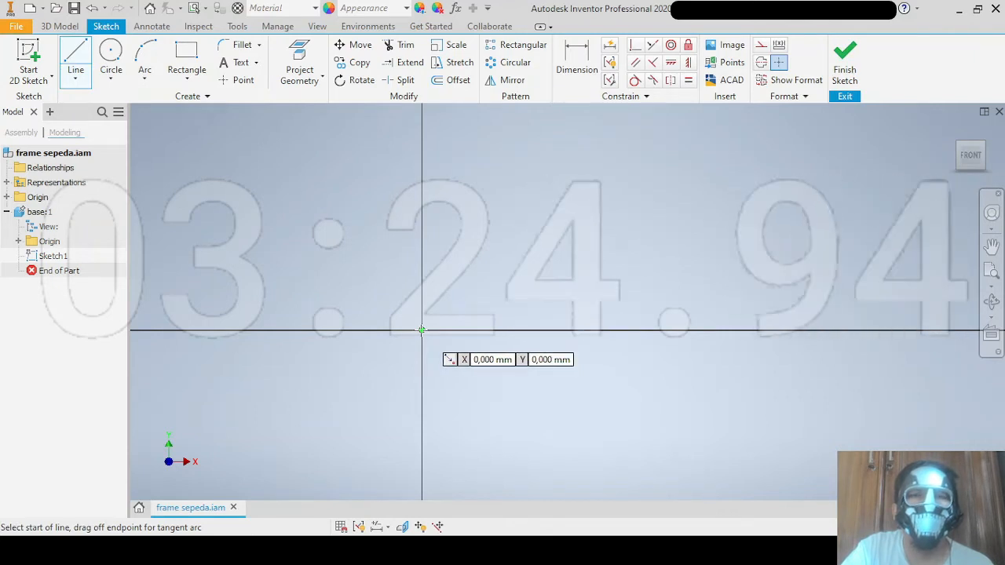
left_click(422, 330)
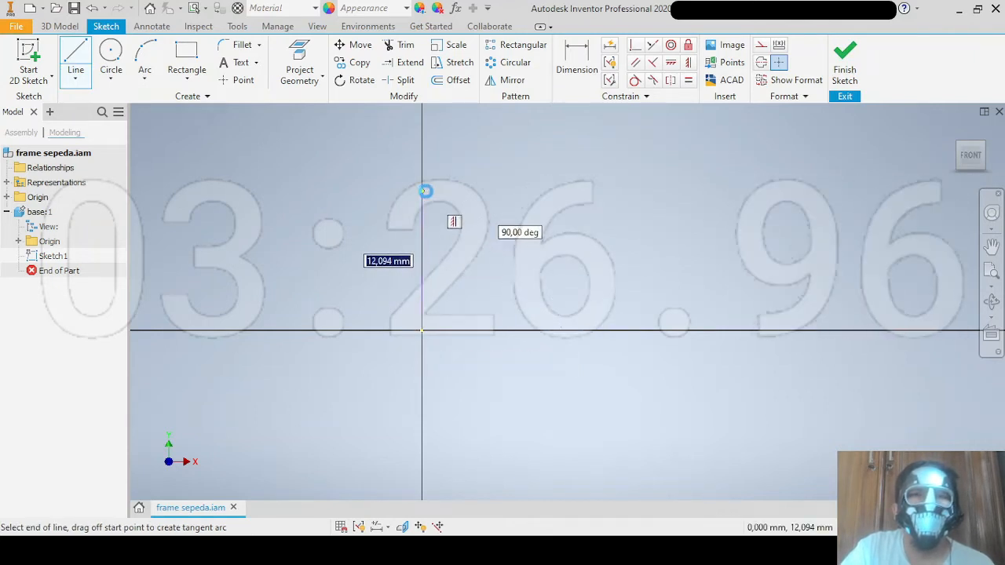
left_click(424, 191)
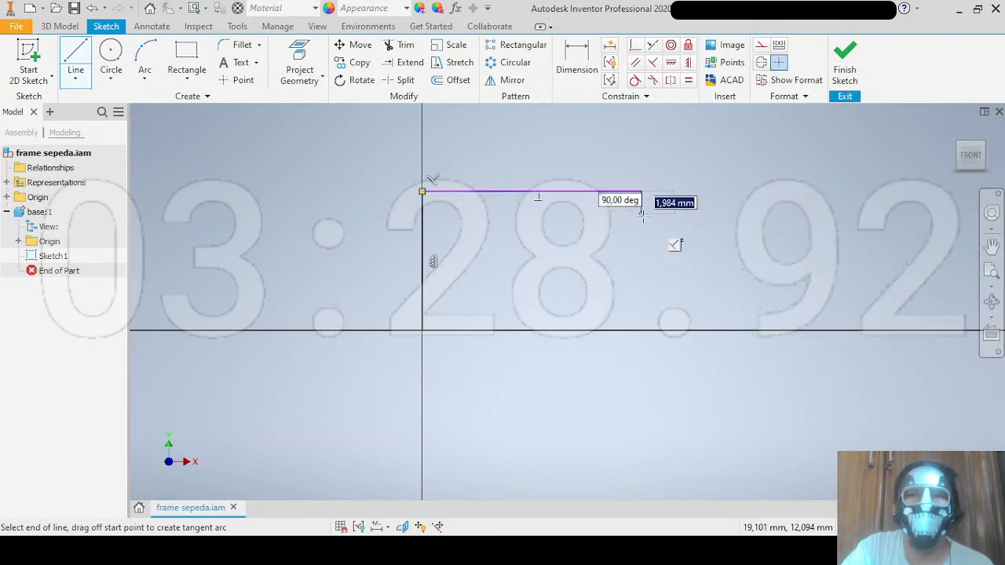
left_click(642, 208)
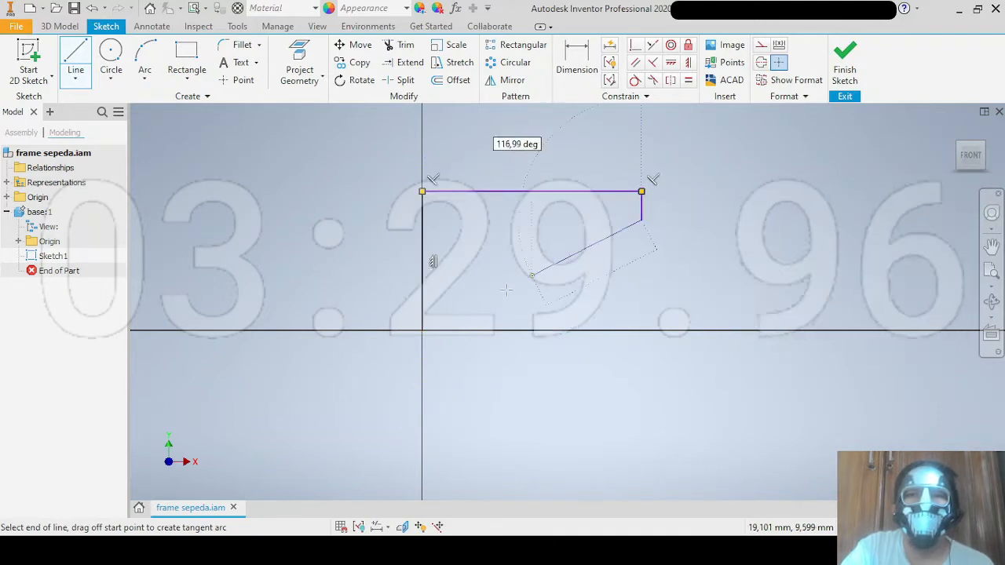
double_click(423, 330)
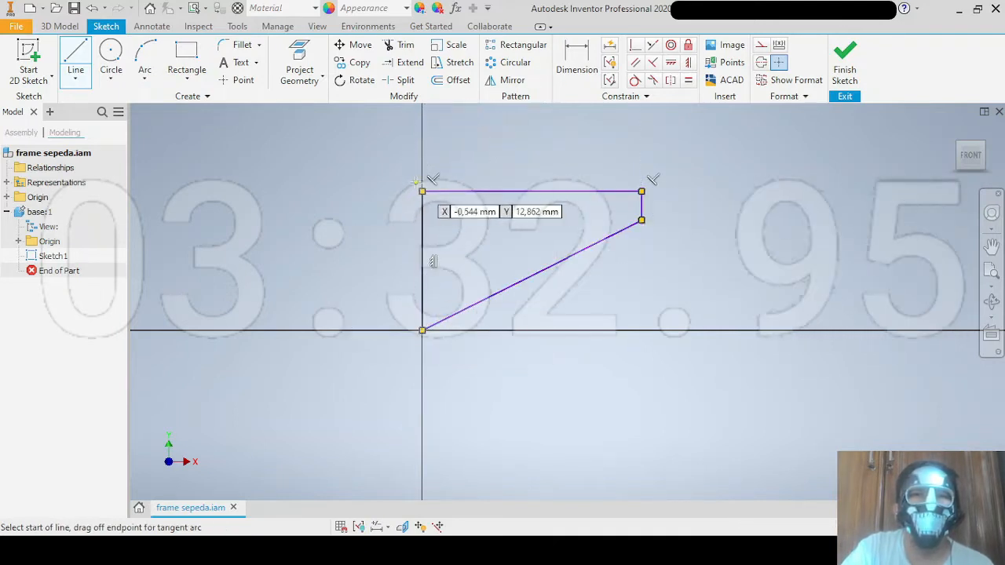
Sketch a diagonal line from the outline's upper-left corner to the horizontal axis and close the triangle back to the origin.
left_click(422, 190)
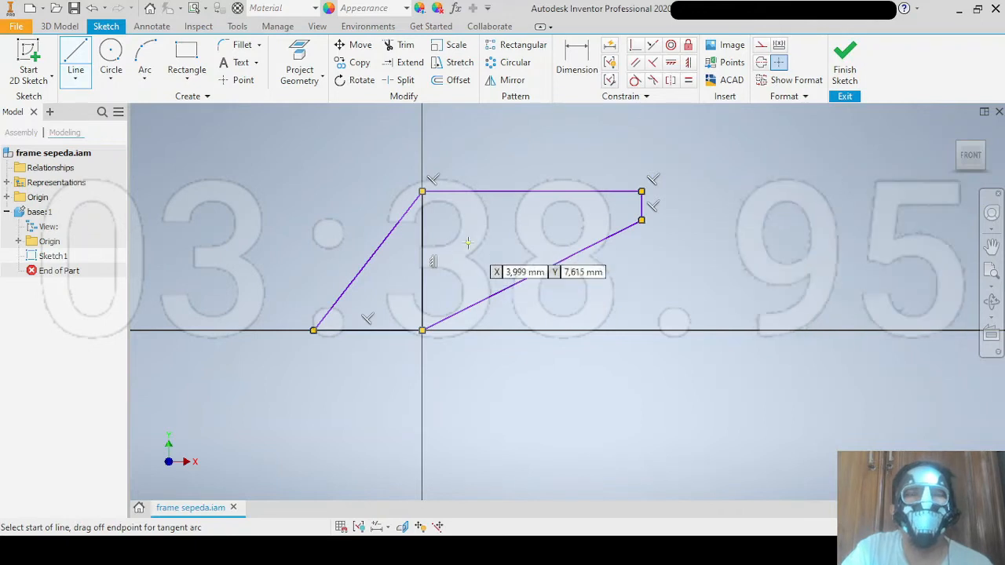
key("Escape")
middle_click_drag(518, 164, 541, 193)
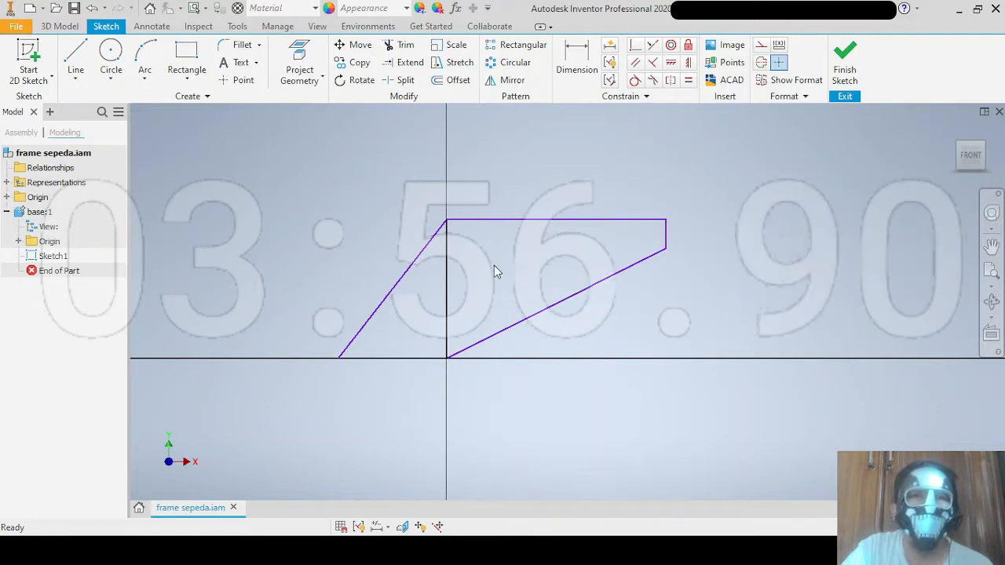
Dimension the upper horizontal line to 1200 mm.
left_click(578, 70)
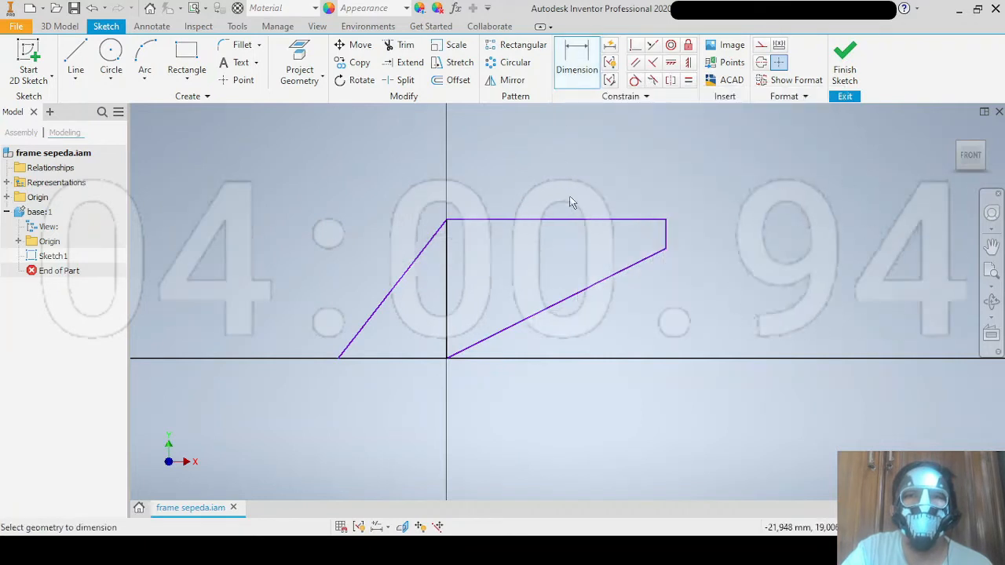
left_click(560, 220)
left_click(560, 174)
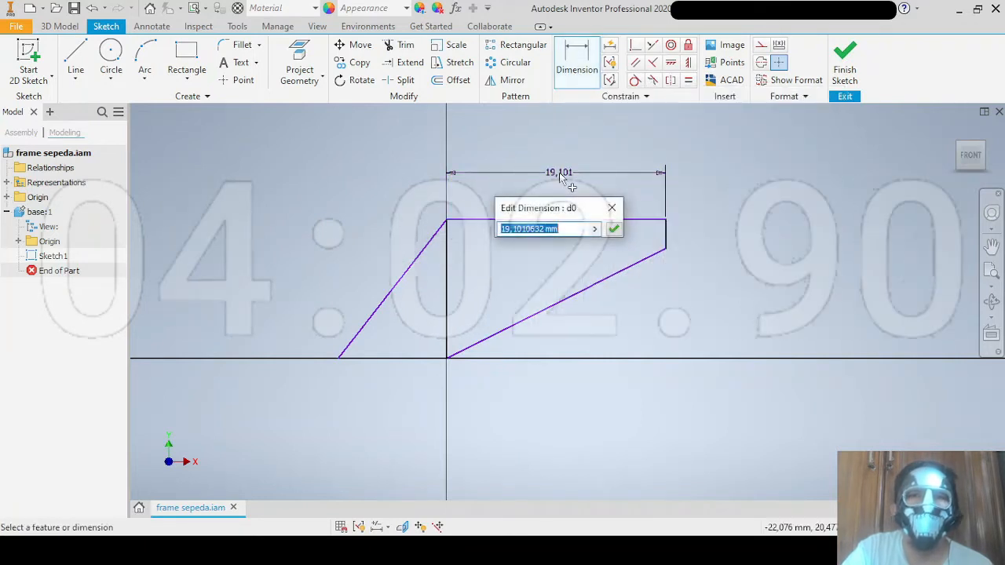
type("1200")
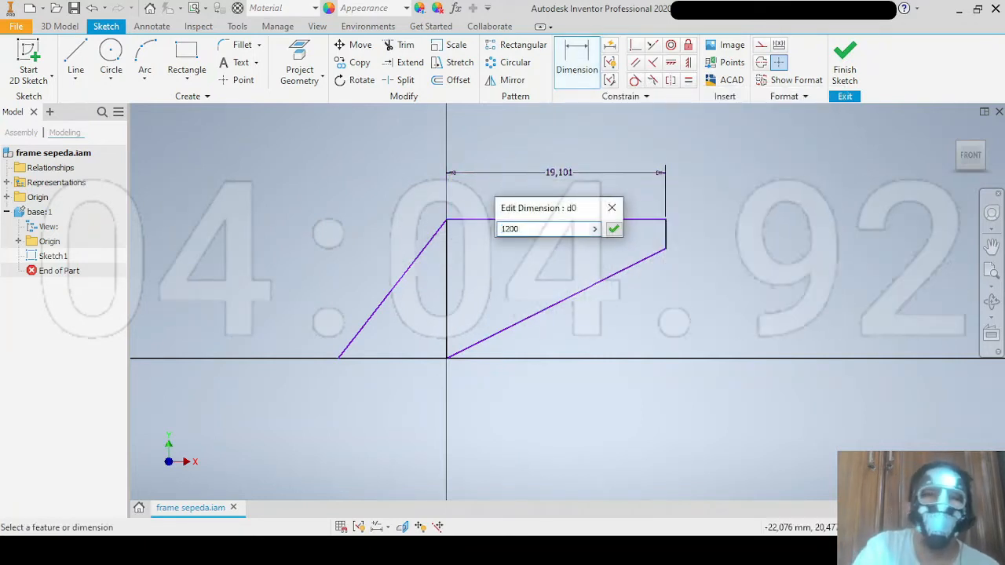
key("Return")
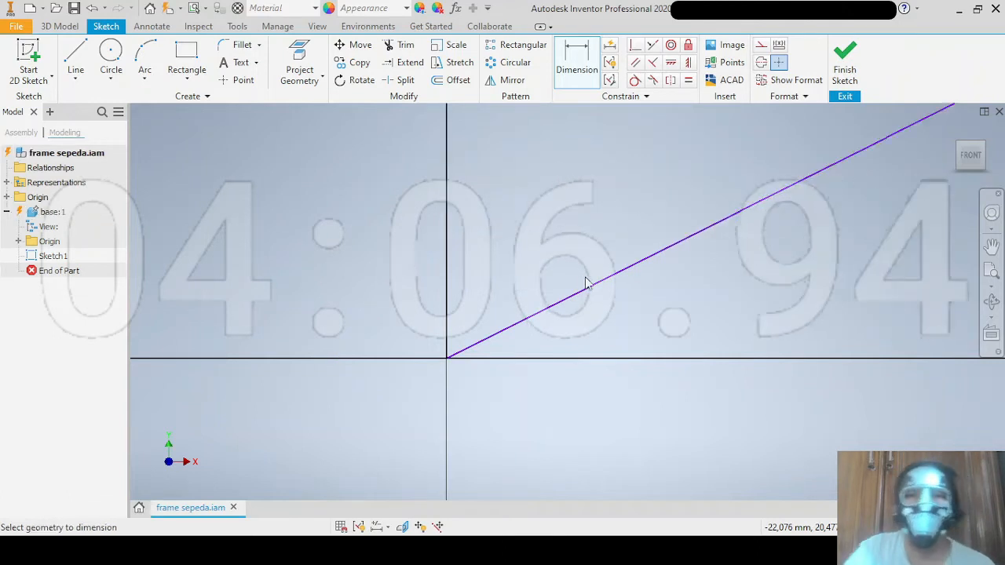
scroll(585, 278, "up", 8)
middle_click_drag(673, 220, 541, 332)
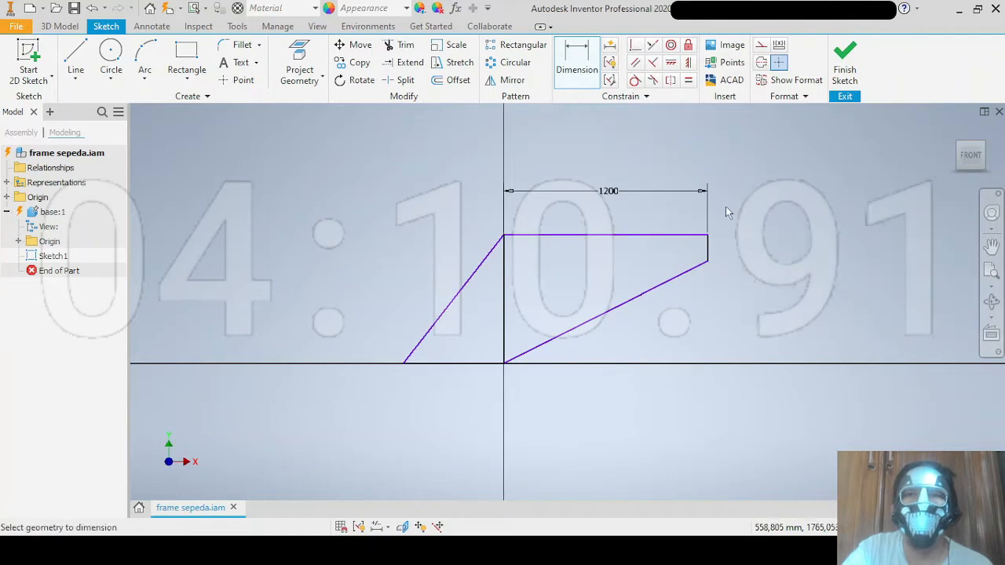
Dimension the short vertical line at the outline's right end to 100 mm.
left_click(734, 248)
type("10")
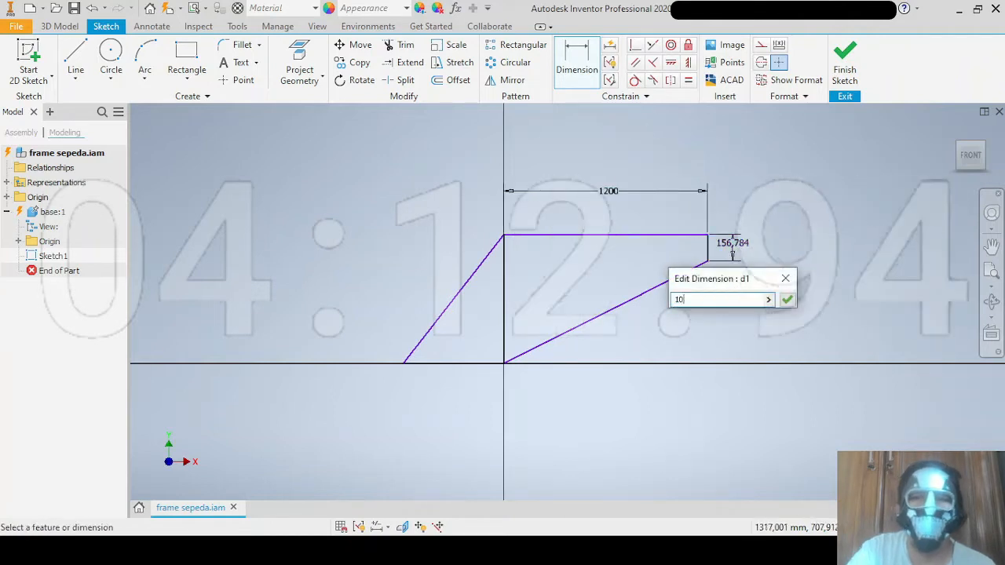
type("0")
key("Return")
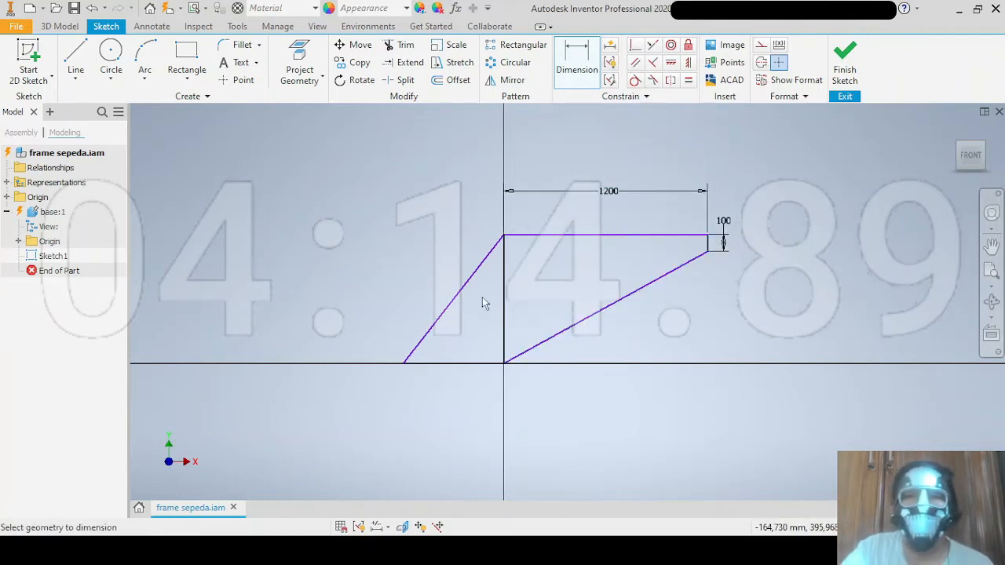
Dimension the long vertical line rising from the origin to 850 mm.
left_click(503, 292)
left_click(529, 286)
type("8")
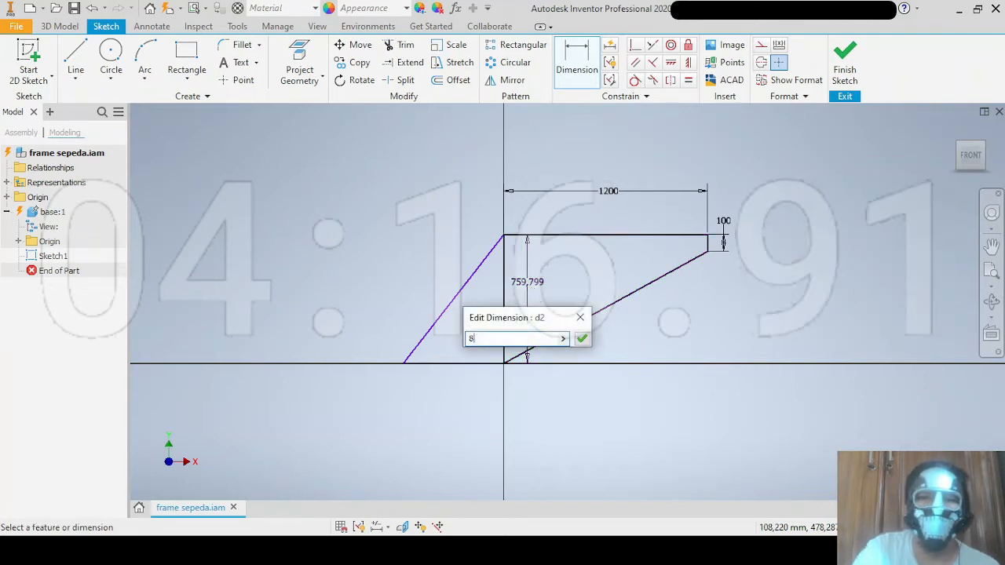
type("50")
key("Return")
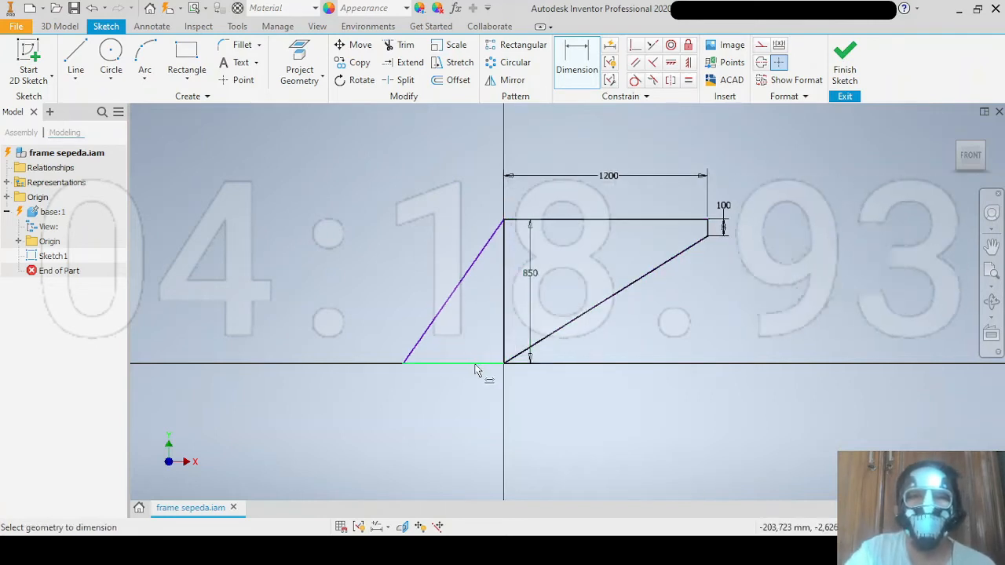
Dimension the base line of the left triangle to 750 mm and end dimensioning.
left_click(475, 364)
left_click(456, 389)
type("75")
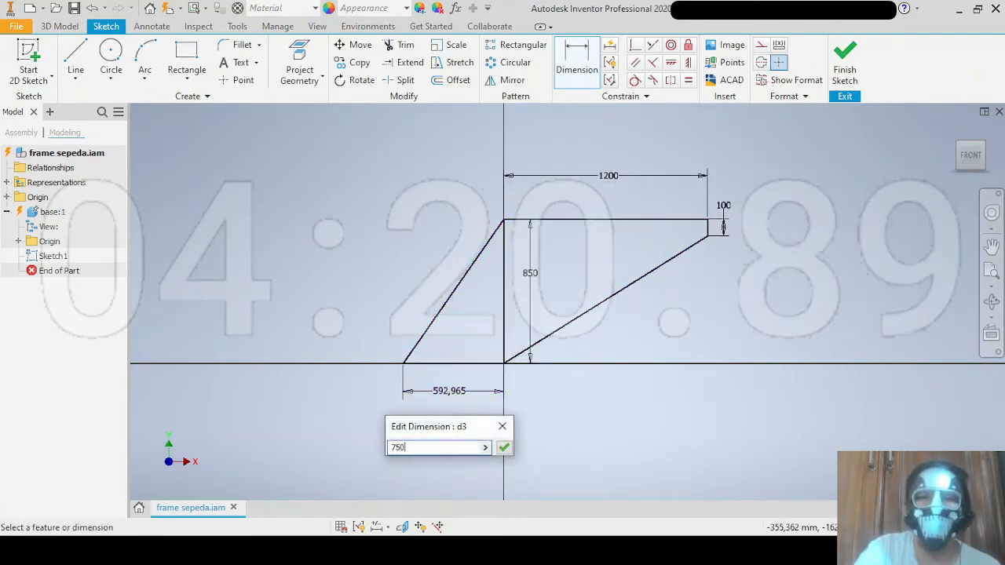
type("0")
key("Return")
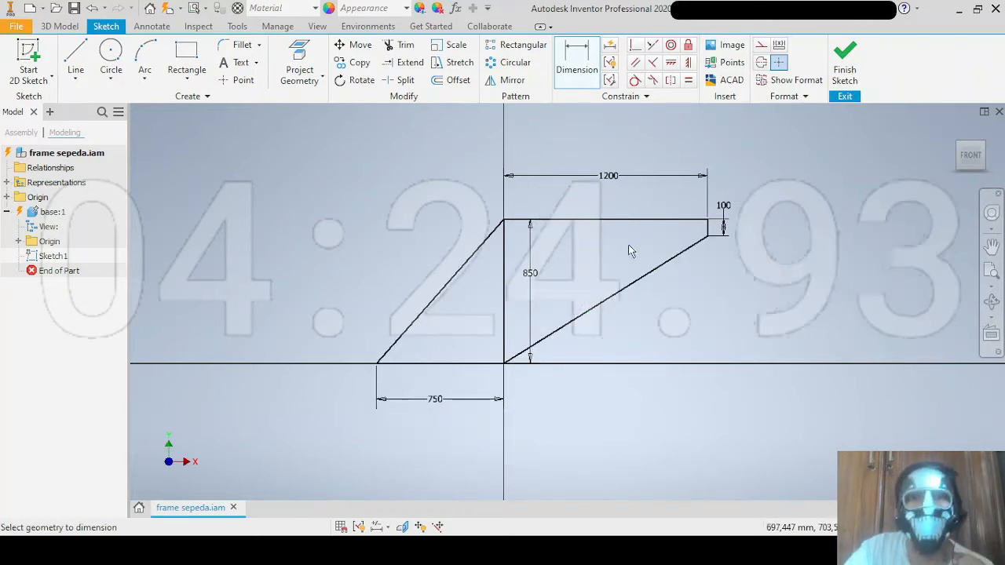
key("Escape")
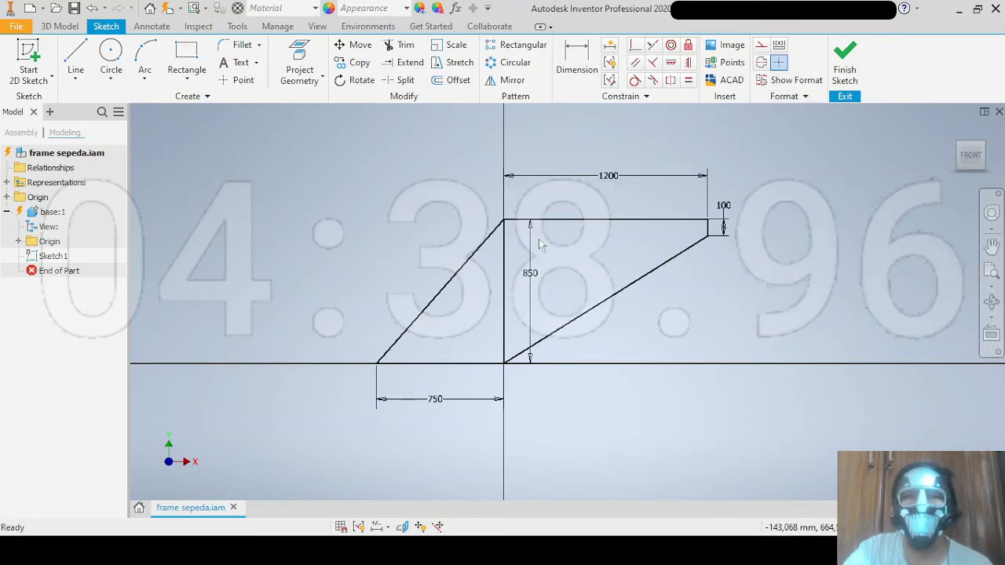
key("F4")
mouse_move(465, 251)
left_mouse_down()
mouse_move(482, 285)
mouse_move(471, 253)
left_mouse_up()
left_click(972, 159)
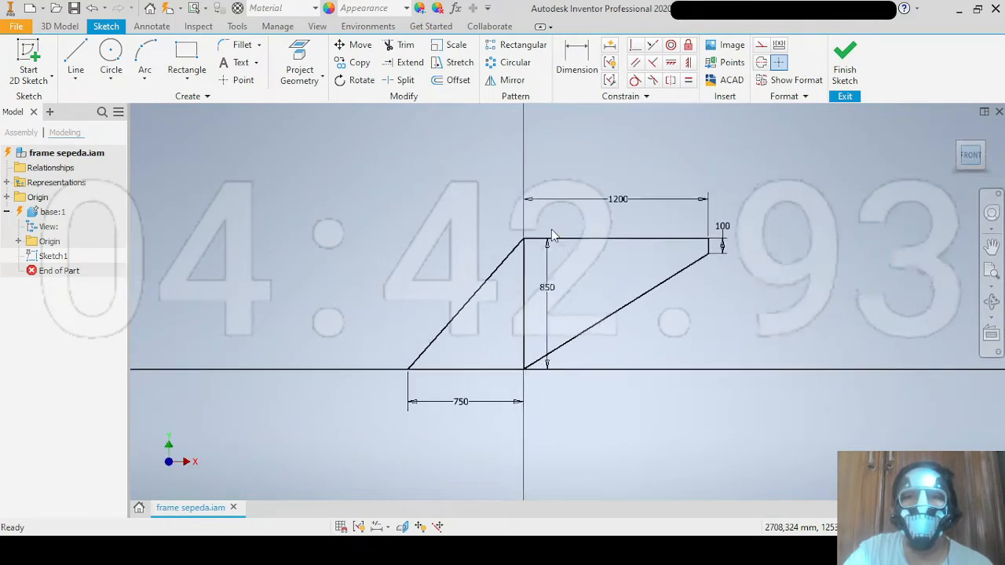
left_click(969, 136)
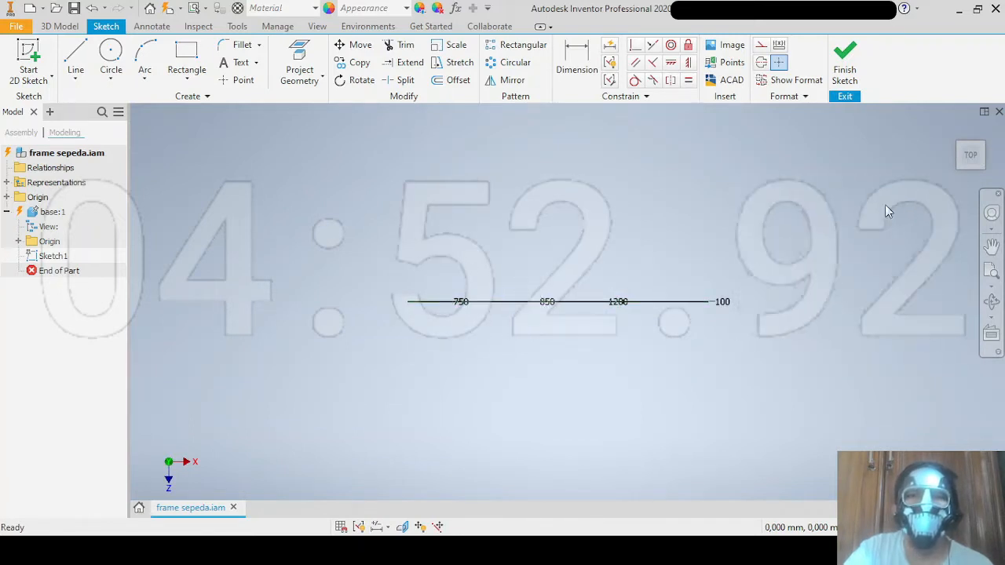
left_click(969, 179)
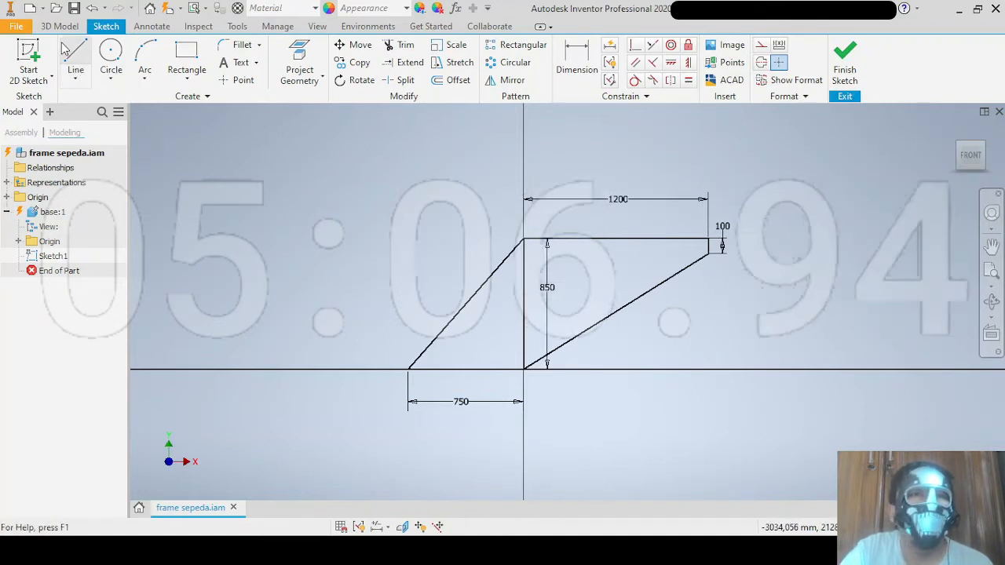
Convert the left triangle's diagonal and base lines to construction geometry, and finish the sketch.
left_click(475, 293)
left_click(474, 370, "ctrl")
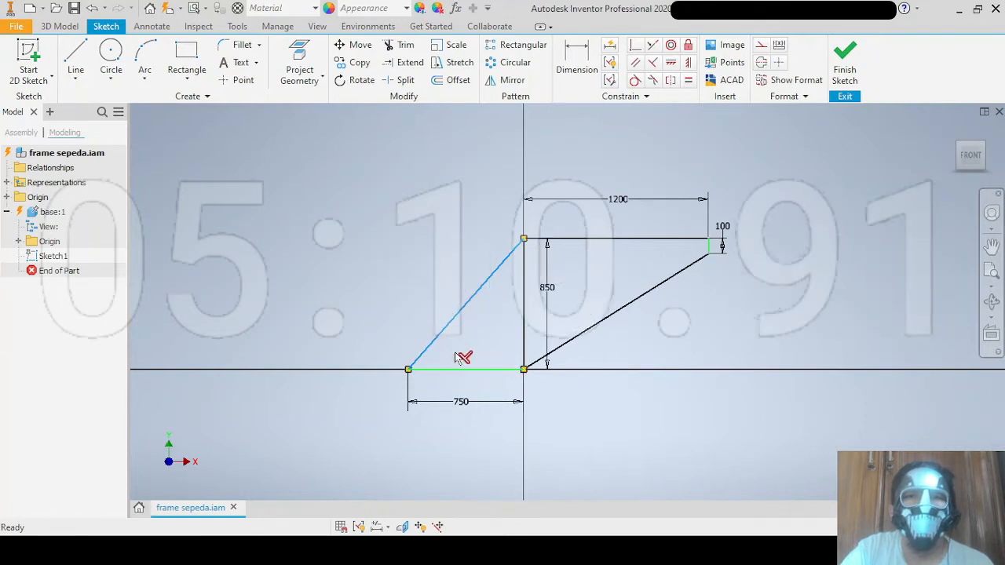
left_click(761, 45)
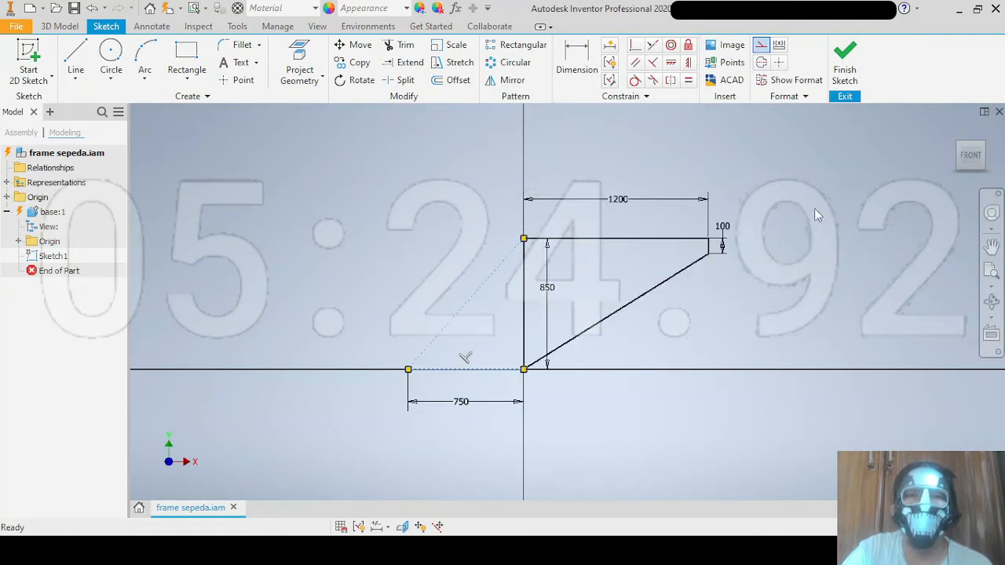
left_click(845, 63)
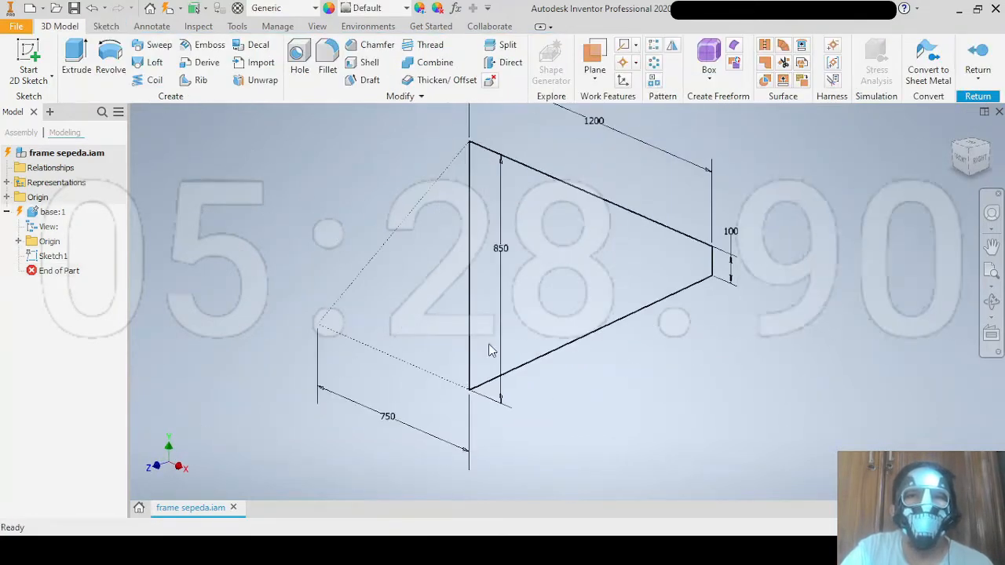
Create a work plane at 5 degrees to the base part's XY plane, around the 850 mm vertical sketch line.
middle_click_drag(489, 350, 570, 310, "shift")
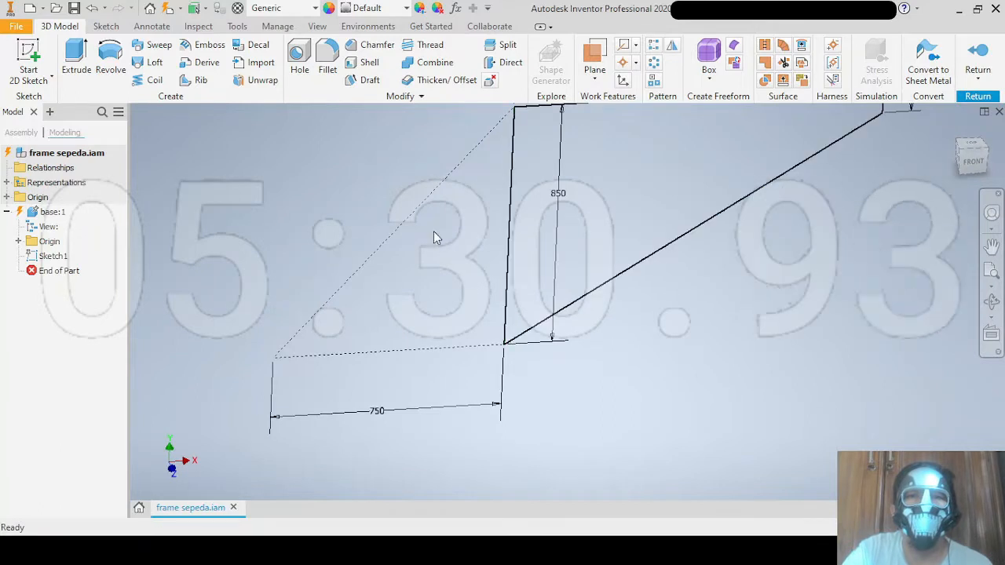
middle_click_drag(434, 231, 471, 302)
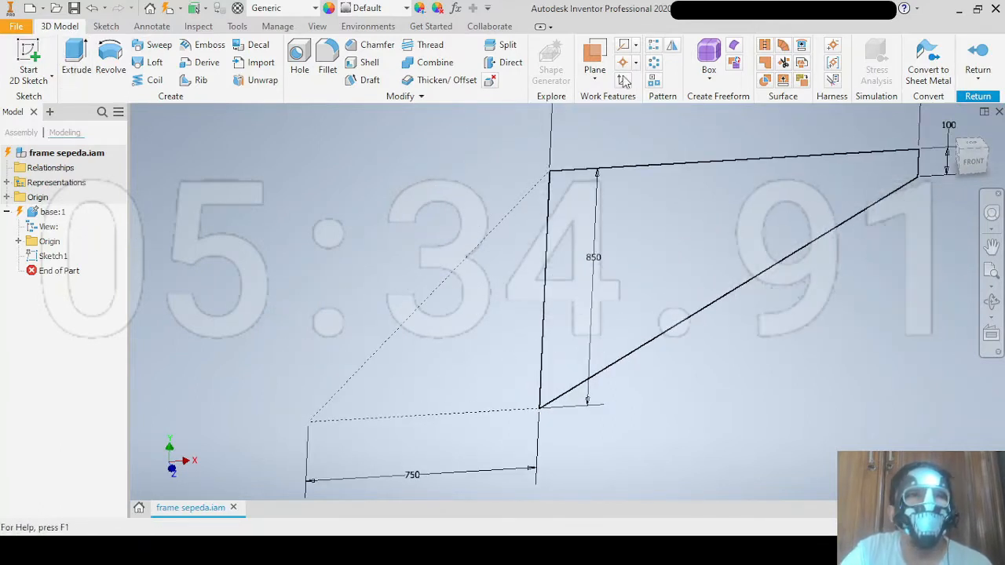
left_click(594, 76)
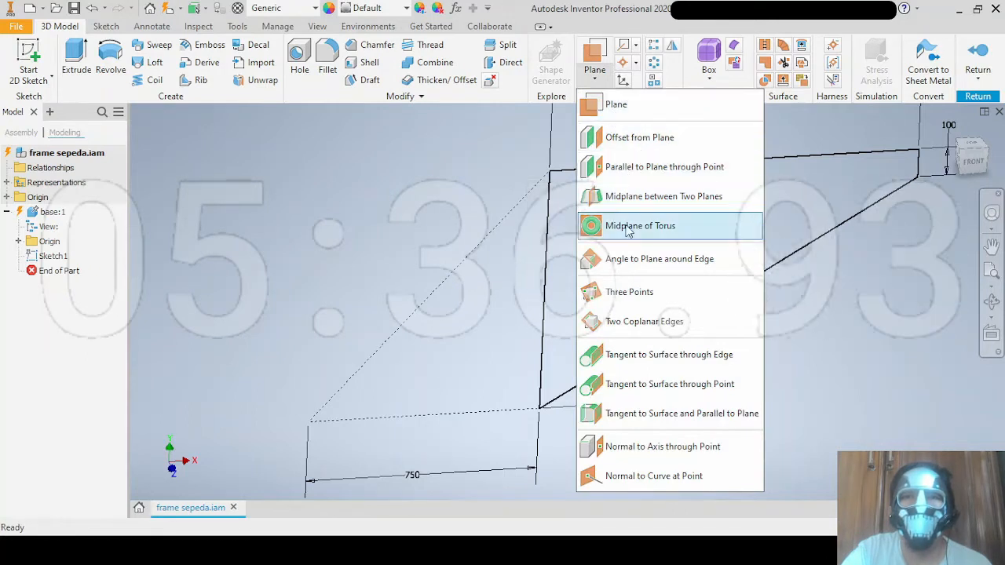
left_click(620, 259)
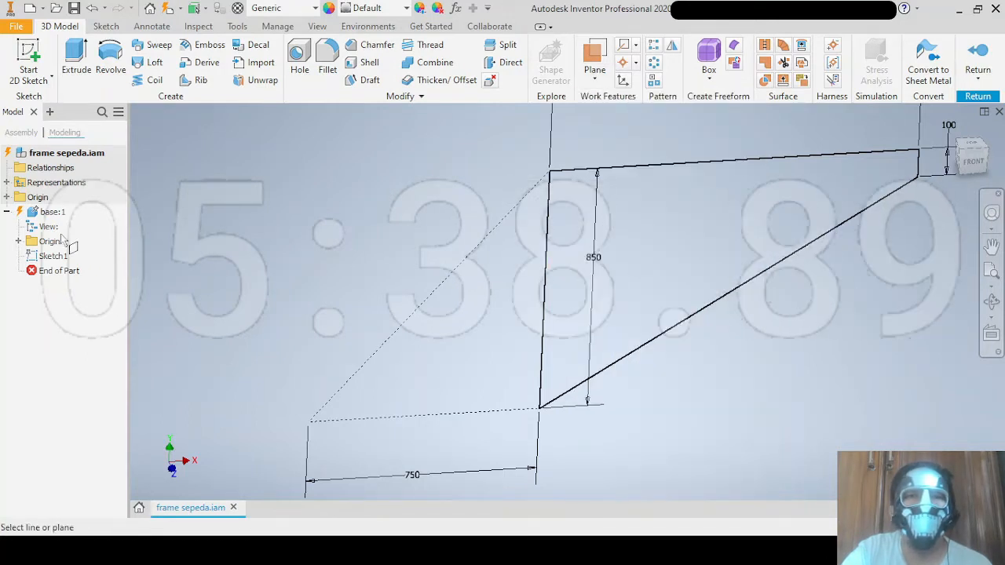
left_click(19, 242)
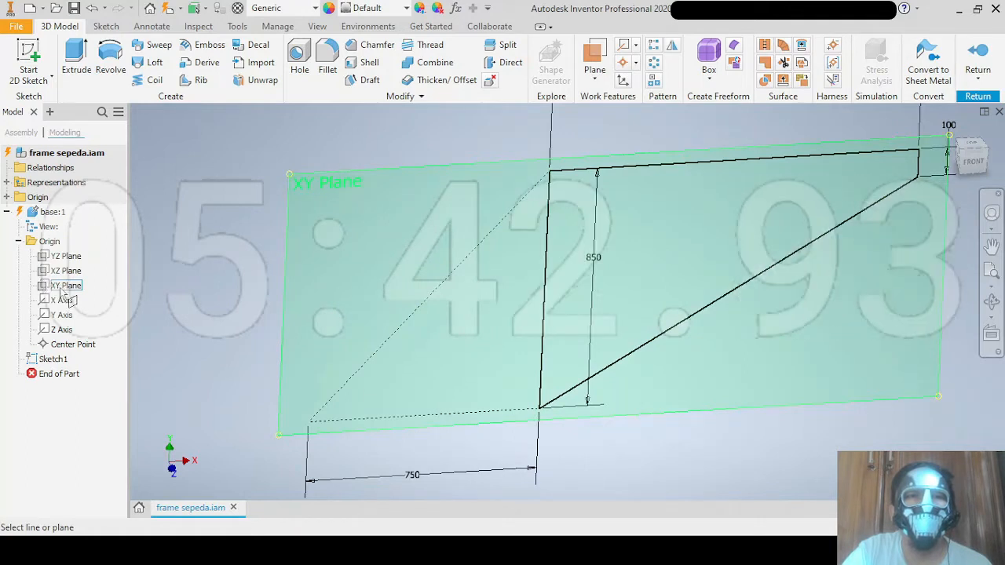
left_click(63, 288)
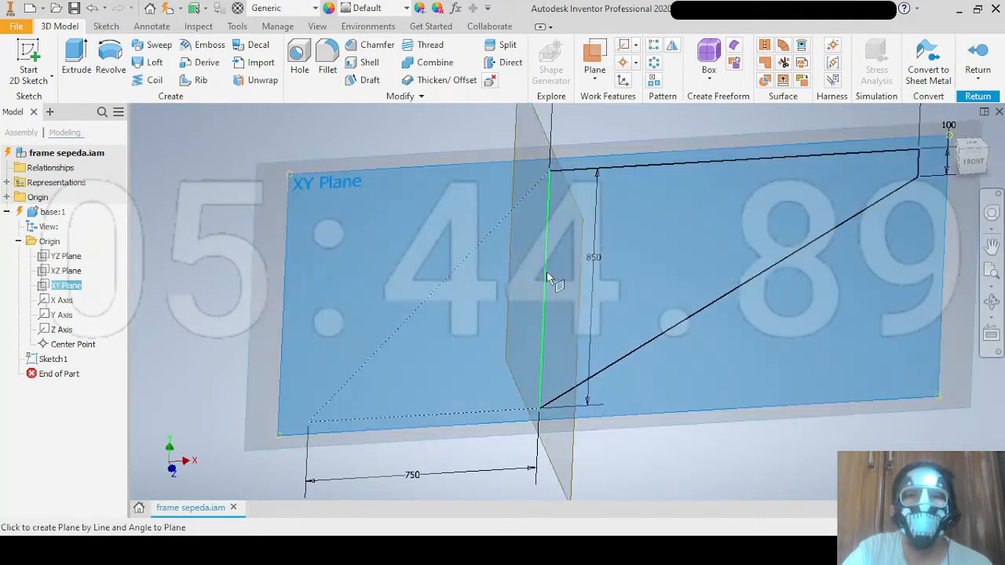
left_click(505, 272)
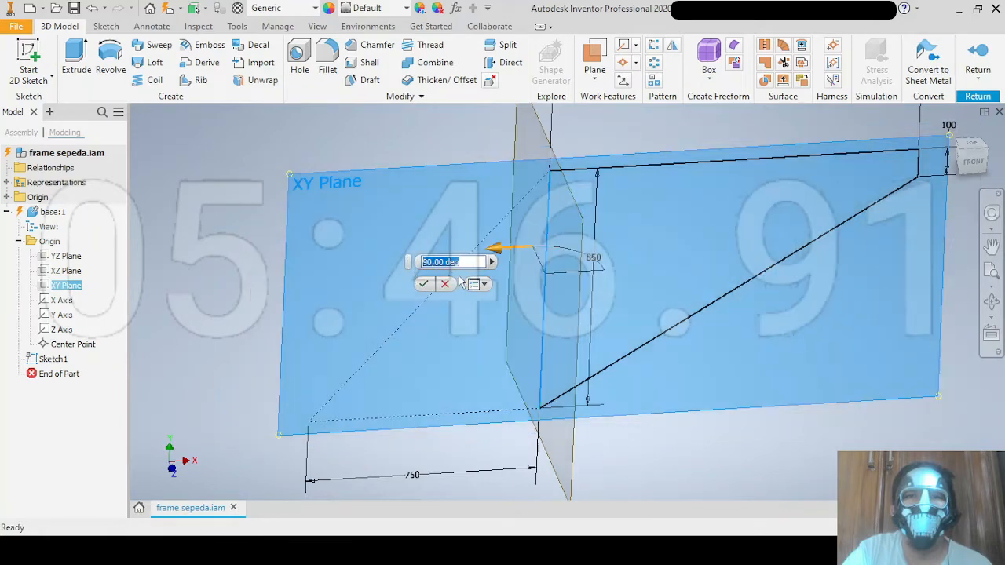
left_click(600, 78)
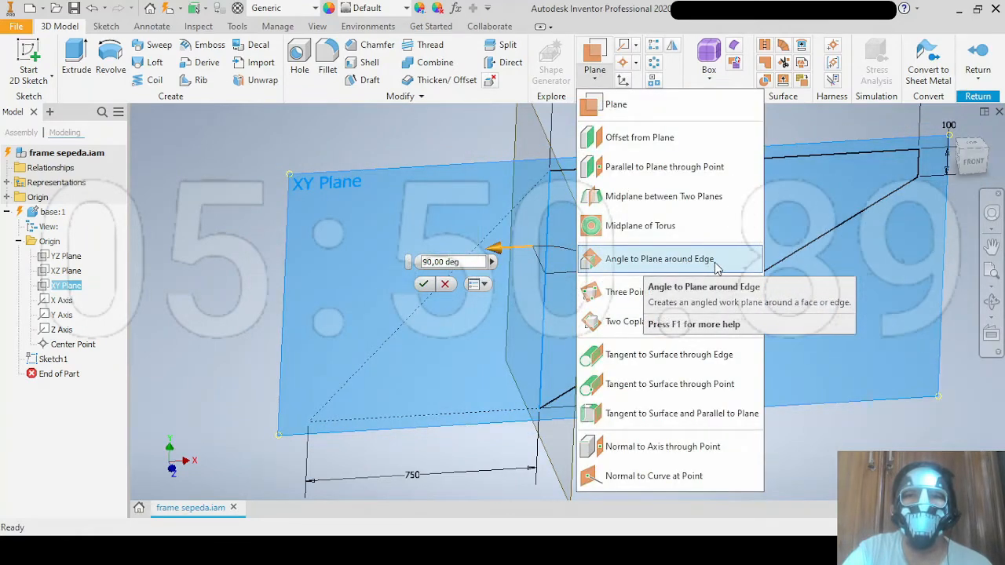
left_click(465, 263)
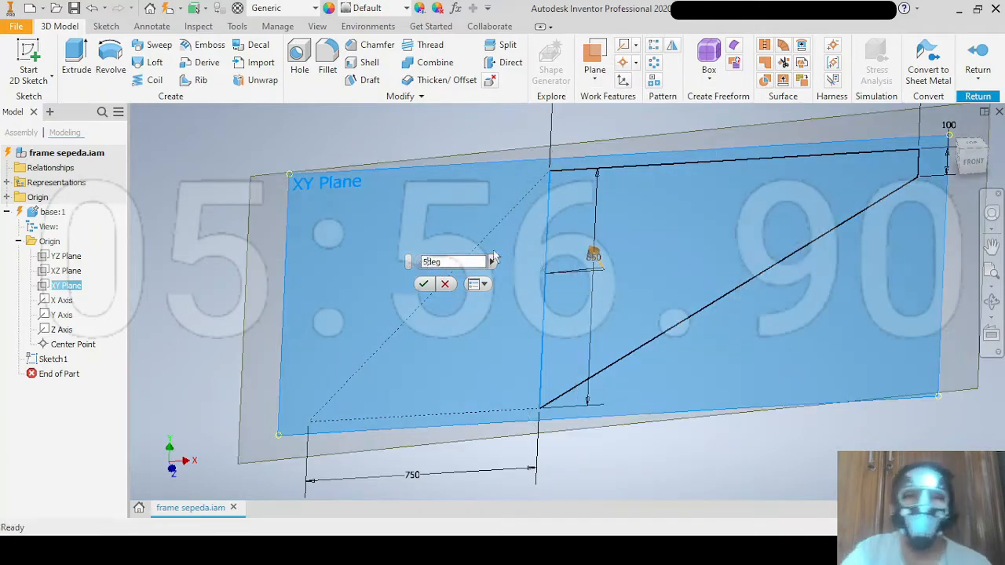
left_click(973, 149)
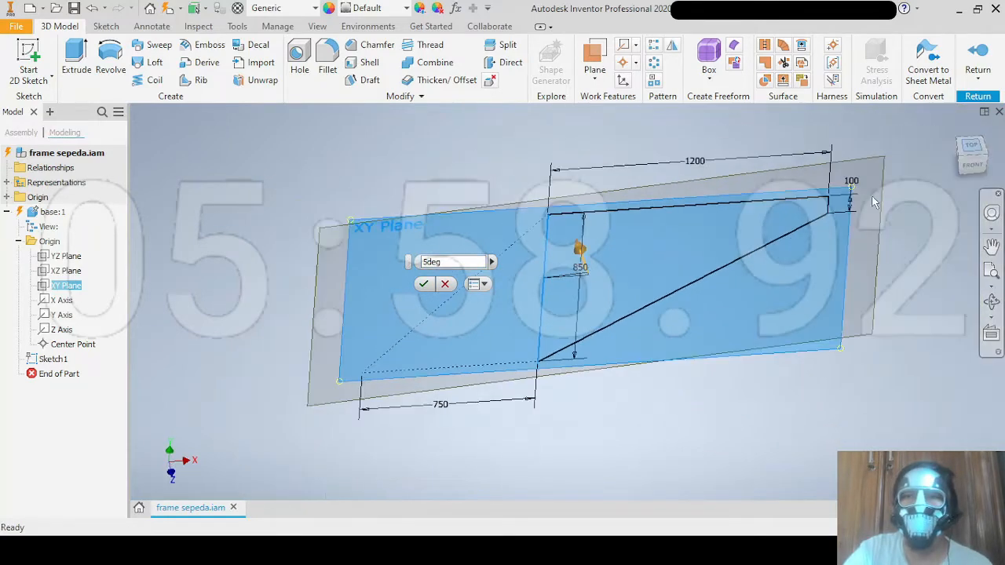
scroll(461, 312, "down", 3)
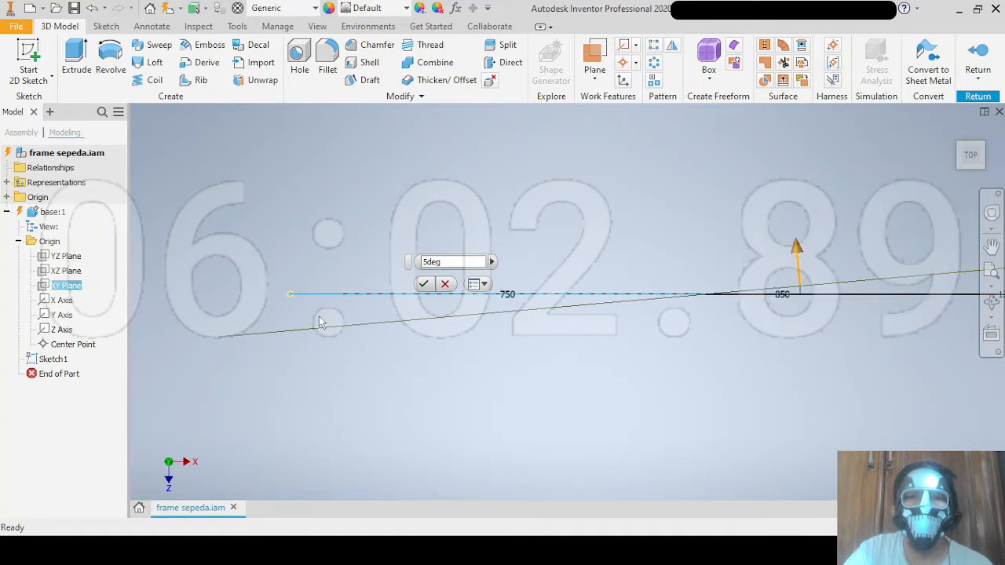
left_click(424, 283)
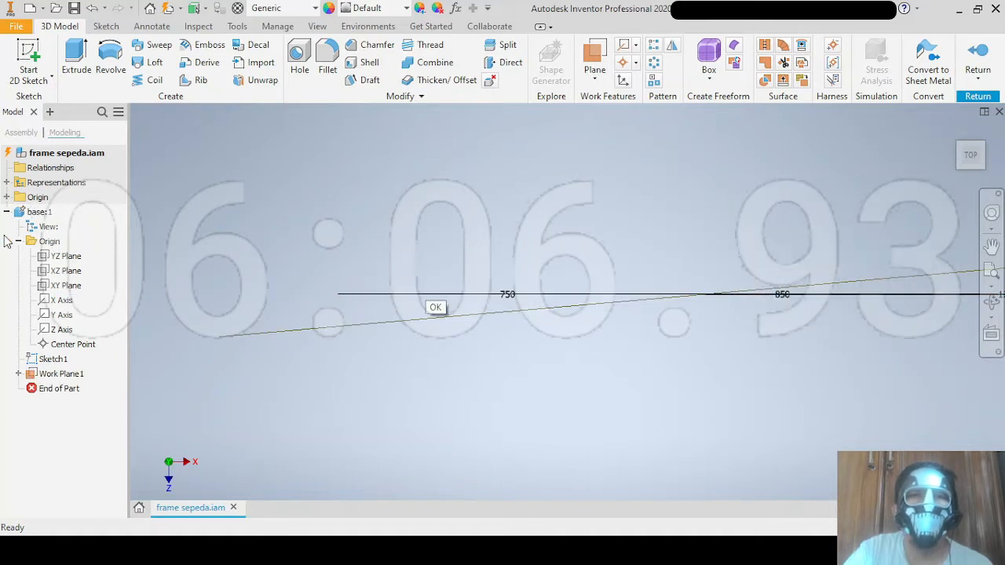
left_click(595, 75)
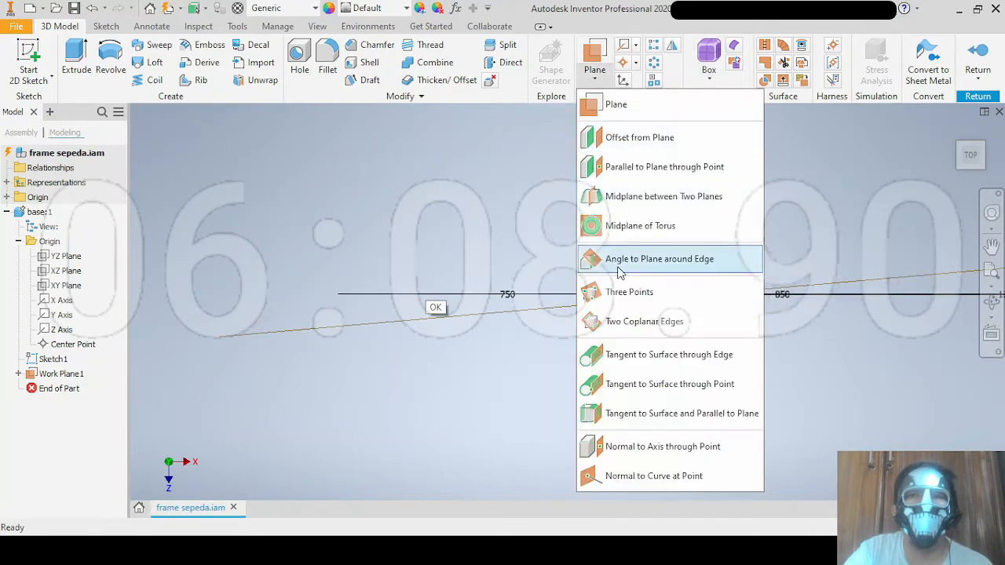
left_click(620, 267)
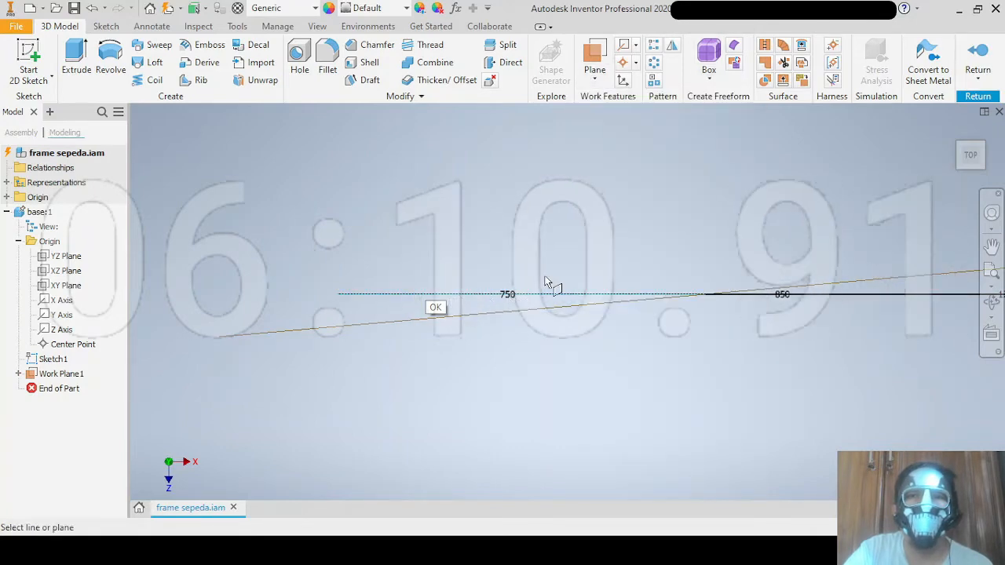
middle_click_drag(547, 283, 622, 227, "shift")
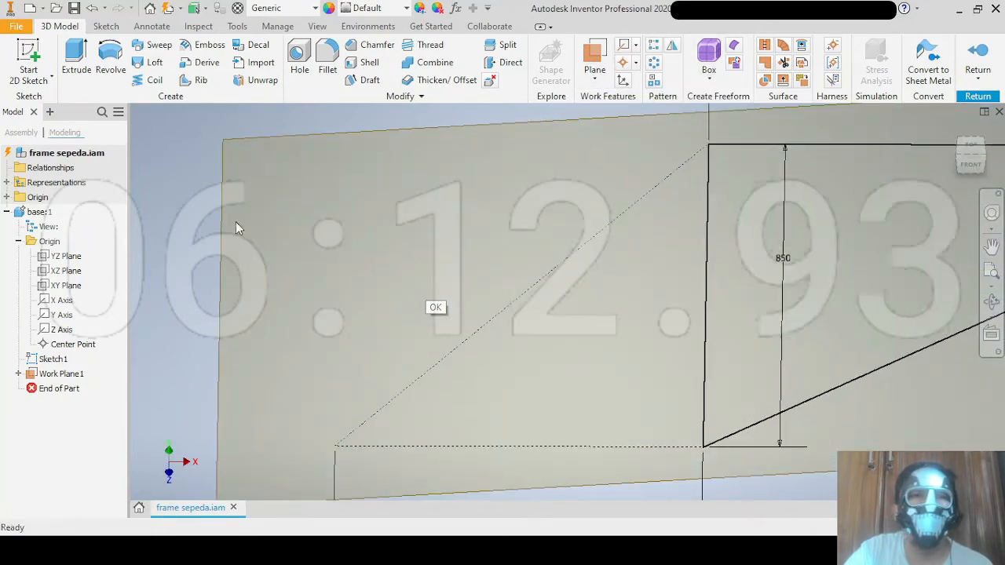
Create a work plane at -5 degrees to the base part's XY plane, around the 850 mm vertical sketch line.
left_click(594, 72)
left_click(616, 263)
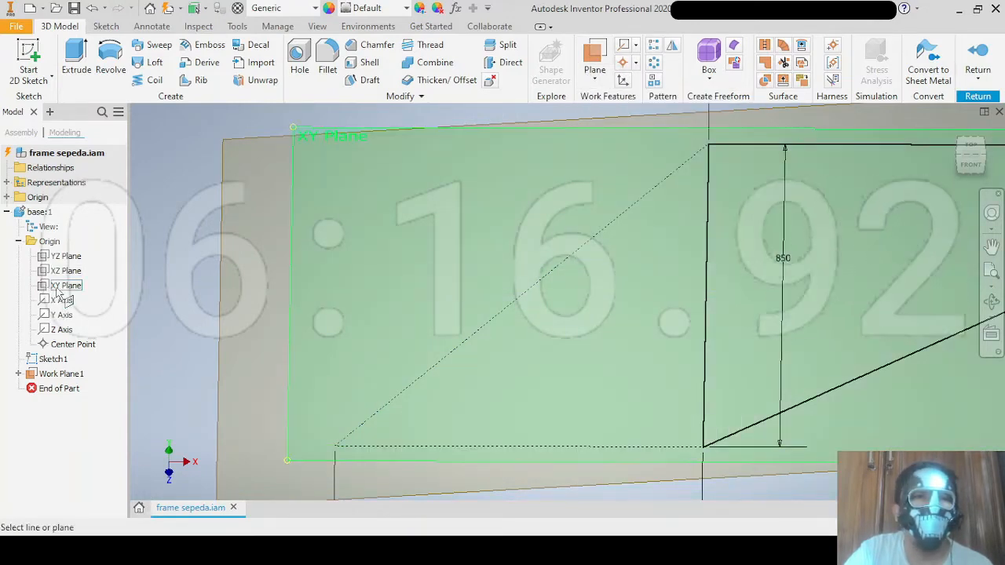
left_click(63, 286)
left_click(709, 271)
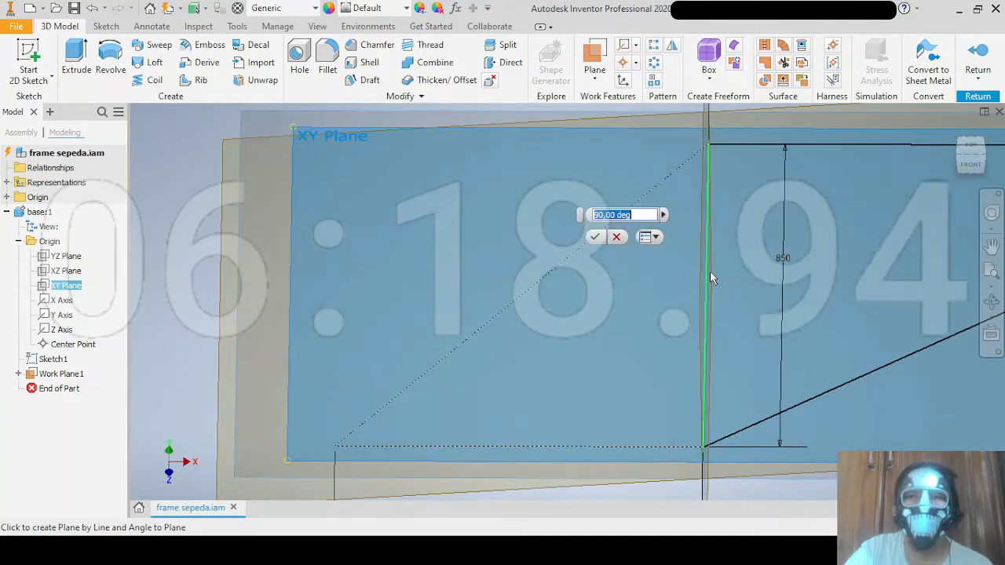
scroll(589, 279, "down", 3)
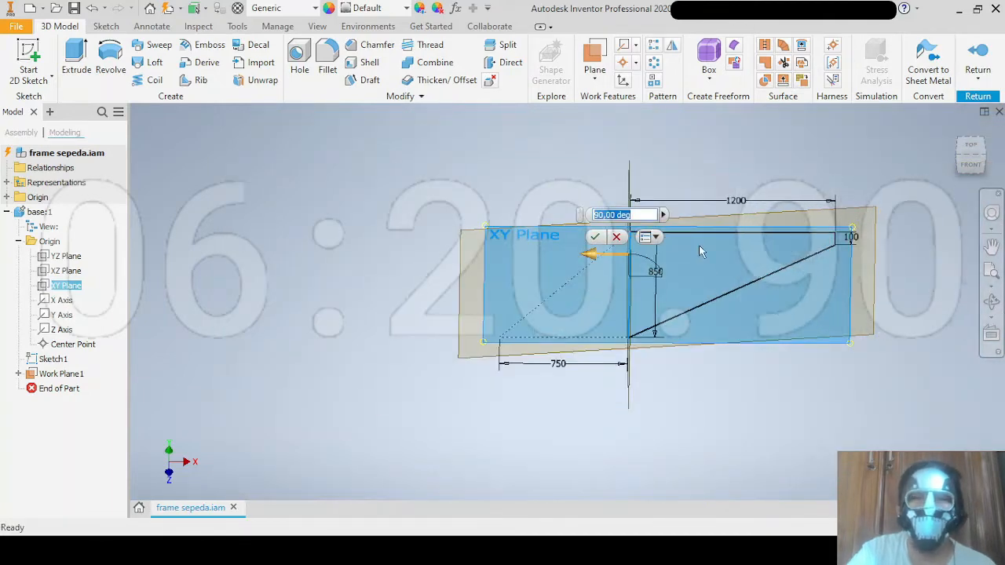
left_click(970, 145)
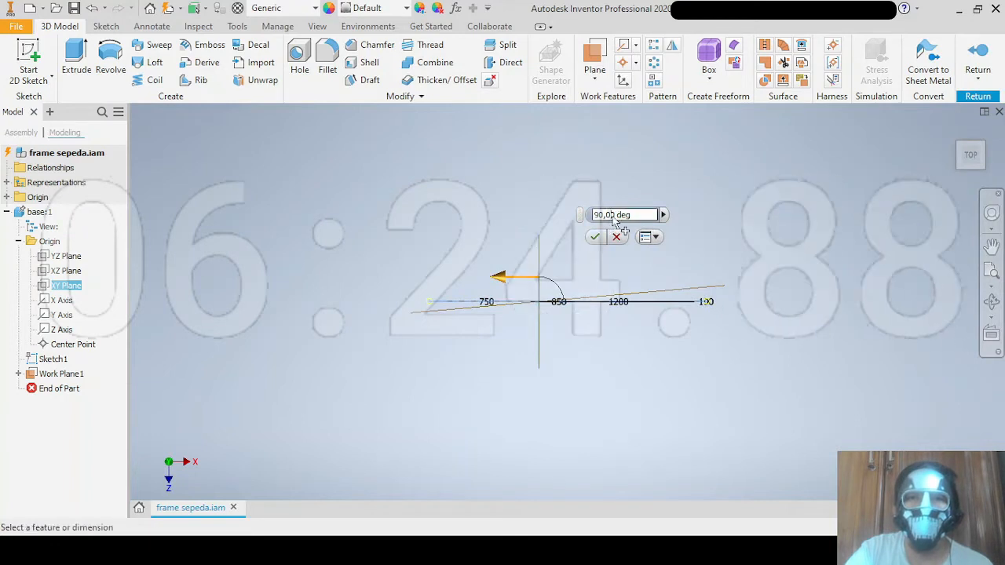
left_click_drag(595, 214, 588, 215)
key("BackSpace")
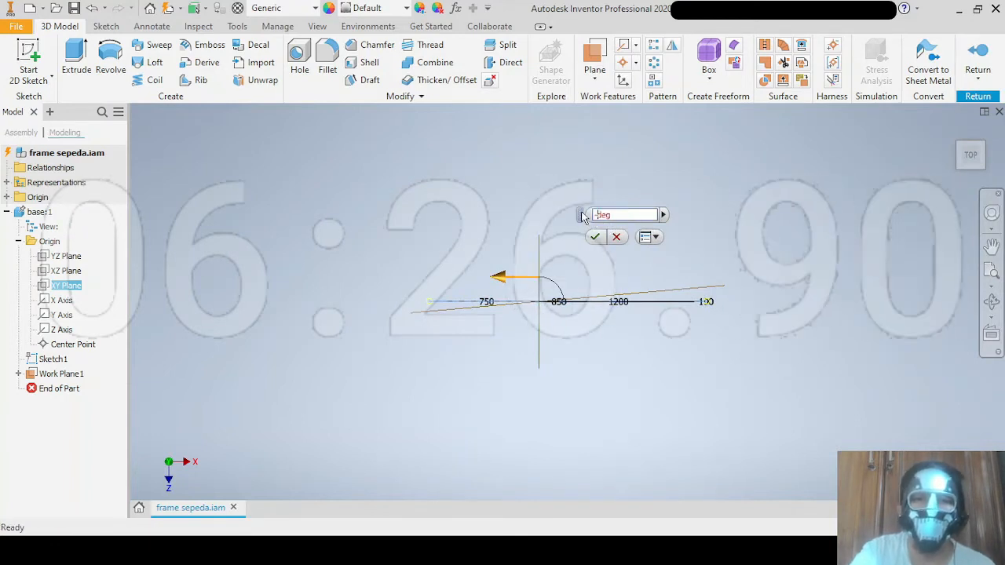
type("-5")
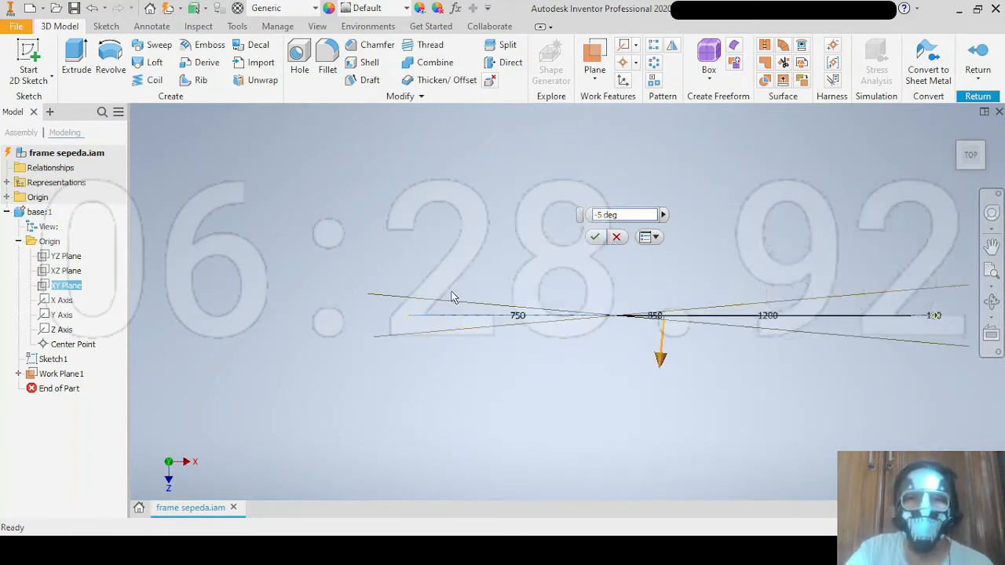
left_click(595, 236)
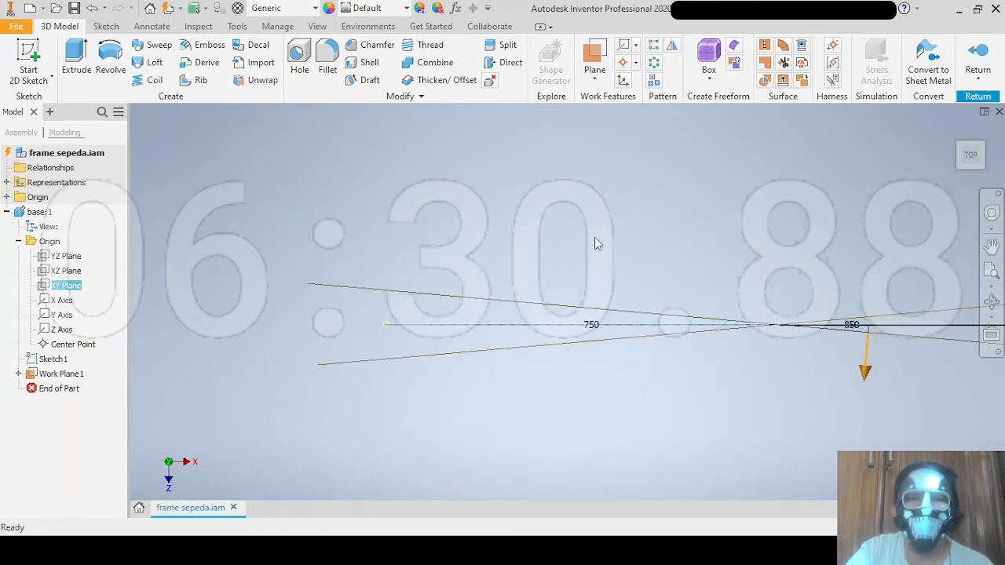
Start a sketch on Work Plane1 and project the left triangle's diagonal and base lines onto it.
mouse_move(563, 306)
middle_mouse_down("shift")
mouse_move(659, 269)
mouse_move(676, 242)
mouse_move(752, 230)
mouse_move(748, 247)
mouse_move(711, 265)
mouse_move(724, 294)
mouse_move(686, 306)
mouse_move(611, 301)
middle_mouse_up("shift")
scroll(749, 247, "up", 4)
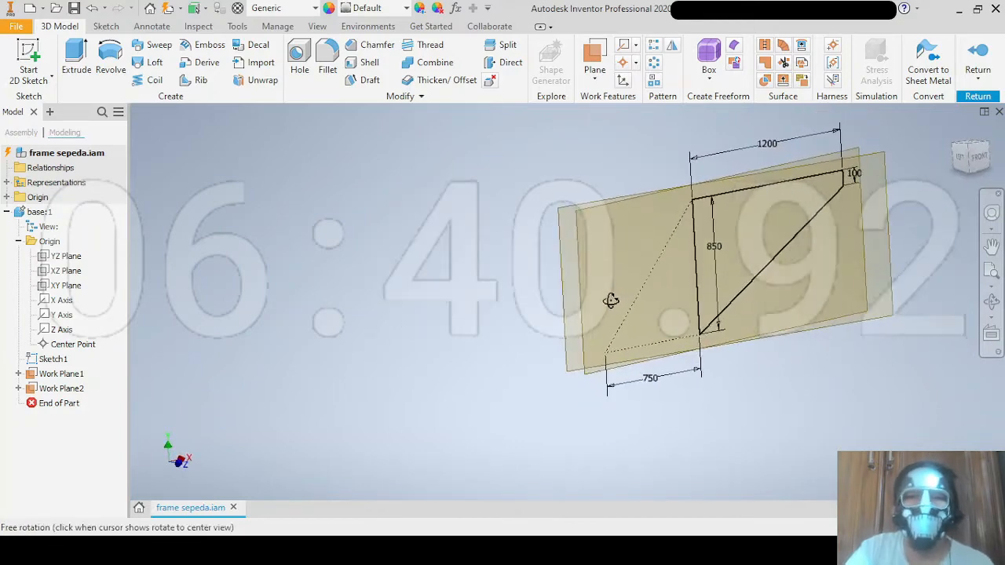
left_click(29, 54)
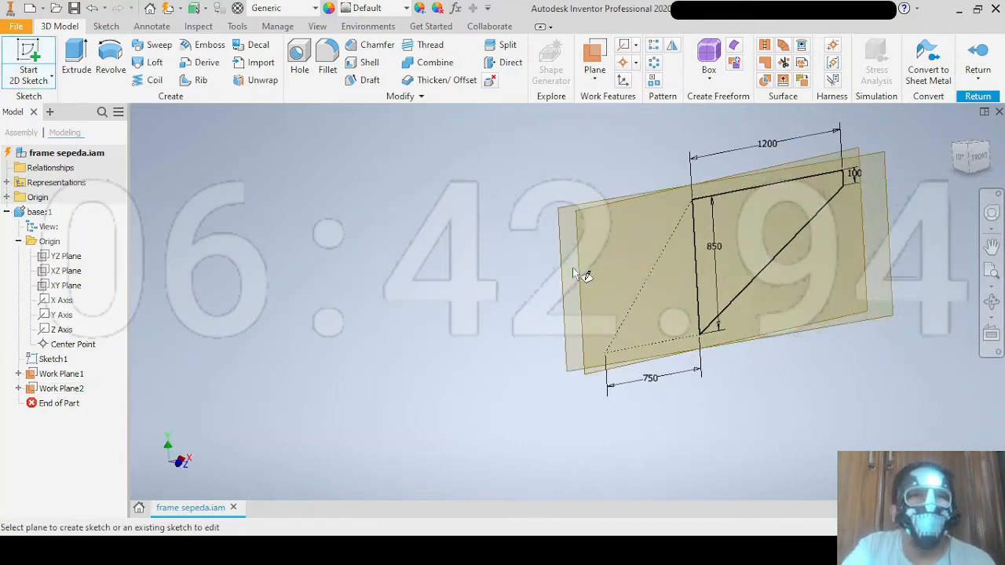
left_click(585, 250)
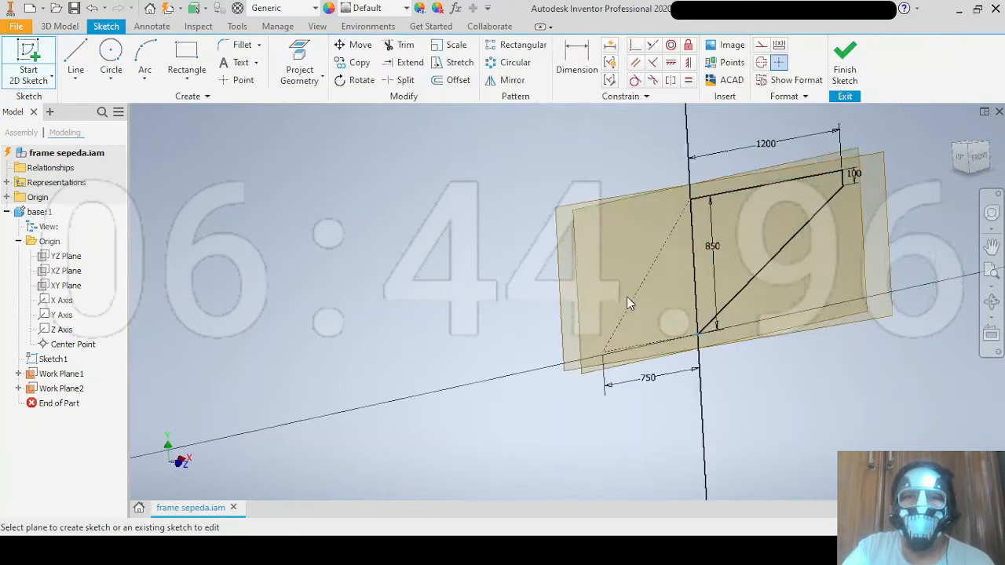
left_click(312, 61)
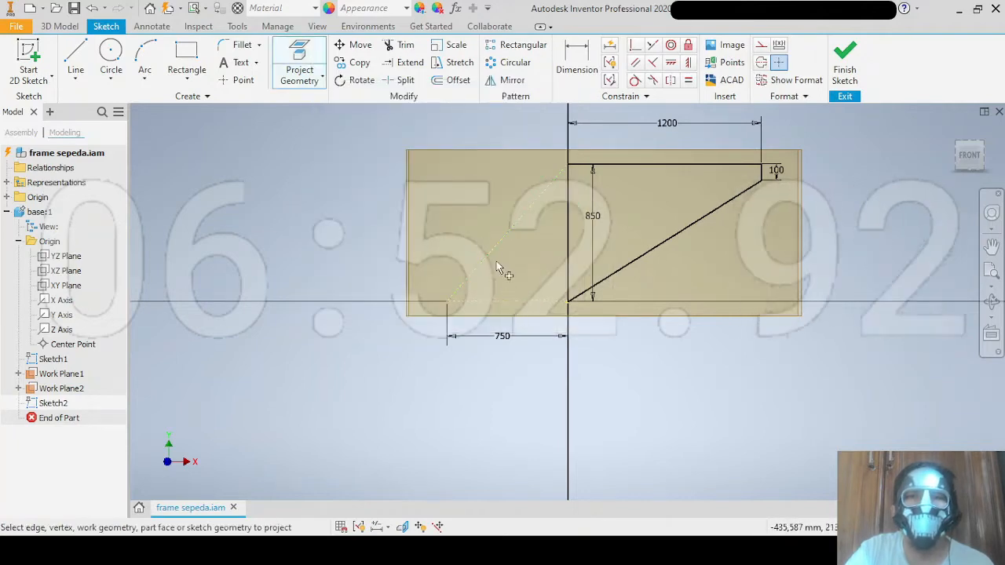
scroll(460, 229, "up", 3)
scroll(460, 229, "down", 2)
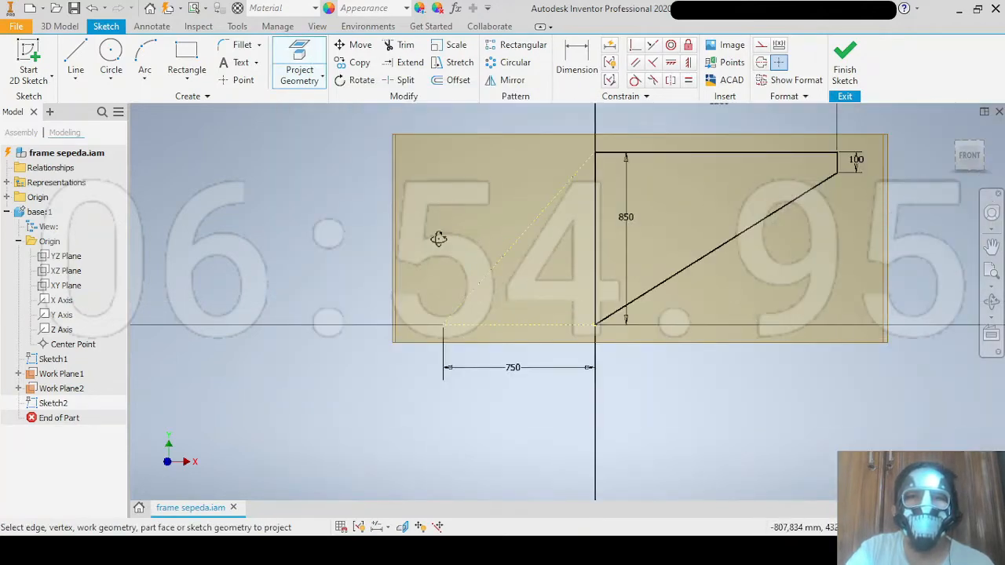
middle_click_drag(454, 233, 488, 304, "shift")
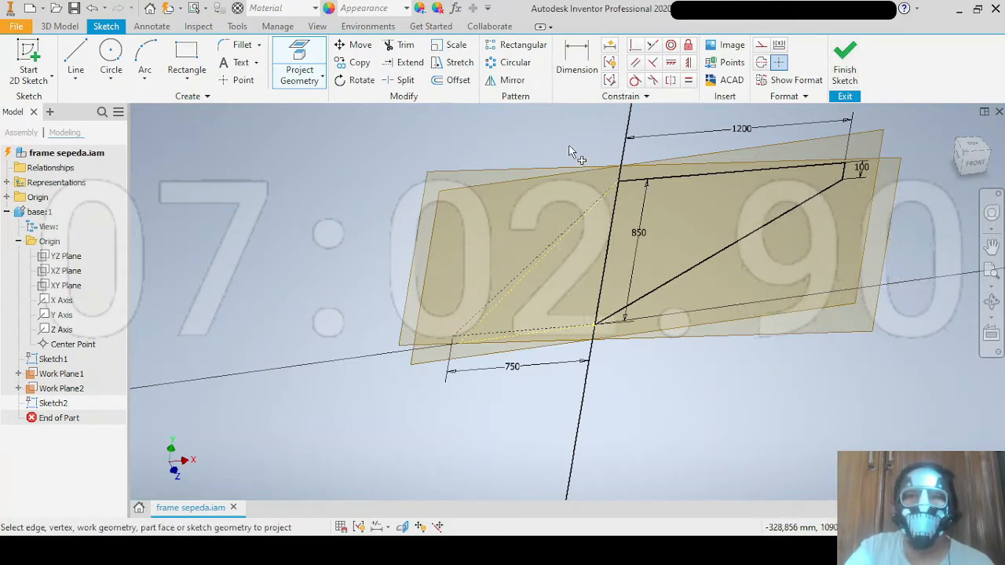
key("Escape")
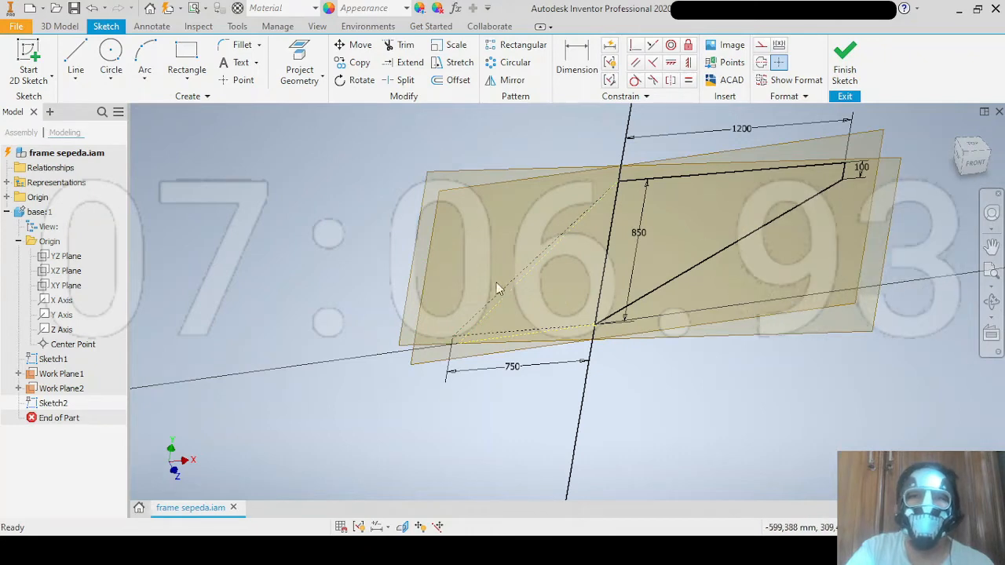
Convert the projected diagonal and base lines on Work Plane1 from construction to normal geometry, and finish the sketch.
left_click(519, 283)
left_click(511, 338, "ctrl")
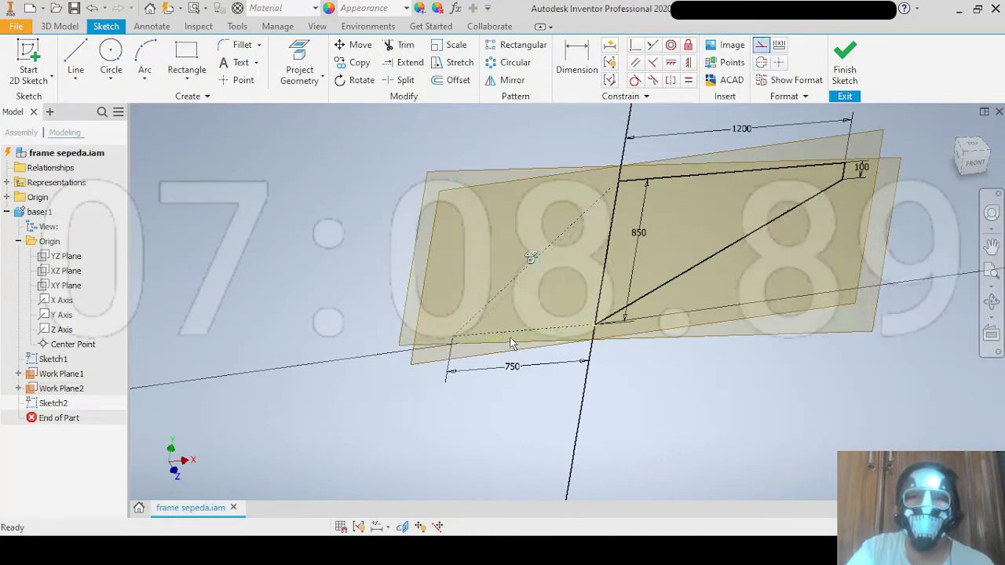
scroll(499, 317, "down", 4)
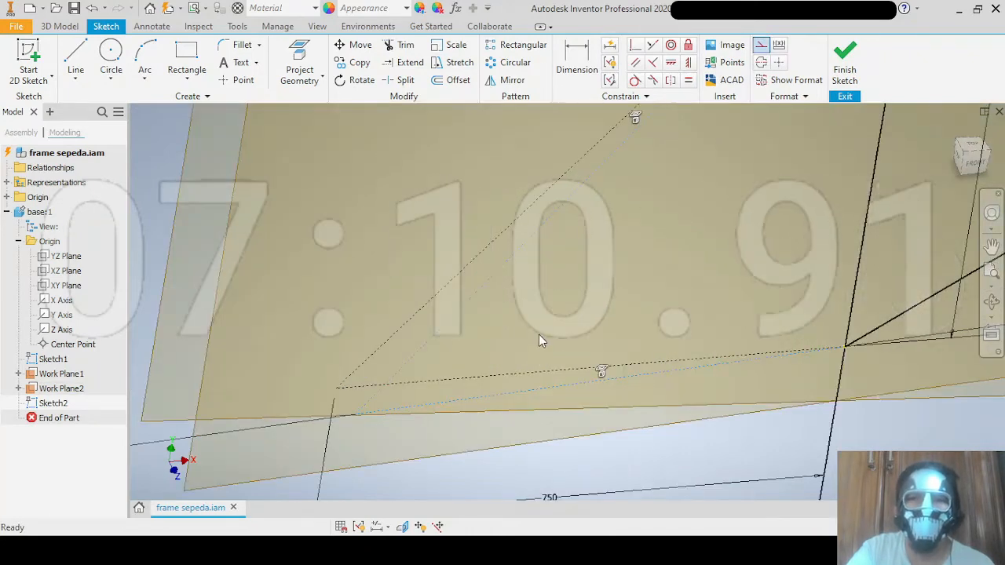
left_click(760, 47)
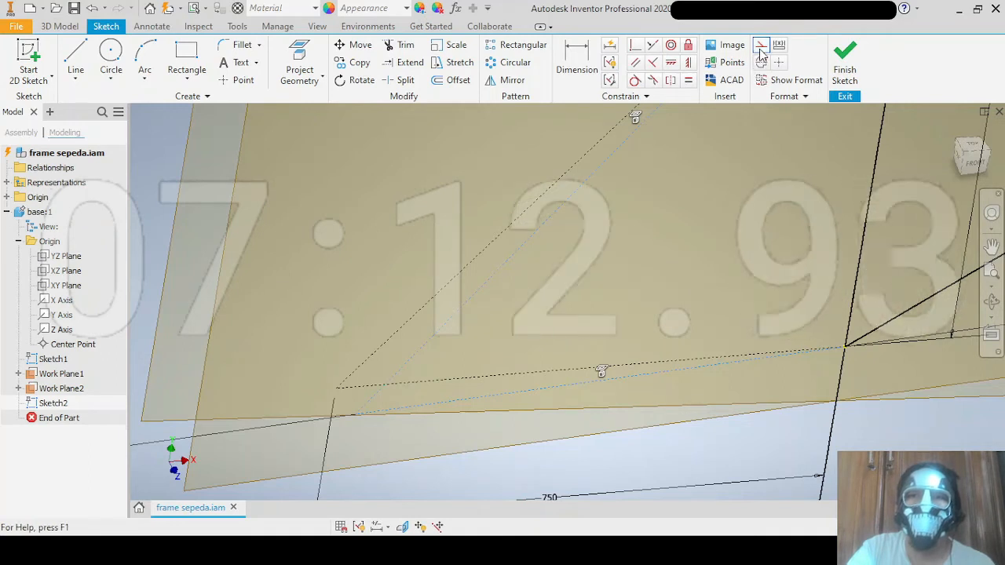
left_click(761, 47)
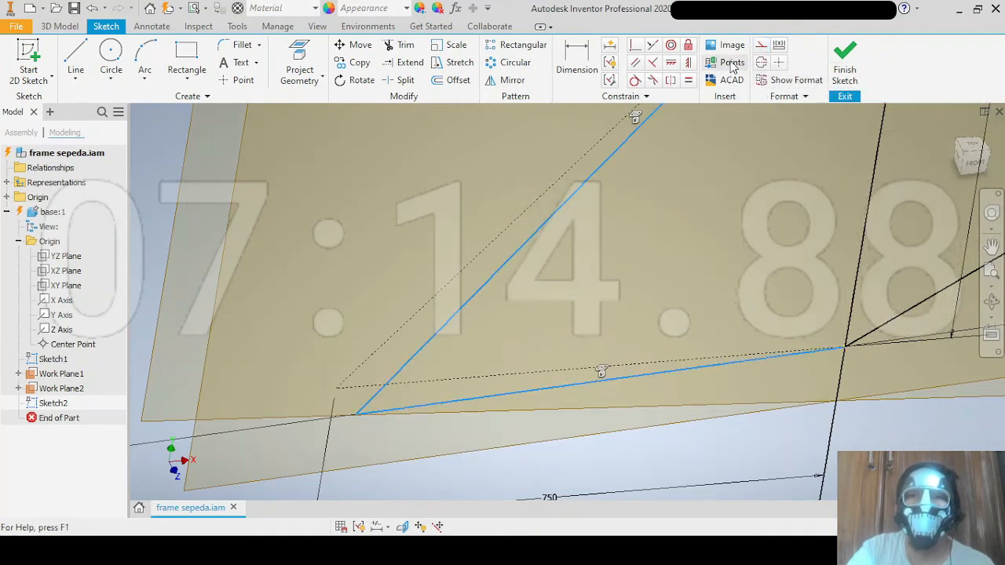
scroll(615, 197, "up", 2)
left_click(616, 195)
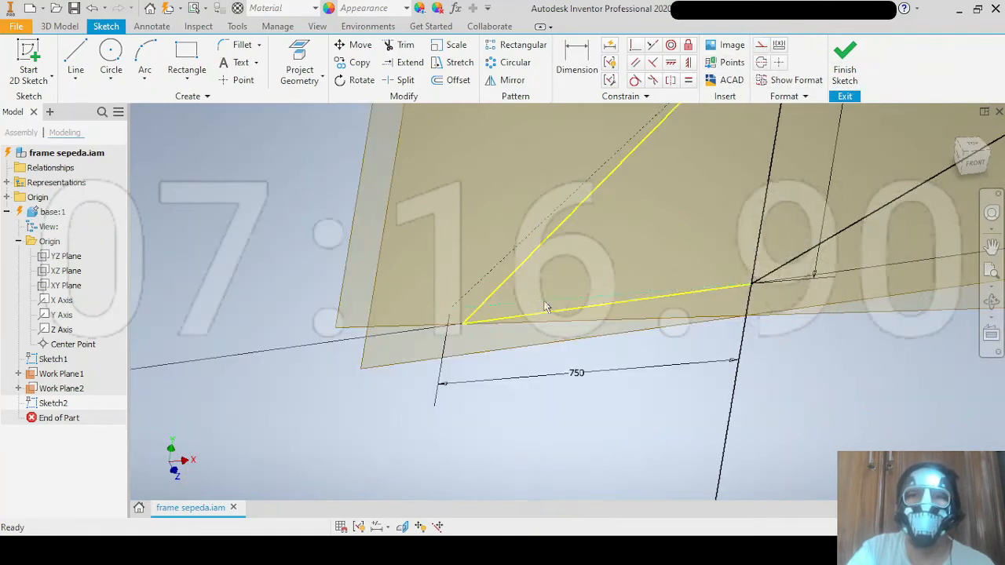
scroll(406, 306, "up", 2)
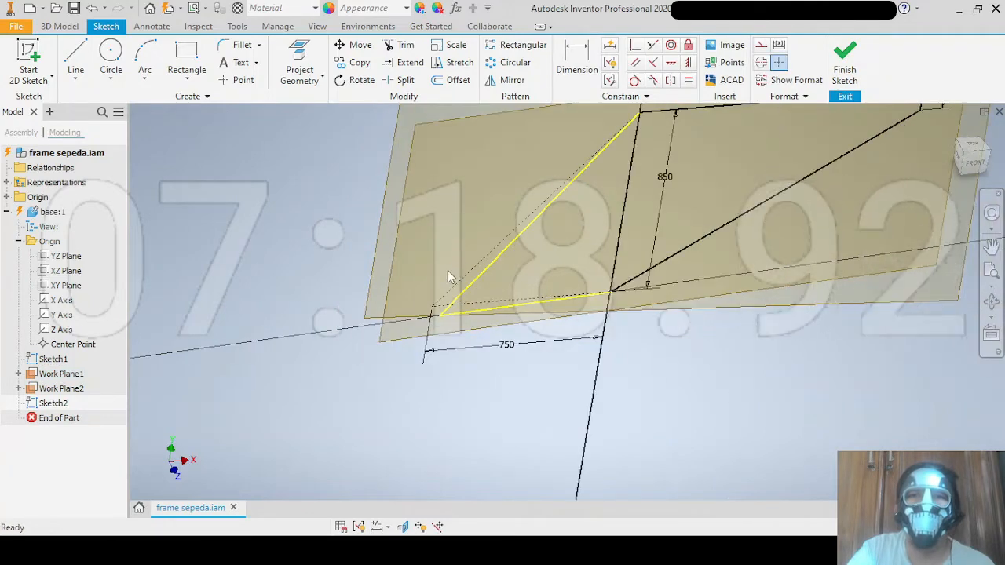
middle_click_drag(388, 329, 316, 383)
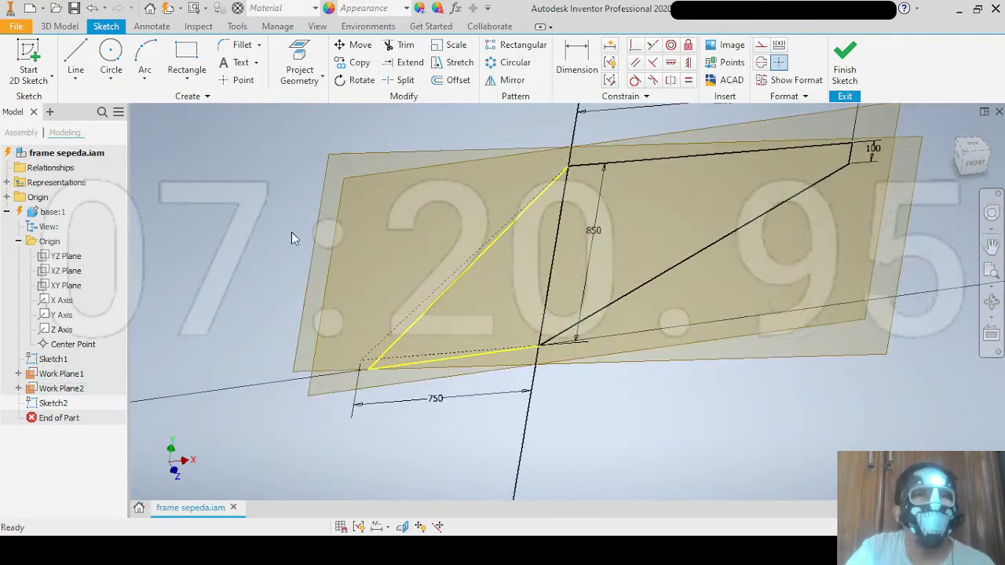
left_click(845, 67)
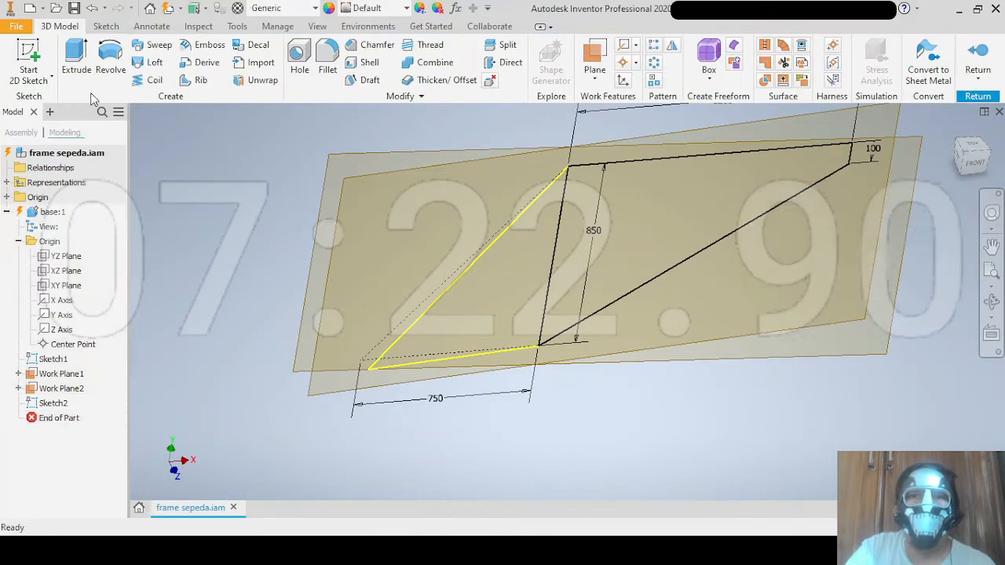
Create a sketch on Work Plane2, project the left triangle's diagonal and base lines onto it, and finish the sketch.
left_click(29, 56)
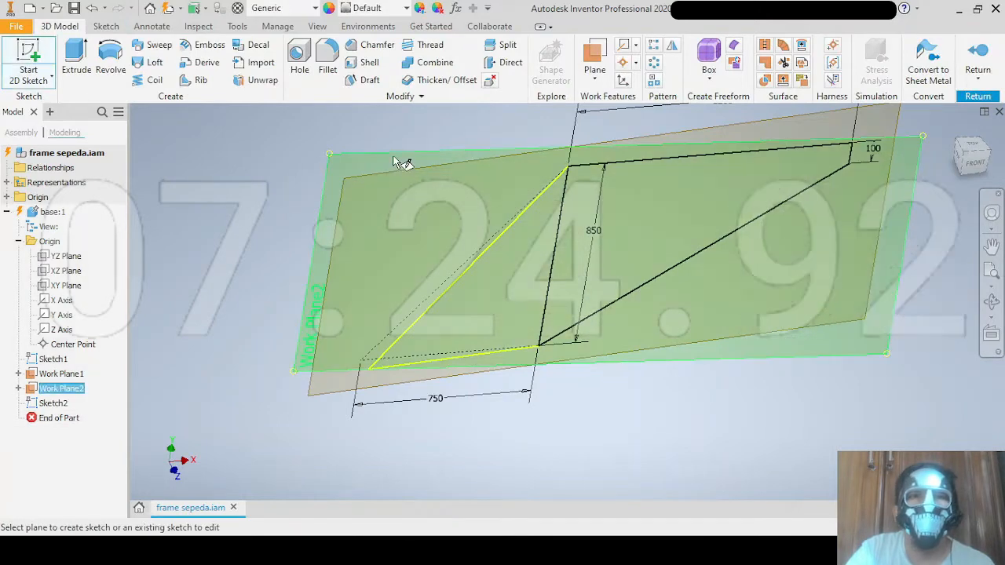
left_click(401, 162)
middle_click_drag(358, 232, 372, 230, "shift")
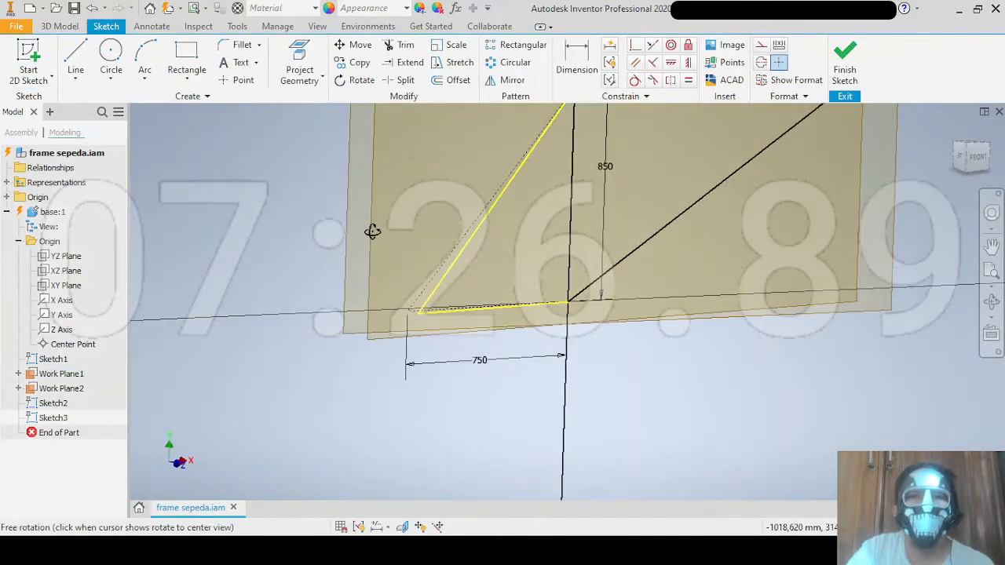
left_click(299, 63)
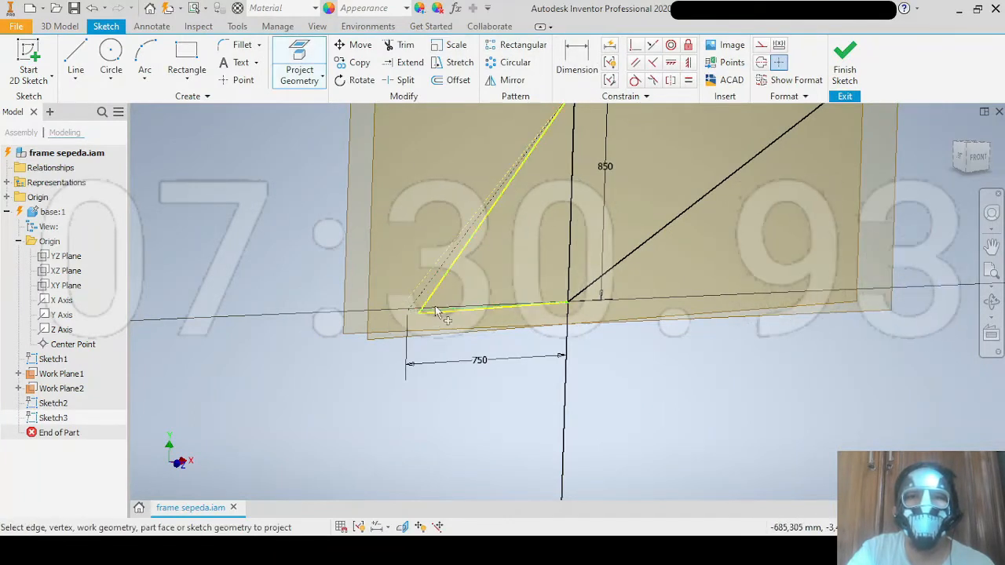
left_click(846, 58)
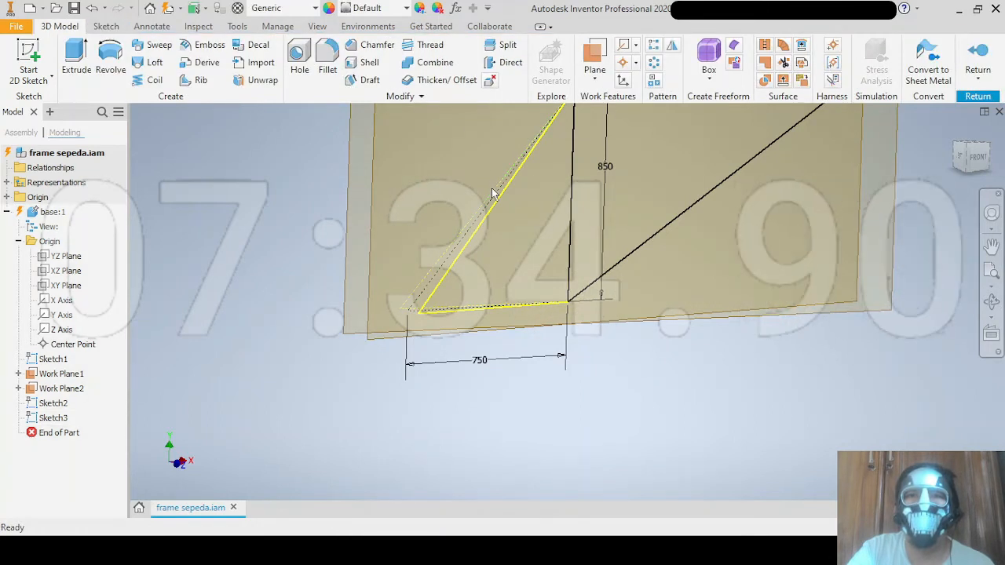
Reopen Sketch3, convert its projected diagonal and base lines to normal geometry, and finish the sketch.
scroll(394, 305, "up", 4)
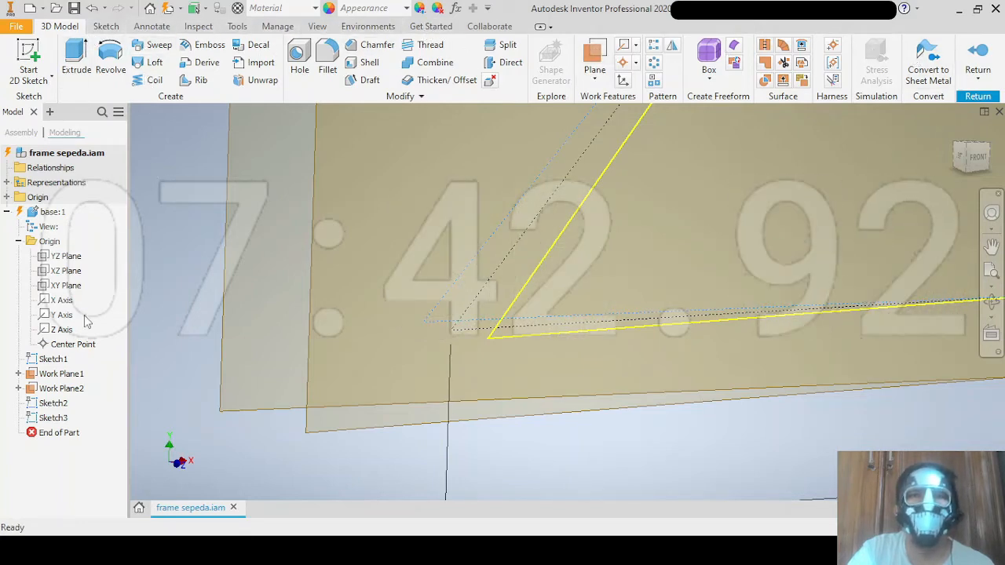
double_click(37, 420)
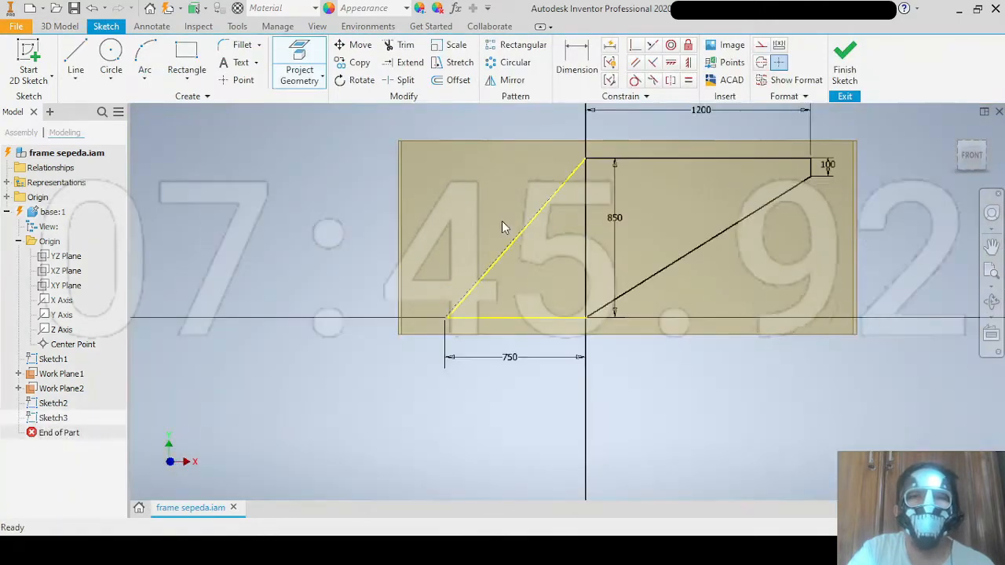
middle_click_drag(426, 253, 460, 265, "shift")
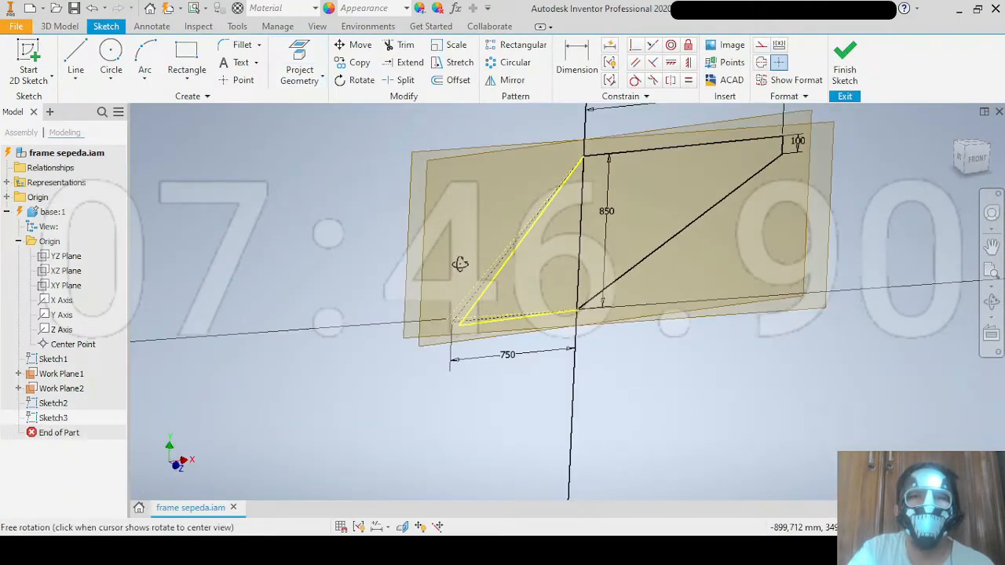
scroll(474, 285, "down", 3)
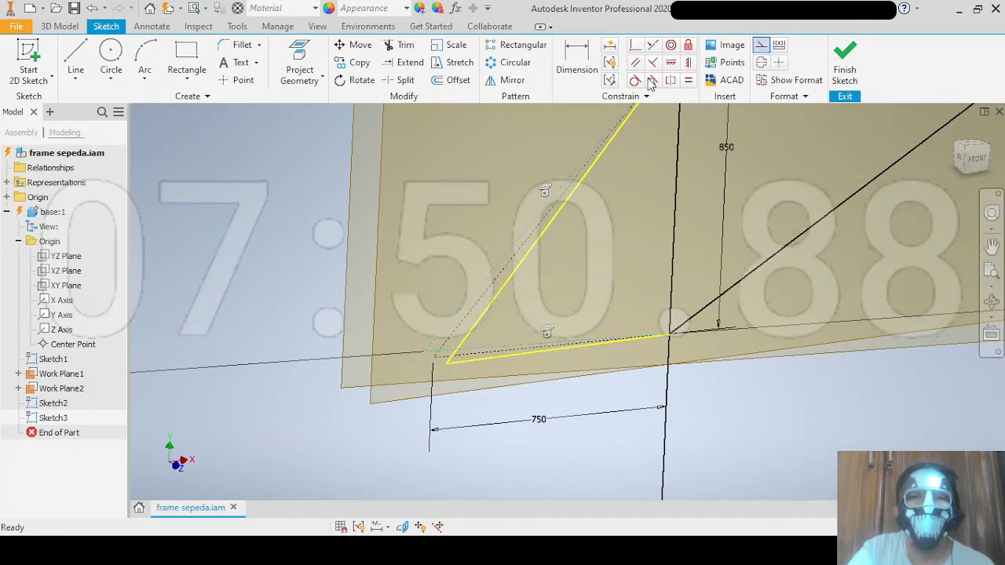
left_click(289, 246)
left_click(844, 64)
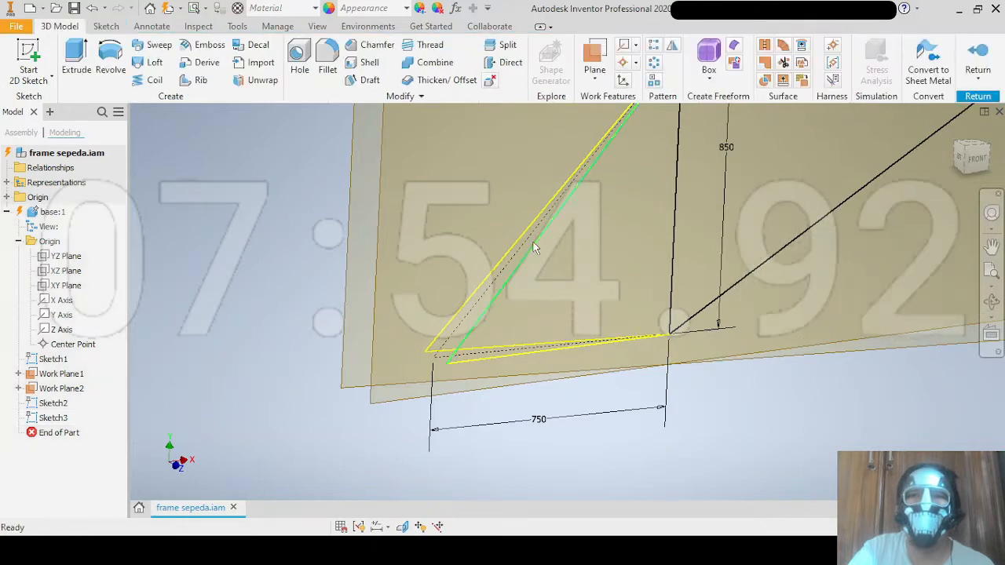
scroll(534, 247, "up", 3)
middle_click_drag(534, 247, 555, 281, "shift")
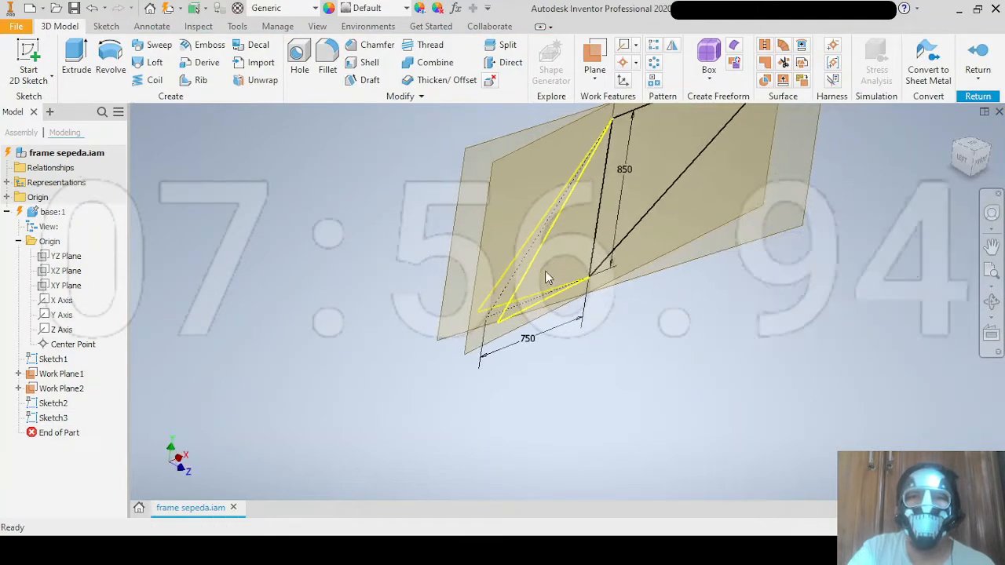
Examine where the projected base lines on both work planes meet at the left triangle's inner lower corner.
scroll(569, 276, "down", 4)
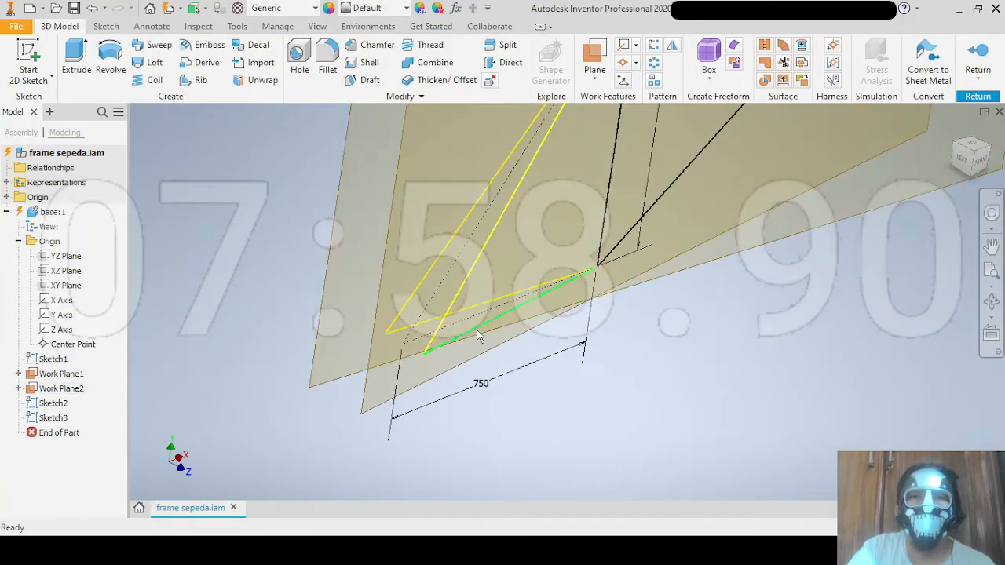
scroll(483, 329, "down", 3)
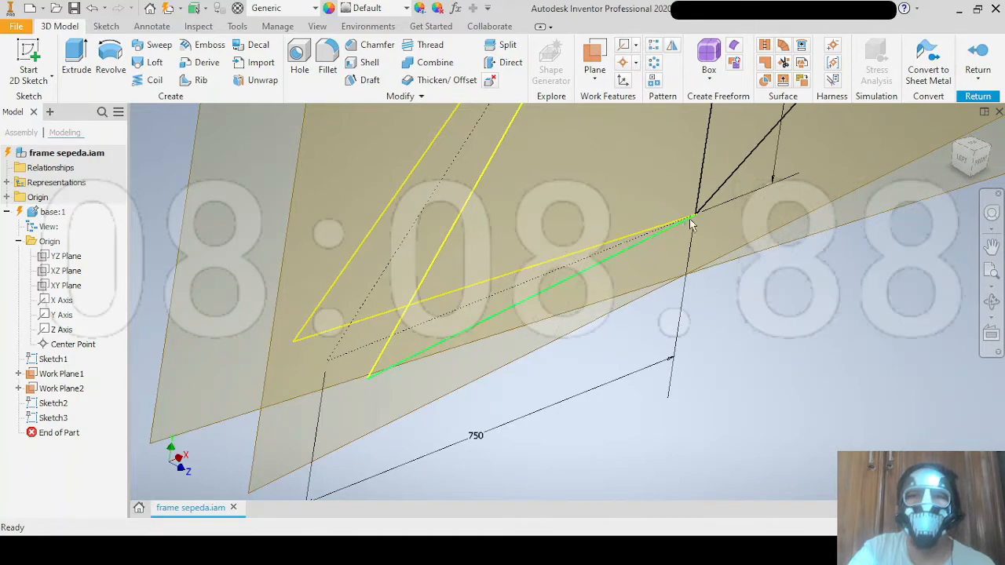
scroll(693, 223, "down", 3)
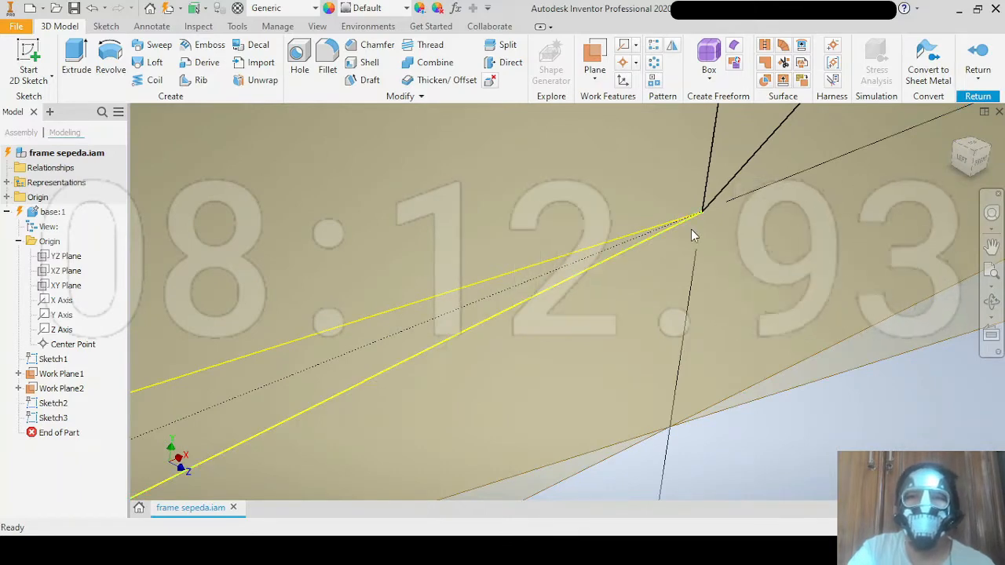
scroll(651, 251, "up", 2)
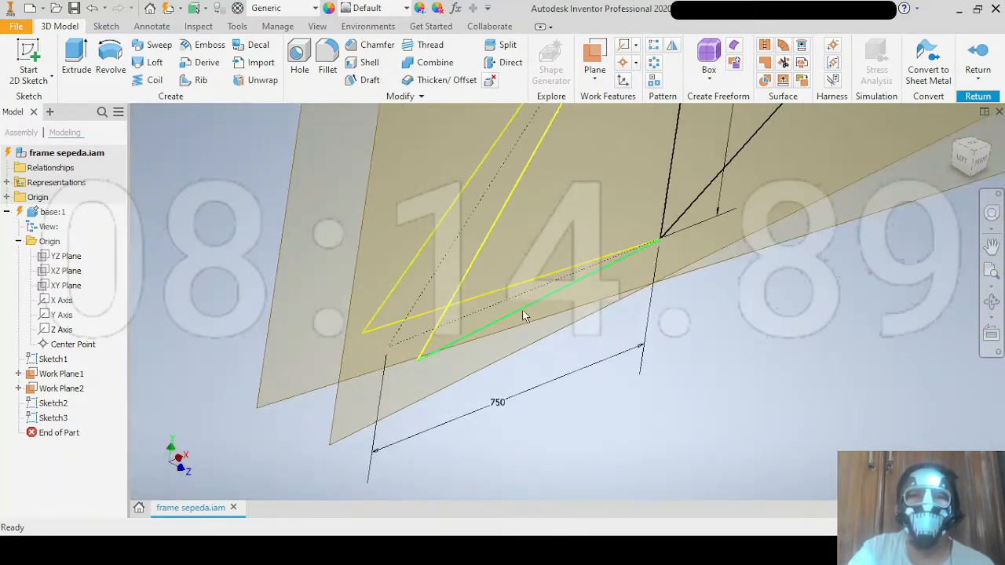
scroll(525, 316, "up", 2)
middle_click_drag(604, 307, 604, 409)
middle_click_drag(581, 336, 550, 331, "shift")
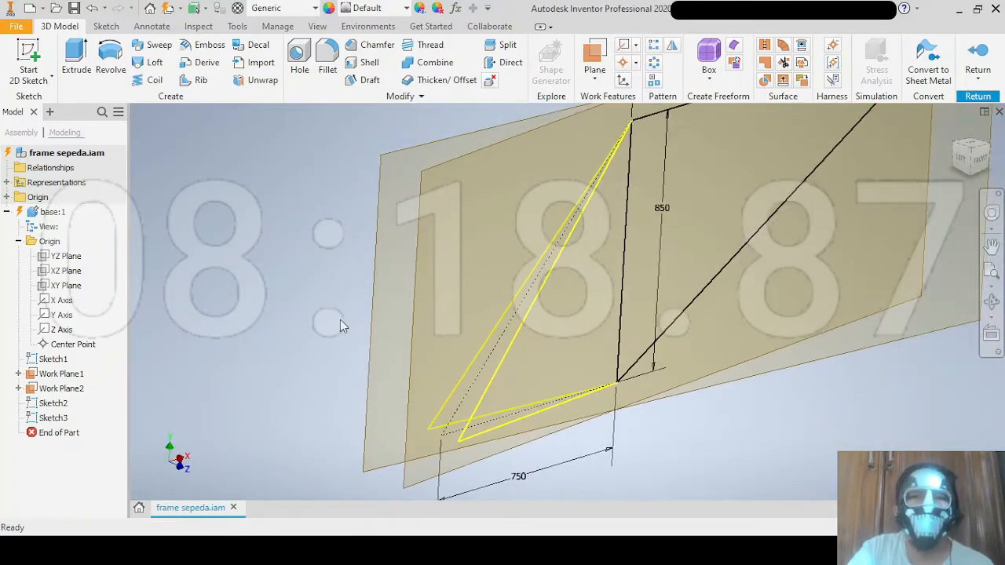
Turn off the visibility of Work Plane1 and Work Plane2.
left_click(59, 389)
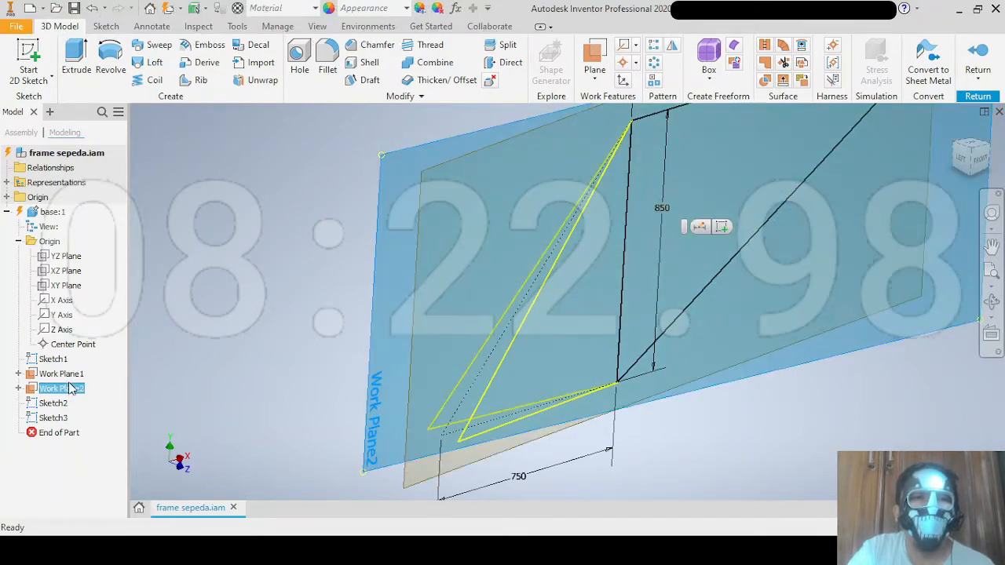
left_click(61, 374, "ctrl")
right_click(72, 388)
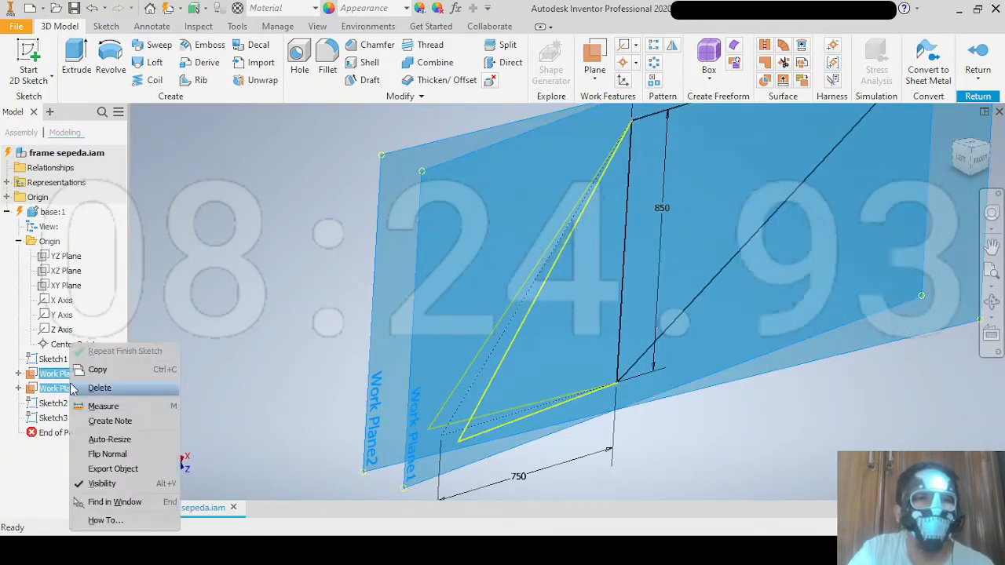
left_click(102, 483)
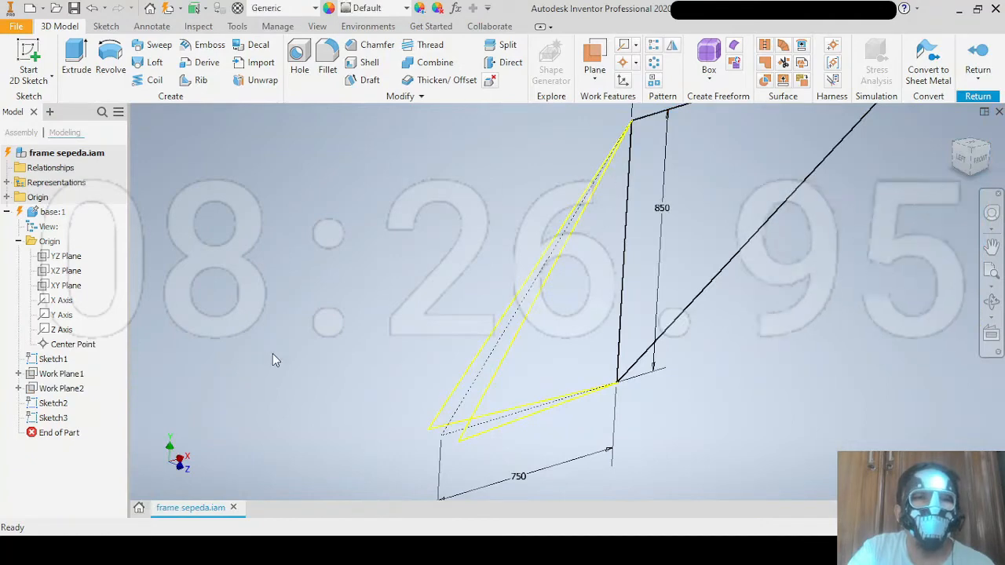
Examine the splayed left triangle lines together with the main frame skeleton.
middle_click_drag(525, 344, 453, 293)
middle_click_drag(295, 296, 303, 298, "shift")
scroll(379, 278, "down", 3)
middle_click_drag(379, 278, 367, 318)
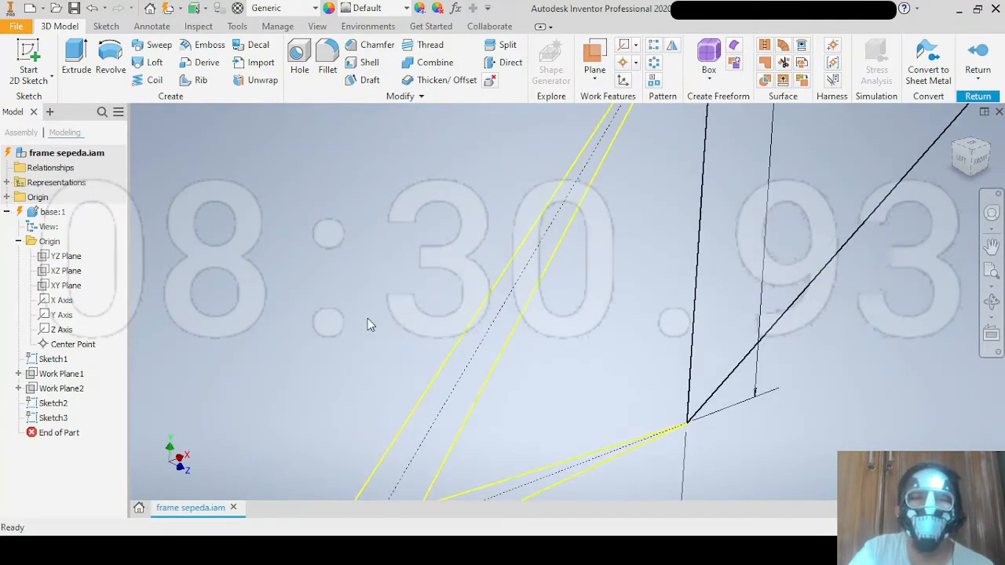
scroll(368, 318, "up", 3)
scroll(367, 318, "up", 2)
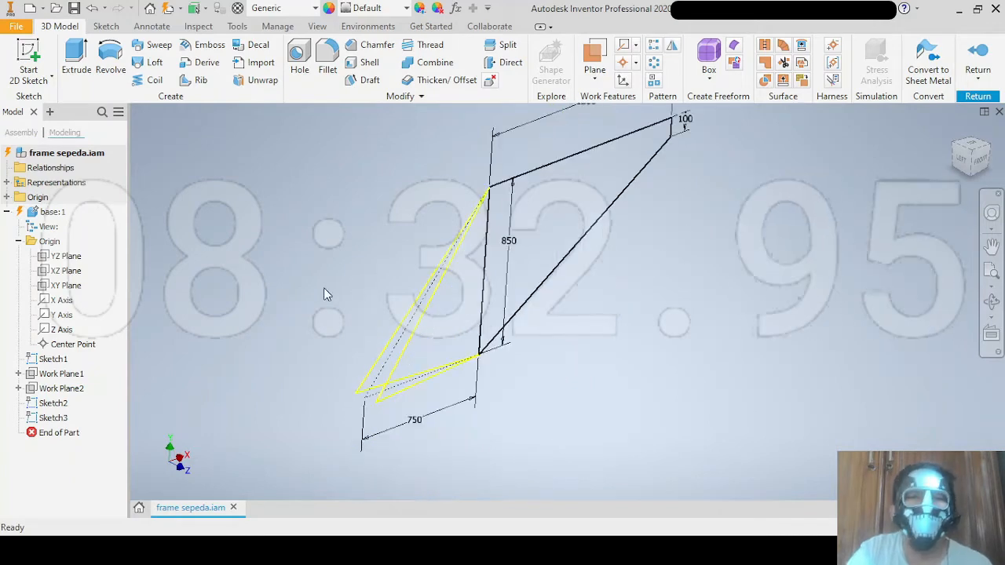
scroll(353, 286, "down", 3)
scroll(352, 286, "up", 2)
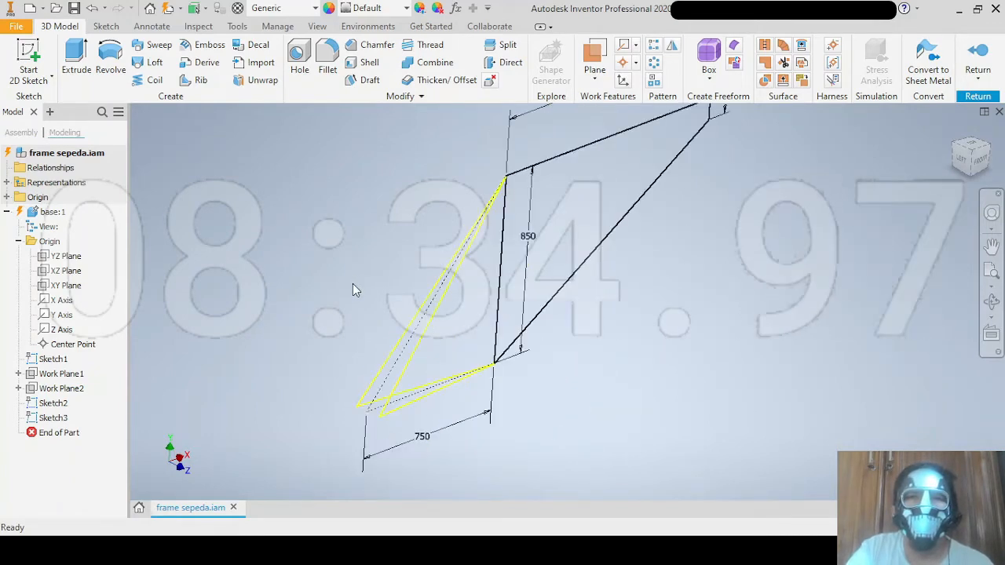
mouse_move(534, 291)
middle_mouse_down()
mouse_move(533, 325)
mouse_move(547, 295)
middle_mouse_up()
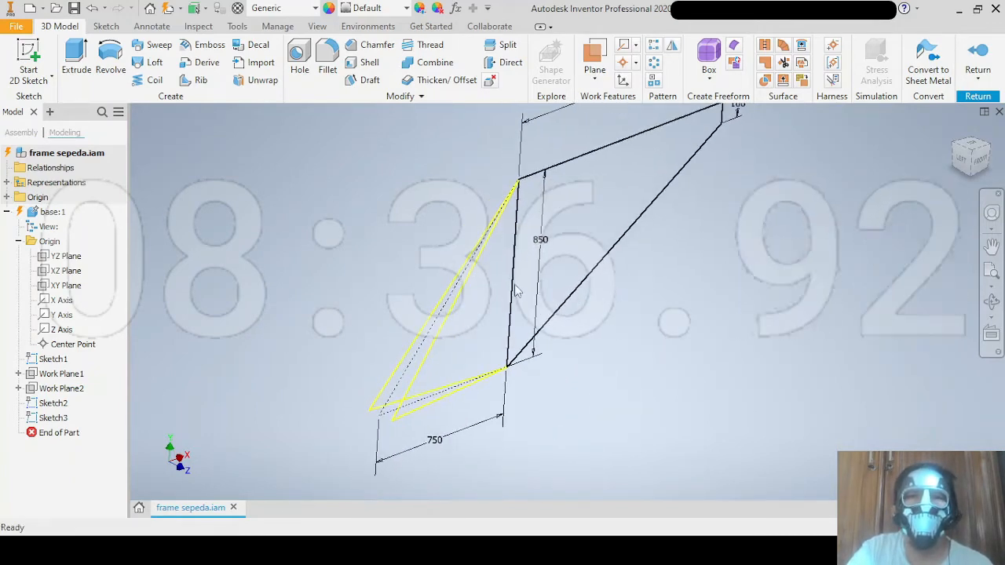
Start a sketch on the base part's XZ Plane and draw a line about 84 mm long on the Z axis near the origin.
left_click(44, 59)
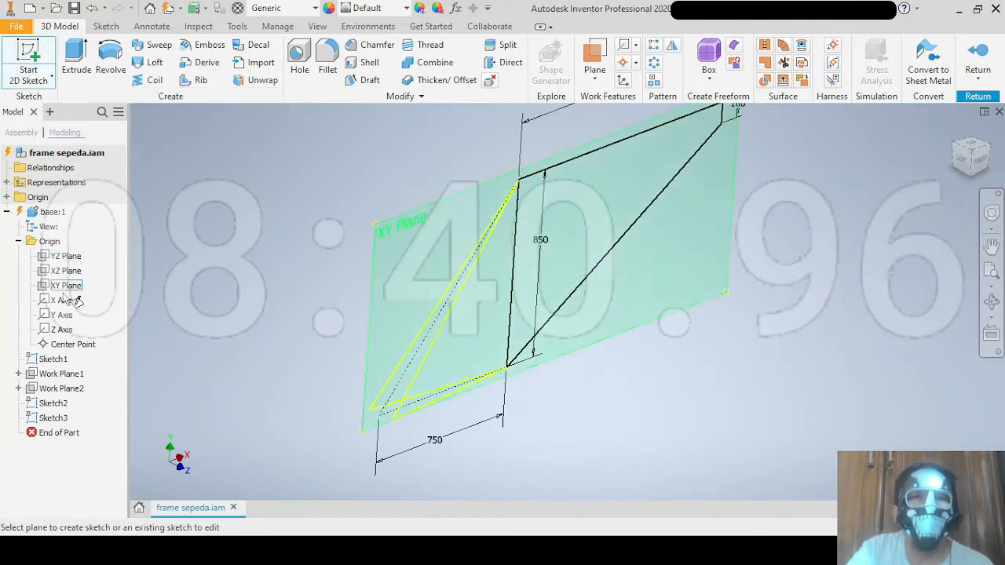
left_click(70, 271)
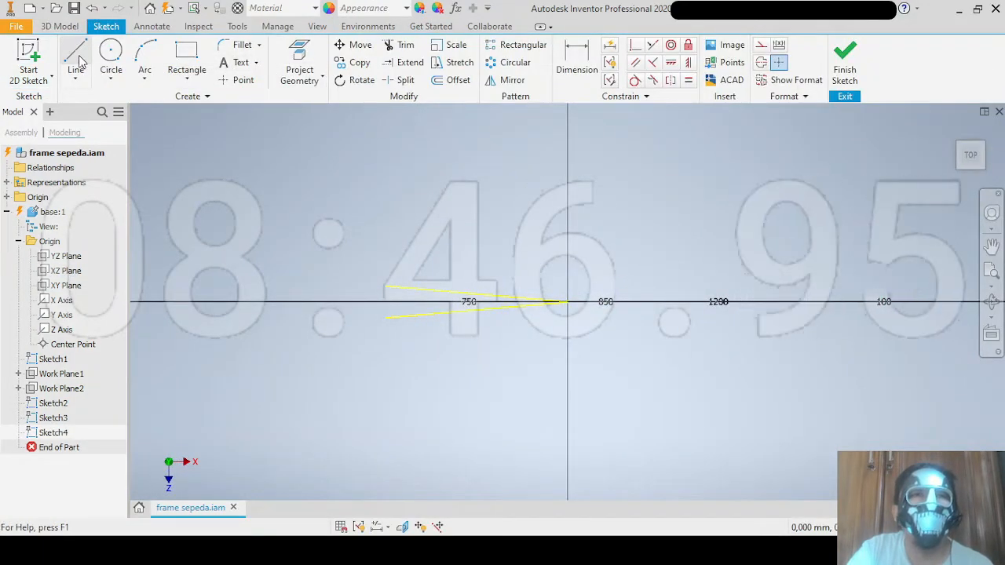
left_click(78, 60)
scroll(568, 301, "down", 2)
left_click(568, 301)
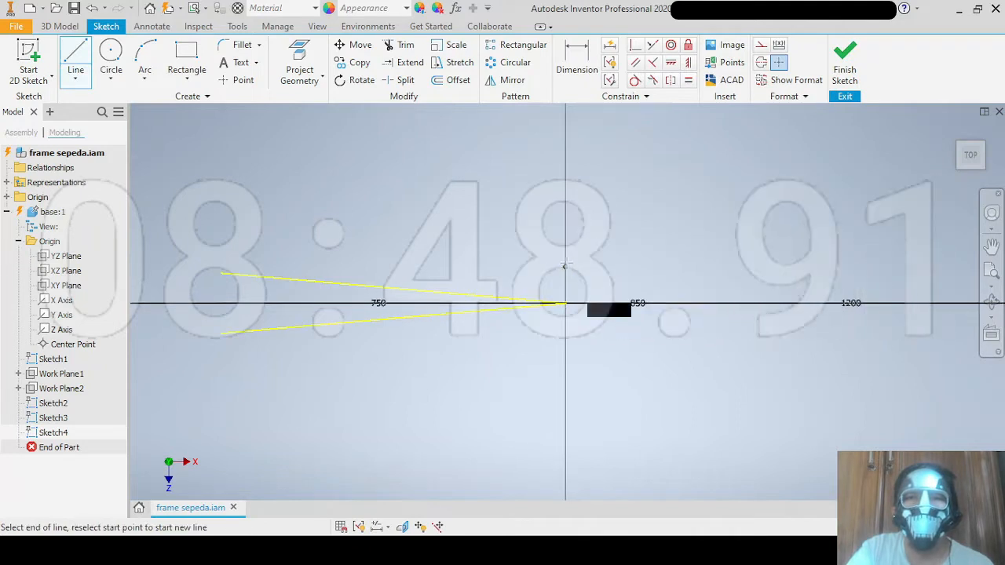
Dimension the short line on the Z axis and set its length to 100 mm.
left_click(581, 72)
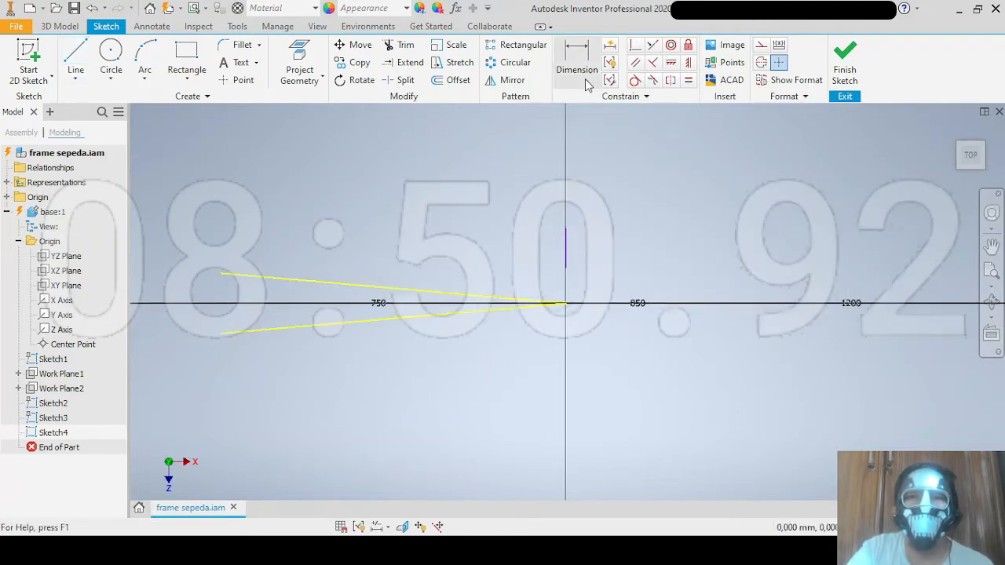
left_click(567, 246)
left_click(581, 239)
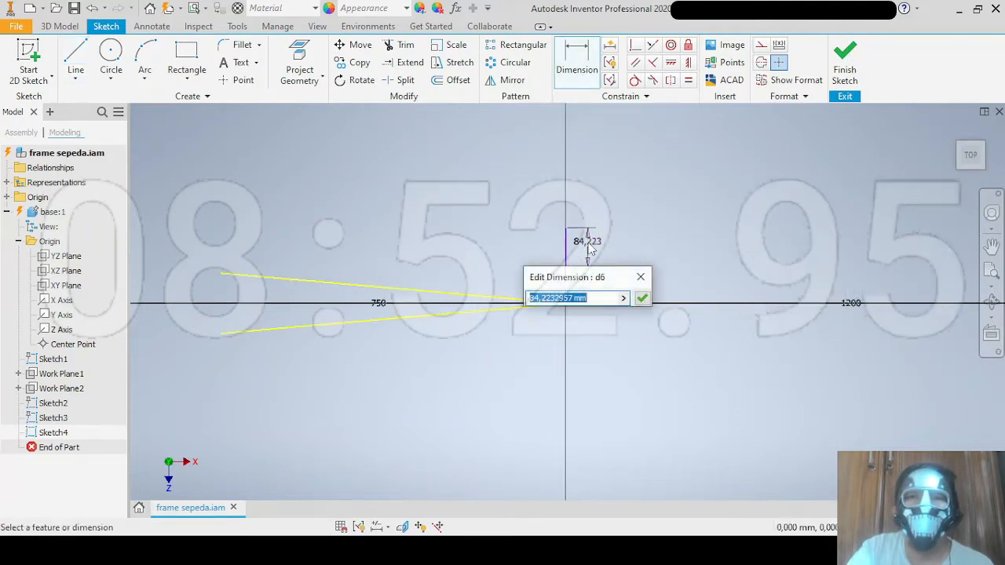
type("100")
key("Return")
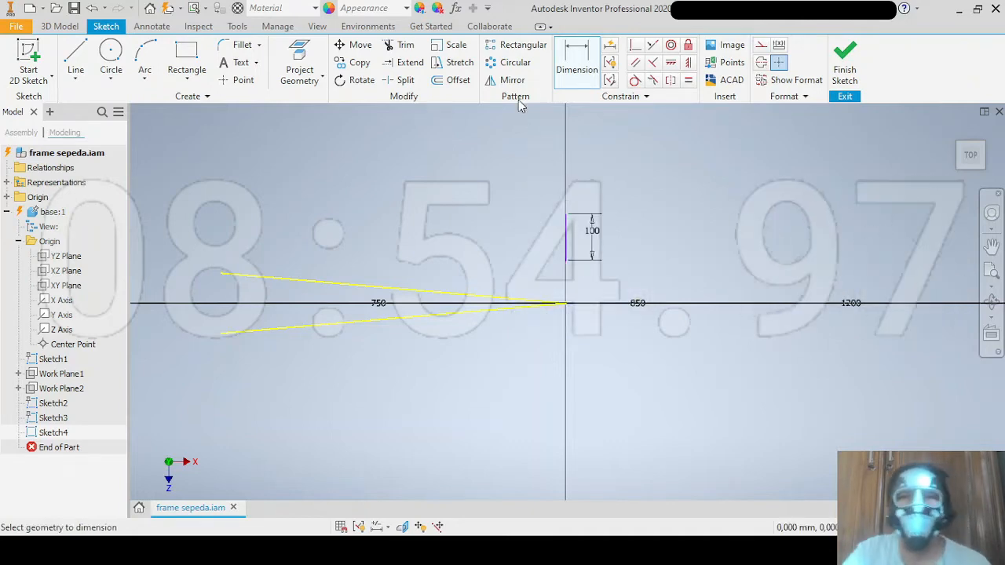
Center the 100 mm line on the origin by making its midpoint coincident with the frame's lower corner point.
left_click(635, 45)
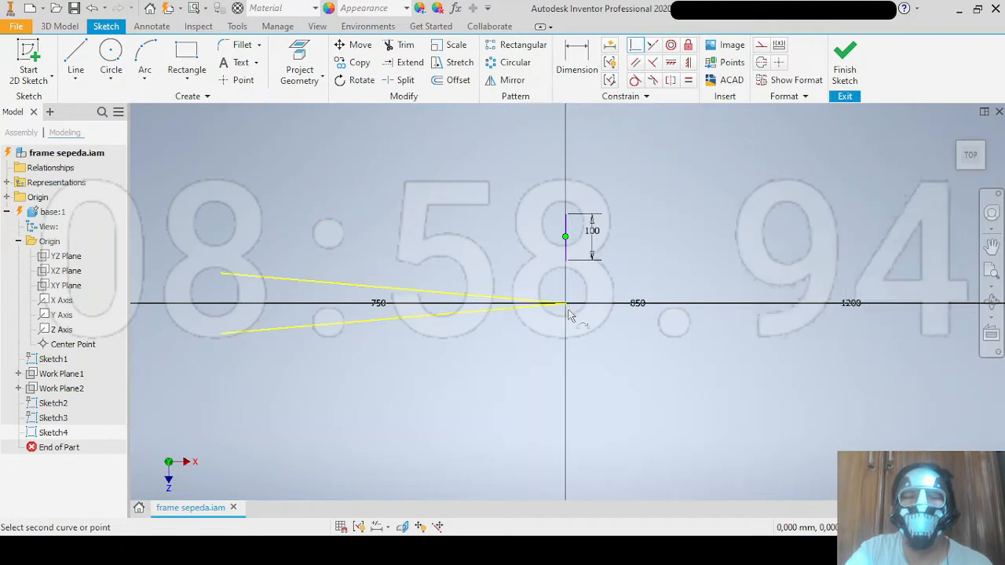
mouse_move(570, 314)
middle_mouse_down("shift")
mouse_move(570, 292)
mouse_move(602, 336)
mouse_move(581, 328)
mouse_move(608, 306)
mouse_move(595, 325)
middle_mouse_up("shift")
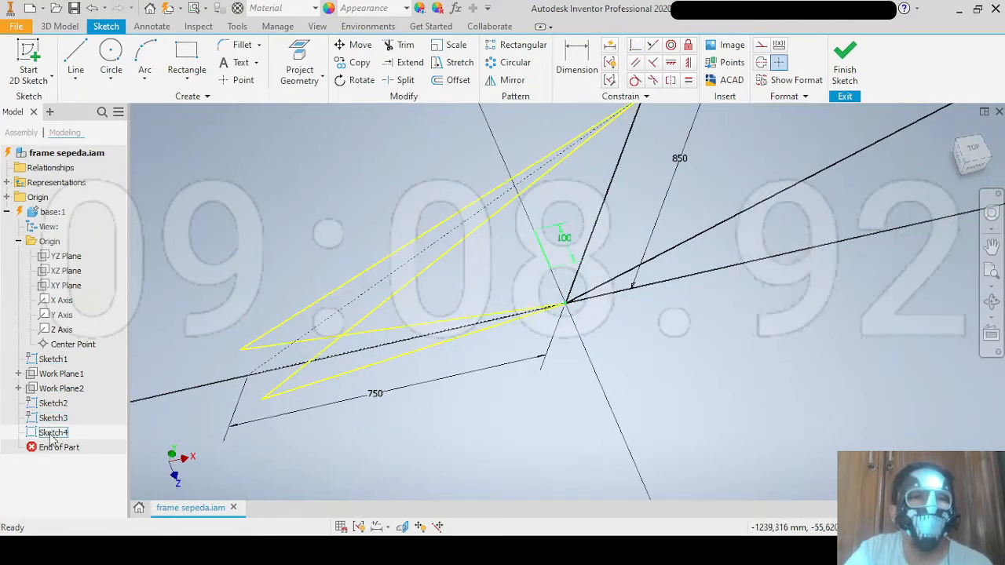
left_click(974, 150)
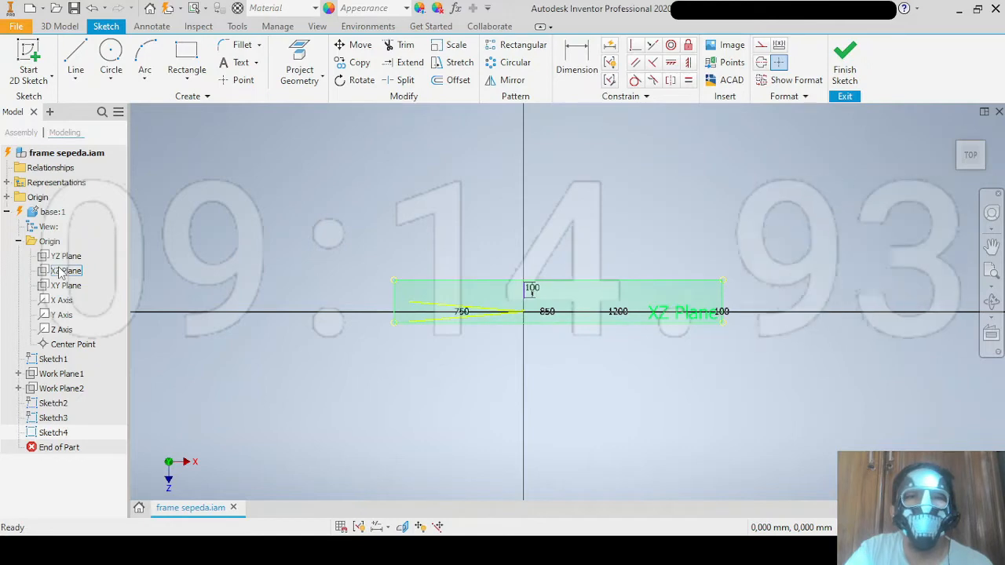
mouse_move(504, 307)
middle_mouse_down("shift")
mouse_move(508, 274)
mouse_move(538, 270)
middle_mouse_up("shift")
scroll(516, 348, "down", 4)
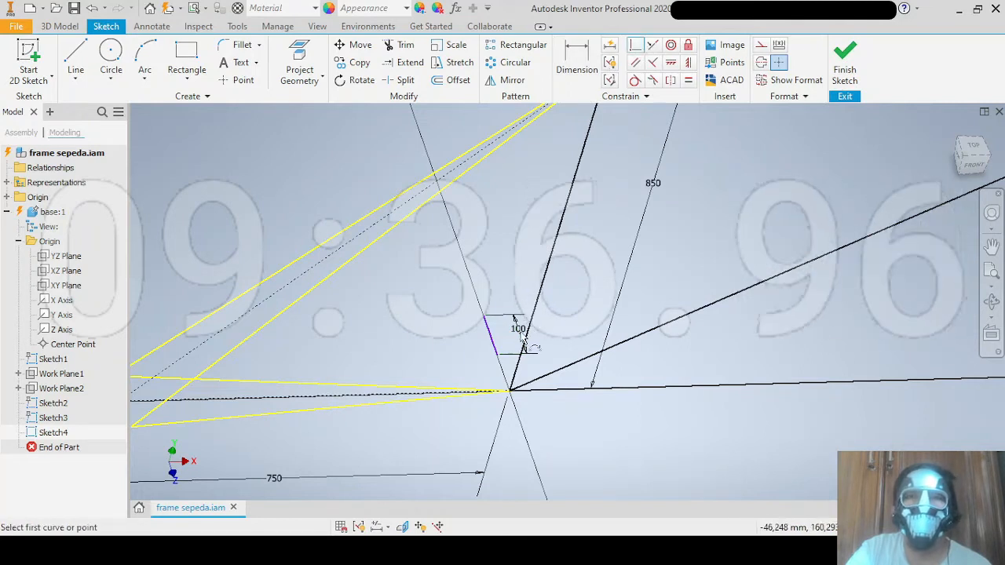
left_click(637, 47)
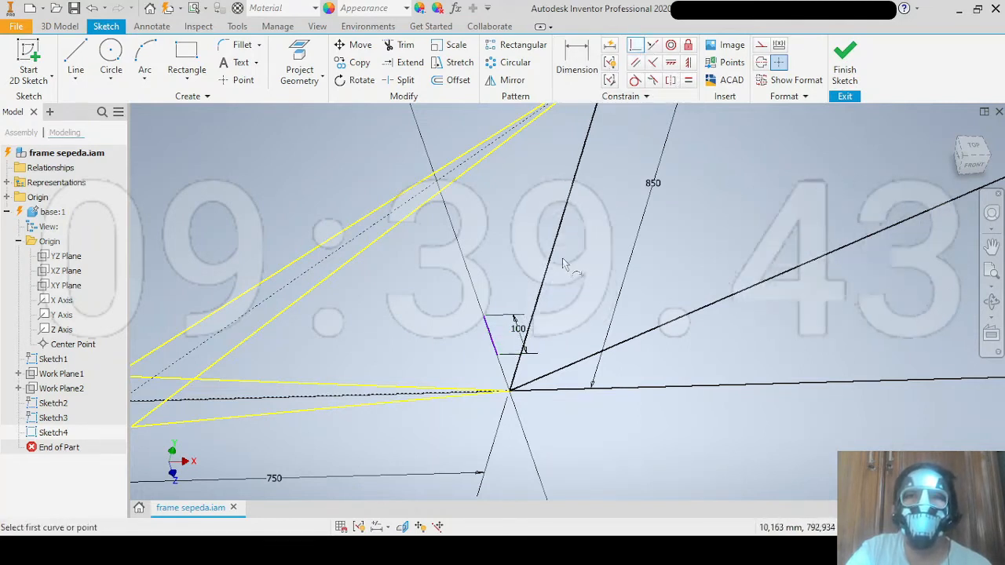
left_click(635, 46)
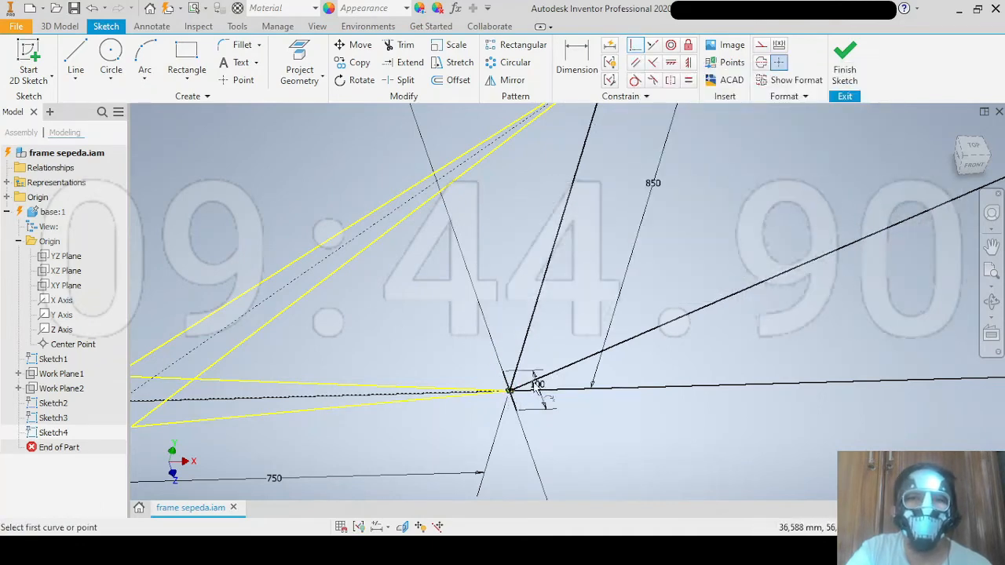
Project the outer lower corner points of the two splayed left triangles into the XZ sketch.
scroll(442, 409, "down", 2)
mouse_move(415, 413)
middle_mouse_down("shift")
mouse_move(440, 397)
mouse_move(510, 418)
mouse_move(447, 409)
mouse_move(446, 429)
mouse_move(478, 264)
mouse_move(424, 305)
middle_mouse_up("shift")
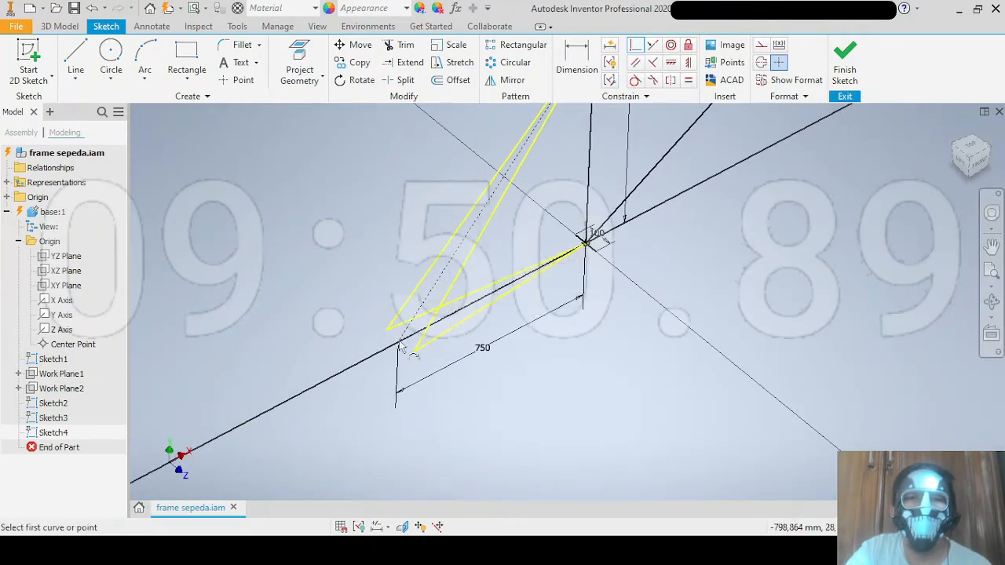
left_click(76, 57)
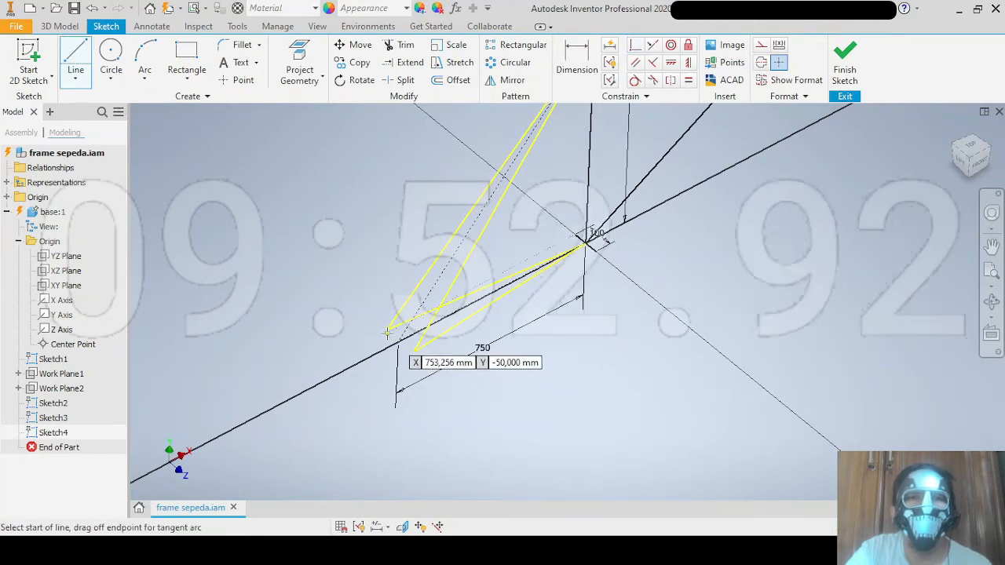
scroll(389, 333, "down", 3)
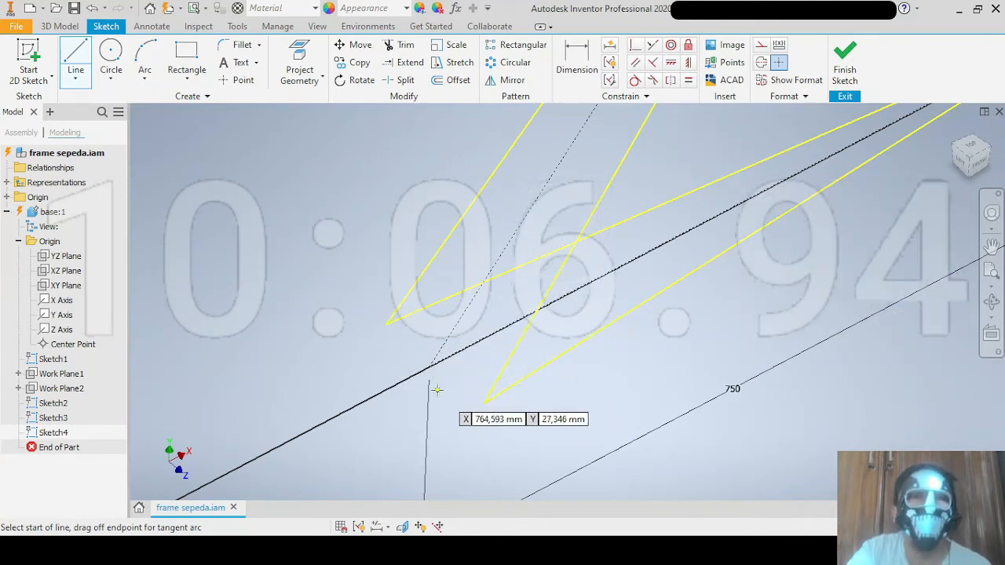
left_click(75, 68)
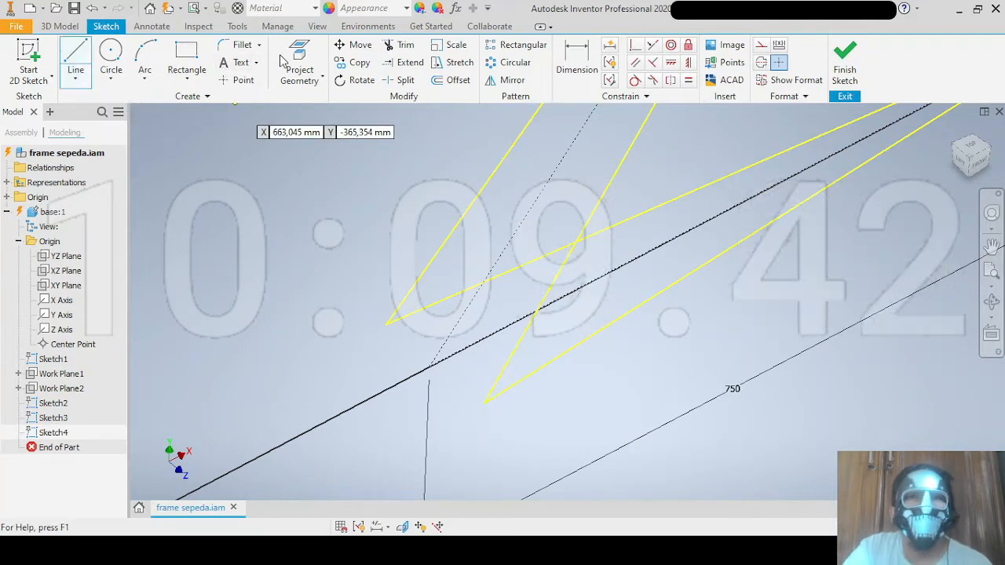
left_click(387, 329)
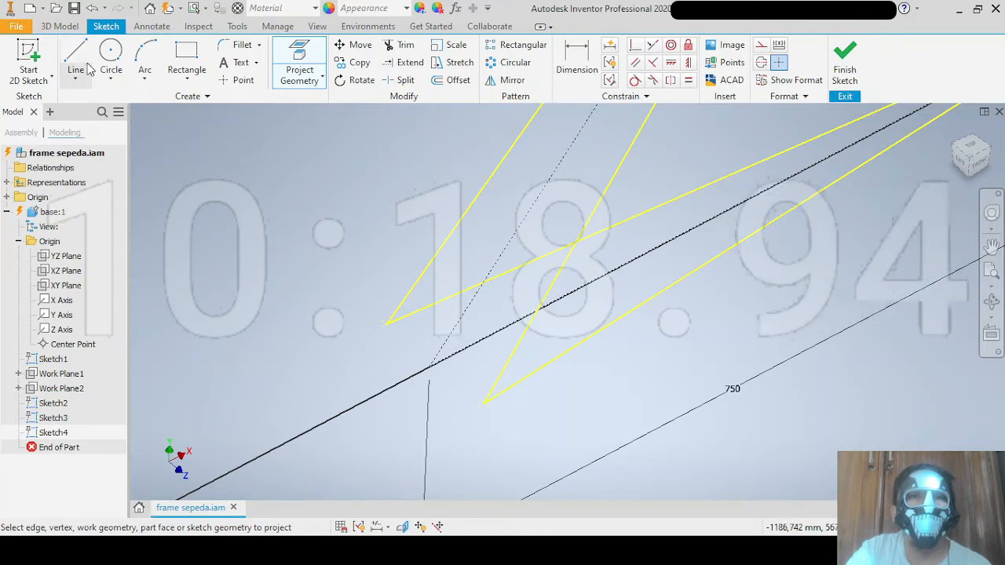
left_click(385, 326)
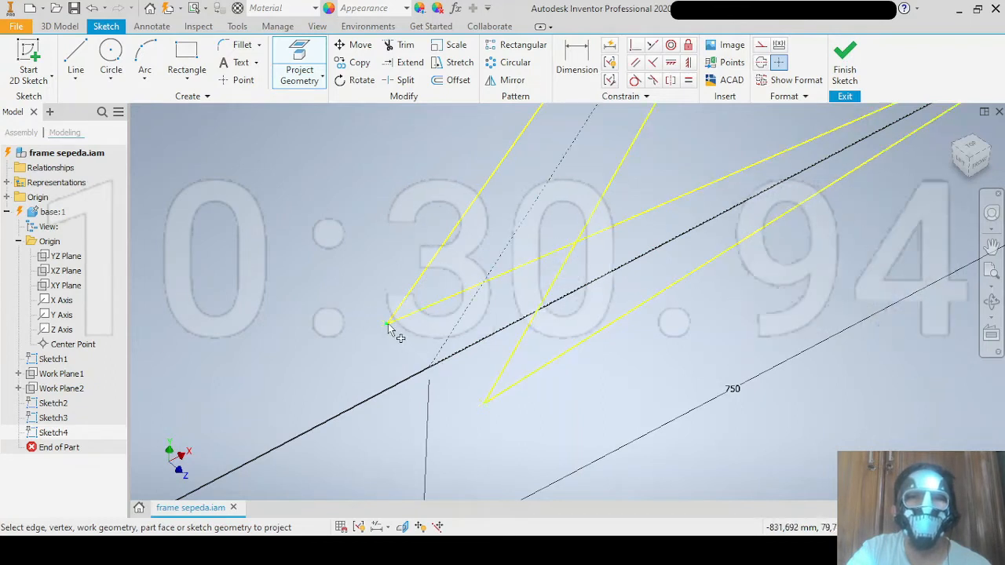
Draw a line joining the two projected outer corner points of the splayed triangles.
left_click(72, 55)
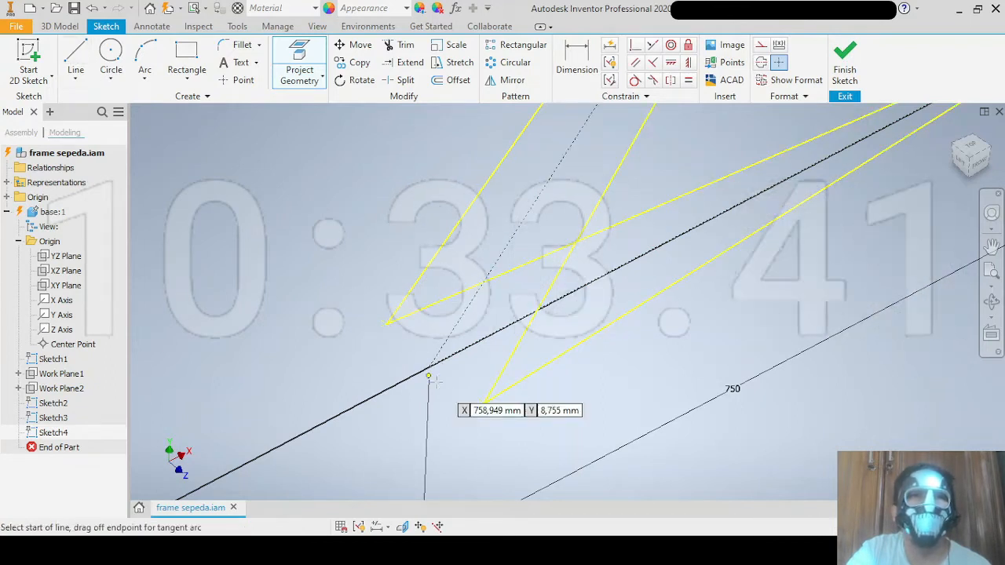
left_click(386, 323)
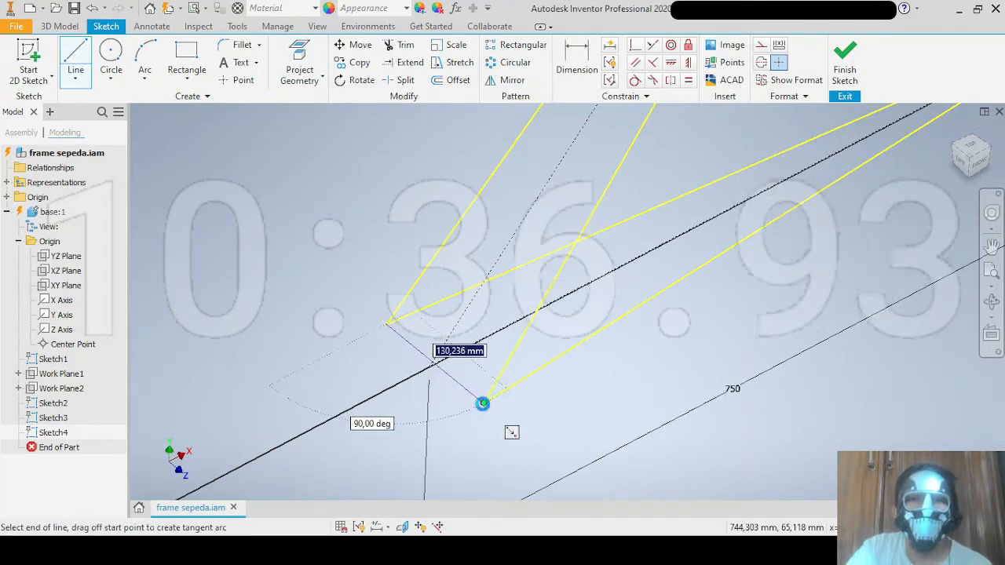
left_click(482, 403)
key("Escape")
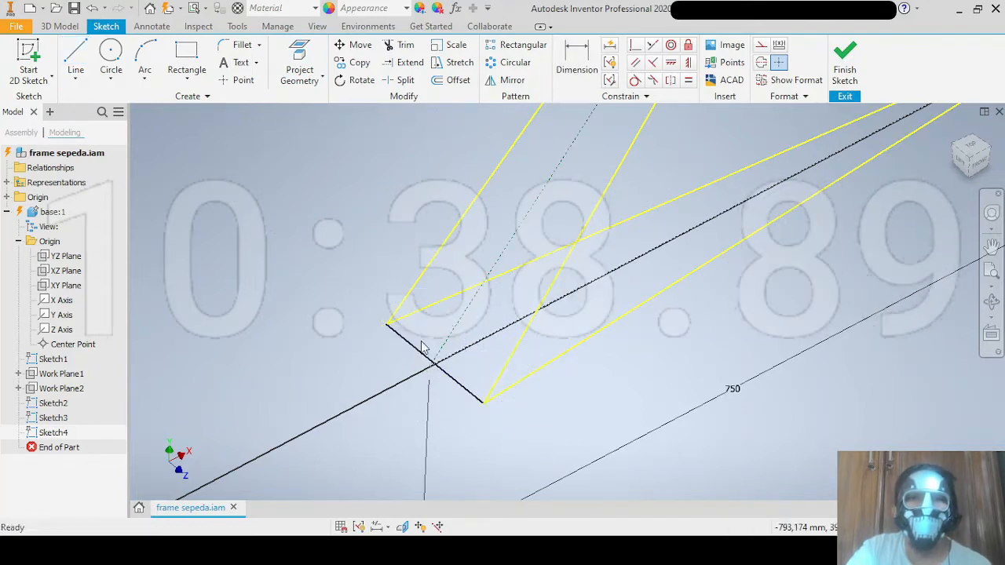
Add a driven length dimension to the line joining the splayed triangles' outer corners and convert that line to construction geometry.
key("d")
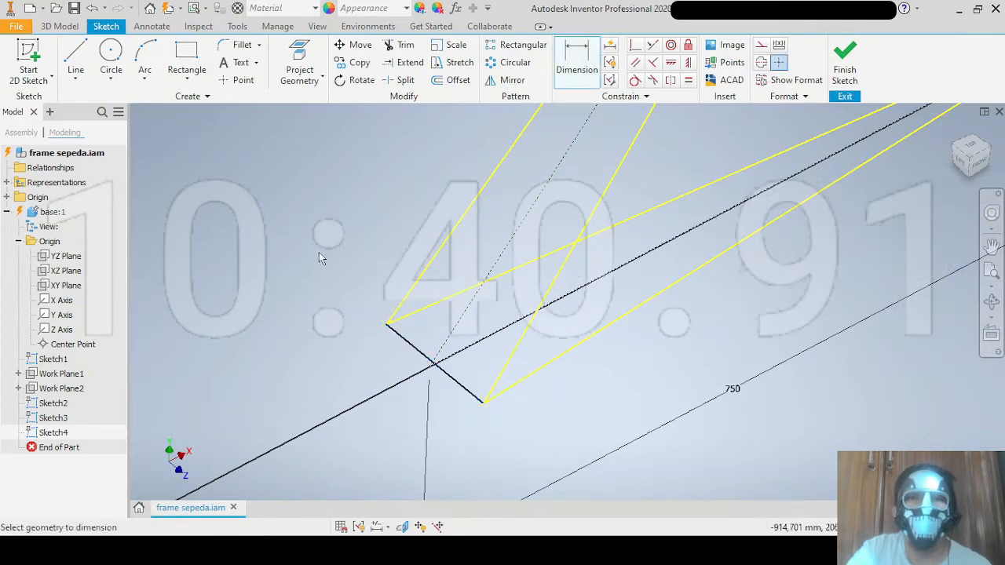
left_click(404, 346)
left_click(381, 384)
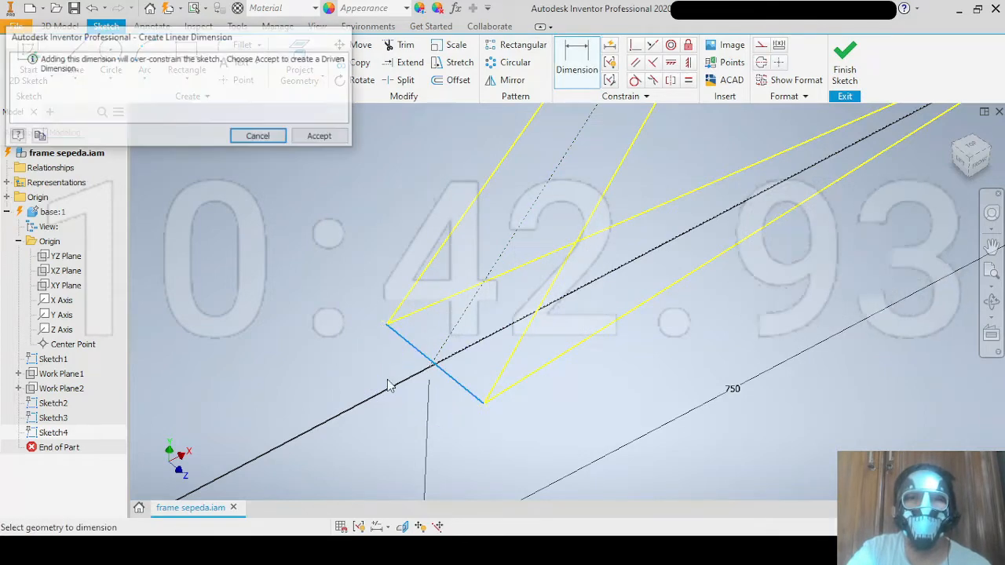
left_click(319, 138)
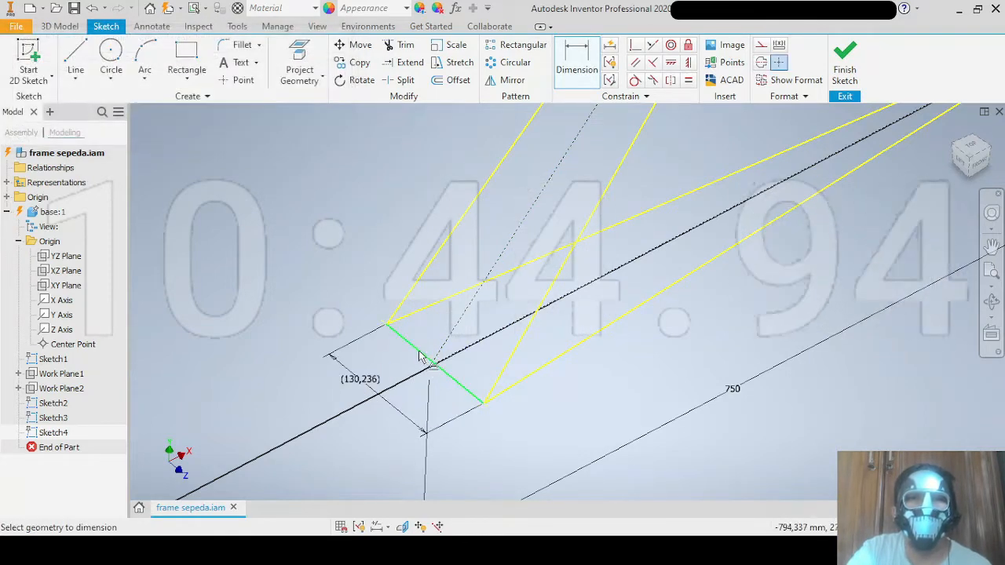
left_click(420, 356)
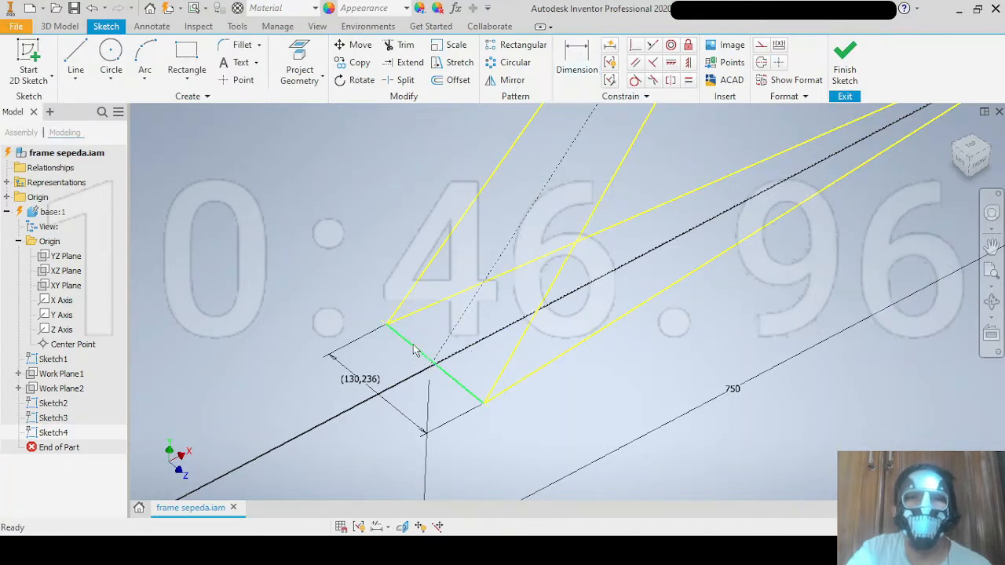
left_click(761, 51)
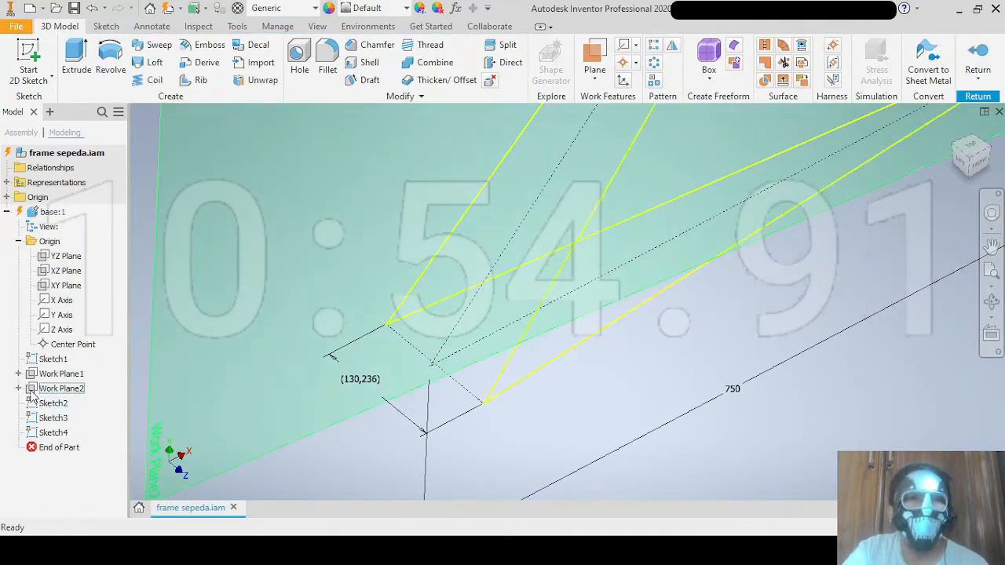
Set the angle of Work Plane1 to 10 degrees and the angle of Work Plane2 to -10 degrees.
left_click(61, 387)
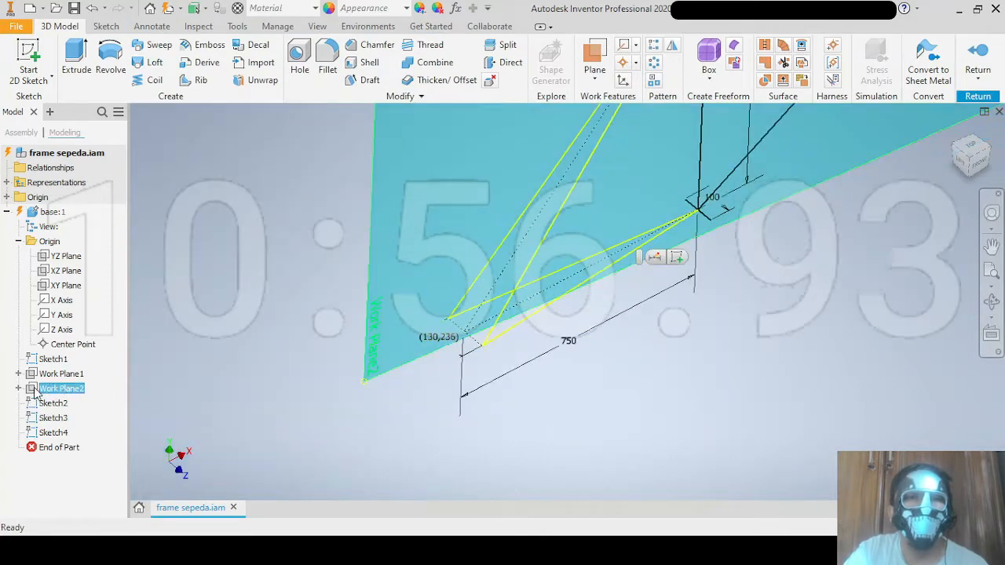
double_click(61, 374)
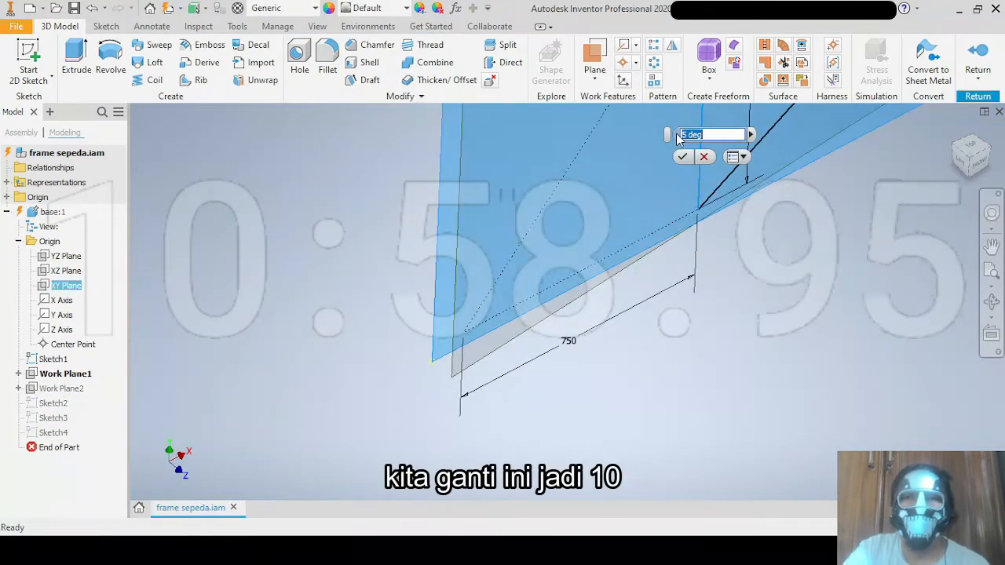
key("Return")
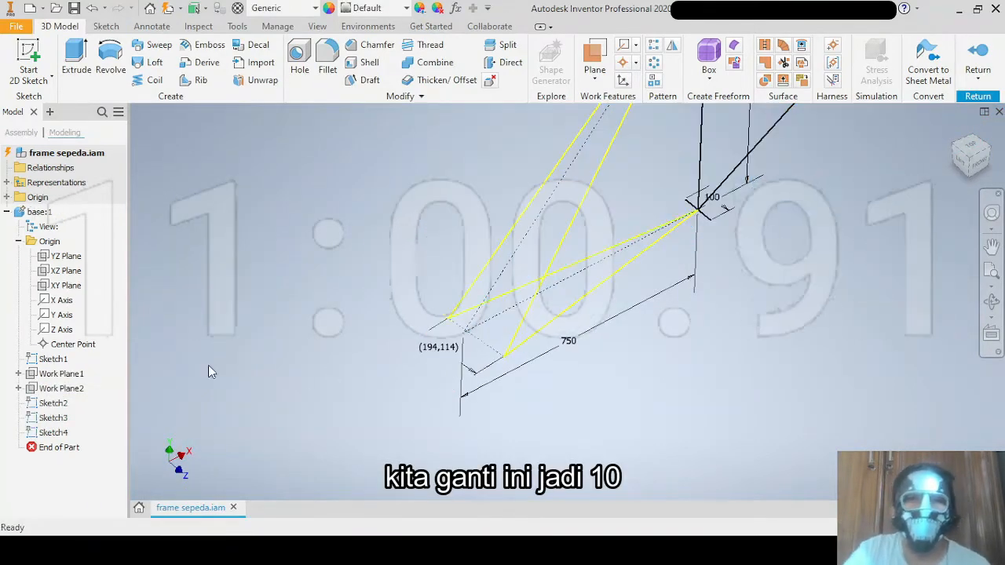
double_click(61, 389)
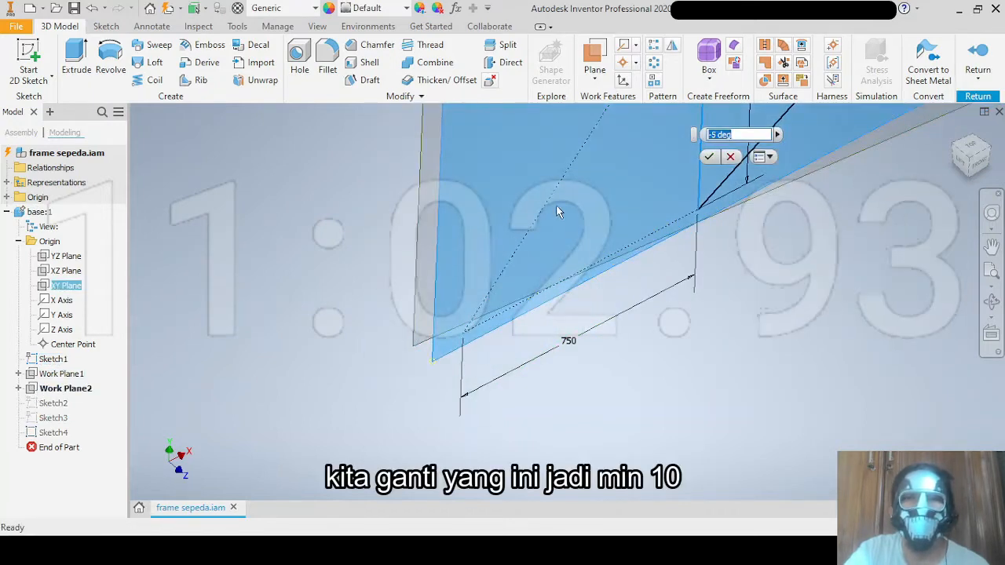
key("Return")
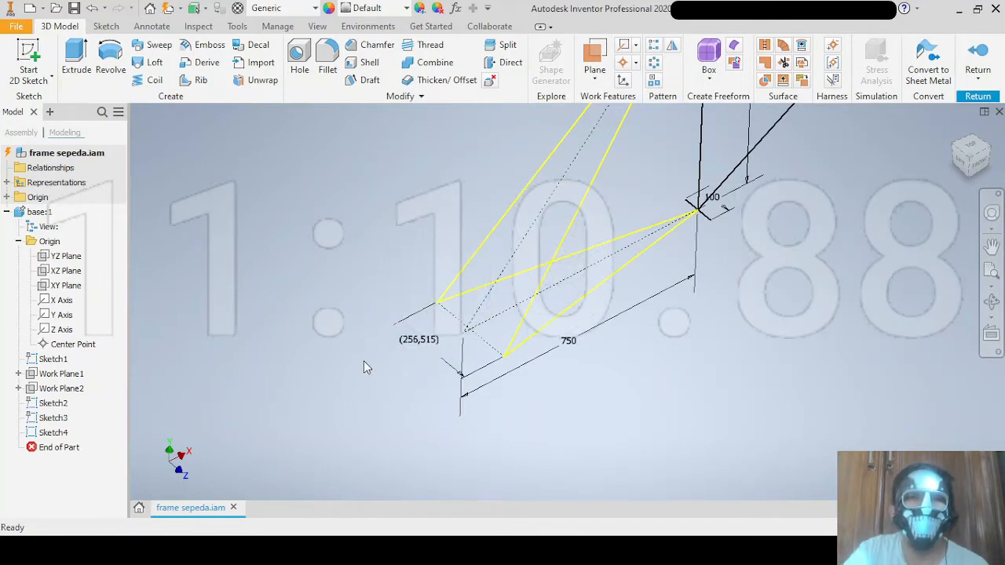
Restore the angle of Work Plane1 to 5 degrees and the angle of Work Plane2 to -5 degrees.
left_click(66, 285)
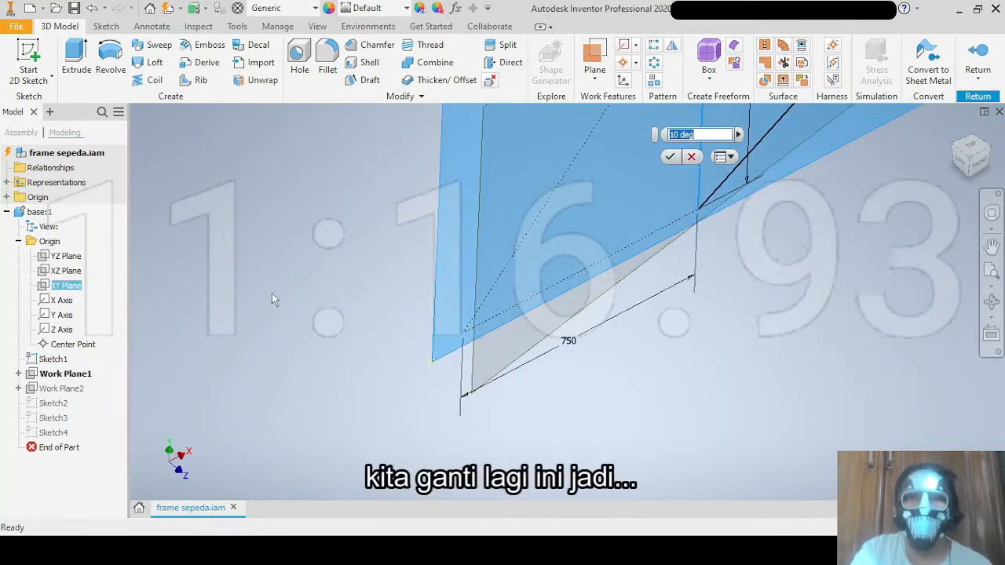
type("15")
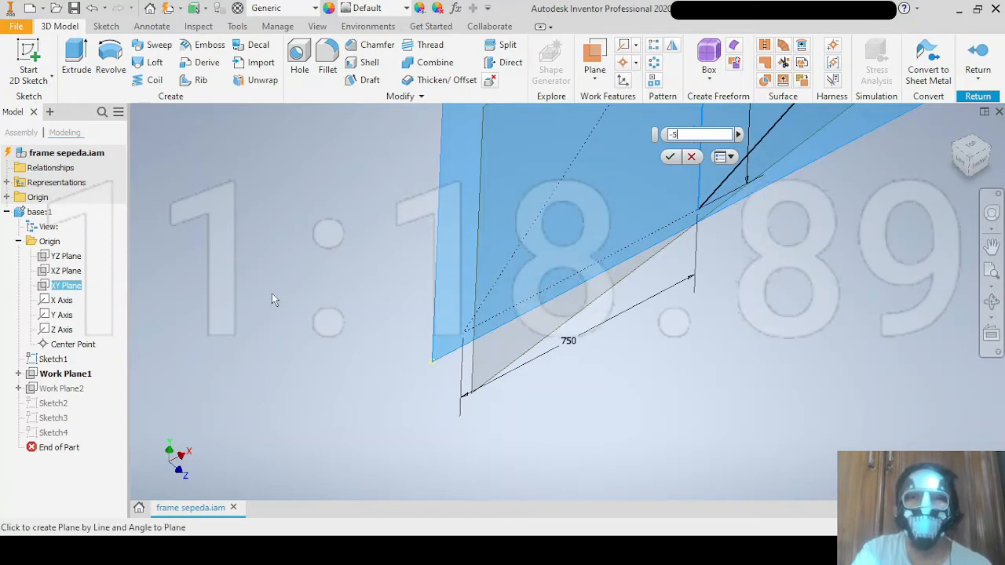
key("BackSpace")
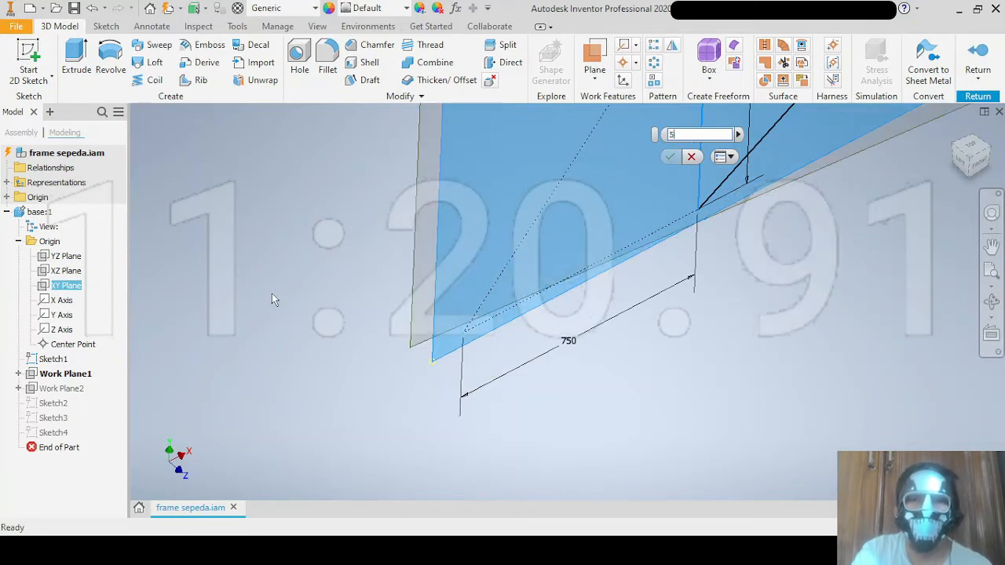
left_click(669, 156)
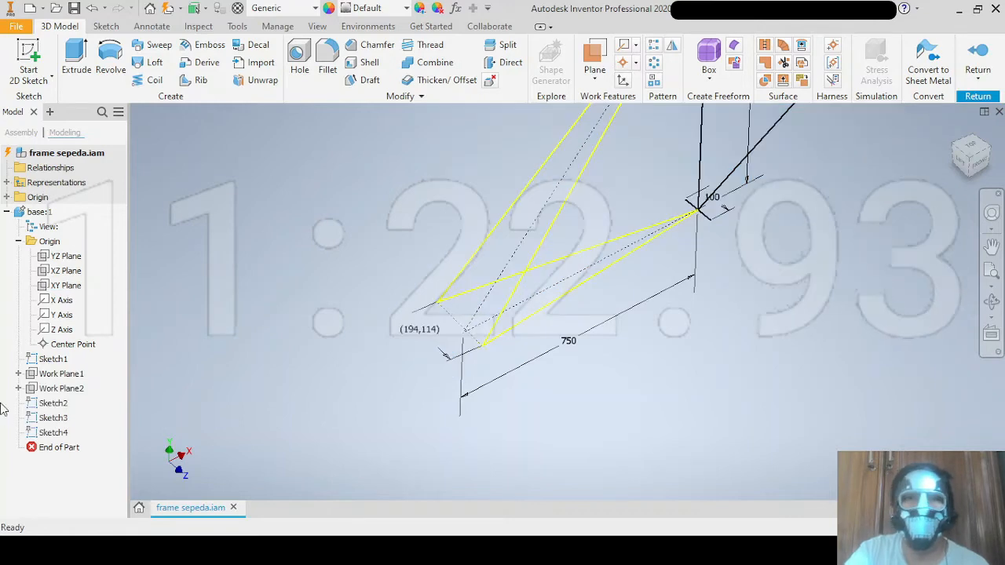
double_click(47, 389)
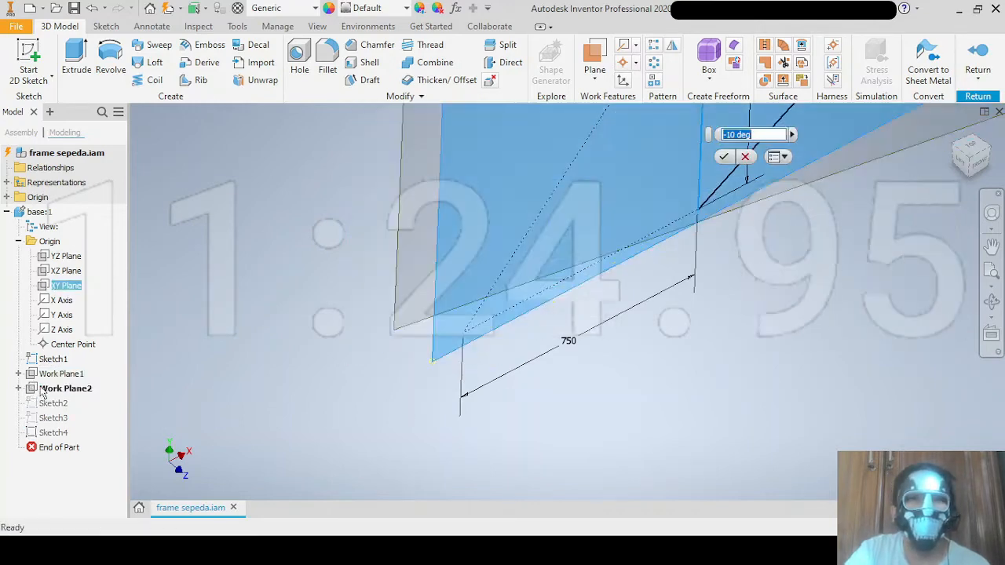
key("Escape")
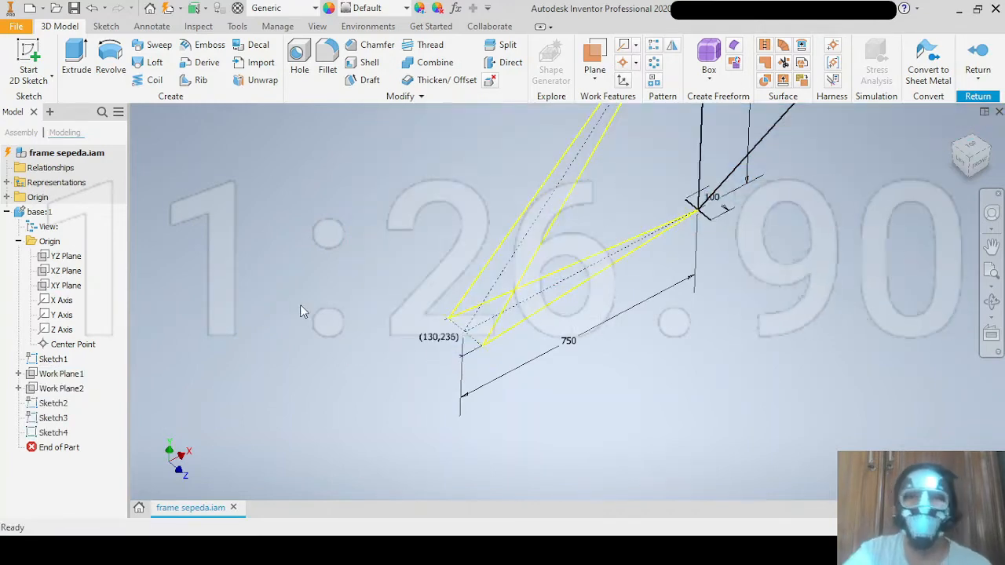
Return from the base part to the assembly and save frame sepeda.iam together with base.ipt.
scroll(449, 249, "down", 3)
middle_click_drag(449, 249, 445, 415)
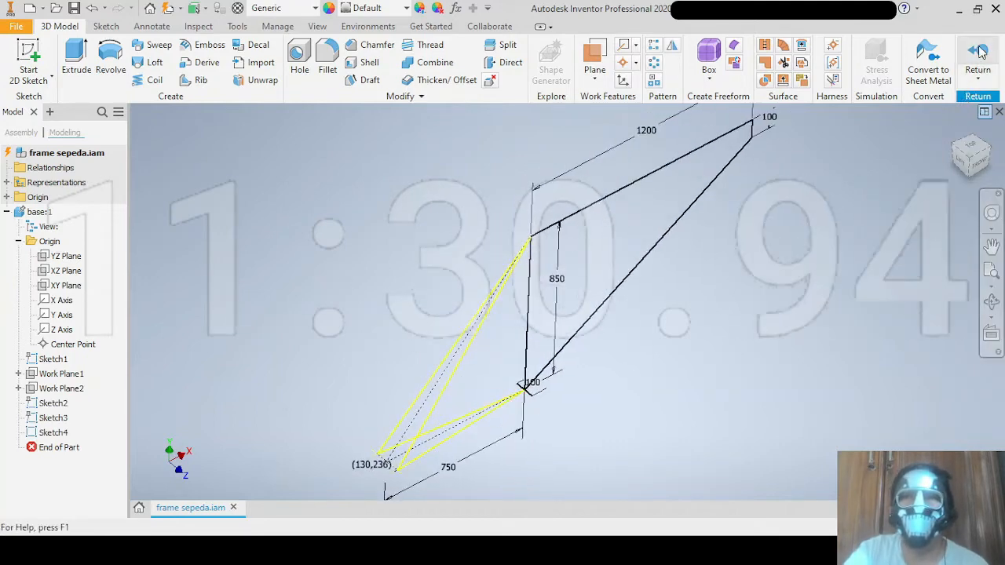
left_click(7, 212)
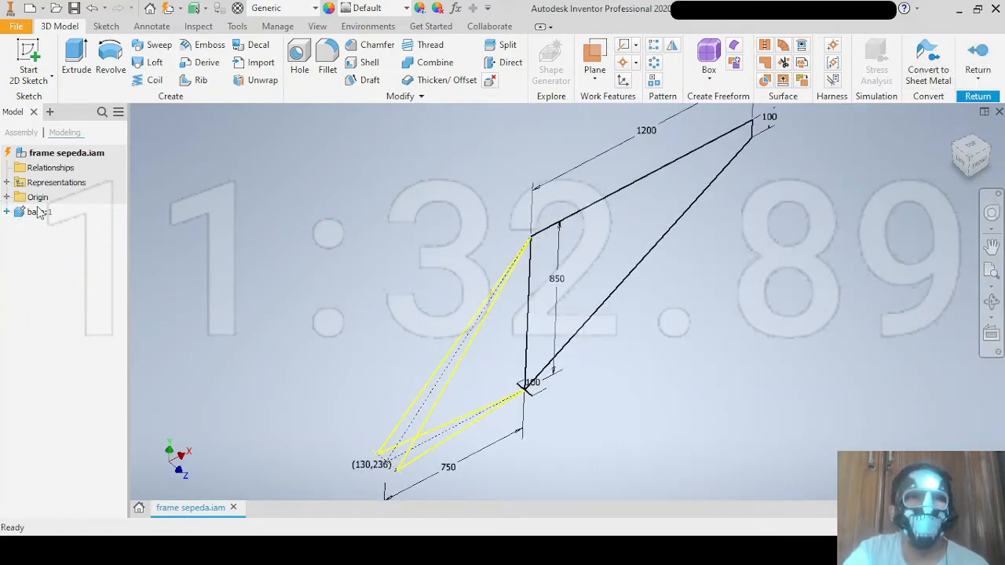
left_click(976, 56)
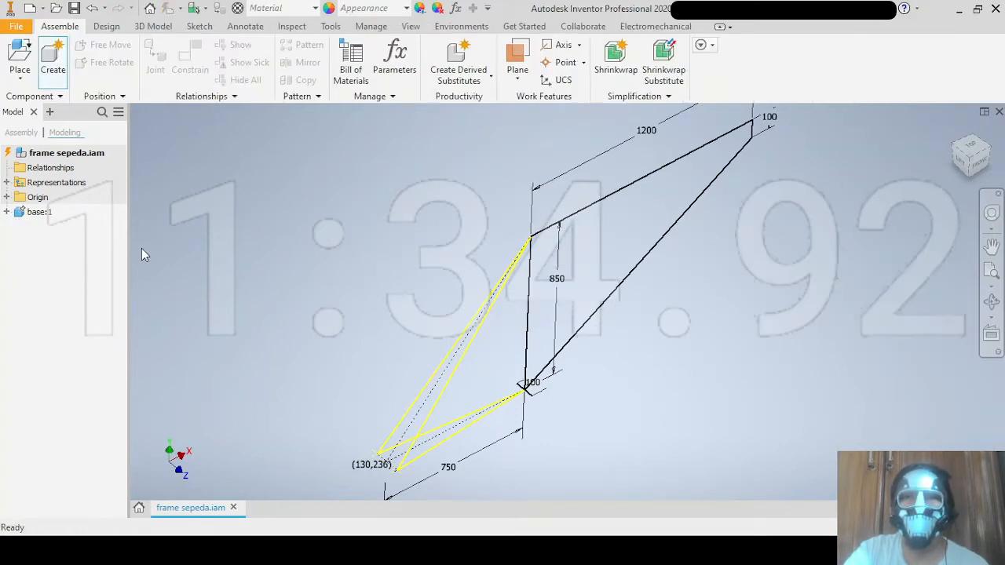
middle_click_drag(361, 287, 363, 240)
mouse_move(490, 322)
middle_mouse_down("shift")
mouse_move(436, 306)
mouse_move(463, 314)
middle_mouse_up("shift")
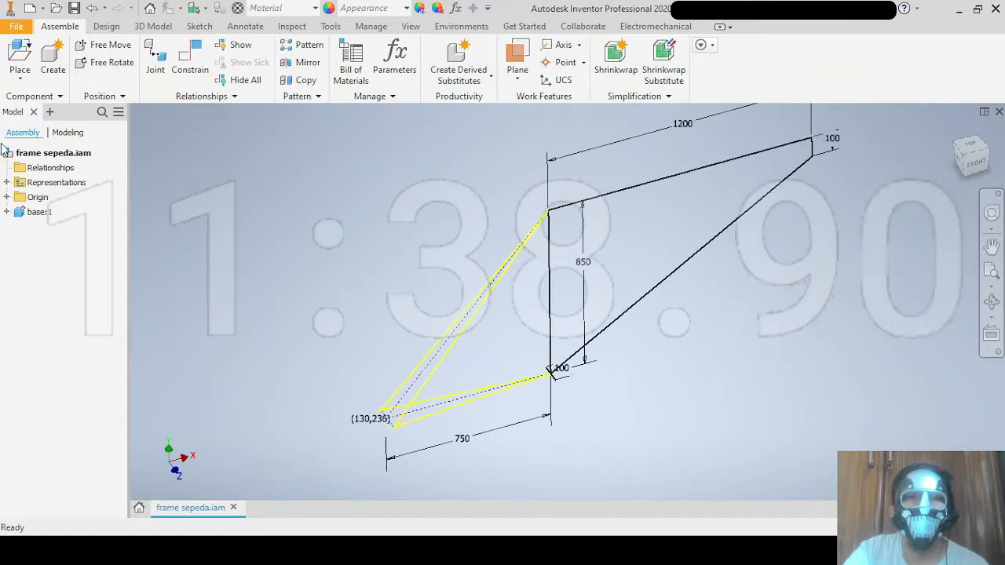
middle_click_drag(343, 265, 322, 285)
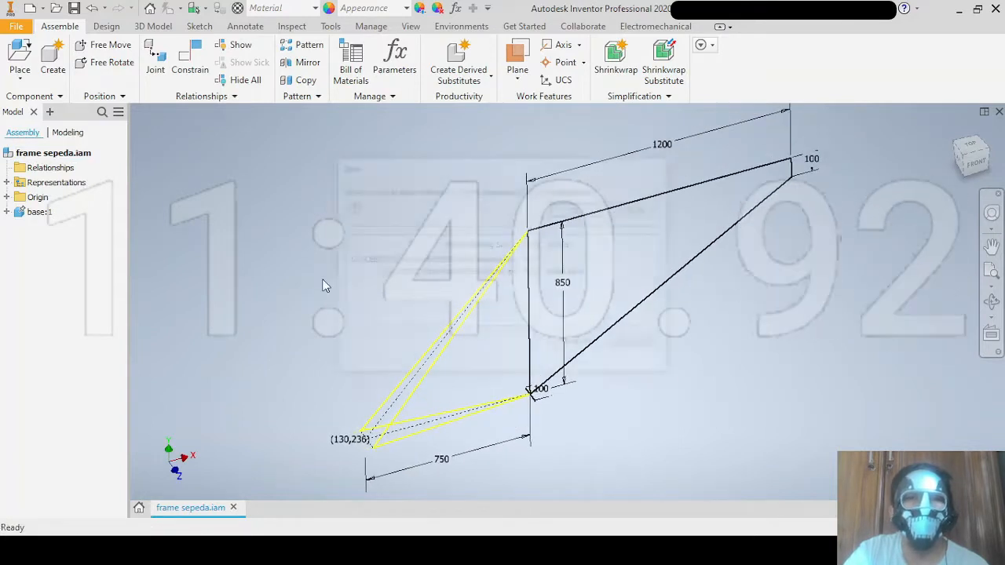
key("ctrl+s")
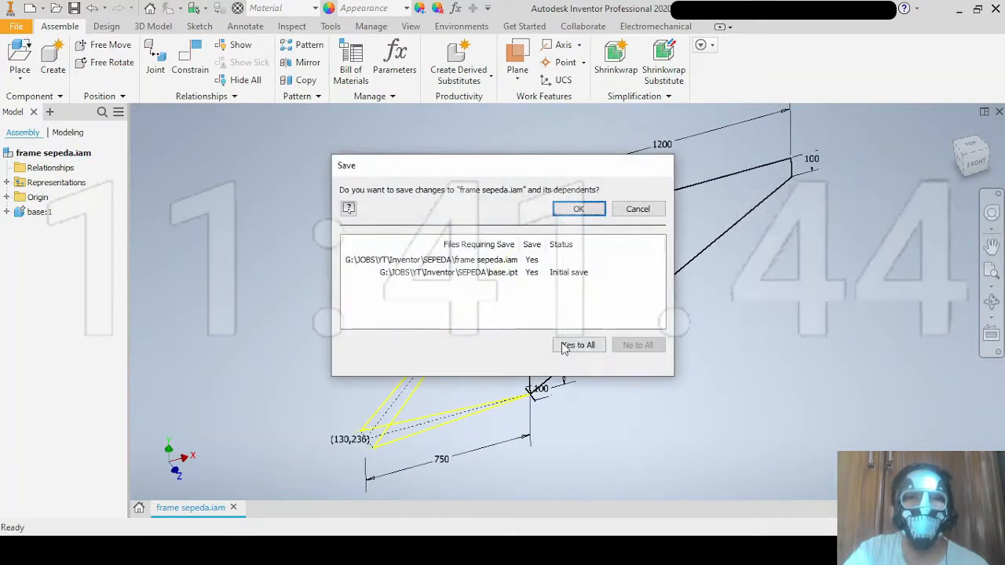
left_click(576, 211)
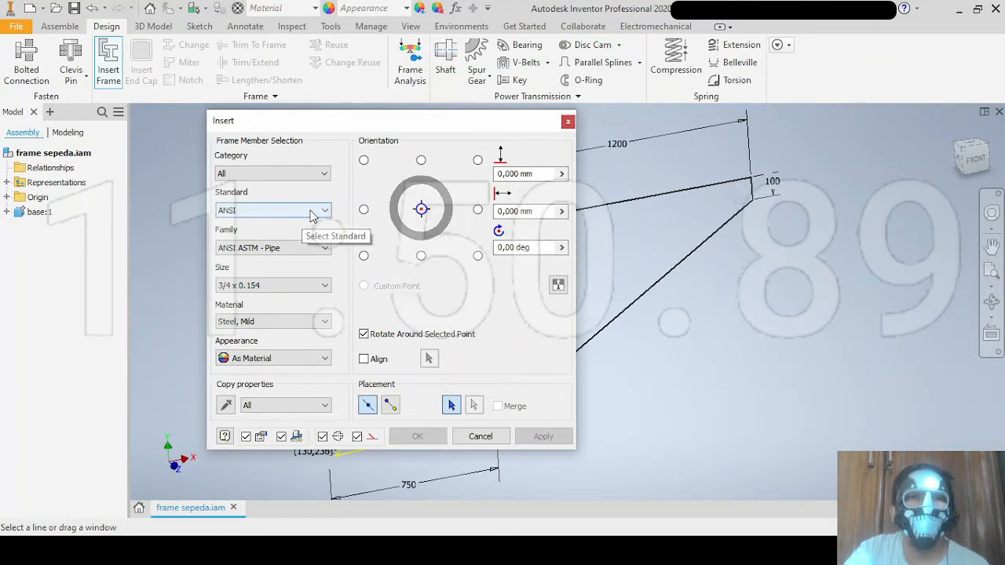
Set up the Insert Frame members as ANSI ASTM - Pipe in size 1 1/2 x 0.145.
left_click(286, 258)
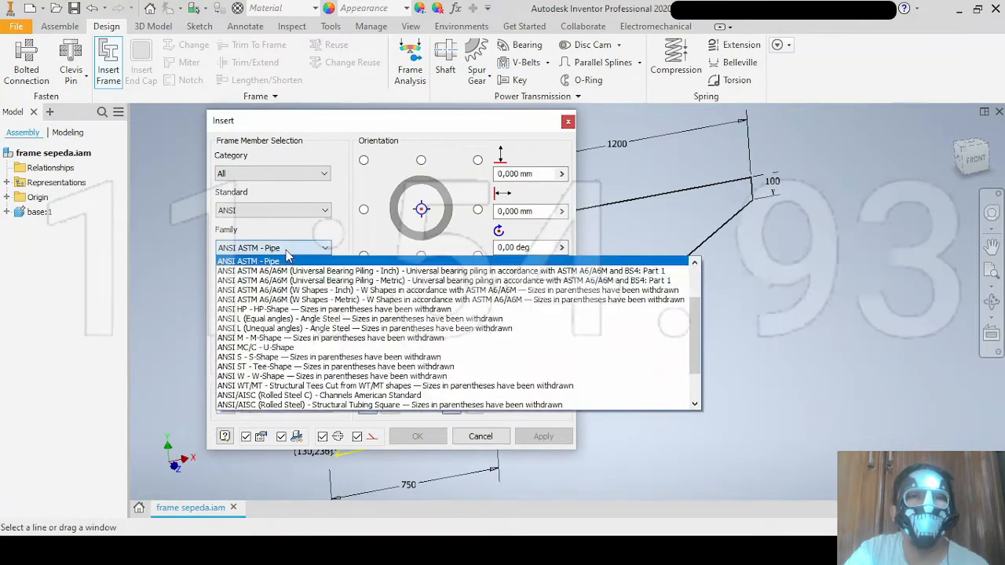
scroll(265, 339, "up", 3)
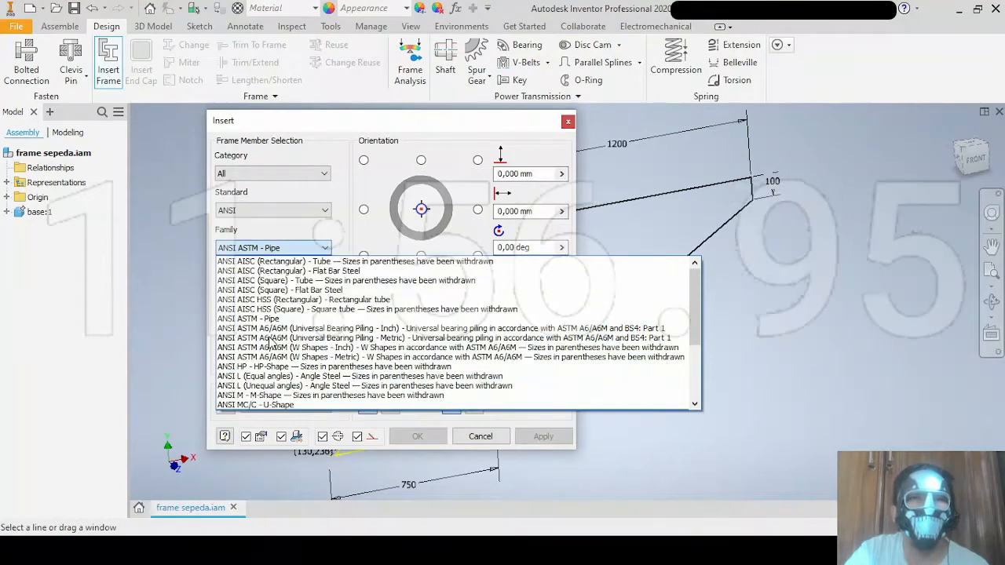
left_click(271, 319)
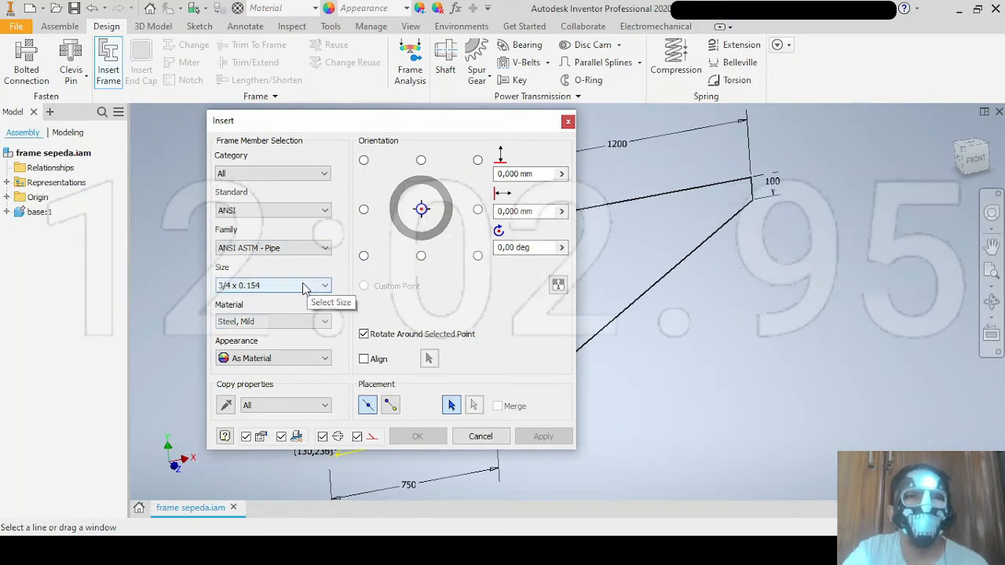
left_click(304, 287)
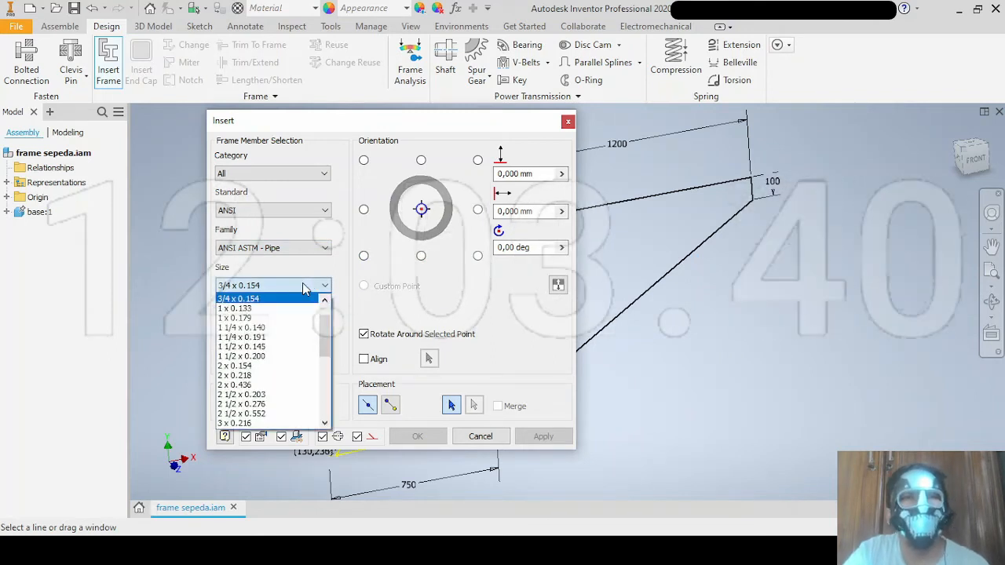
left_click(285, 347)
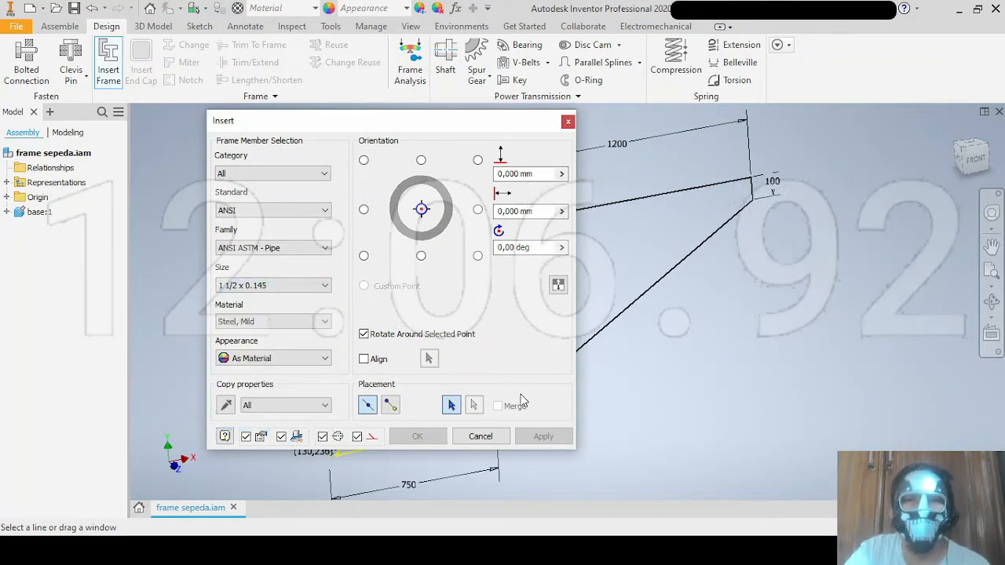
Select the main frame's 850 mm upright, its upper line and its long diagonal as paths for the pipe members.
left_click_drag(395, 119, 228, 97)
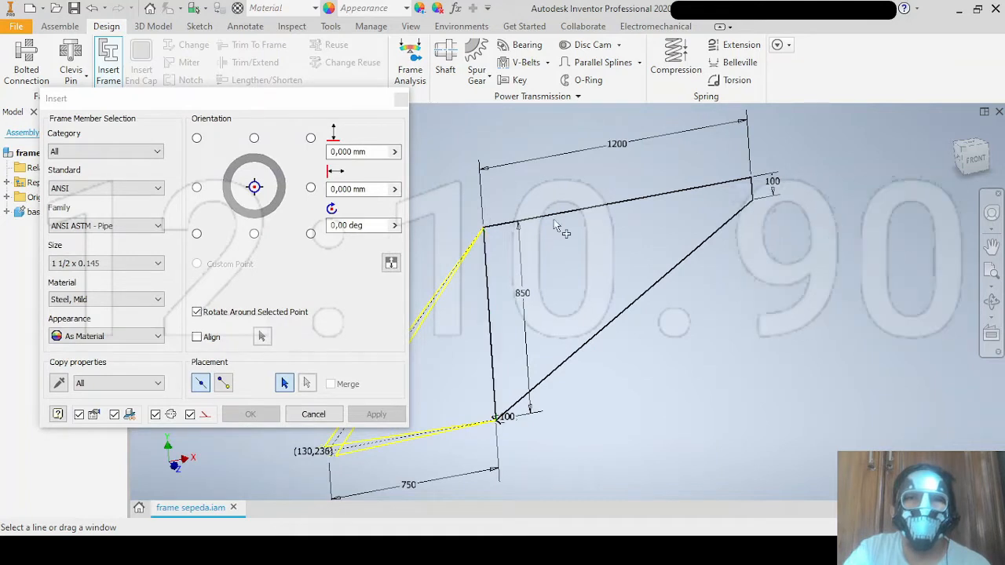
left_click(488, 282)
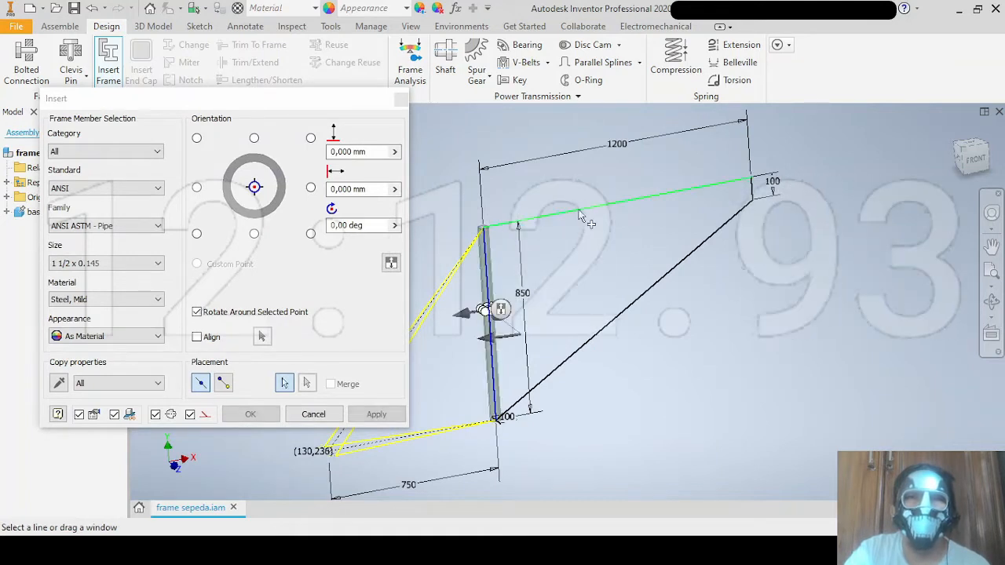
left_click(553, 214)
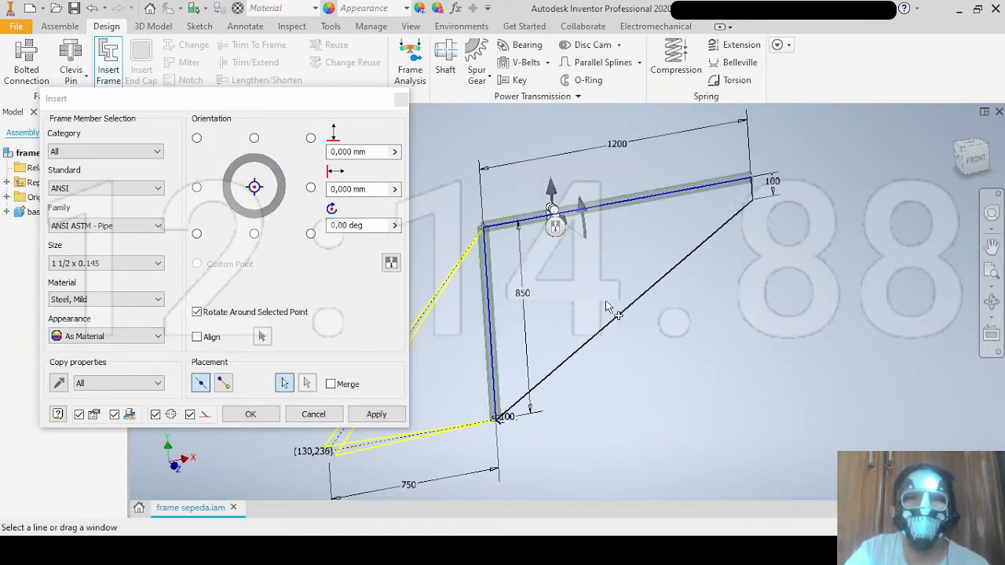
left_click(752, 204)
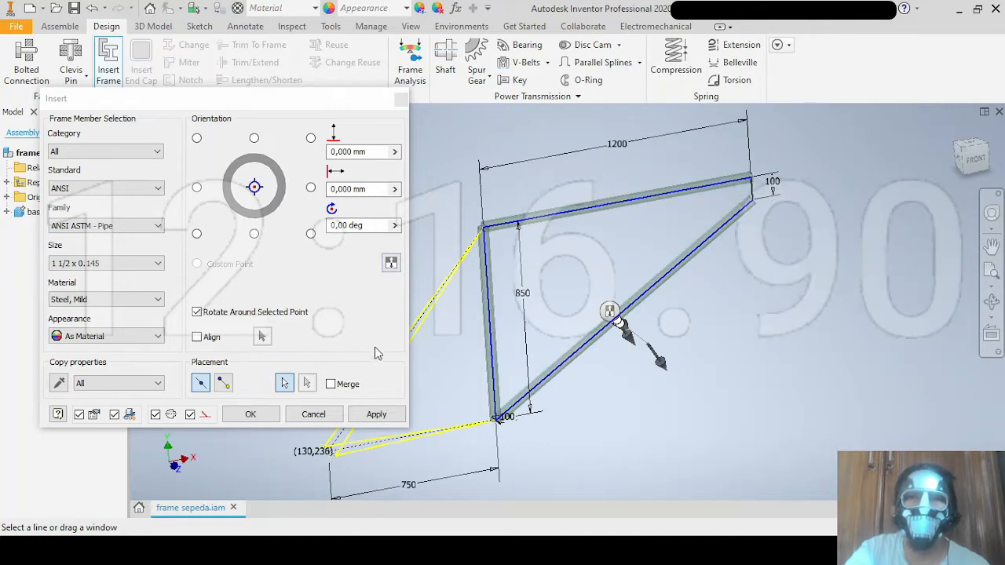
mouse_move(619, 266)
middle_mouse_down()
mouse_move(699, 242)
mouse_move(636, 385)
middle_mouse_up()
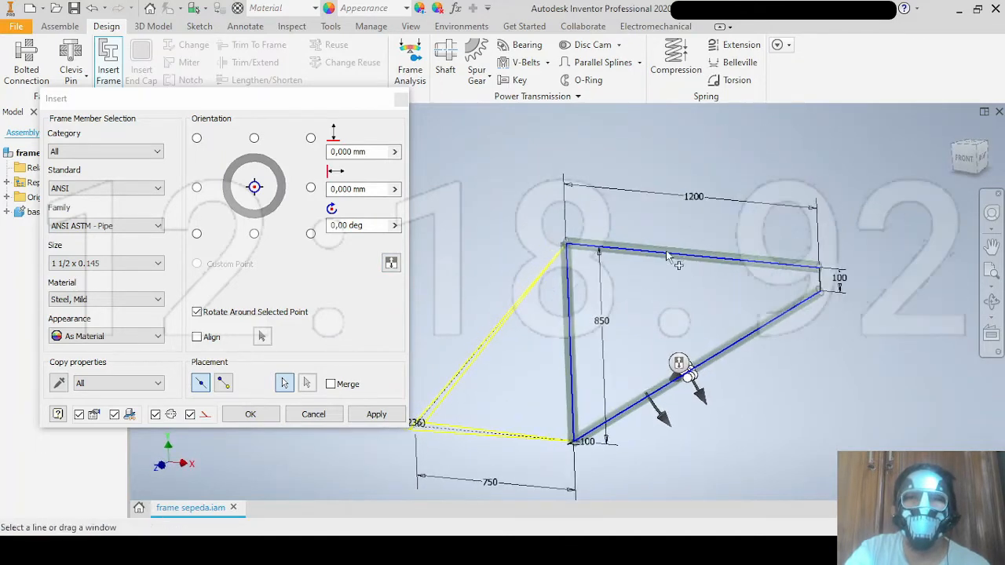
Create the frame from the selected paths with files named Frame frame sepeda.iam and Skeleton frame sepeda.ipt, accepting the default member names.
left_click(376, 415)
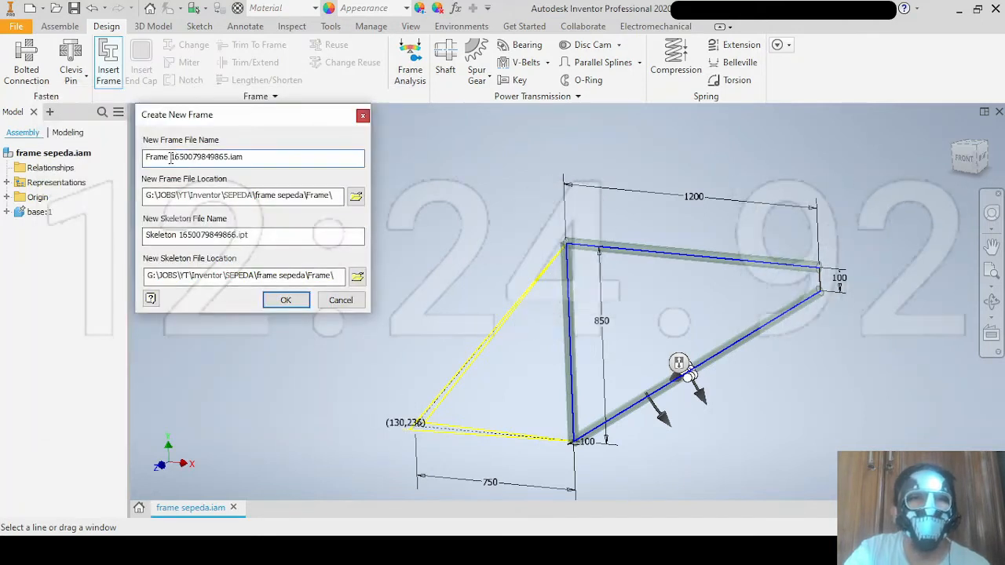
left_click_drag(170, 157, 226, 151)
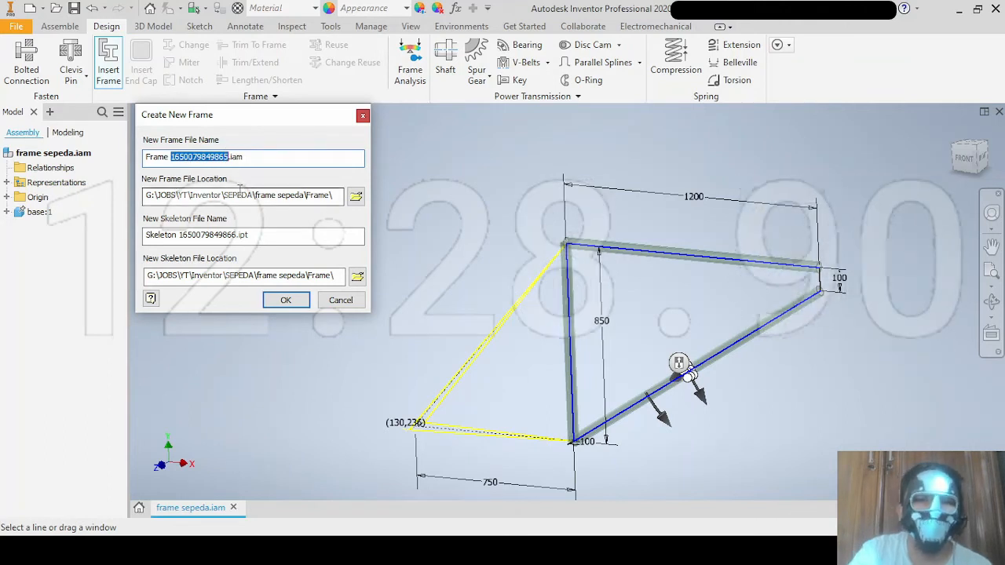
type("frame")
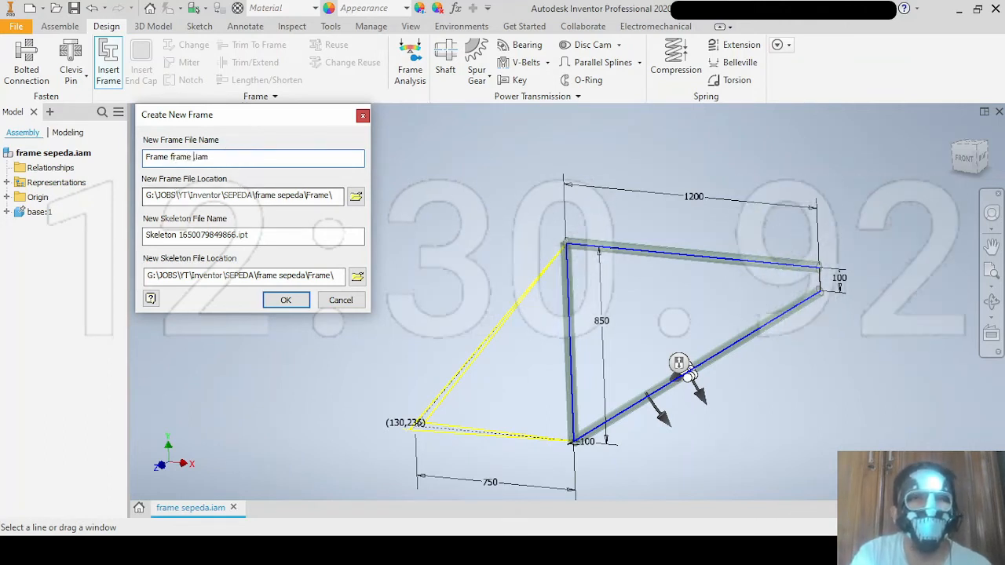
type(" sepeda")
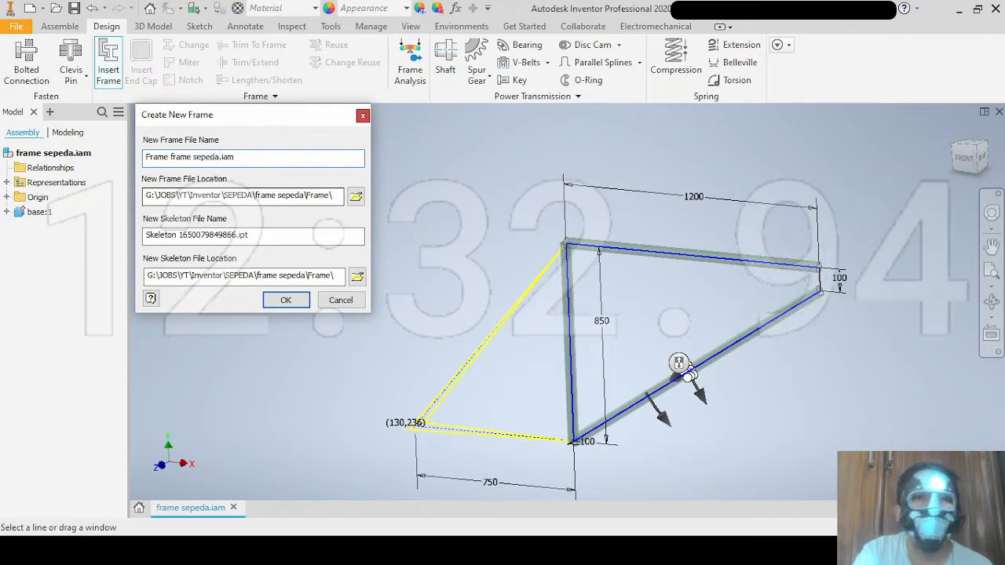
left_click_drag(179, 234, 237, 236)
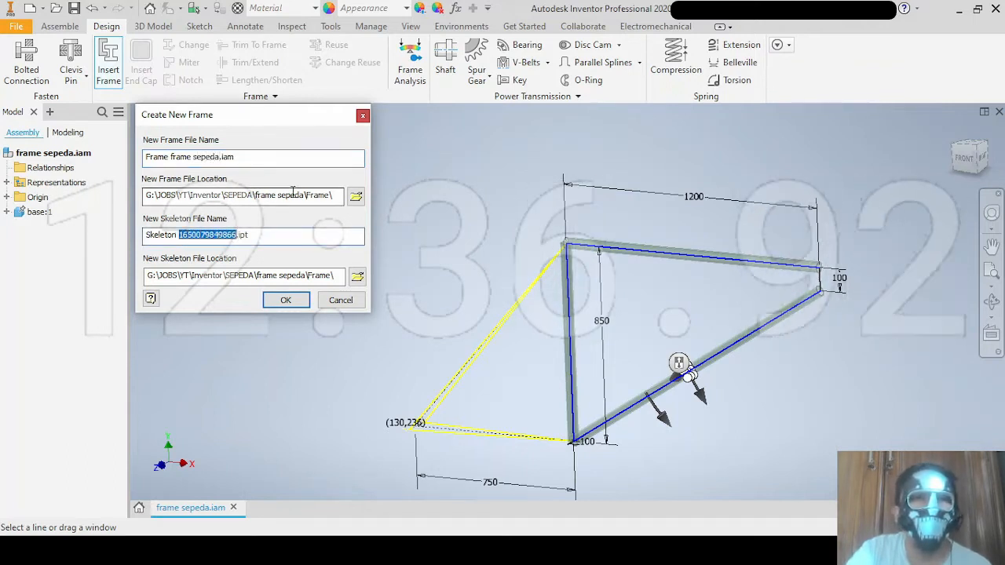
type("frame se")
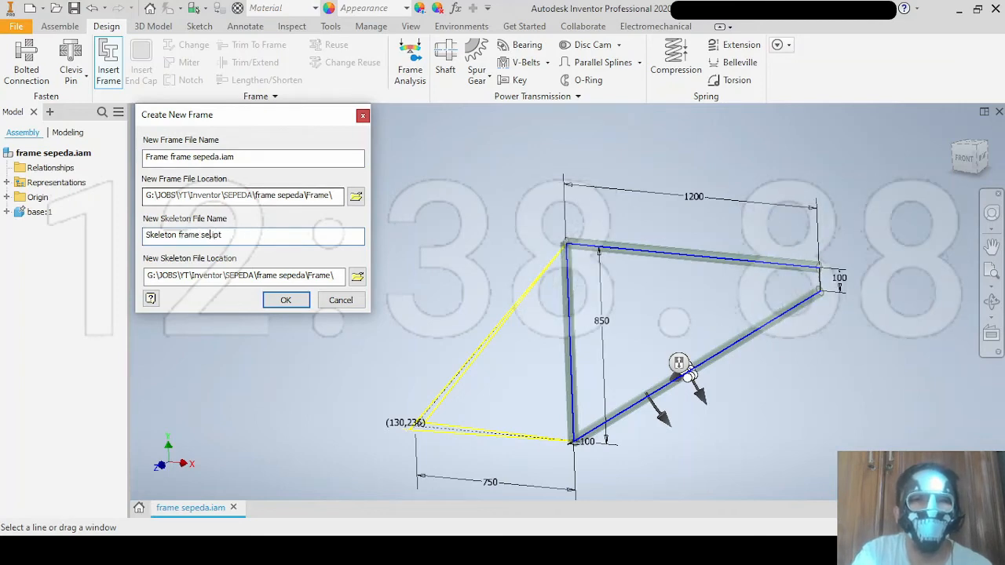
type("peda")
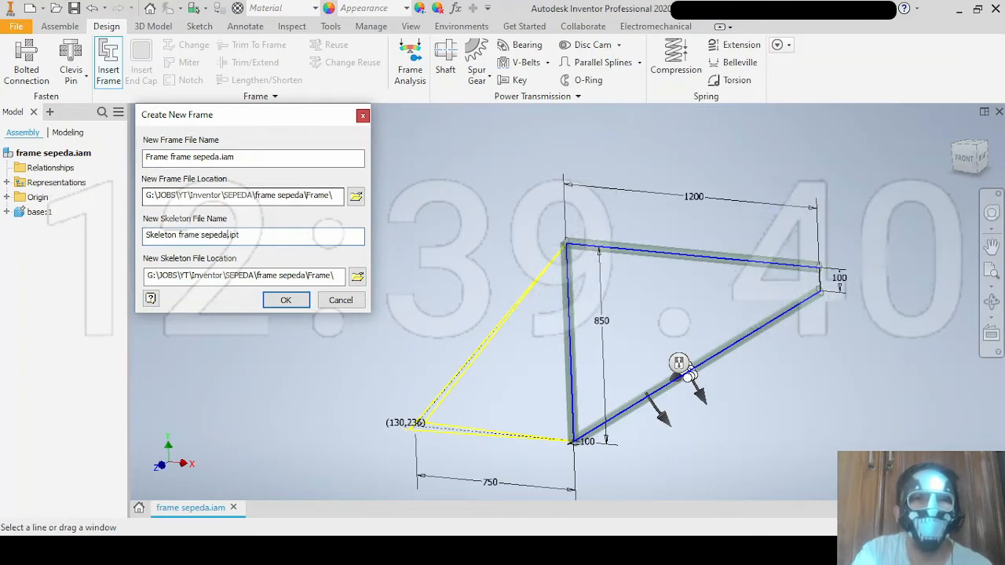
left_click(293, 305)
left_click(390, 371)
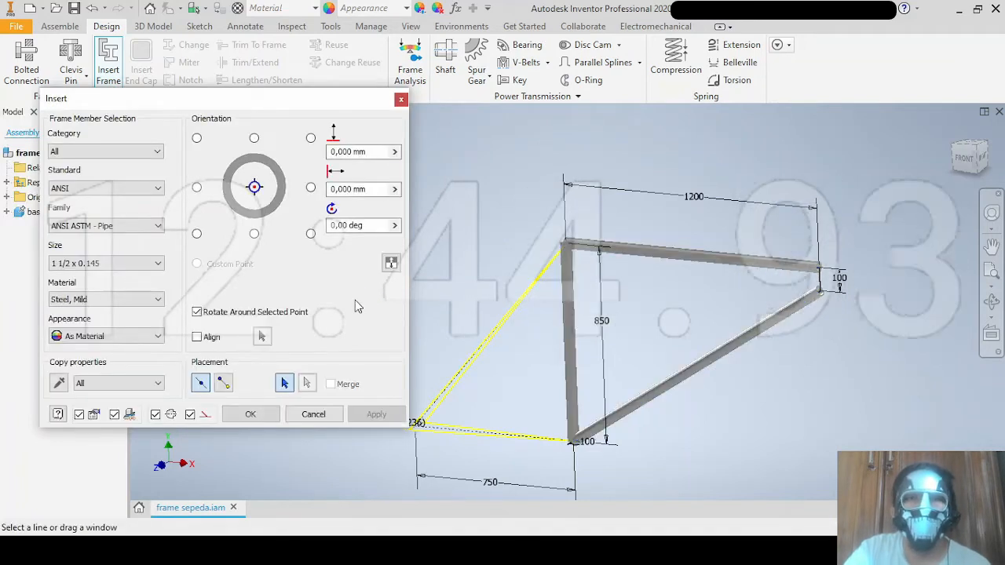
Insert 2 x 0.154 pipe members along the 100 mm head tube line and the 100 mm bottom bracket line.
middle_click_drag(583, 296, 438, 287)
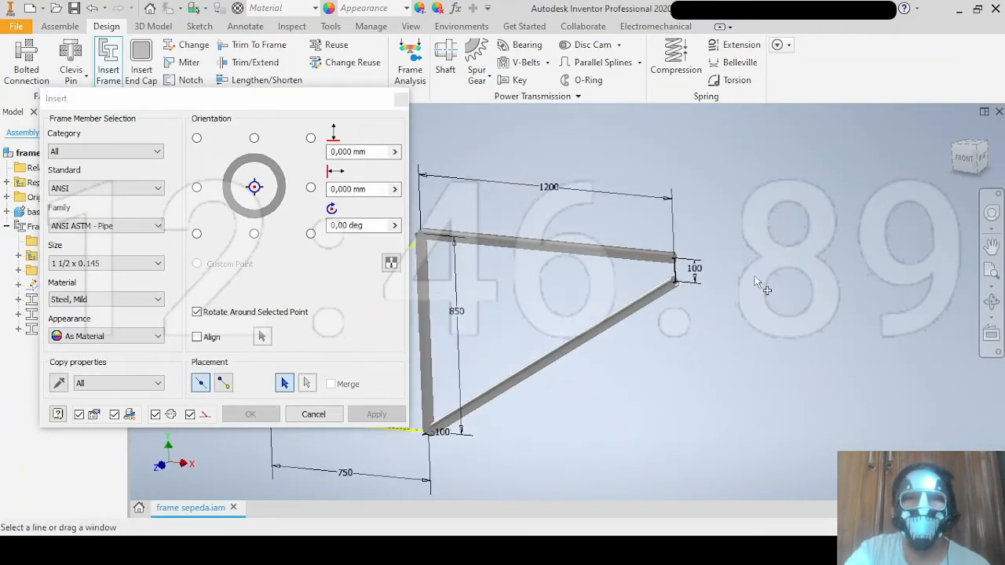
scroll(675, 270, "up", 3)
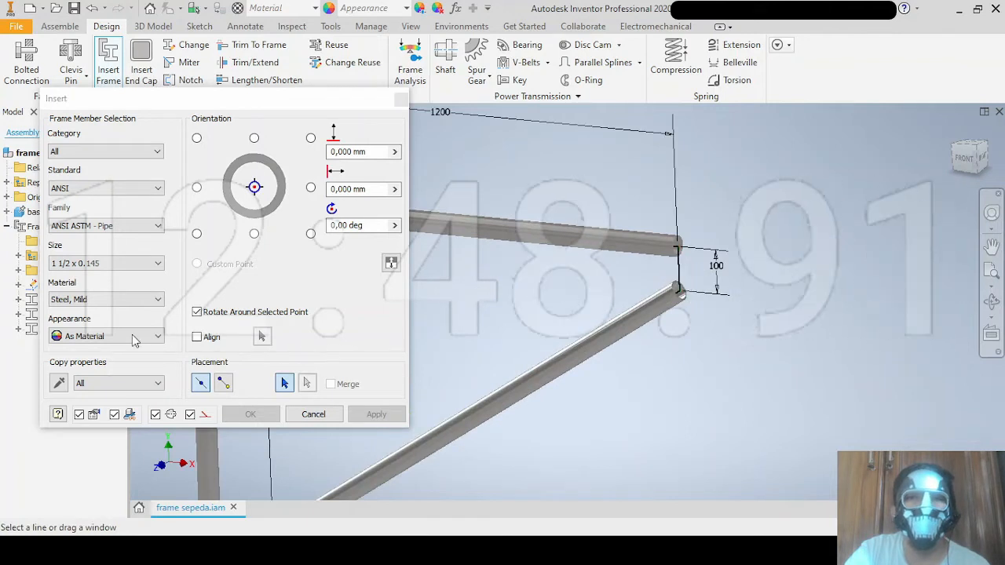
left_click(124, 263)
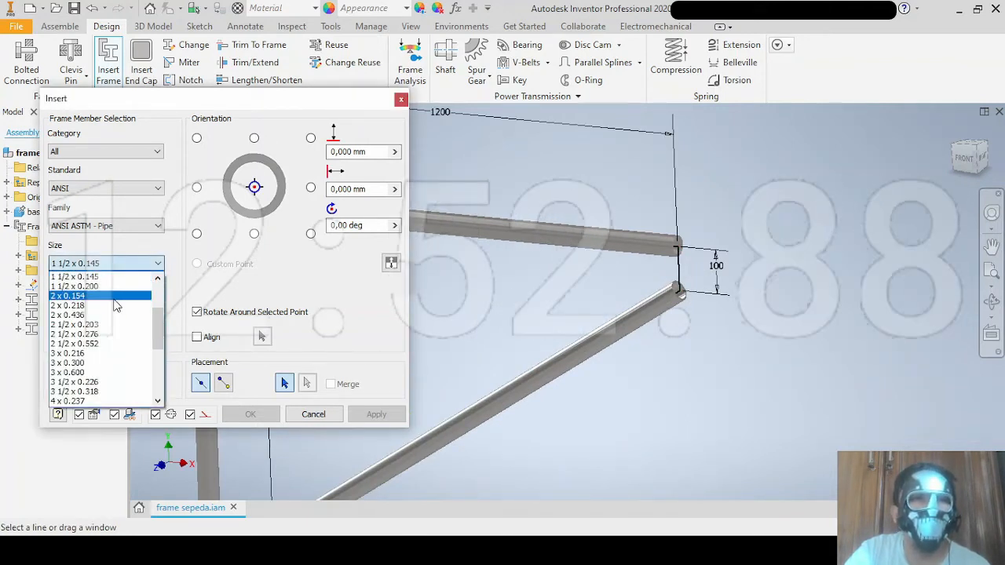
left_click(114, 297)
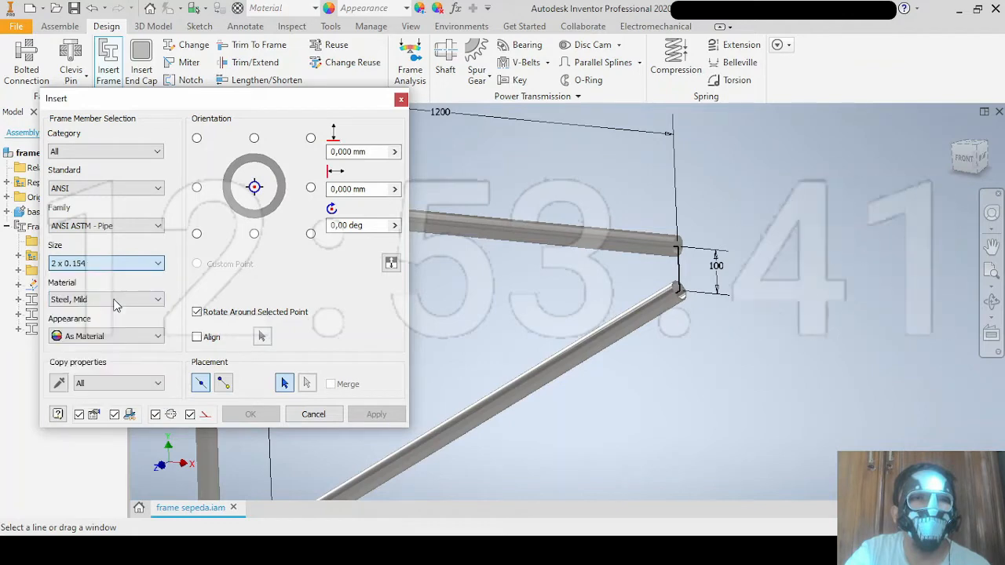
left_click(677, 276)
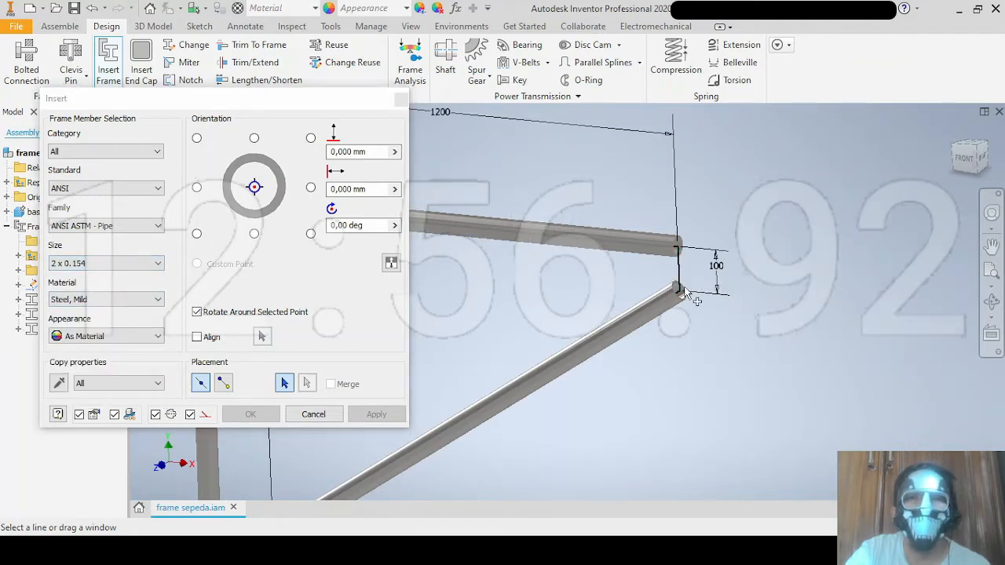
left_click(683, 291)
scroll(571, 305, "down", 2)
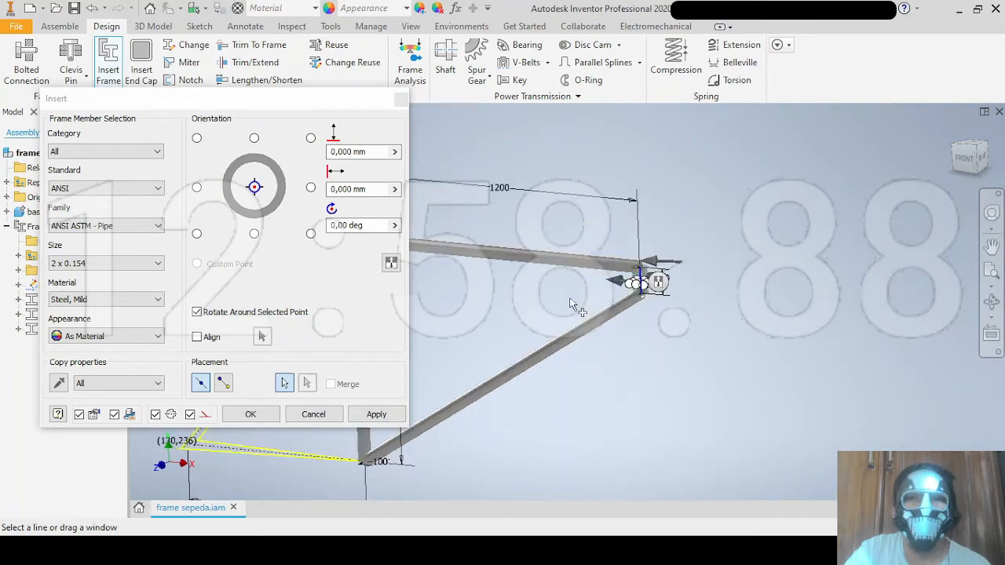
scroll(571, 304, "down", 2)
scroll(532, 436, "up", 5)
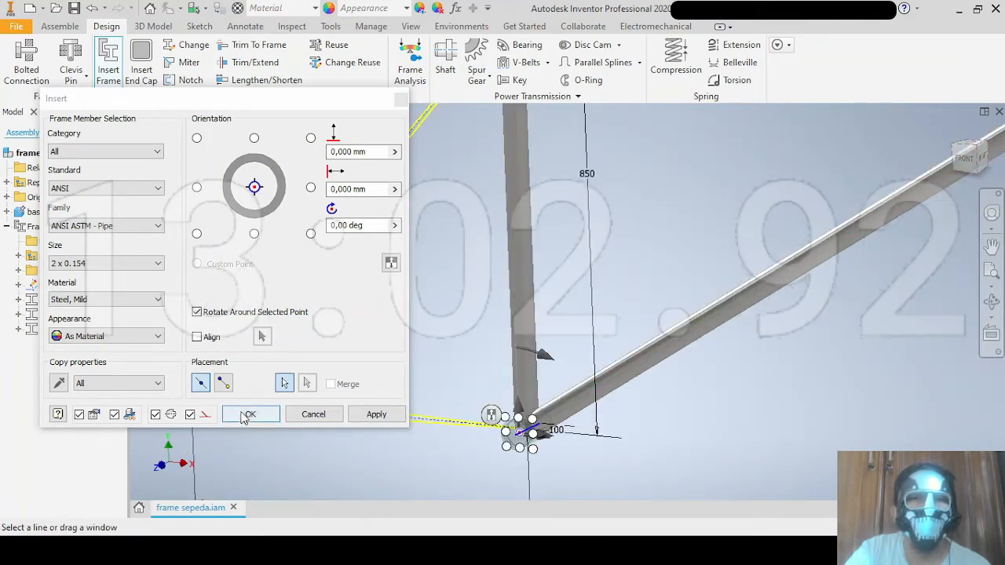
left_click(374, 416)
left_click(390, 370)
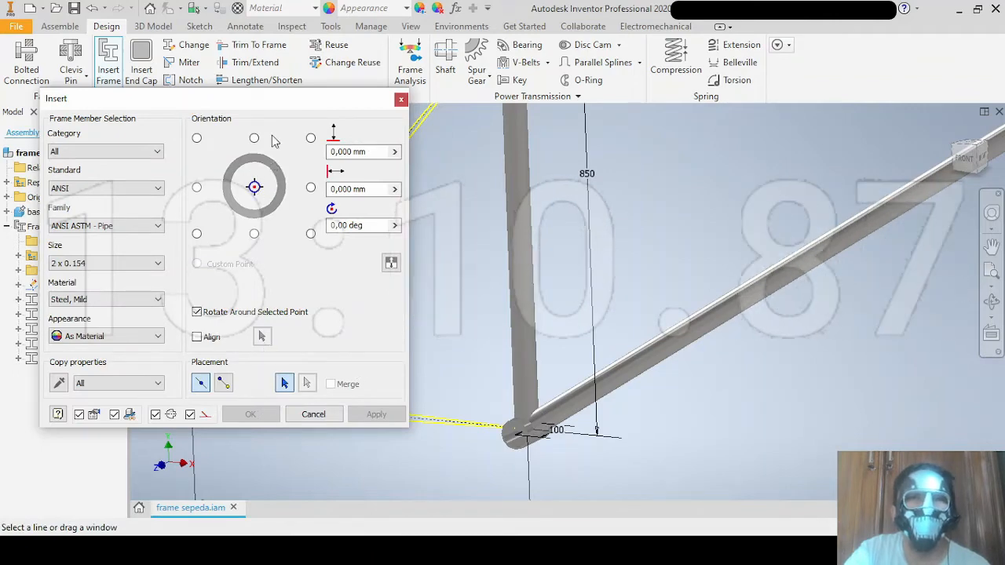
Set the frame member size to 3/4 x 0.113 for the rear triangle's pipes.
left_click_drag(275, 99, 301, 145)
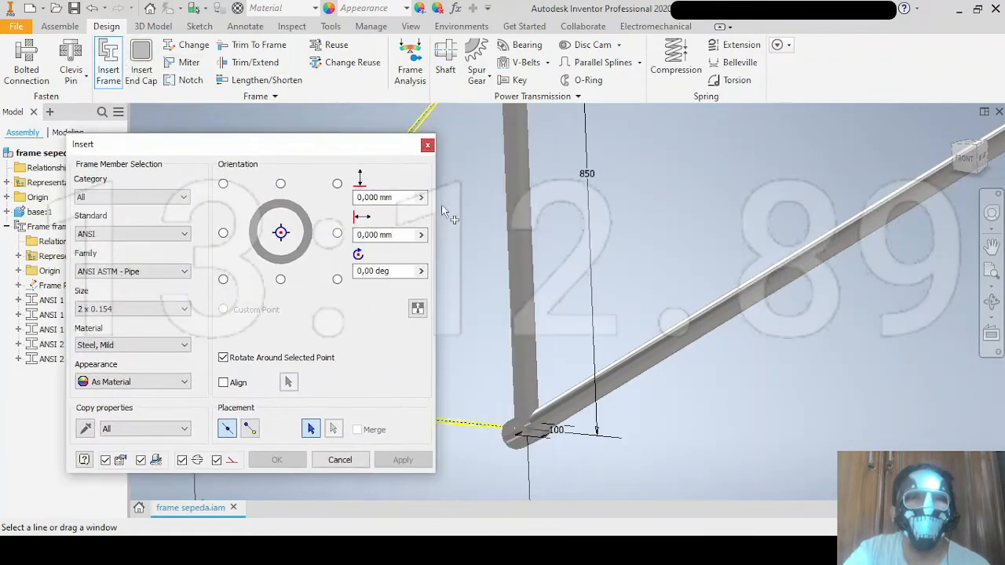
scroll(526, 347, "down", 5)
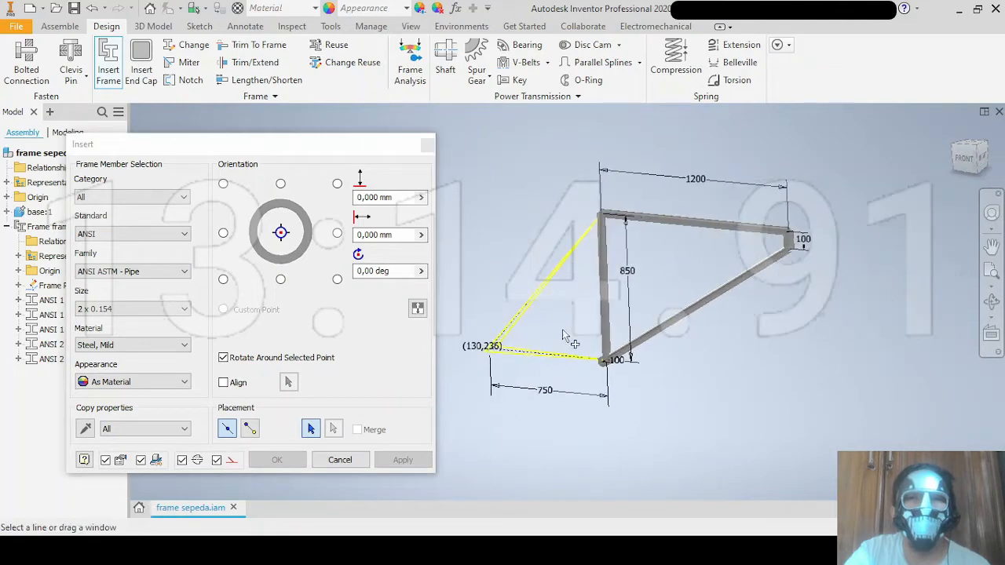
middle_click_drag(563, 336, 651, 331, "shift")
scroll(556, 267, "up", 3)
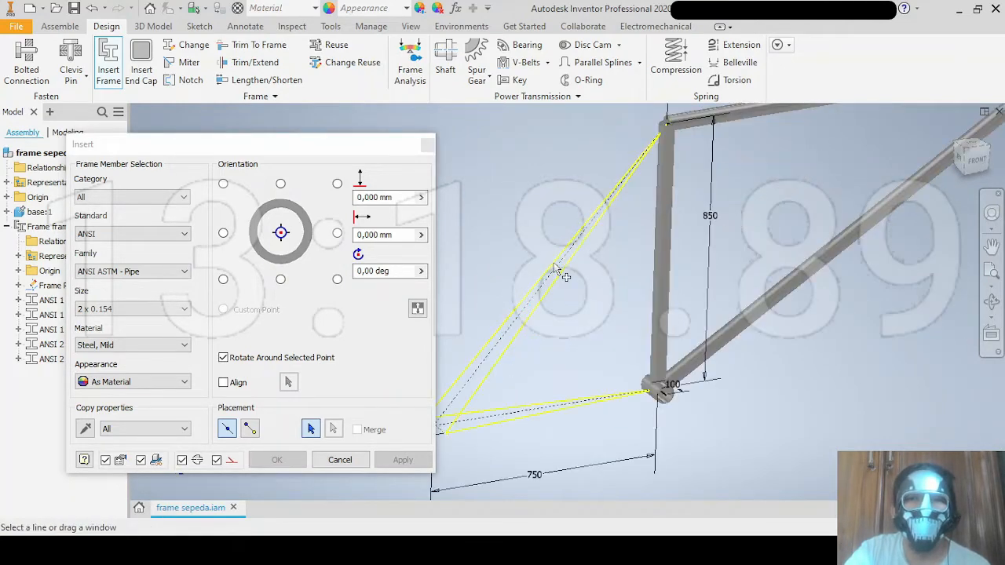
middle_click_drag(554, 262, 646, 270)
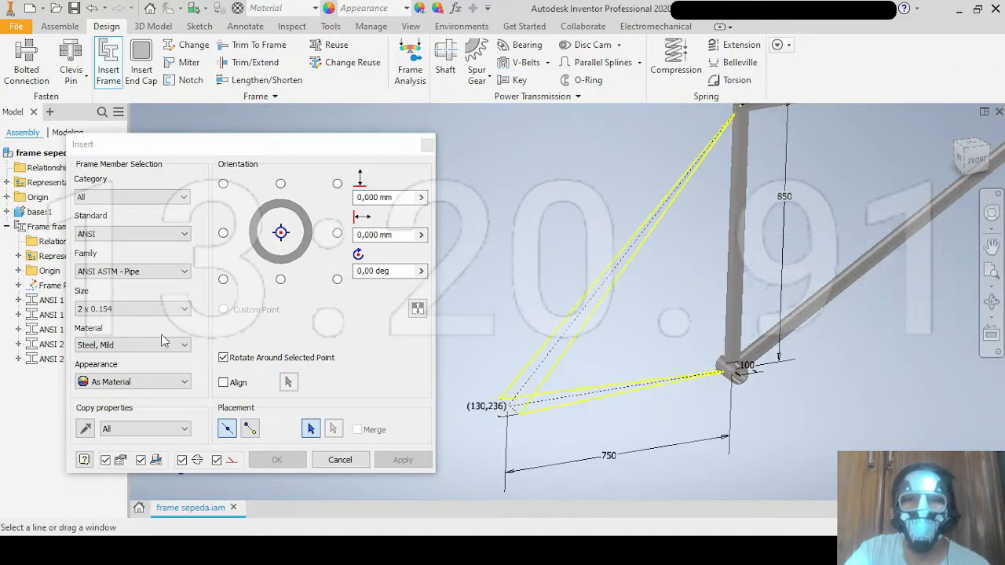
left_click(137, 309)
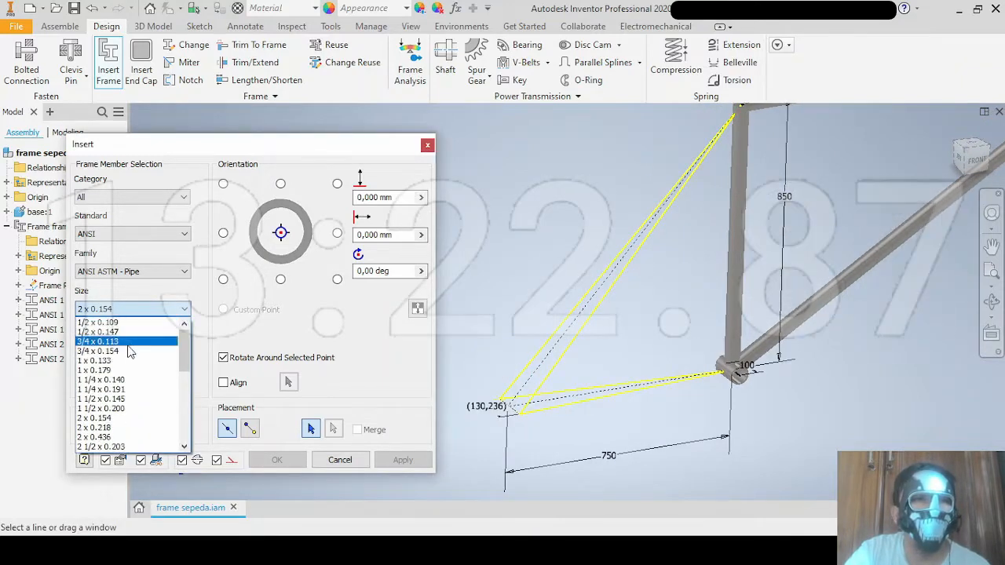
left_click(129, 343)
left_click(157, 309)
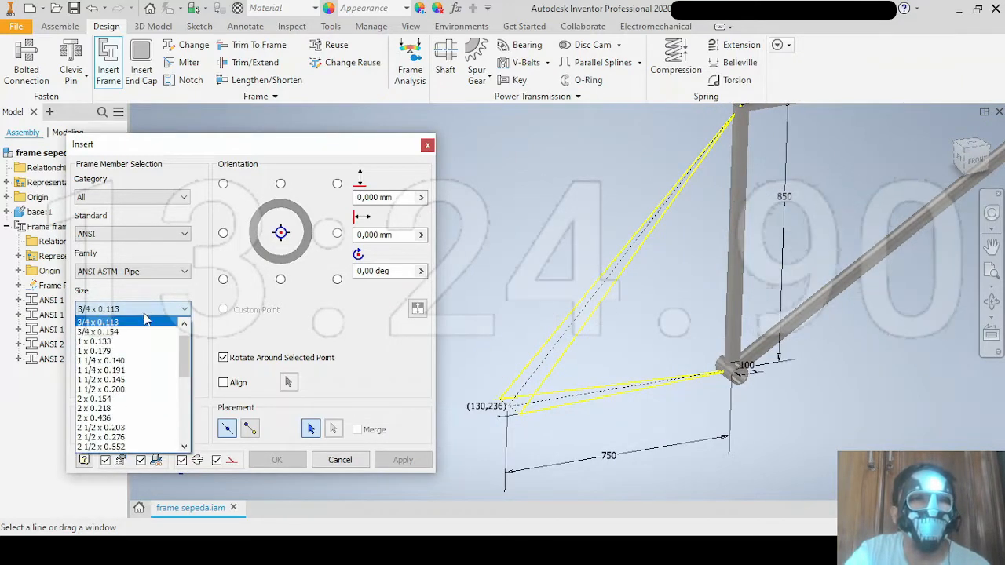
left_click(132, 322)
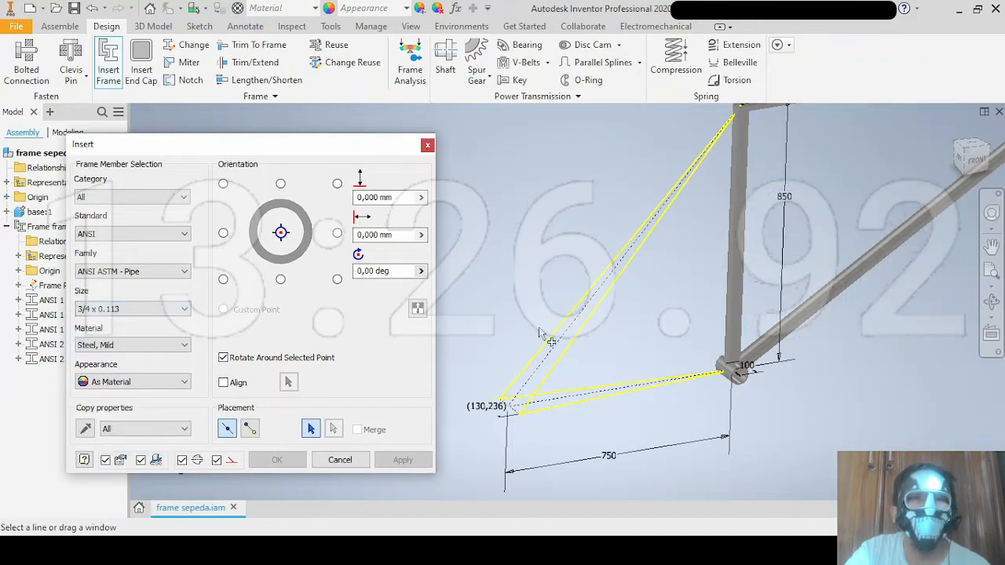
Insert pipe members along the four rear triangle lines with default names and finish inserting frame members.
left_click(589, 342)
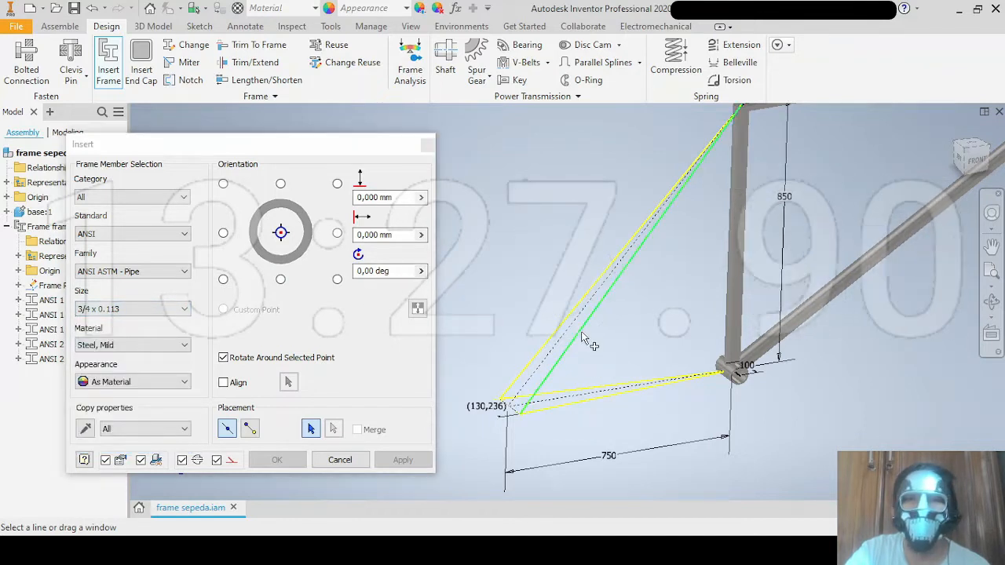
left_click(585, 401)
scroll(598, 393, "up", 3)
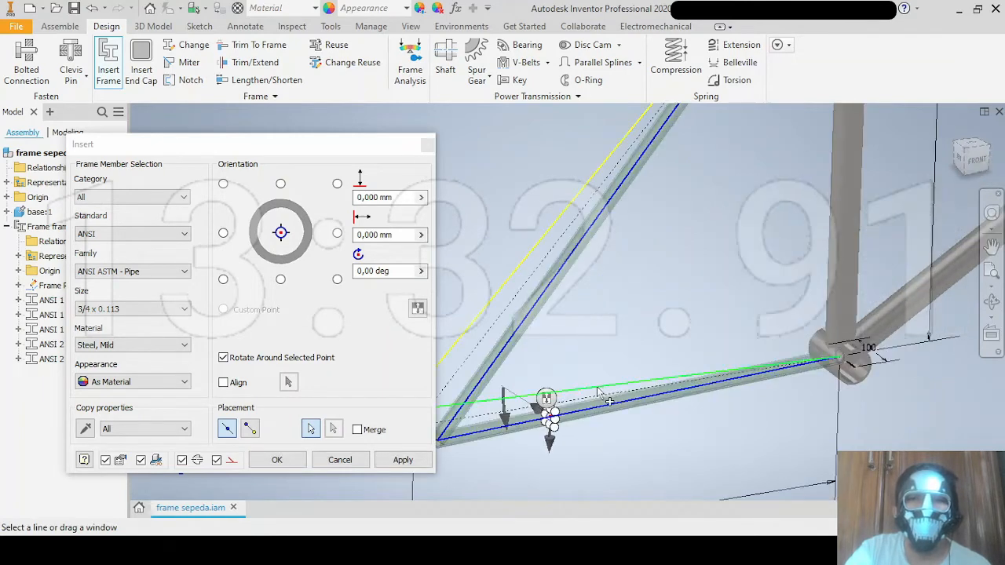
left_click(502, 287)
scroll(562, 321, "down", 3)
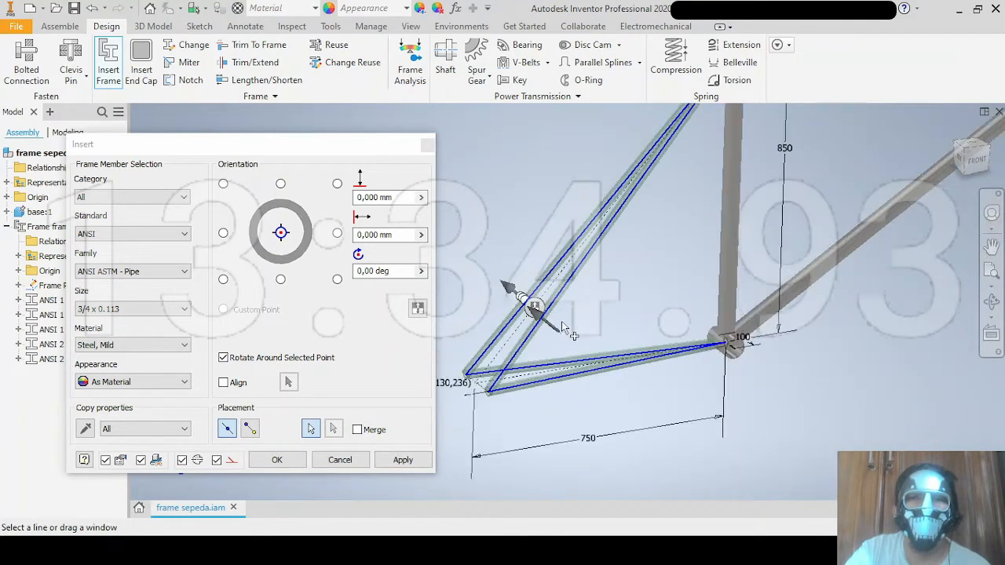
middle_click_drag(652, 307, 656, 353, "shift")
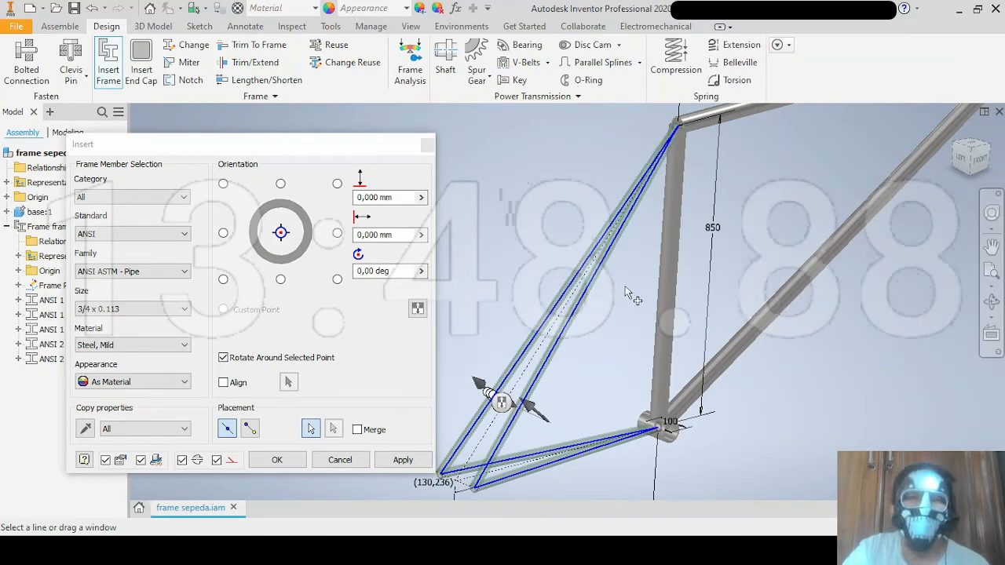
scroll(613, 354, "up", 3)
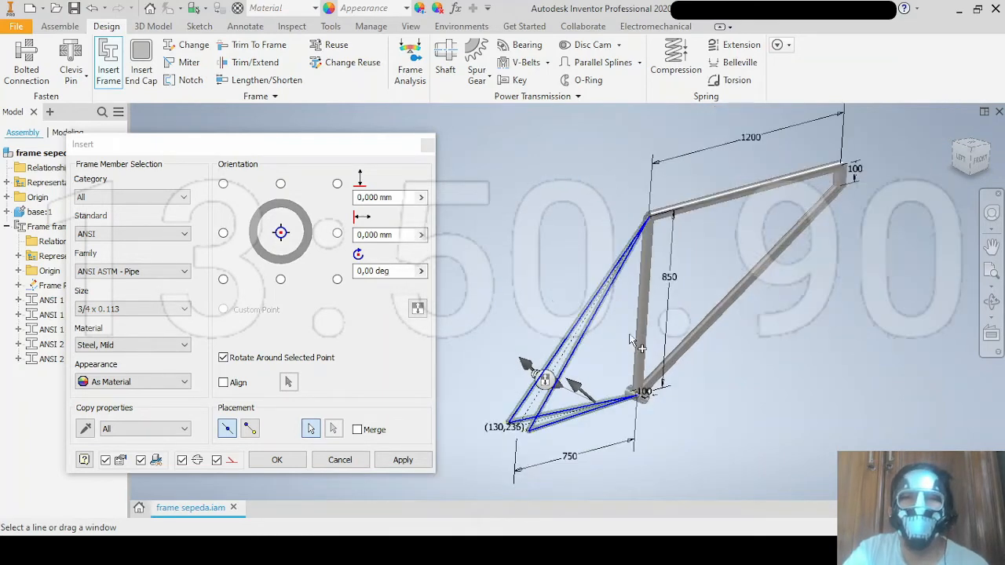
left_click(403, 460)
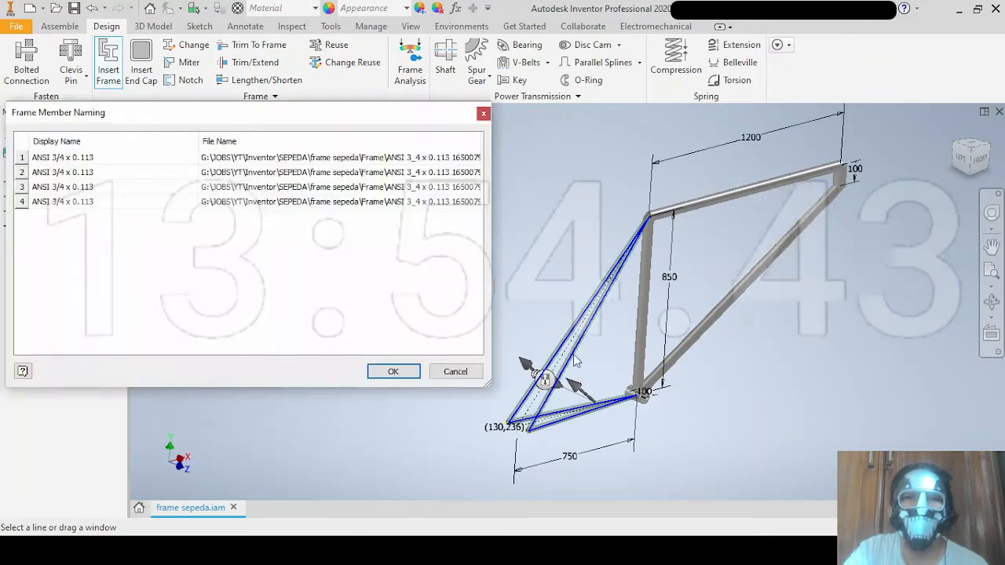
left_click(401, 374)
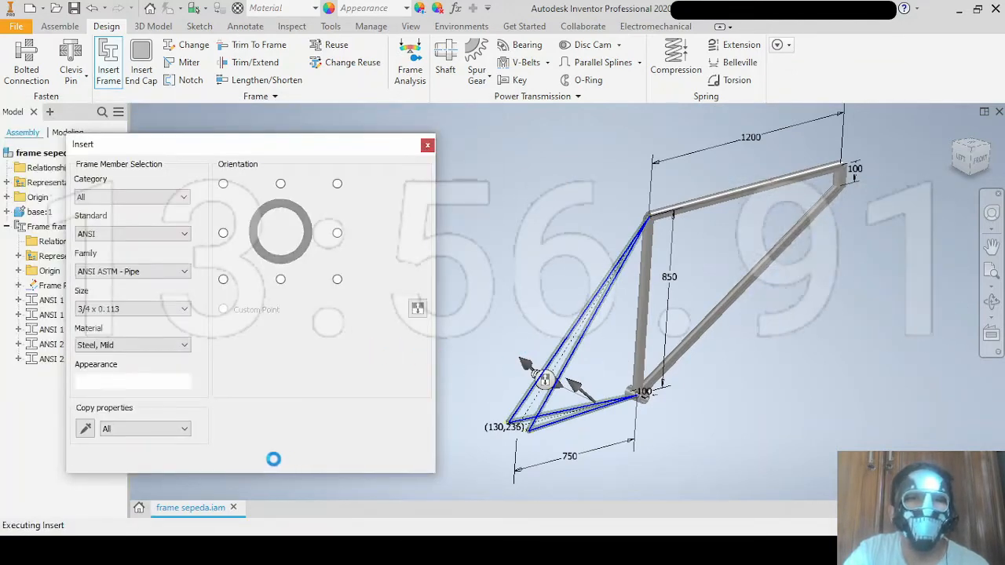
left_click(325, 461)
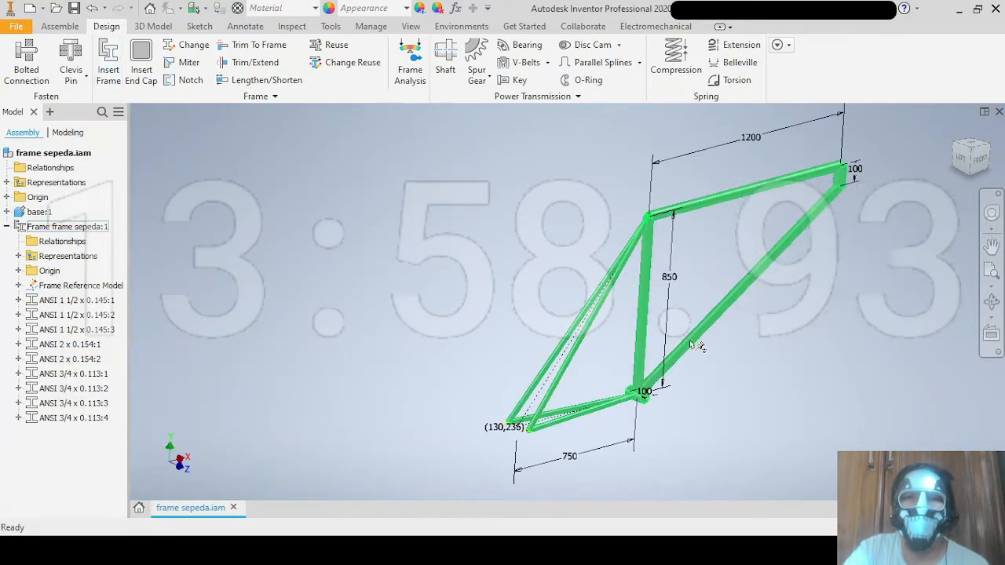
Hide the base part in the assembly so that only the pipe frame is displayed.
middle_click_drag(694, 354, 552, 361)
scroll(622, 340, "up", 3)
scroll(638, 265, "down", 3)
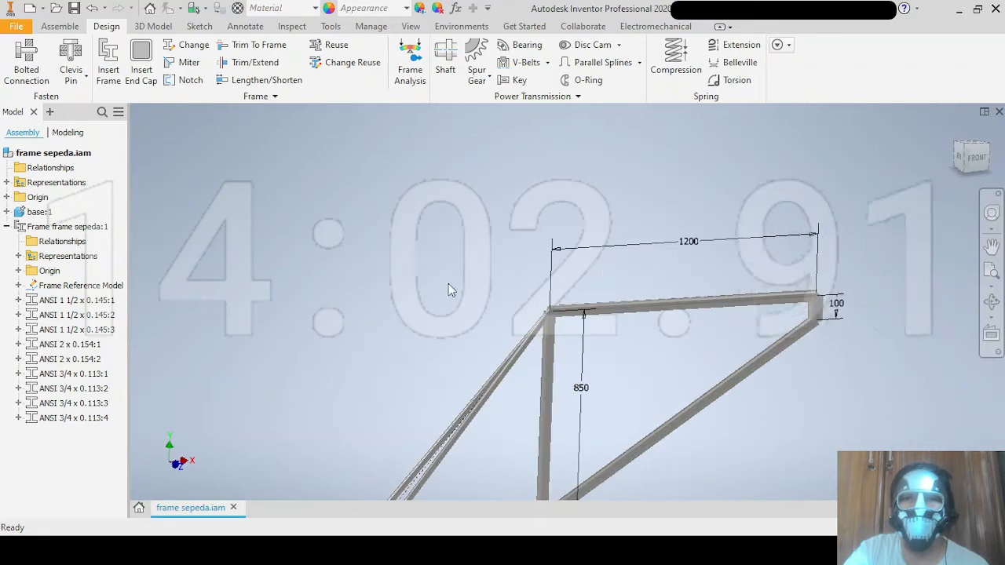
right_click(35, 213)
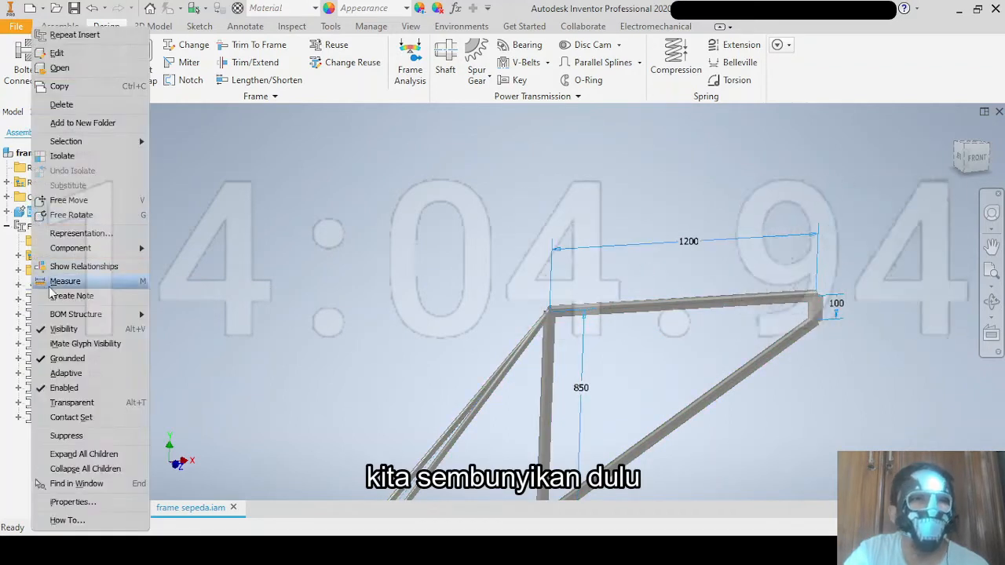
left_click(122, 331)
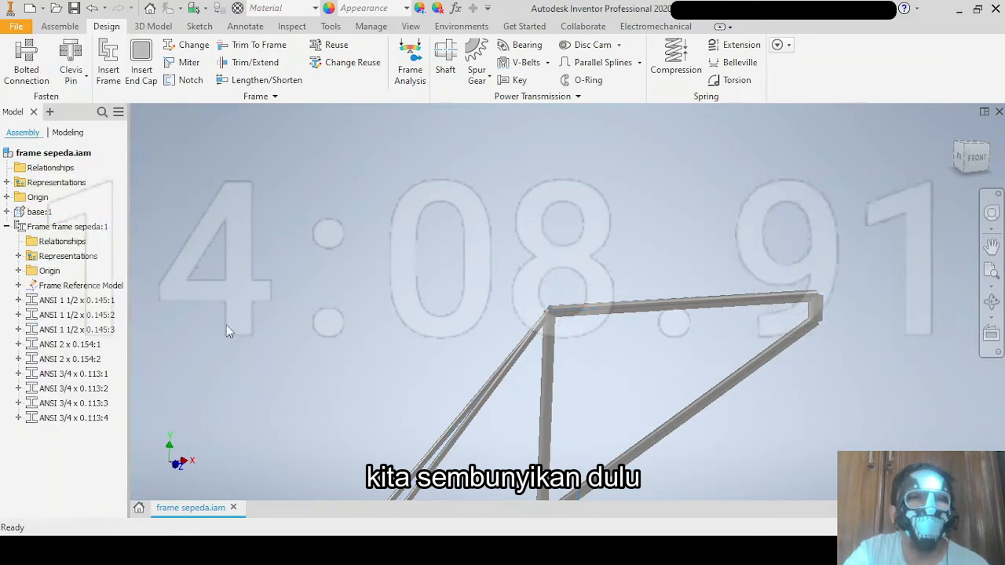
scroll(455, 321, "up", 2)
middle_click_drag(455, 319, 434, 319)
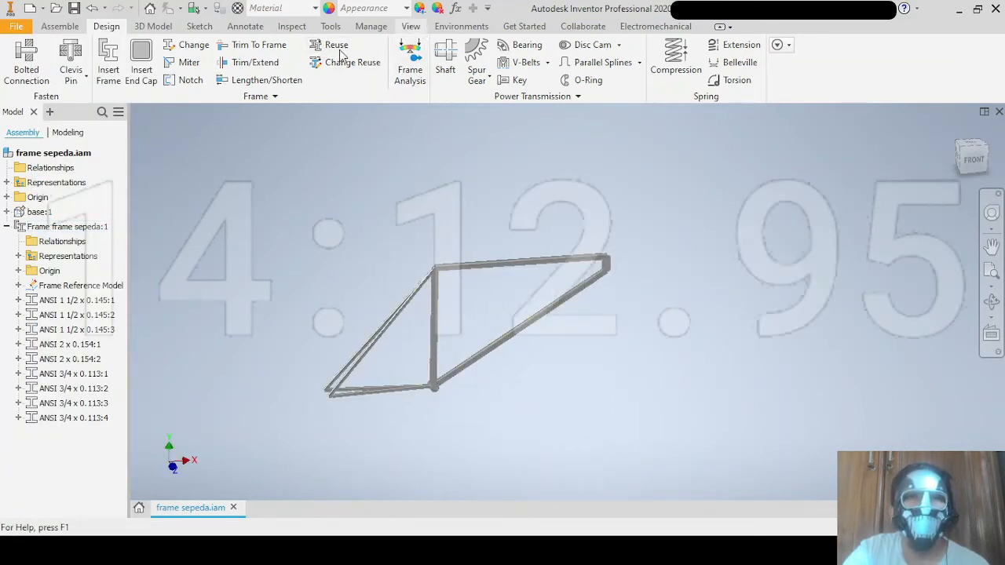
Set the assembly's visual style to Shaded with Edges.
left_click(277, 83)
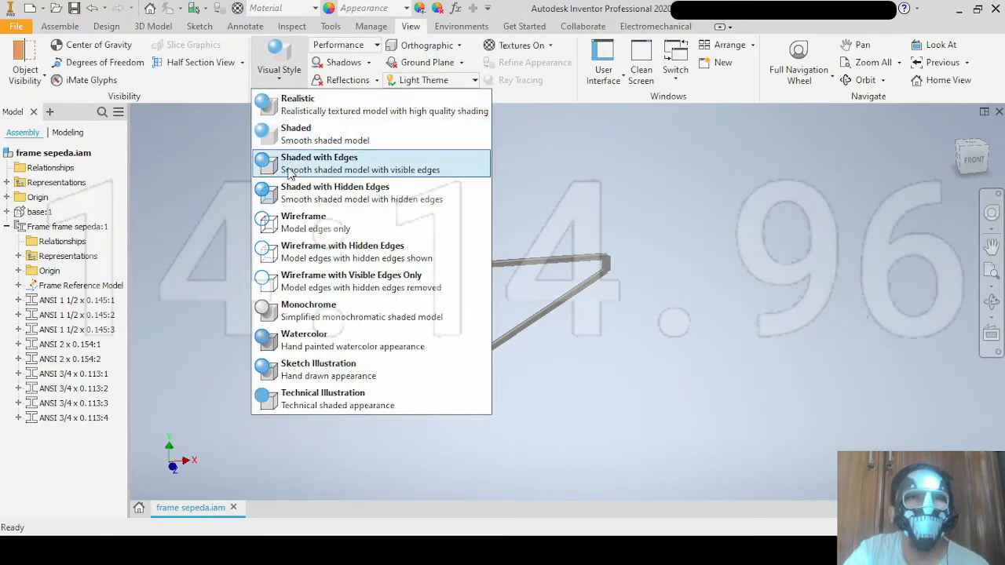
left_click(291, 166)
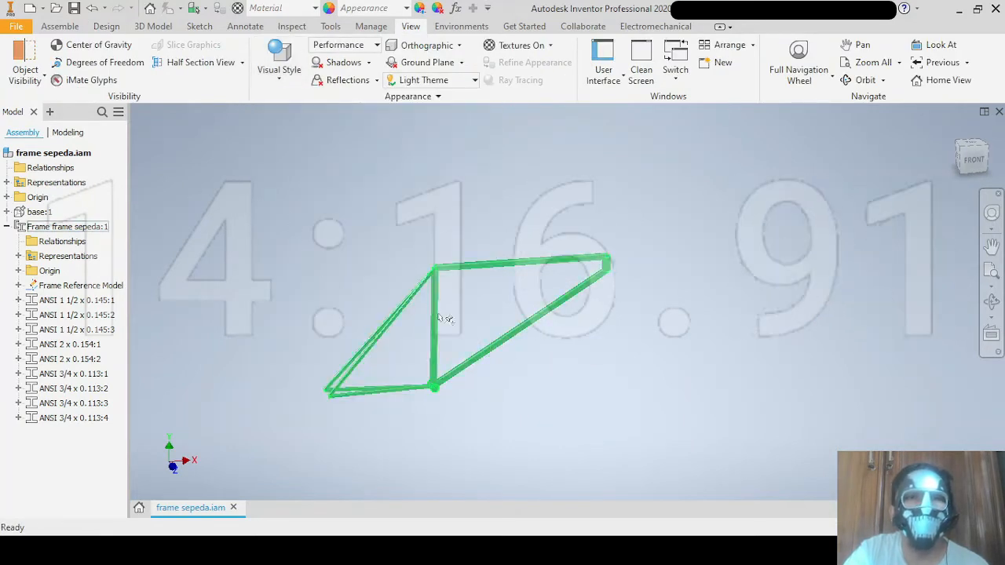
scroll(457, 393, "down", 5)
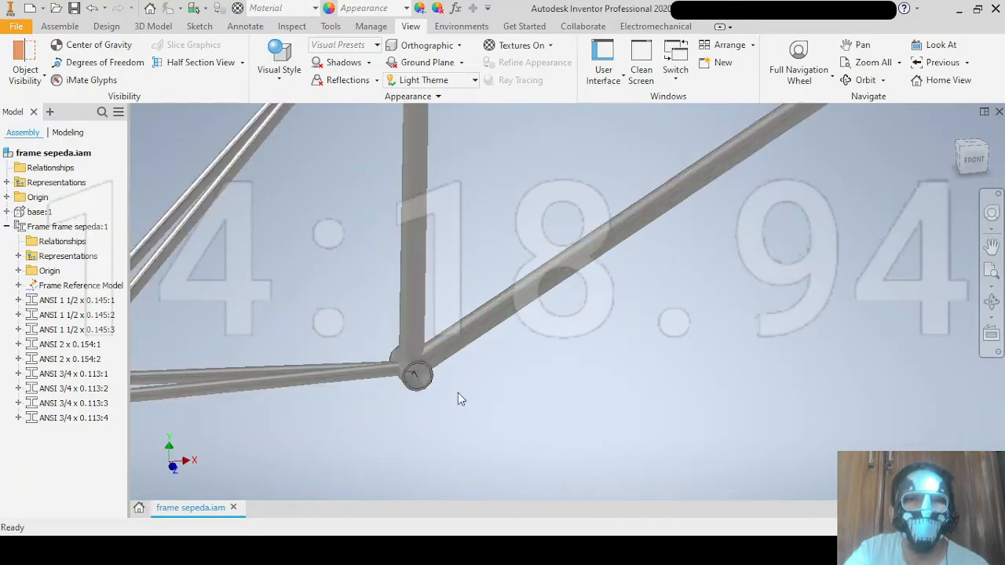
middle_click_drag(477, 391, 544, 408)
scroll(550, 412, "up", 5)
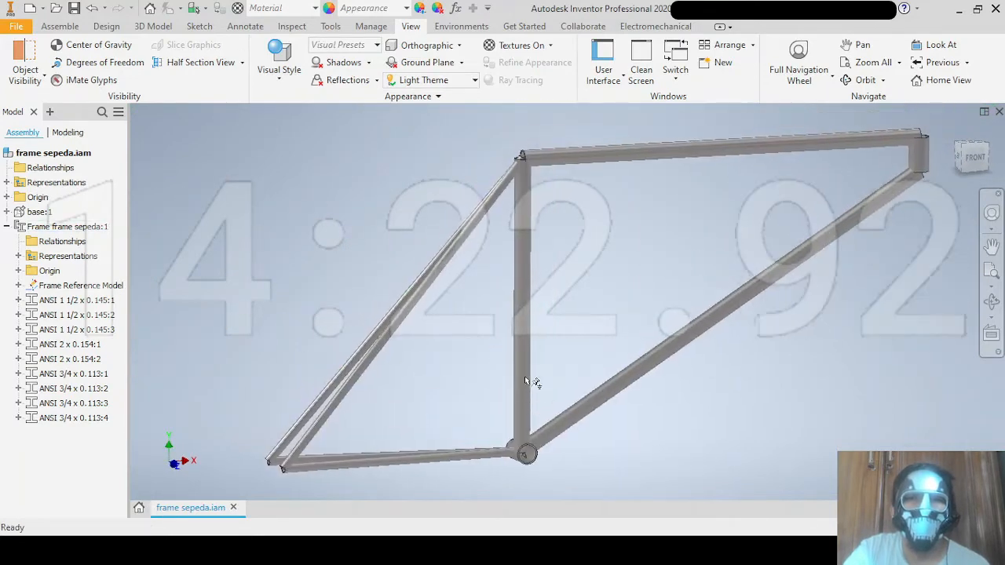
Examine the pipe joints at the seat tube's upper end, the head tube and the bottom bracket.
left_click(110, 27)
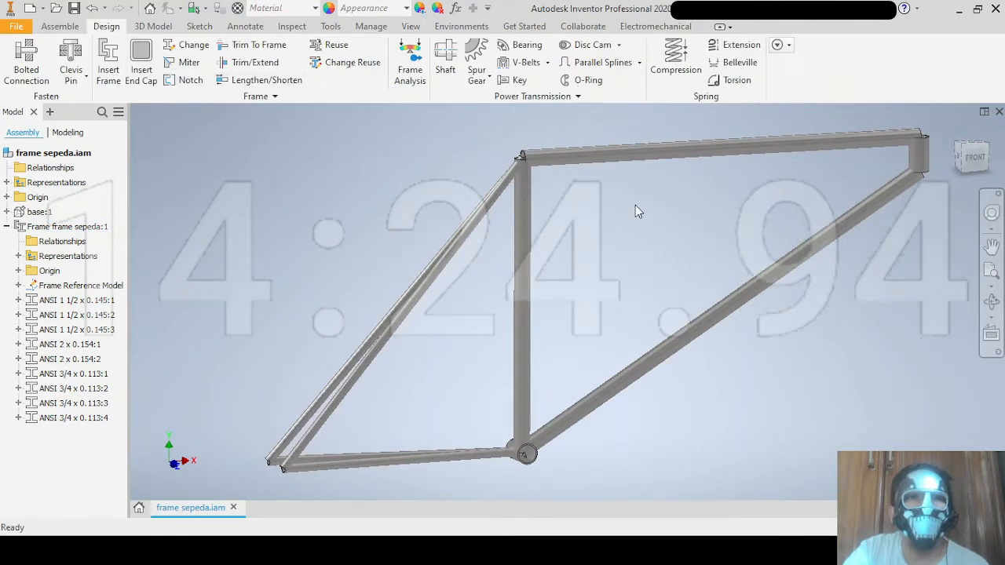
key("F6")
scroll(527, 260, "down", 4)
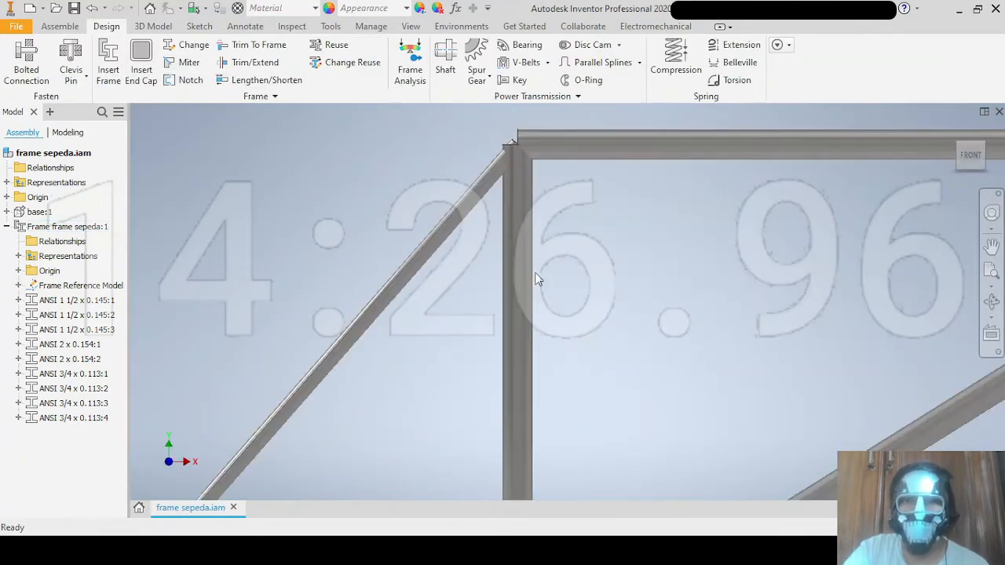
middle_click_drag(534, 268, 530, 129)
middle_click_drag(523, 286, 480, 312)
scroll(418, 351, "up", 3)
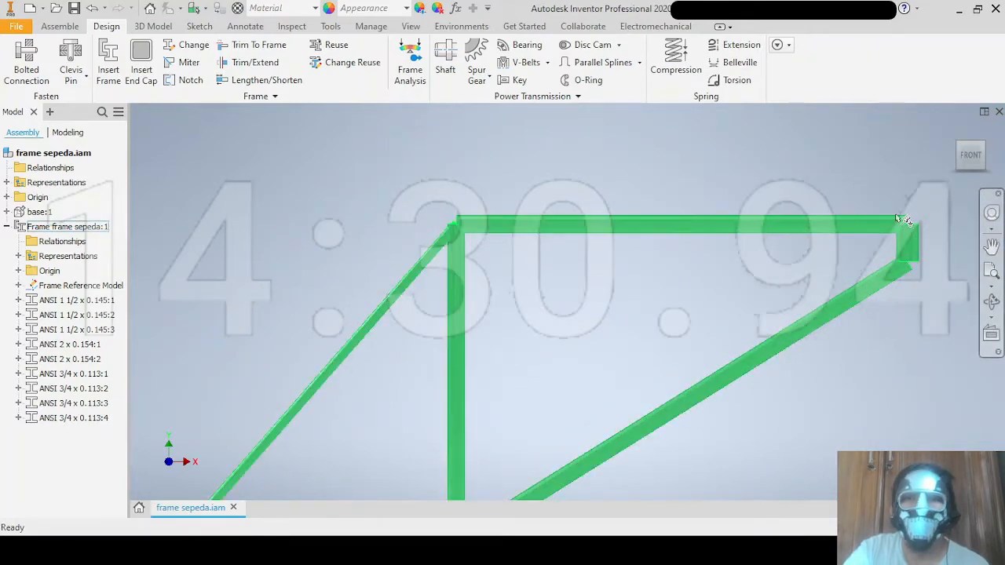
middle_click_drag(523, 284, 554, 114)
scroll(485, 363, "down", 4)
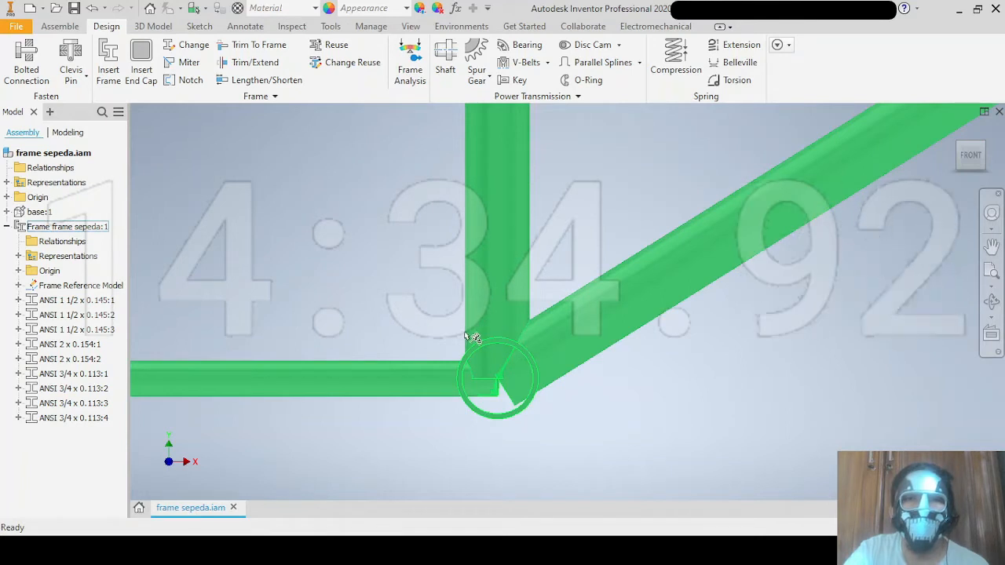
scroll(443, 346, "up", 2)
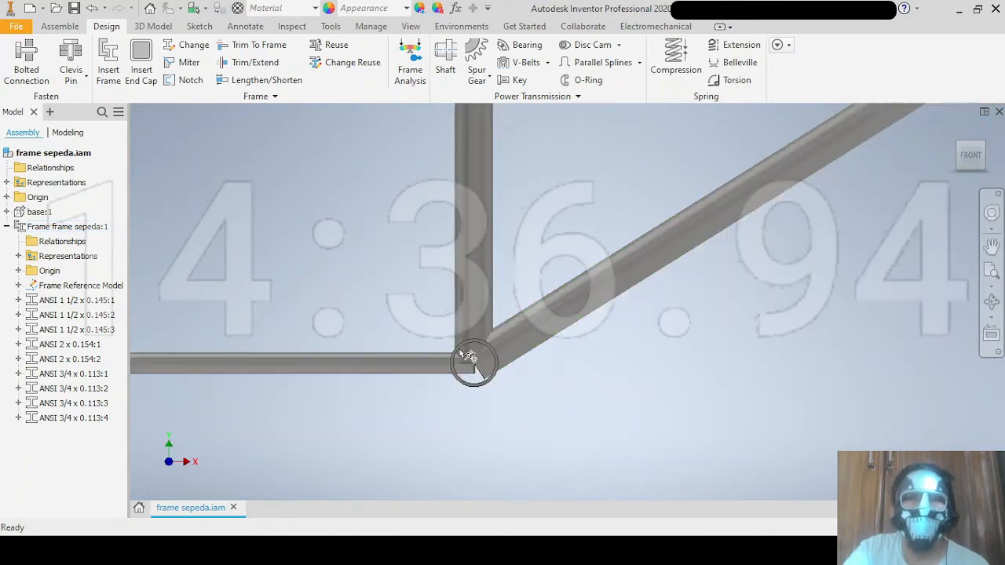
middle_click_drag(466, 359, 419, 327, "shift")
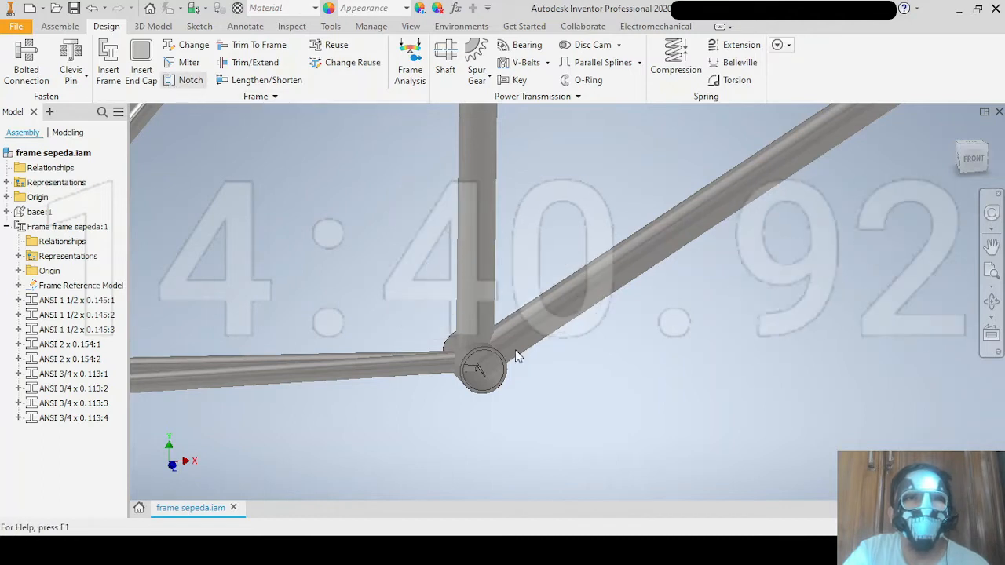
Set up a Basic Profile notch on the seat tube, using the bottom bracket pipe and the down tube as notch tools.
scroll(465, 333, "down", 3)
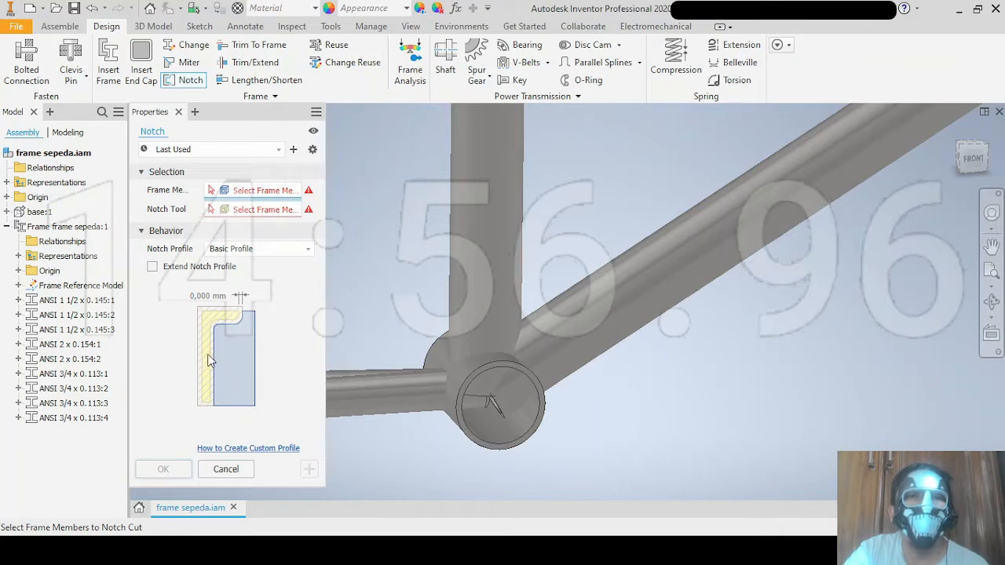
left_click(483, 235)
middle_click_drag(507, 334, 481, 333, "shift")
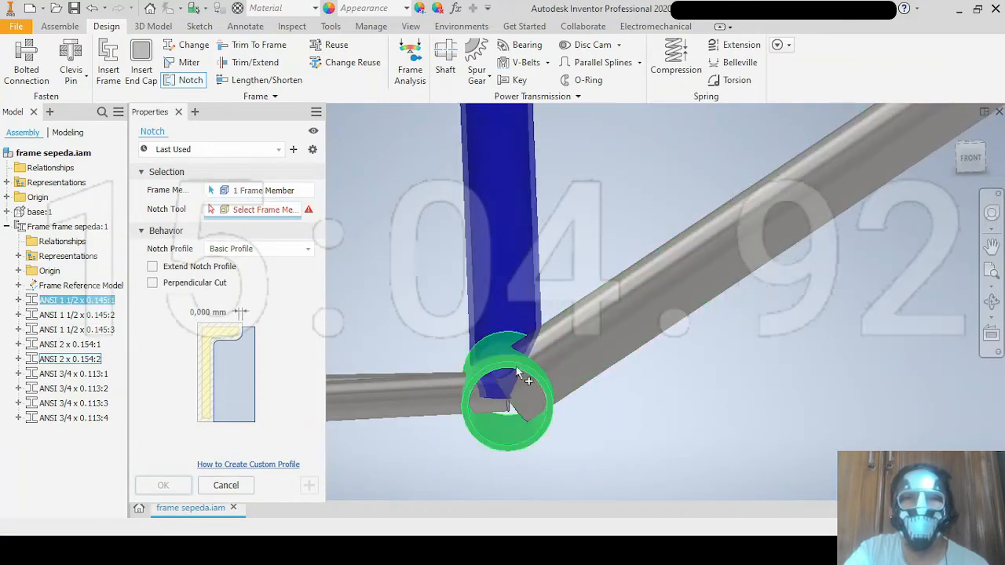
left_click(576, 334)
left_click(576, 333)
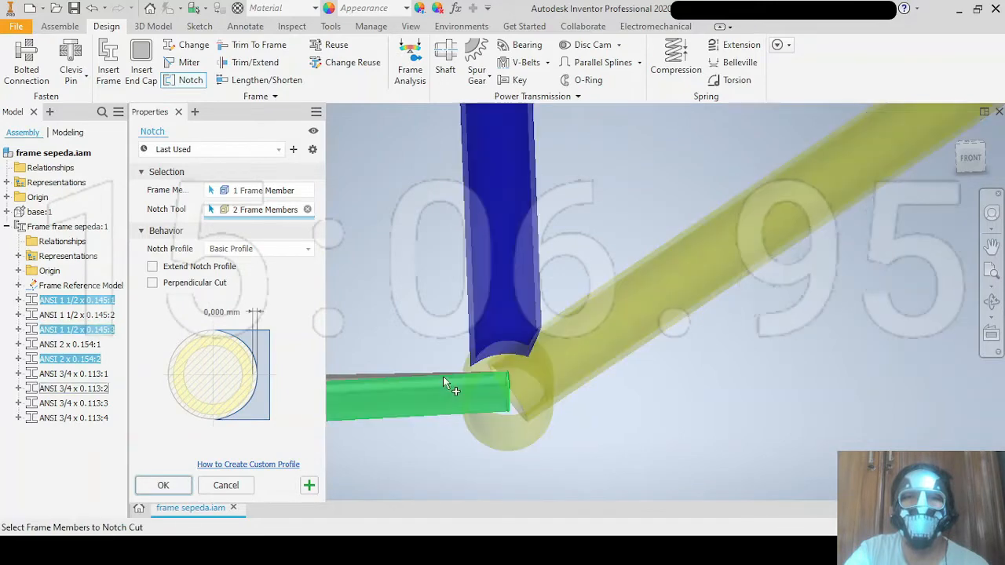
middle_click_drag(460, 346, 451, 403, "shift")
middle_click_drag(568, 329, 545, 316, "shift")
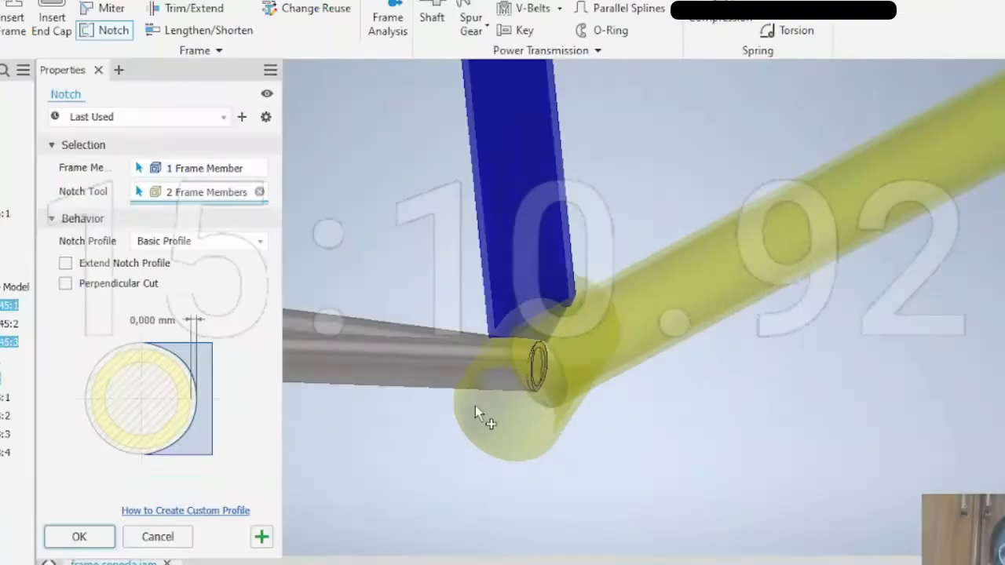
mouse_move(568, 328)
middle_mouse_down("shift")
mouse_move(545, 317)
mouse_move(570, 346)
mouse_move(545, 322)
mouse_move(588, 342)
mouse_move(558, 317)
mouse_move(545, 327)
mouse_move(579, 324)
middle_mouse_up("shift")
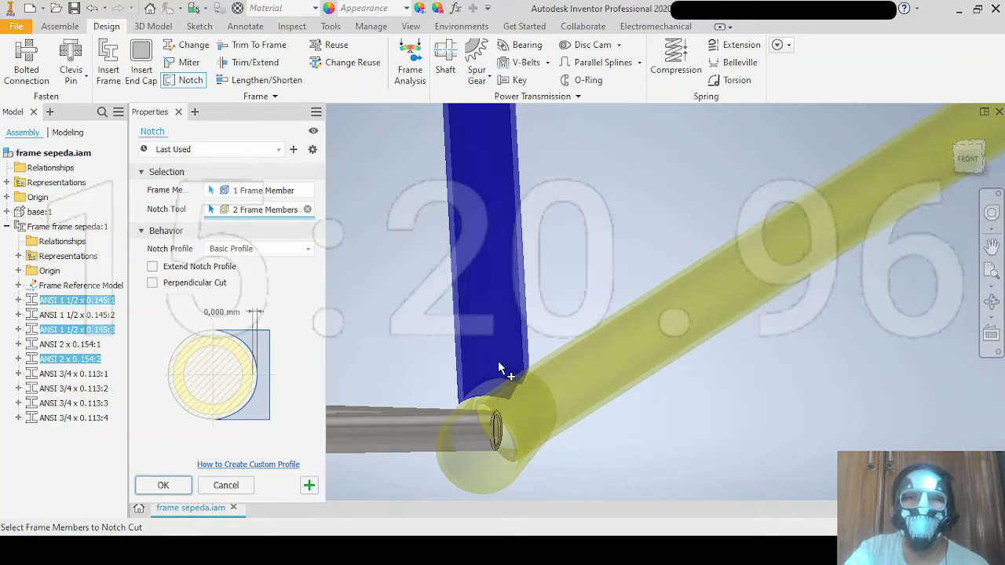
Apply the notch on the seat tube using the bottom bracket shell and the down tube as notch tools.
scroll(493, 374, "down", 2)
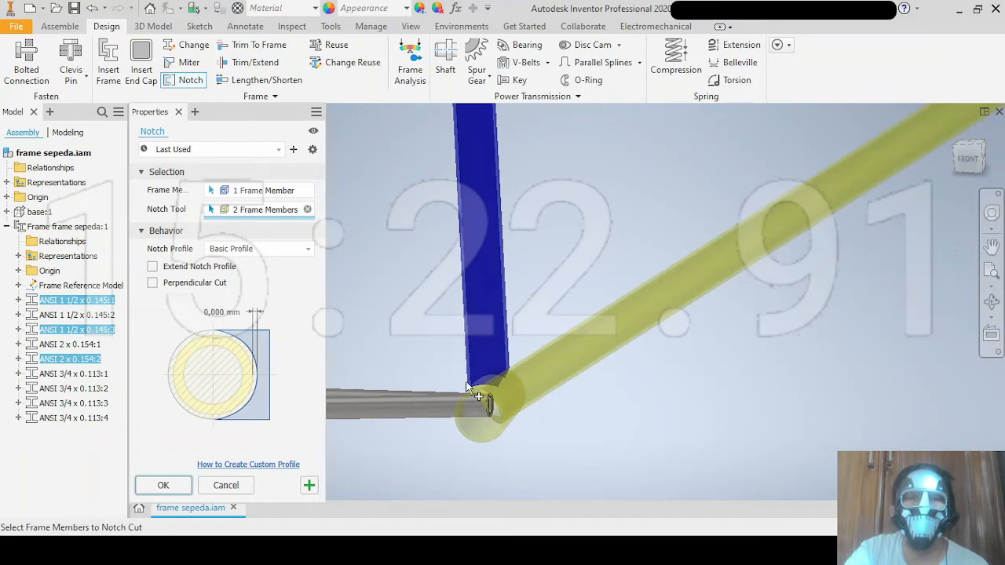
middle_click_drag(474, 397, 510, 408, "shift")
middle_click_drag(378, 377, 407, 358)
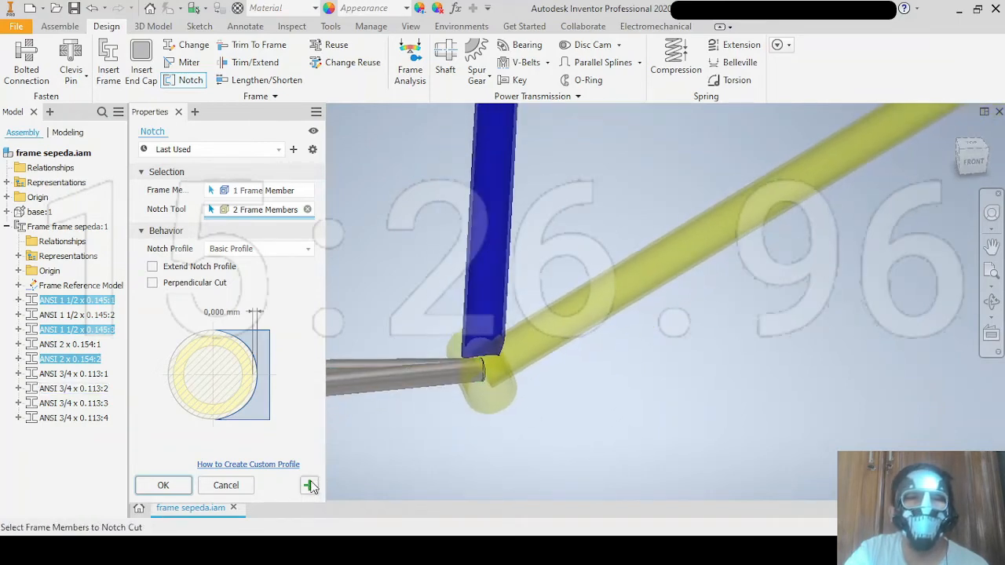
left_click(309, 485)
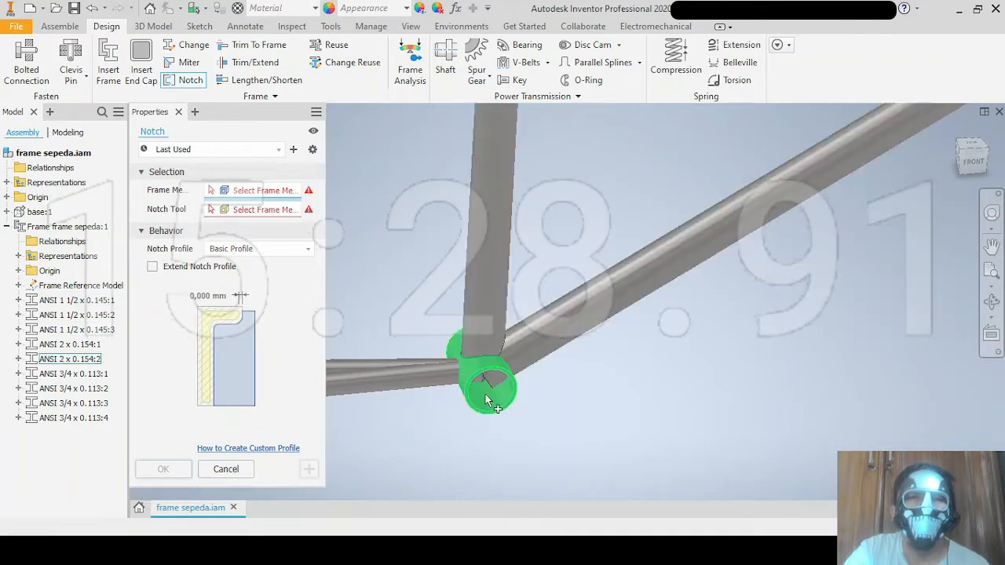
Notch the lower end of the down tube against the bottom bracket shell with the Basic Profile.
left_click(535, 339)
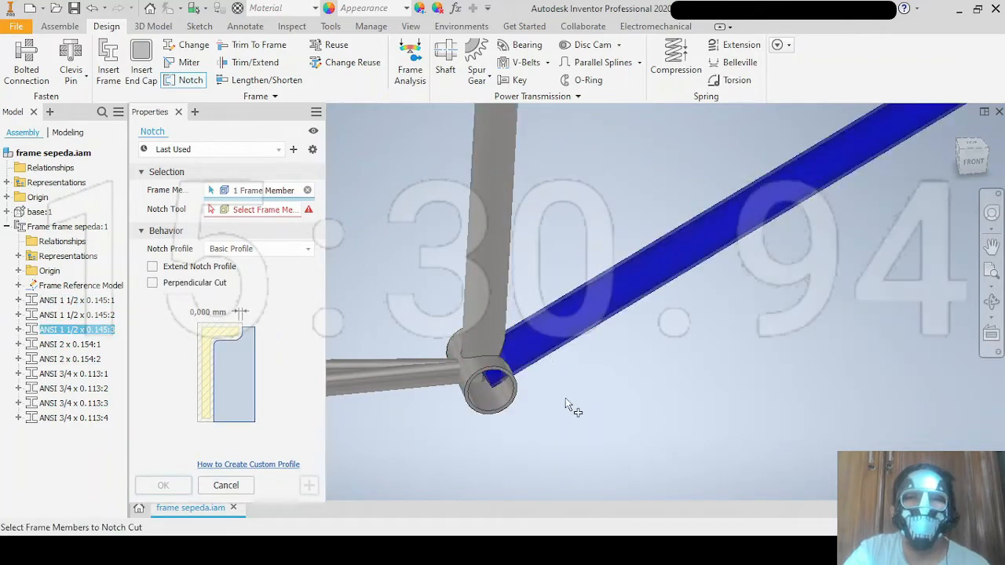
mouse_move(568, 406)
middle_mouse_down("shift")
mouse_move(514, 398)
mouse_move(588, 404)
mouse_move(574, 396)
middle_mouse_up("shift")
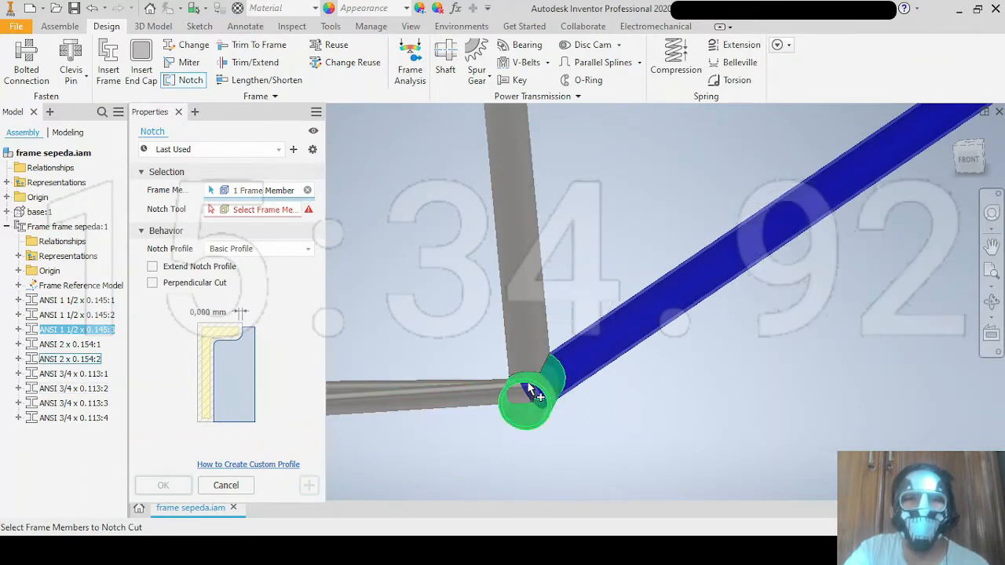
left_click(261, 210)
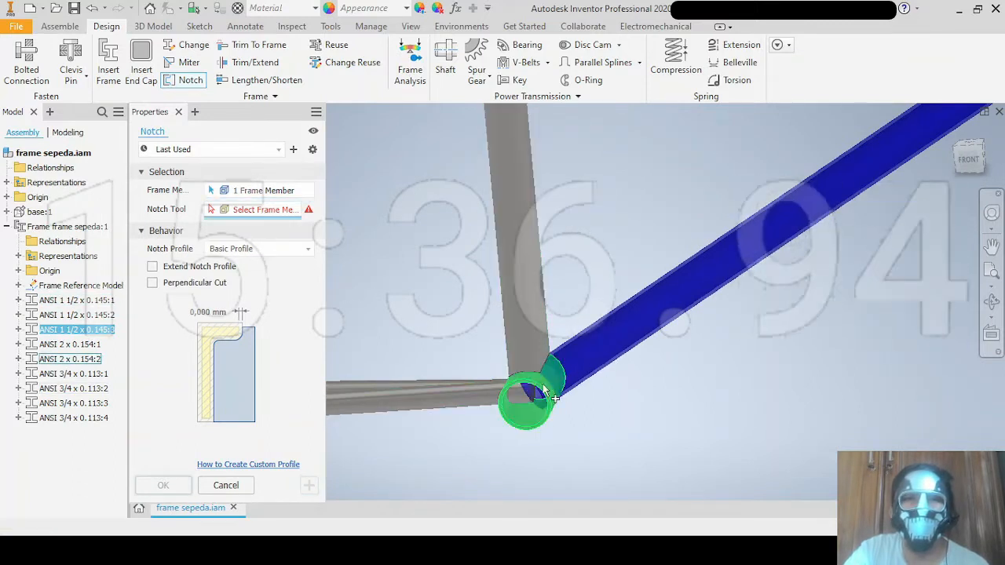
left_click(541, 394)
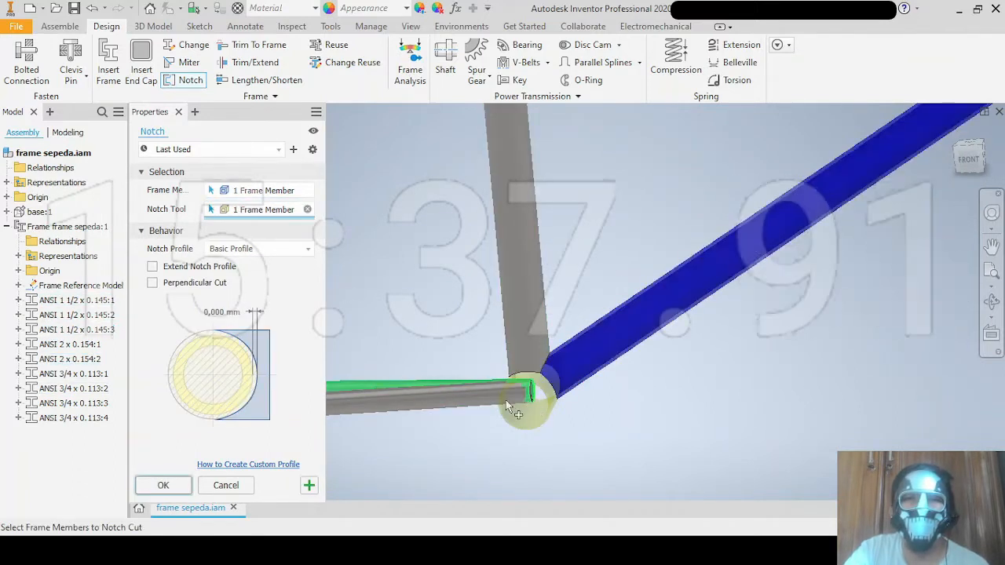
left_click(308, 487)
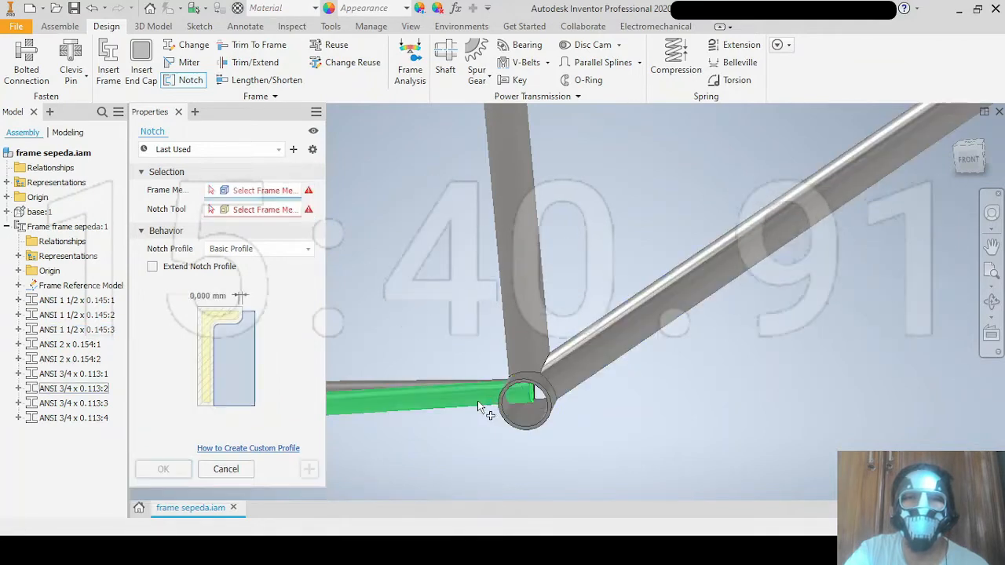
Examine the tube ends around and inside the bottom bracket shell, including the chainstays, and leave the Notch command.
scroll(477, 402, "up", 2)
middle_click_drag(418, 415, 494, 400, "shift")
scroll(513, 381, "down", 3)
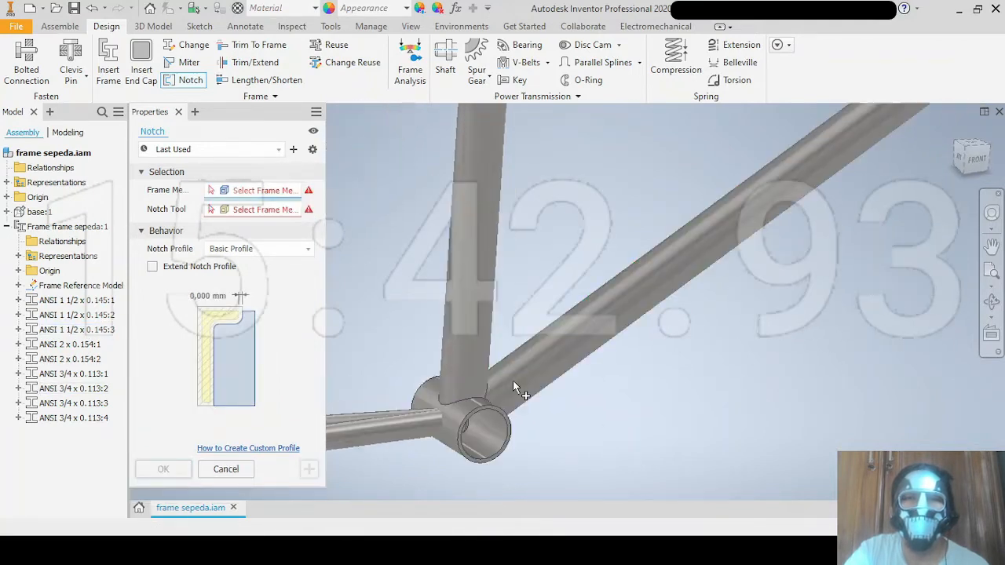
scroll(515, 382, "down", 2)
scroll(448, 361, "up", 2)
middle_click_drag(453, 372, 451, 395, "shift")
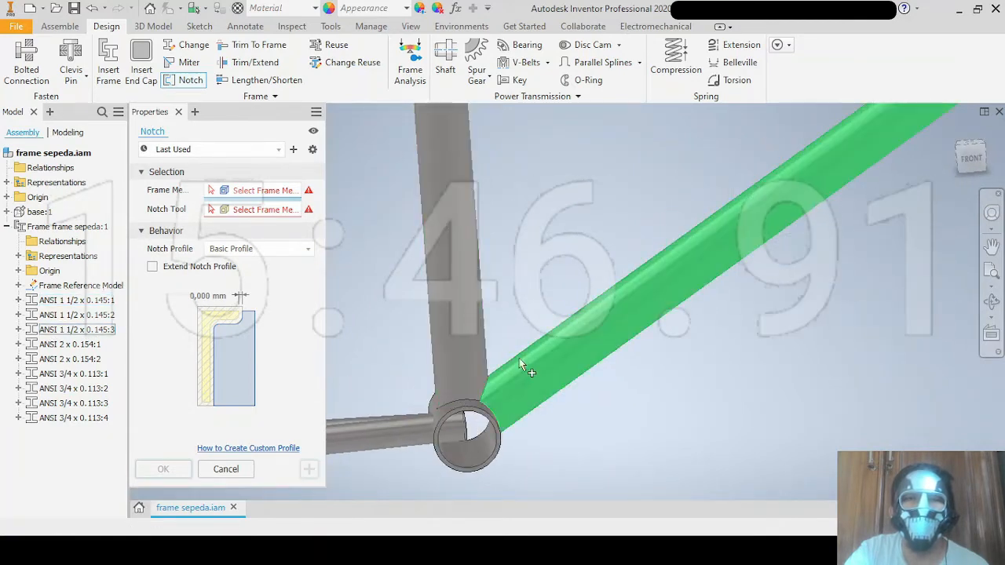
middle_click_drag(519, 358, 445, 333, "shift")
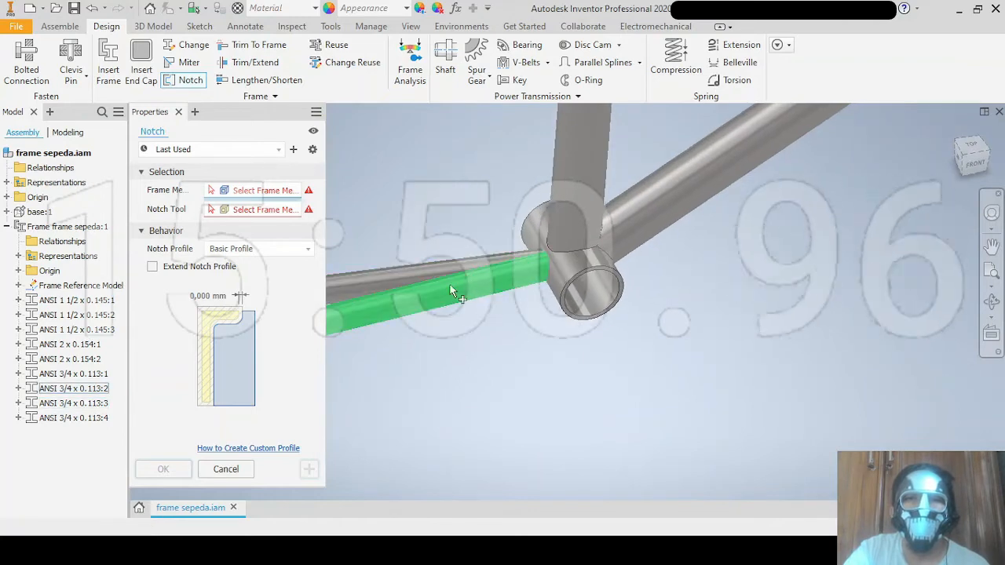
middle_click_drag(588, 285, 644, 330, "shift")
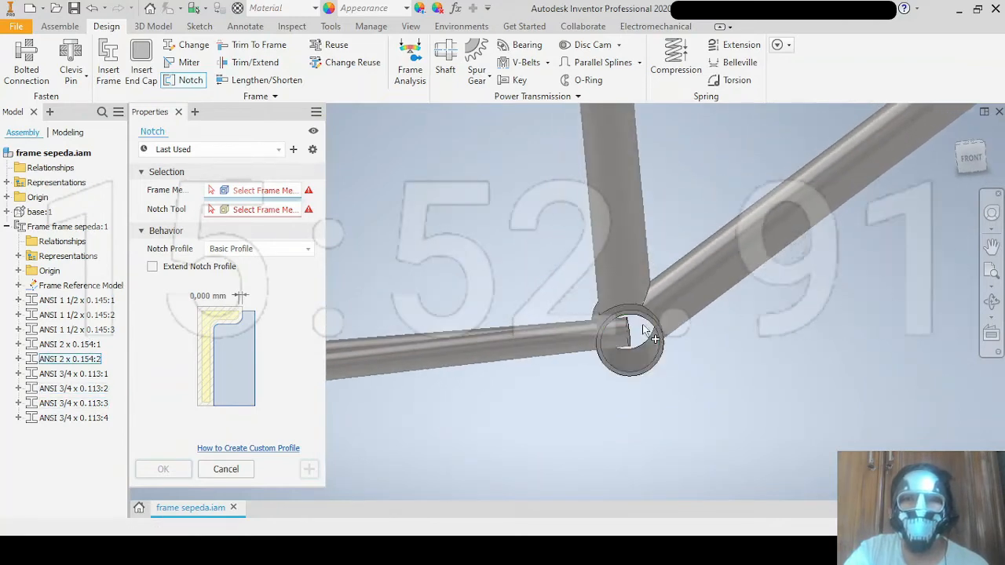
scroll(644, 330, "down", 3)
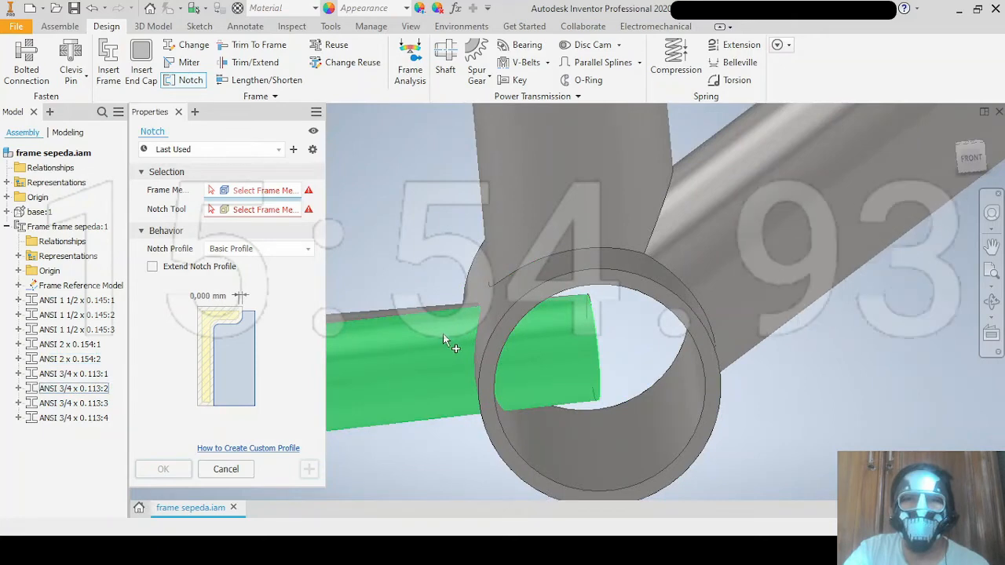
scroll(511, 316, "up", 4)
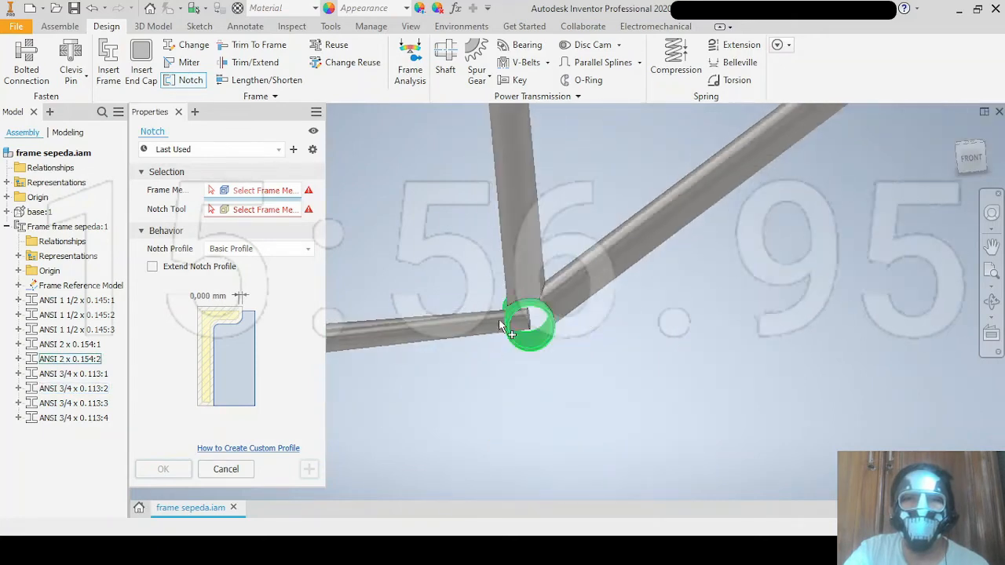
middle_click_drag(499, 319, 570, 400, "shift")
scroll(542, 330, "down", 3)
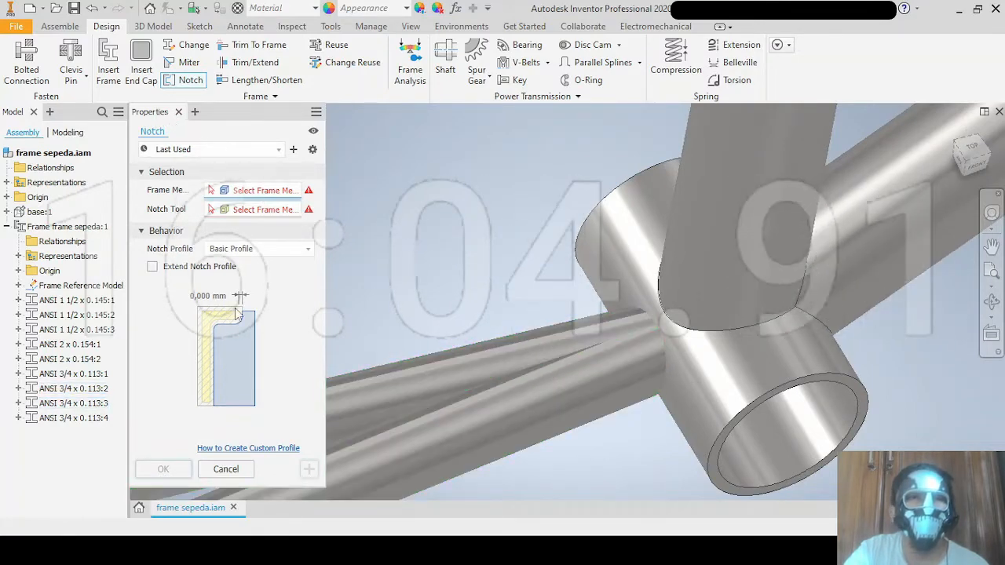
left_click(226, 469)
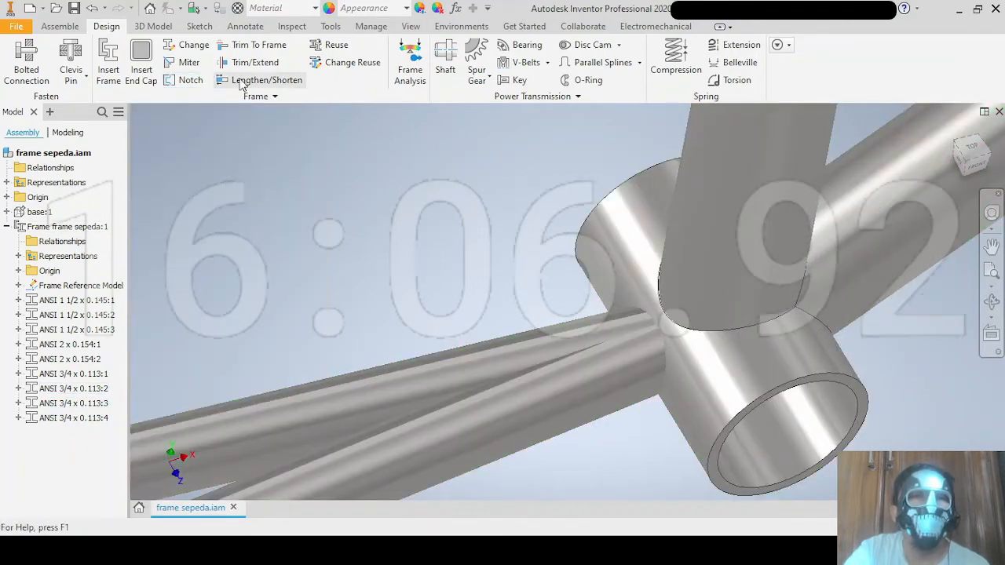
Miter the two chainstays, ANSI 3/4 x 0.113:2 and 0.113:3, where they meet at the bottom bracket shell.
left_click(173, 65)
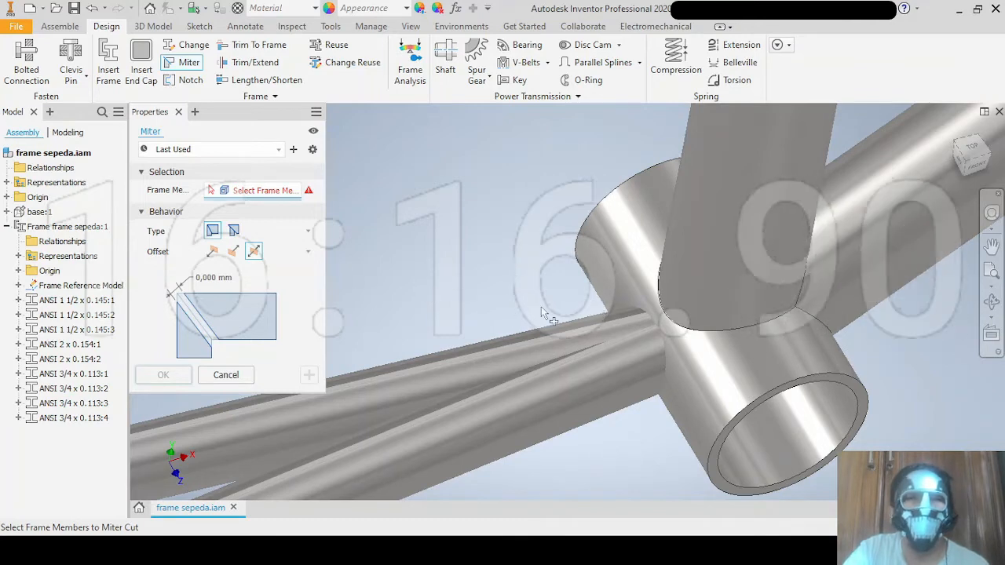
scroll(497, 311, "up", 2)
middle_click_drag(500, 314, 652, 332)
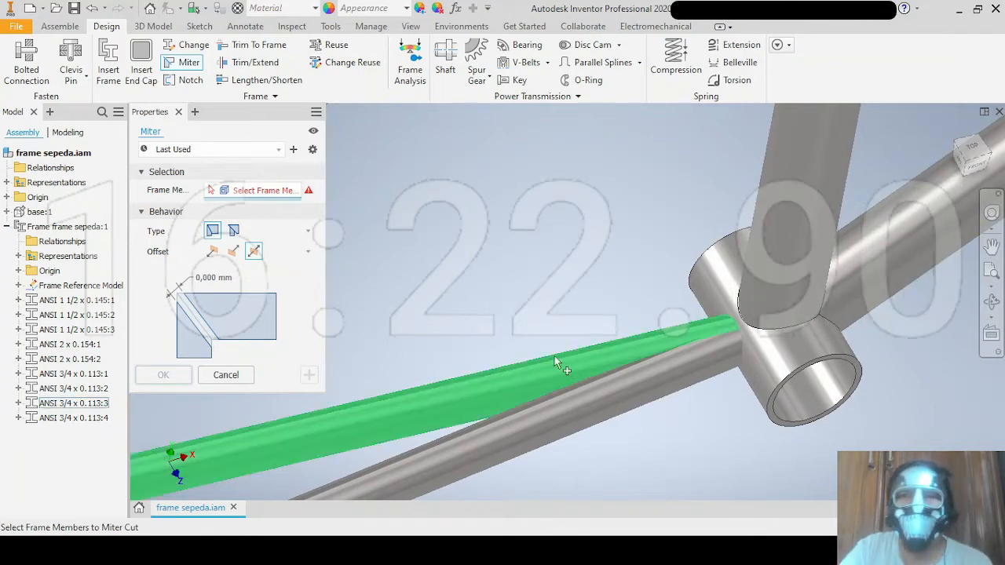
middle_click_drag(617, 291, 578, 244)
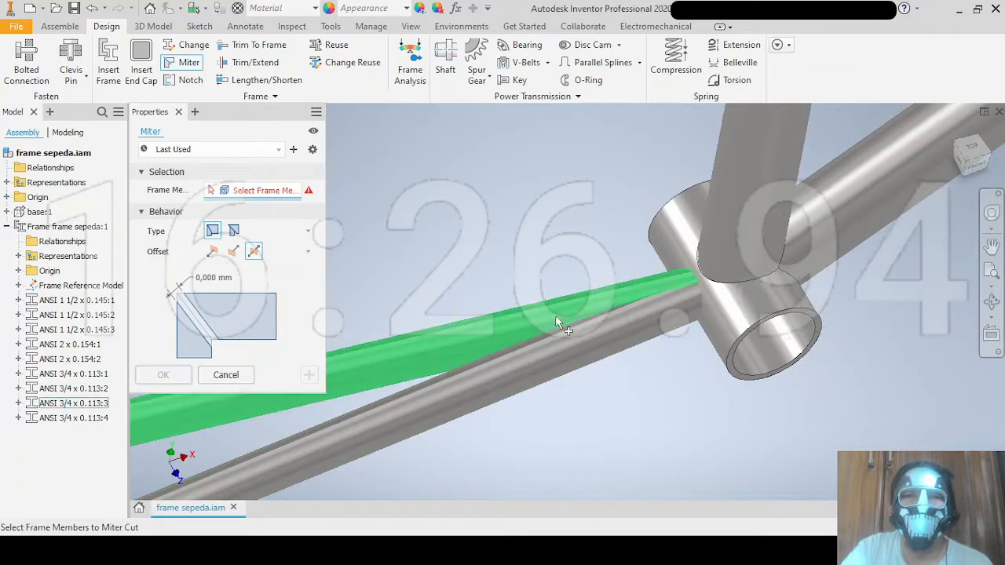
left_click(551, 315)
left_click(574, 353)
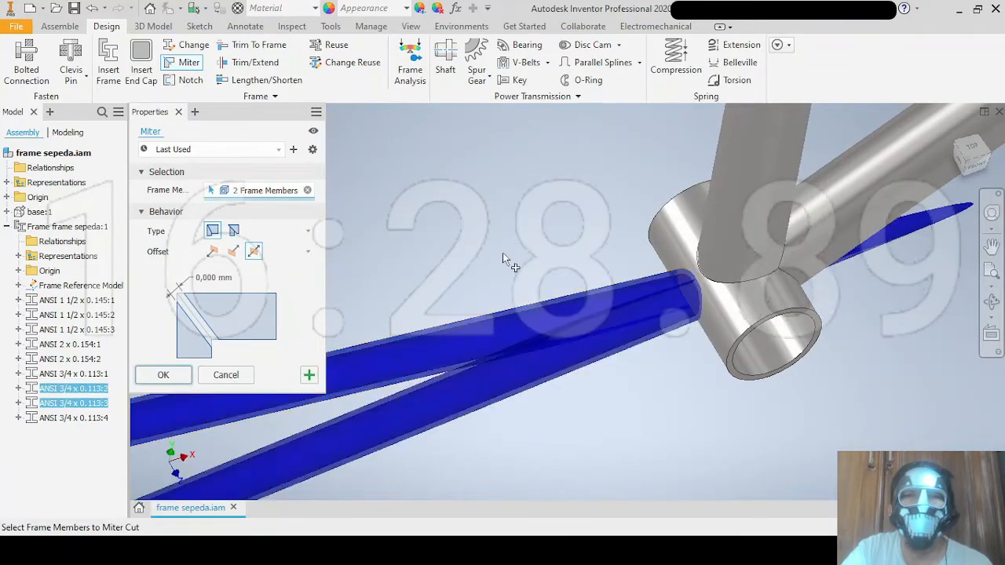
scroll(685, 271, "down", 2)
left_click(165, 375)
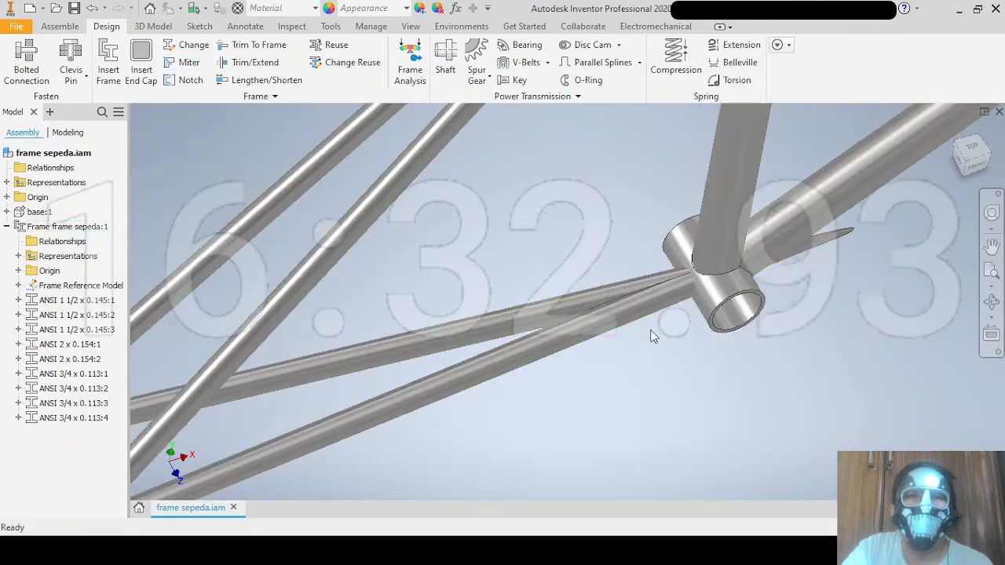
Miter the two seatstays, ANSI 3/4 x 0.113:1 and 0.113:4, where they meet at the top of the seat tube.
scroll(652, 333, "up", 3)
middle_click_drag(618, 294, 561, 507)
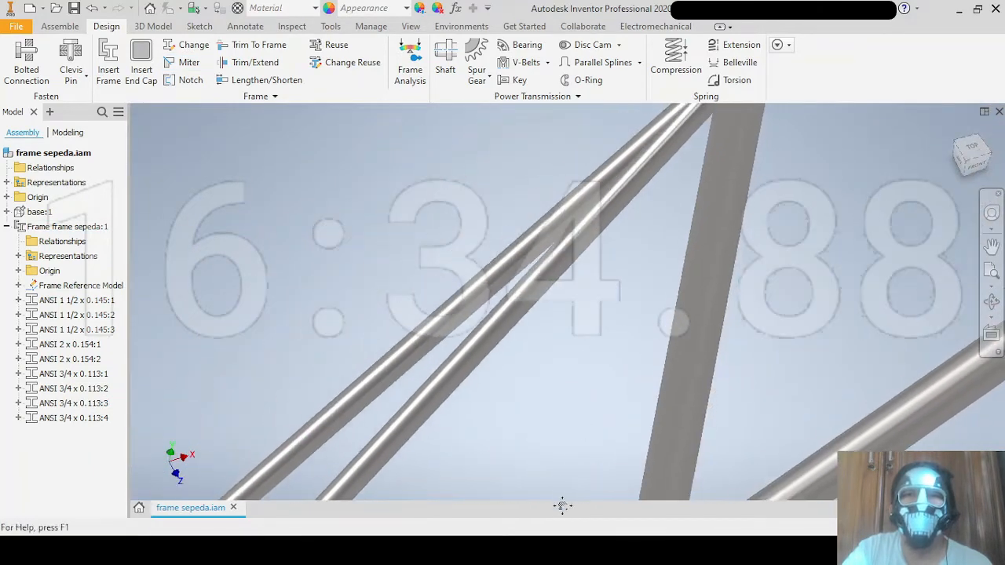
middle_click_drag(619, 261, 582, 361)
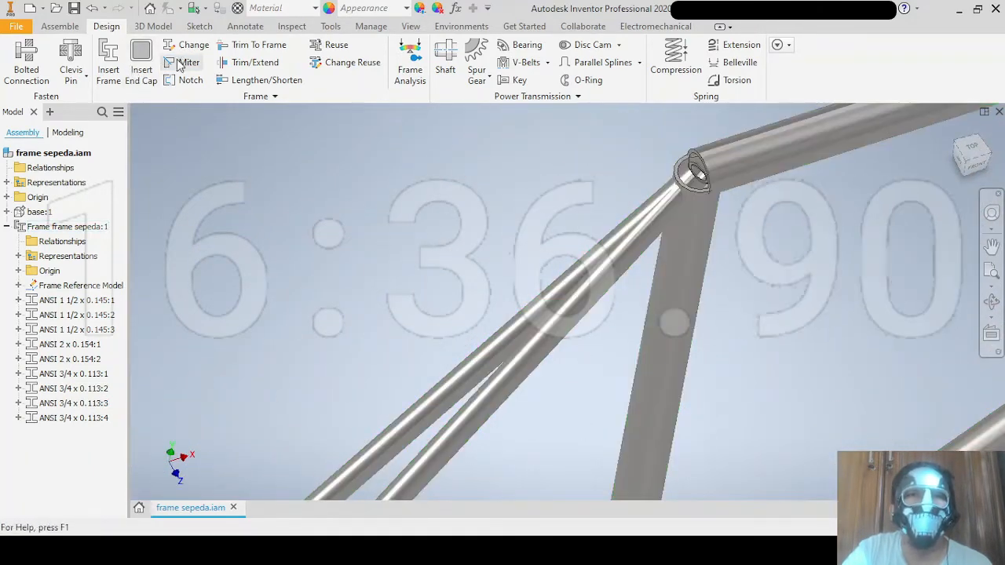
left_click(181, 63)
left_click(564, 275)
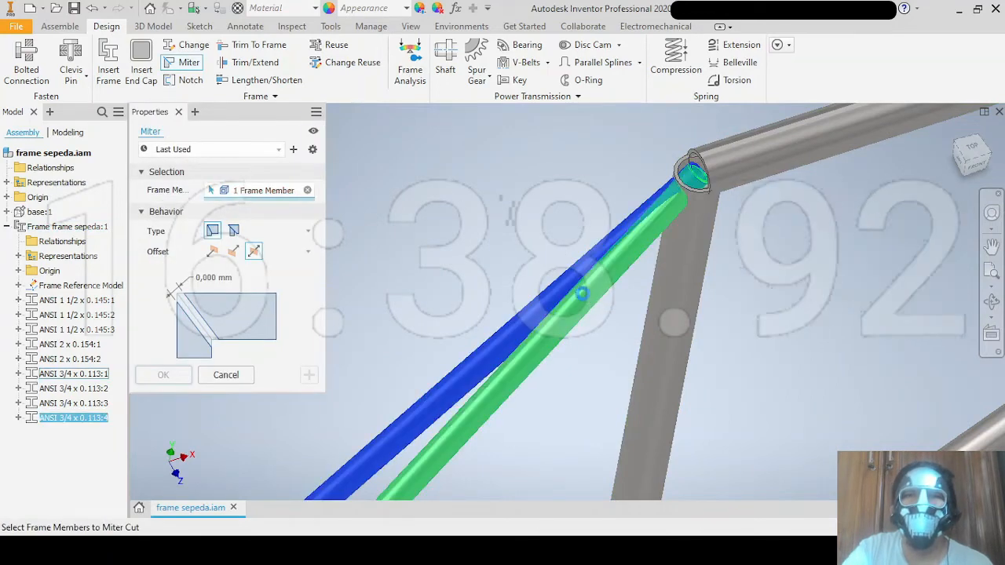
left_click(581, 293)
scroll(615, 202, "up", 2)
middle_click_drag(598, 208, 484, 250)
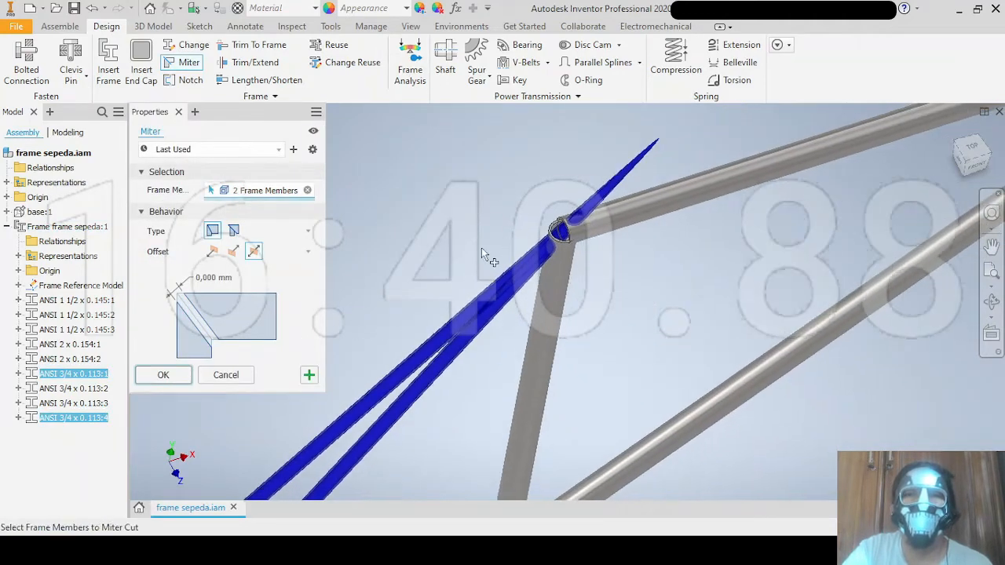
left_click(163, 375)
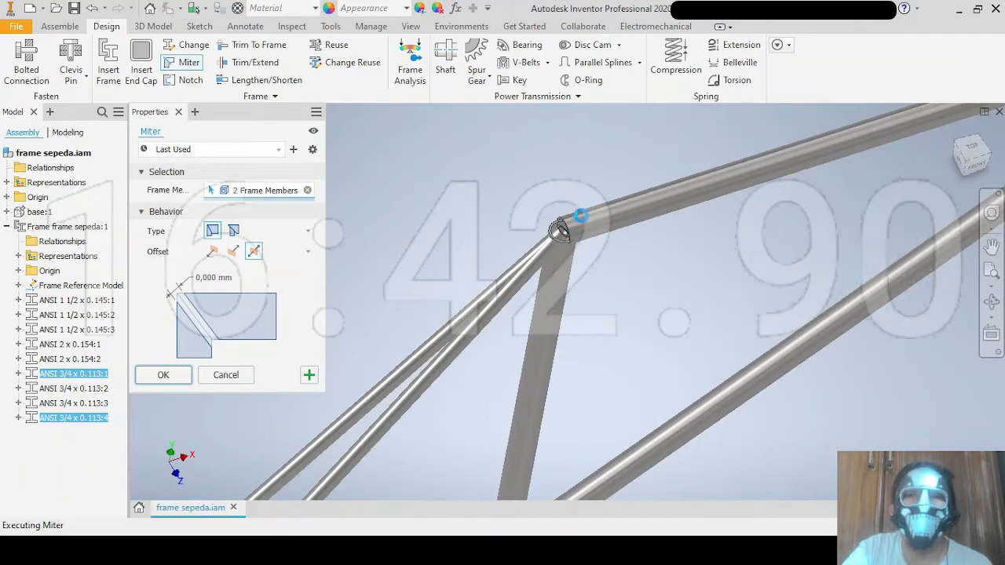
middle_click_drag(508, 281, 552, 255, "shift")
middle_click_drag(576, 215, 549, 302)
scroll(518, 197, "down", 2)
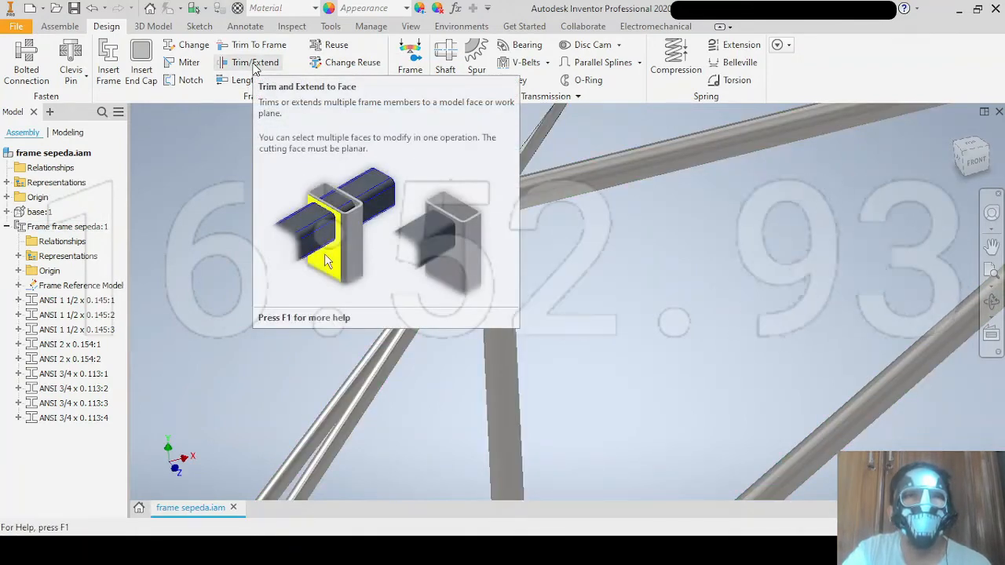
left_click(253, 65)
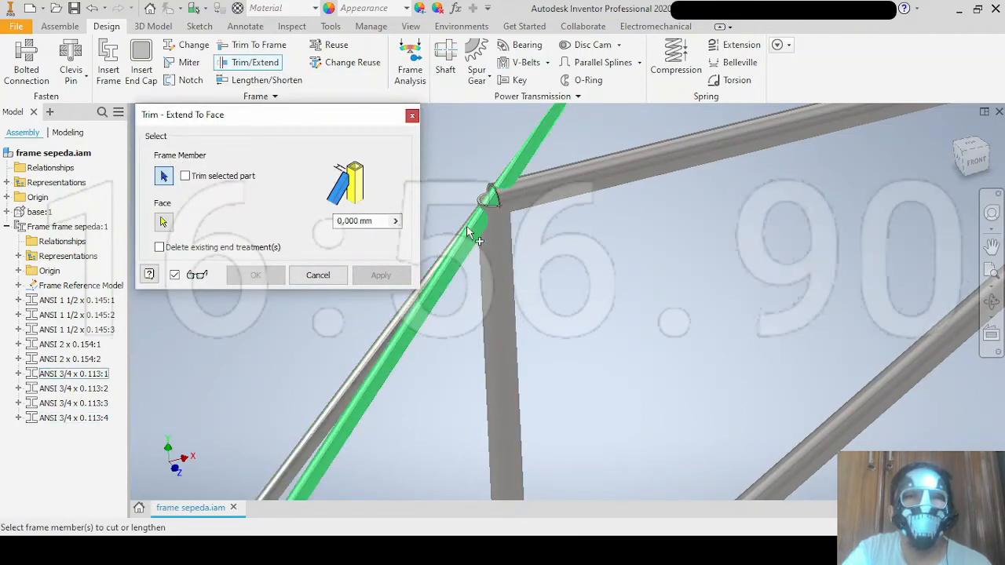
left_click(412, 117)
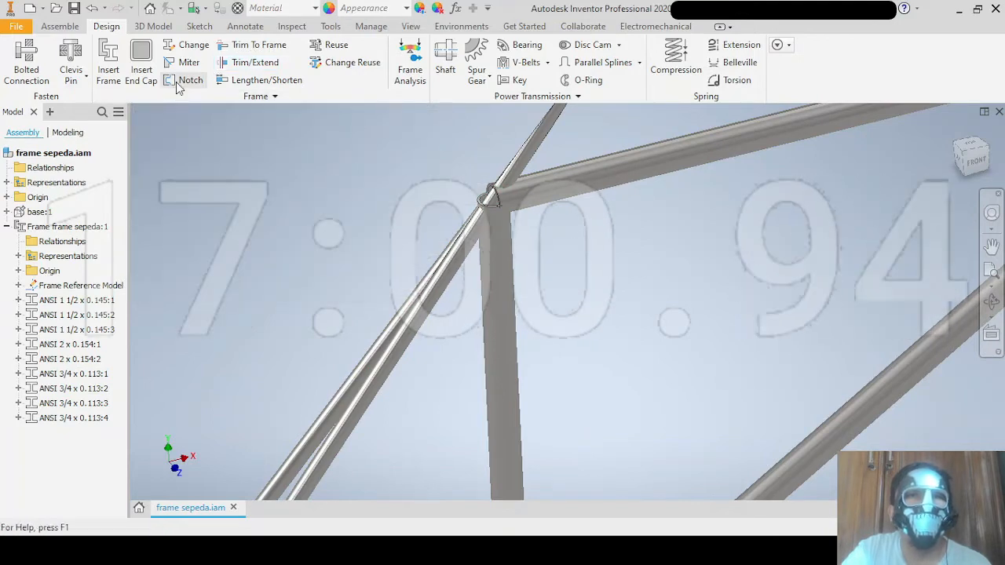
Set up a notch on both chainstays with the bottom bracket shell as the notch tool.
middle_click_drag(449, 310, 416, 118)
middle_click_drag(475, 370, 493, 206)
scroll(463, 352, "up", 5)
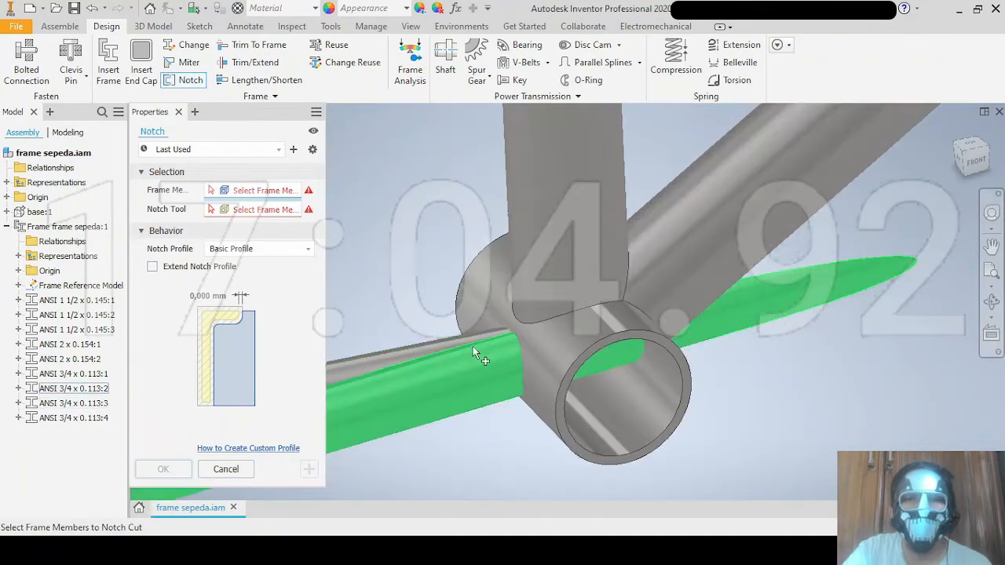
left_click(472, 356)
left_click(447, 335)
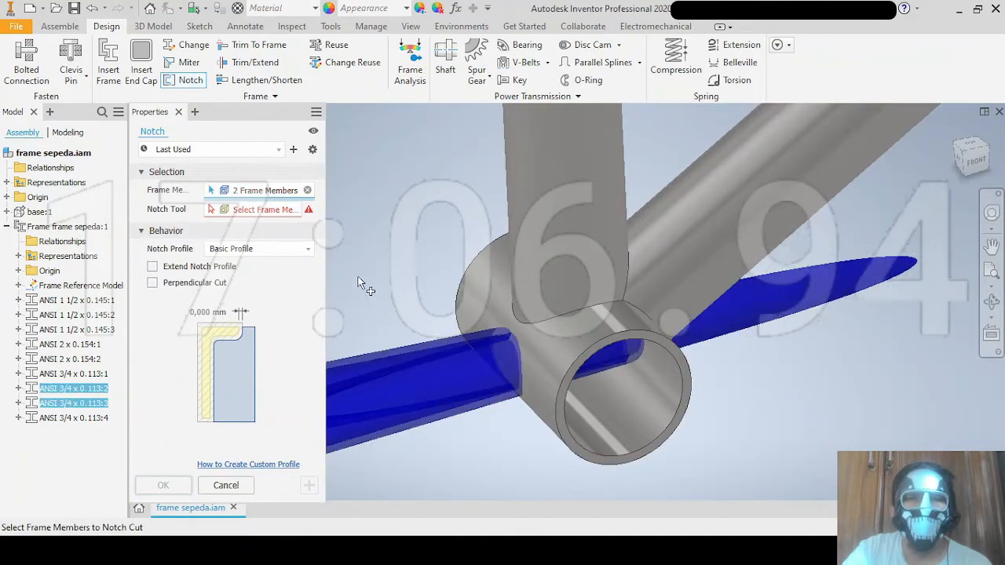
left_click(503, 322)
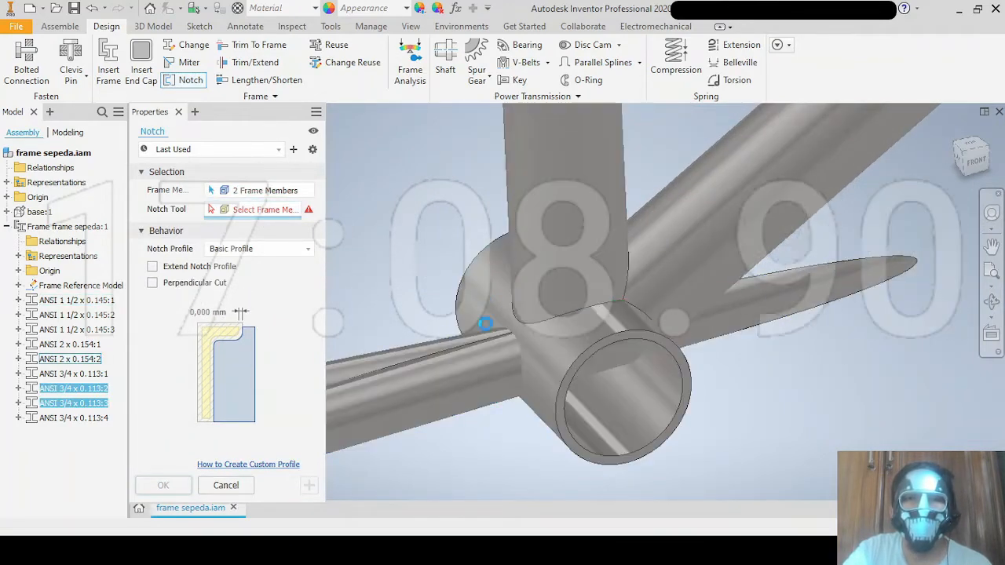
Examine the chainstay notch preview at the bottom bracket shell and the stay ends at the seat joint, and cancel the notch.
middle_click_drag(699, 408, 668, 352, "shift")
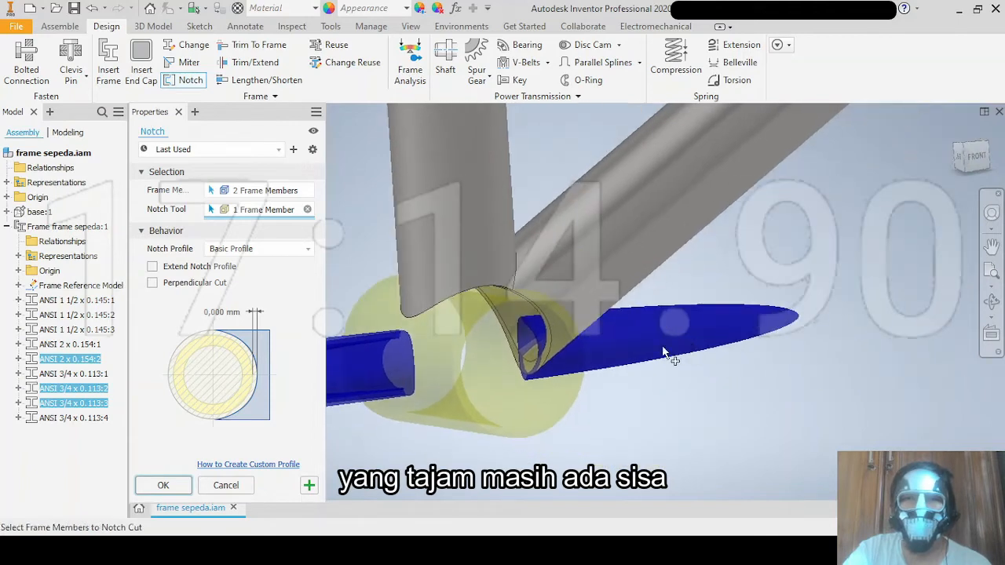
scroll(744, 334, "up", 4)
middle_click_drag(745, 335, 630, 421)
scroll(575, 335, "down", 3)
scroll(590, 334, "up", 2)
scroll(630, 421, "up", 5)
scroll(619, 262, "down", 4)
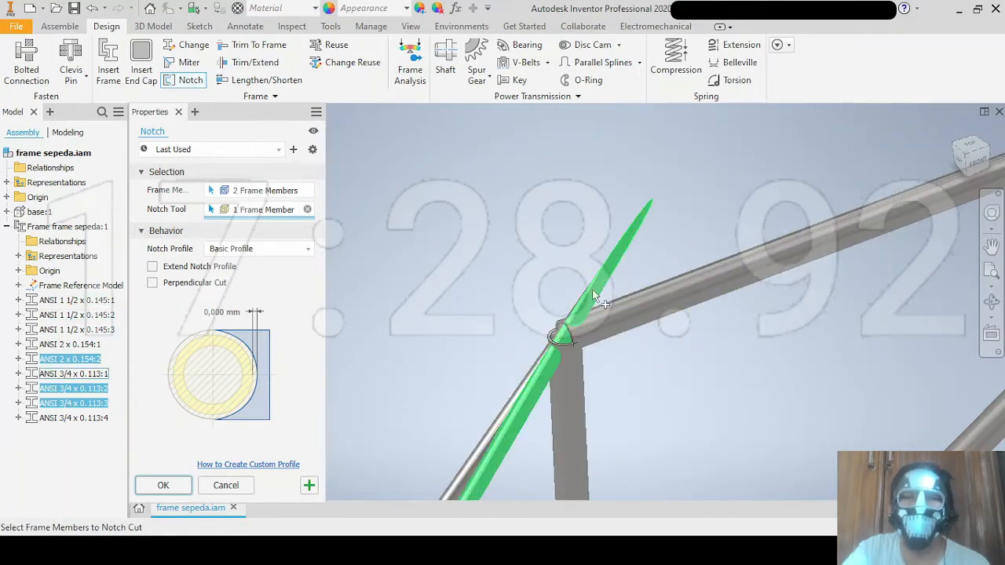
scroll(597, 295, "up", 1)
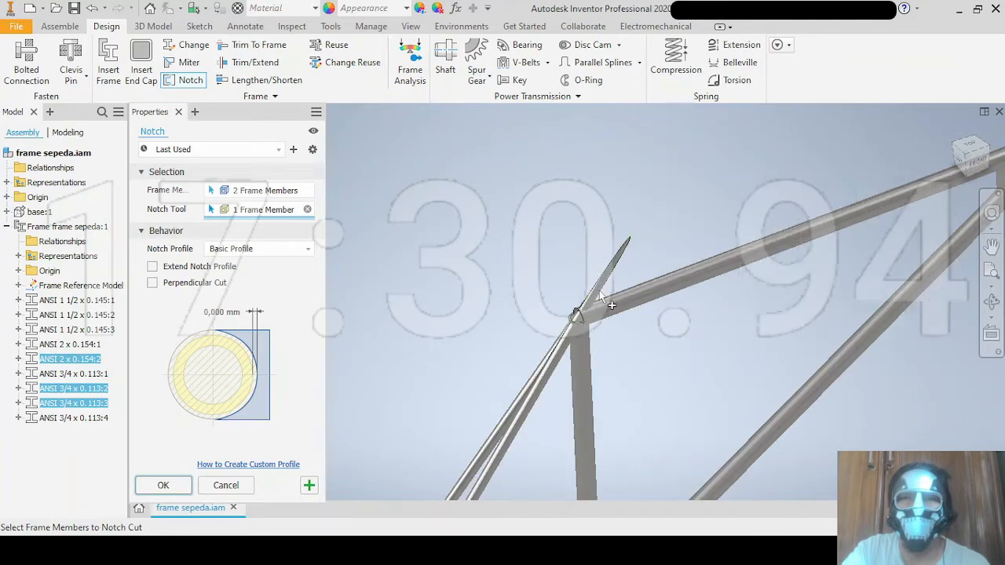
middle_click_drag(617, 338, 577, 220)
middle_click_drag(652, 404, 701, 296)
scroll(630, 382, "down", 3)
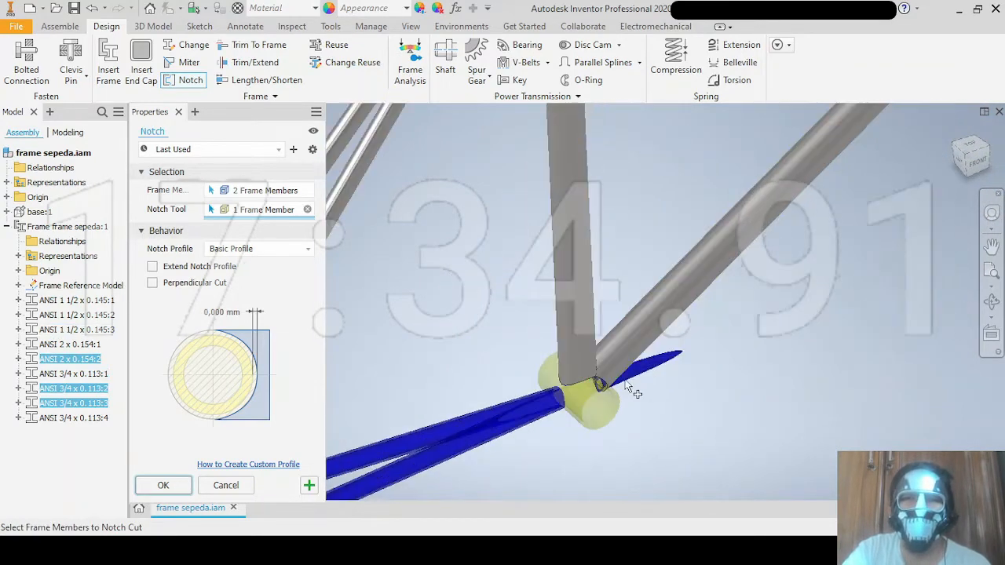
left_click(224, 486)
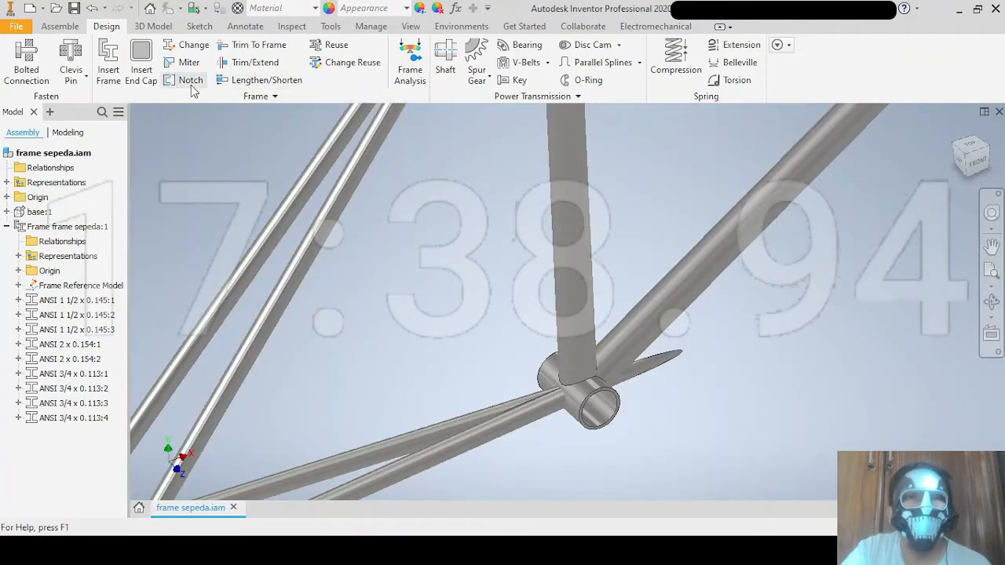
Set up a Trim/Extend of the two chainstays, ANSI 3/4 x 0.113:2 and 0.113:3, to the YZ Plane of base:1.
left_click(249, 62)
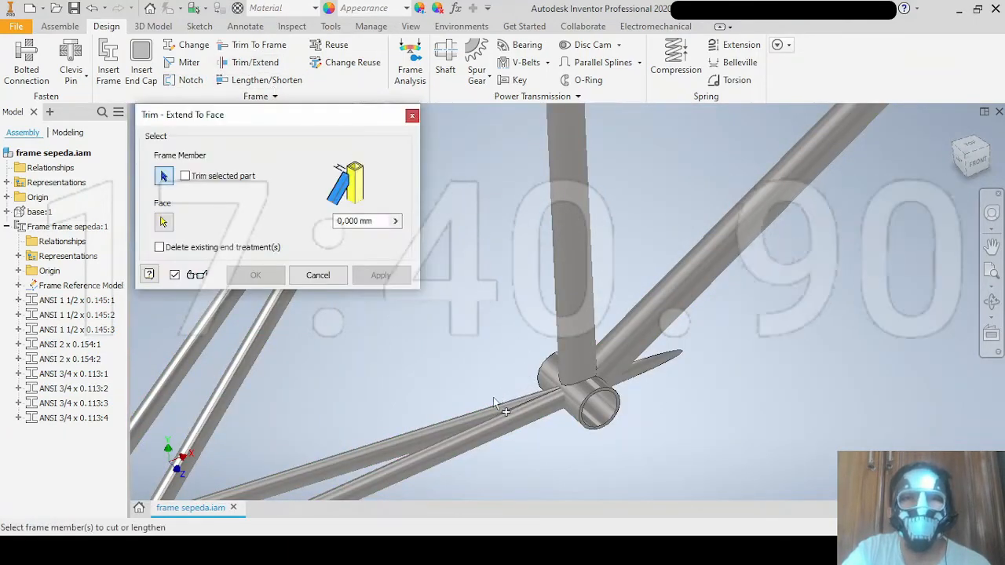
left_click(491, 407)
left_click(511, 414)
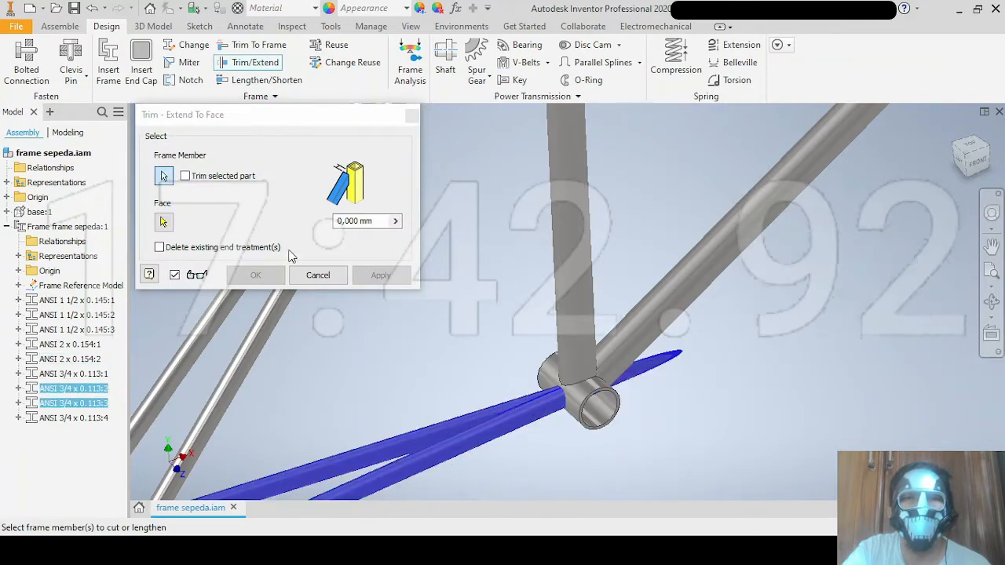
left_click(164, 223)
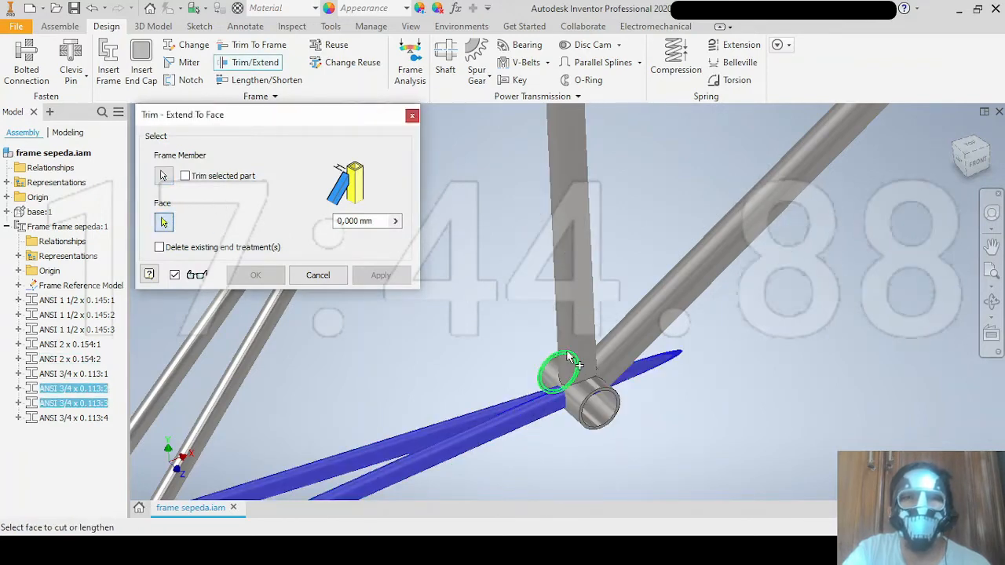
middle_click_drag(559, 370, 538, 331, "shift")
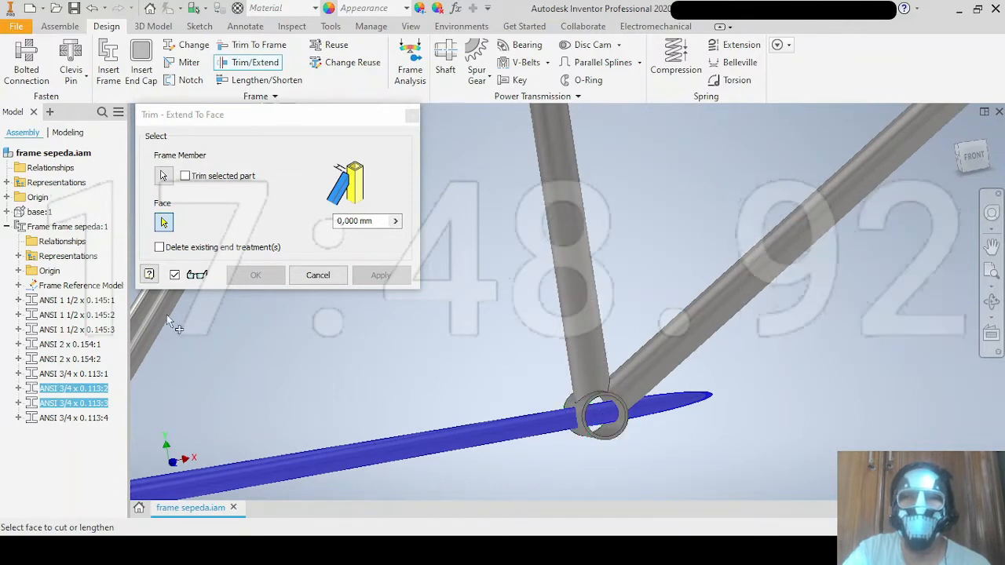
left_click(7, 212)
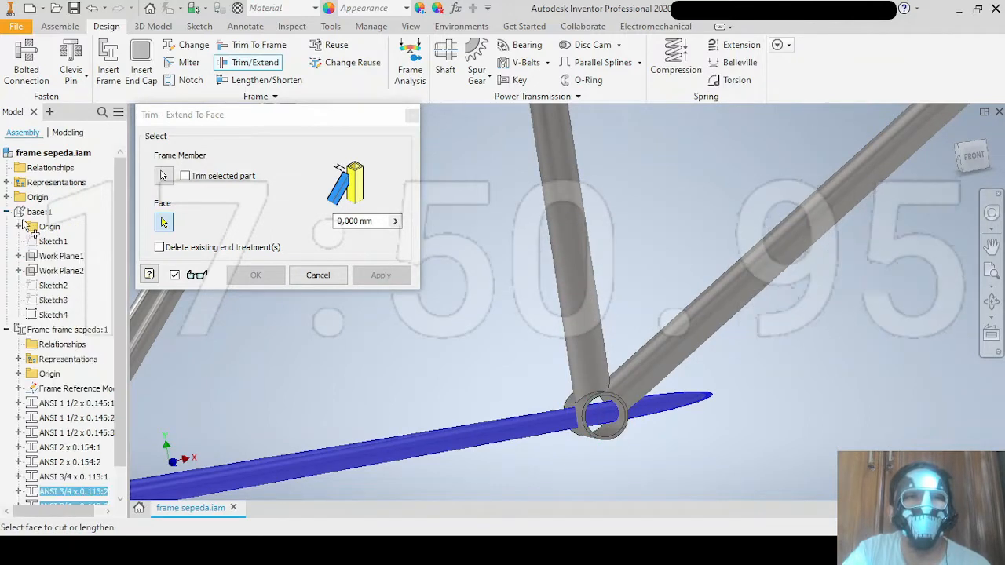
left_click(18, 227)
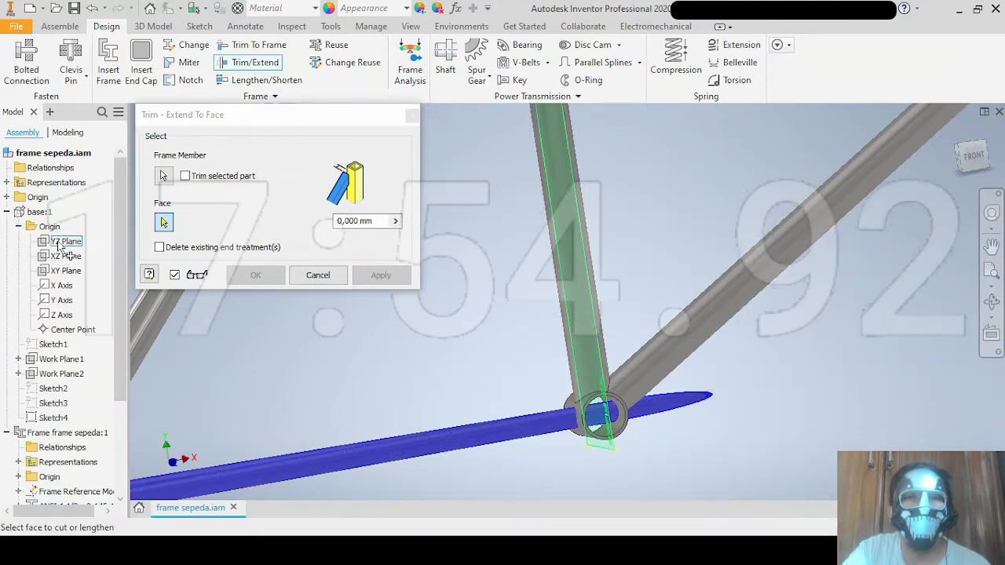
left_click(63, 241)
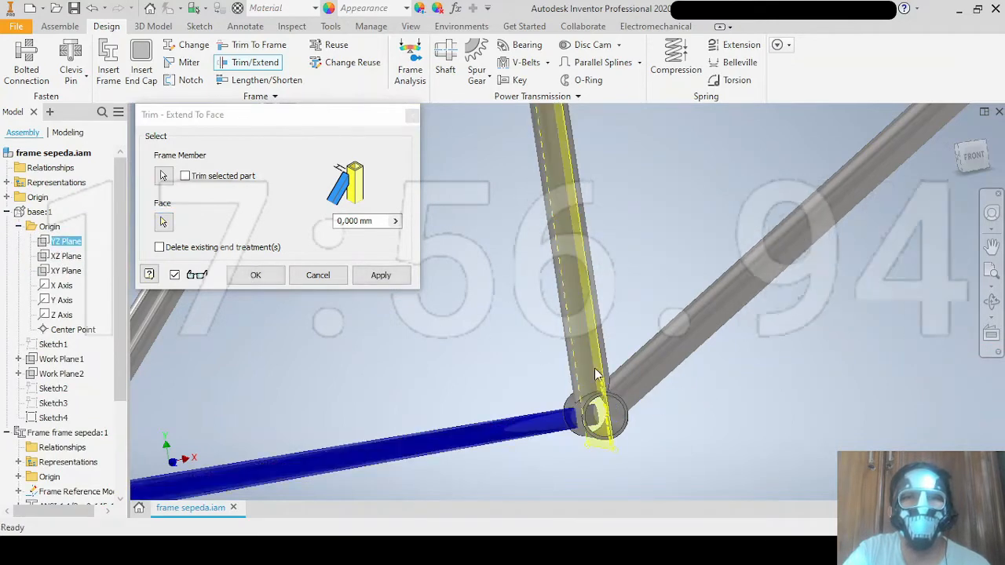
Add both seatstays to the trim selection and trim all four stays to the YZ Plane with a 0 mm offset.
middle_click_drag(595, 375, 557, 330, "shift")
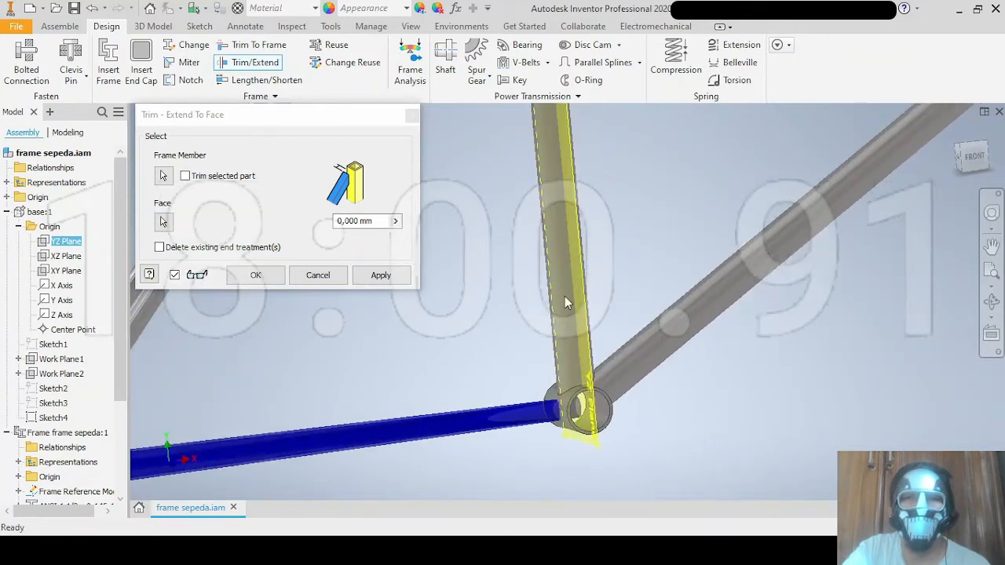
scroll(565, 303, "down", 2)
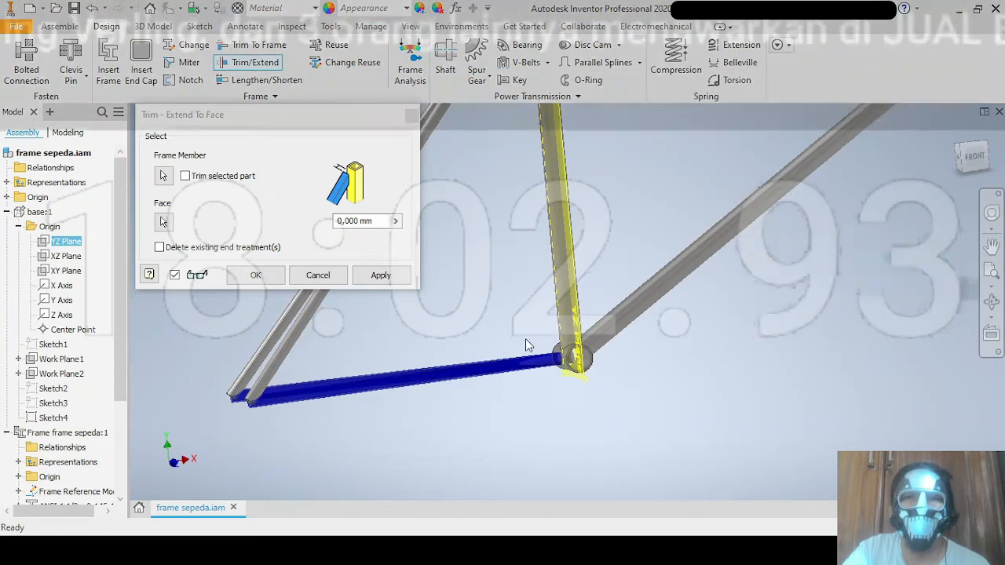
middle_click_drag(527, 342, 578, 347, "shift")
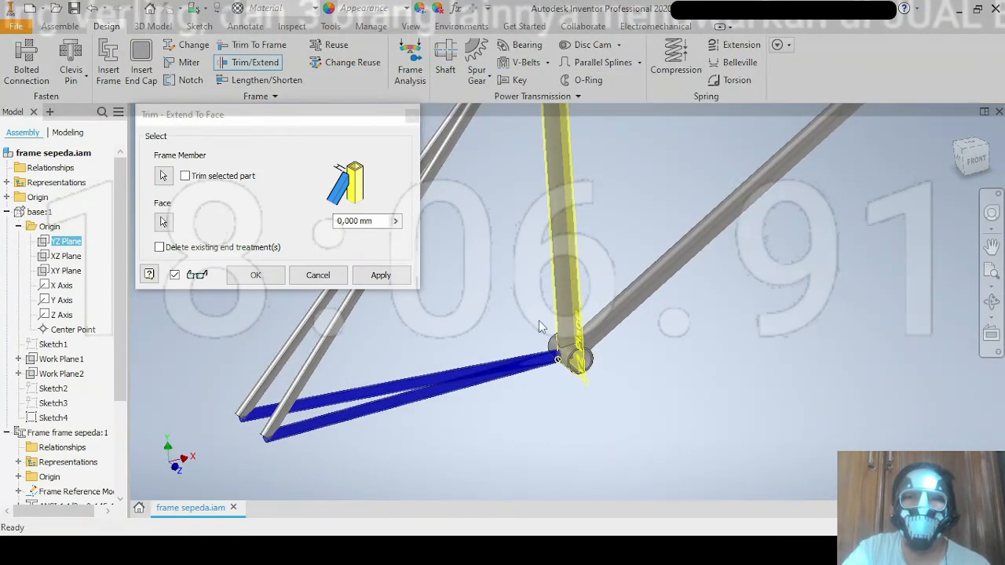
scroll(574, 366, "down", 4)
middle_click_drag(568, 372, 520, 355, "shift")
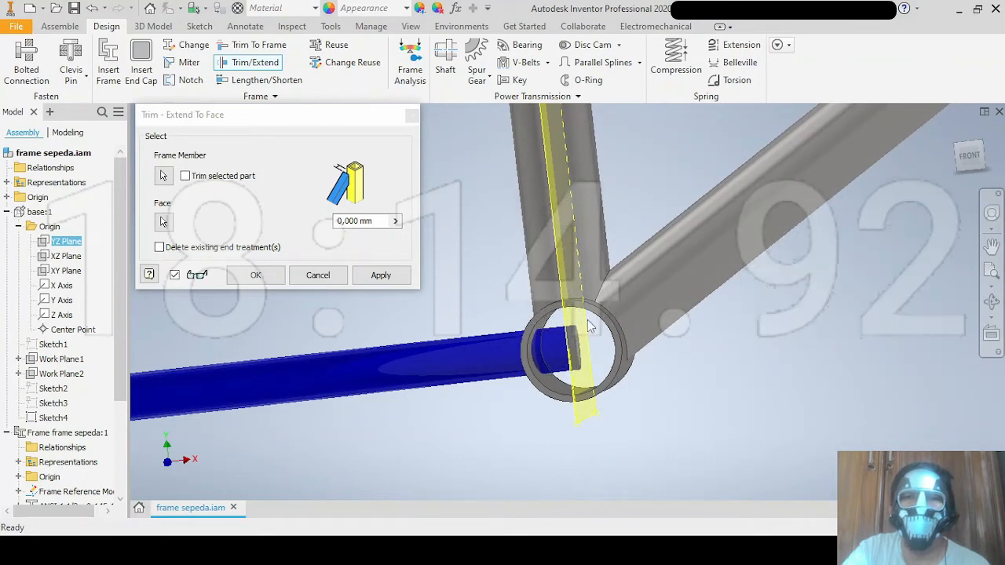
scroll(532, 314, "down", 5)
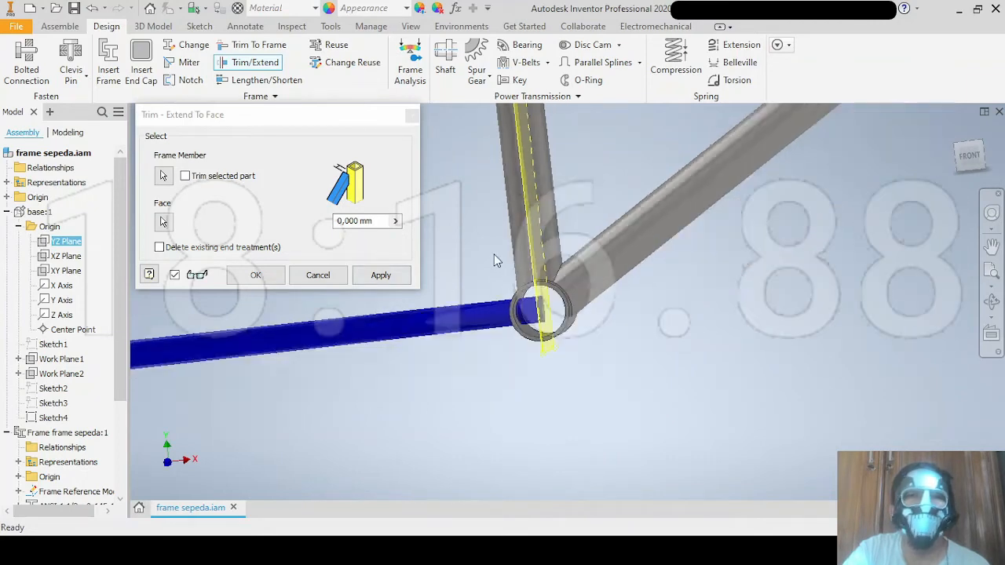
scroll(457, 195, "down", 5)
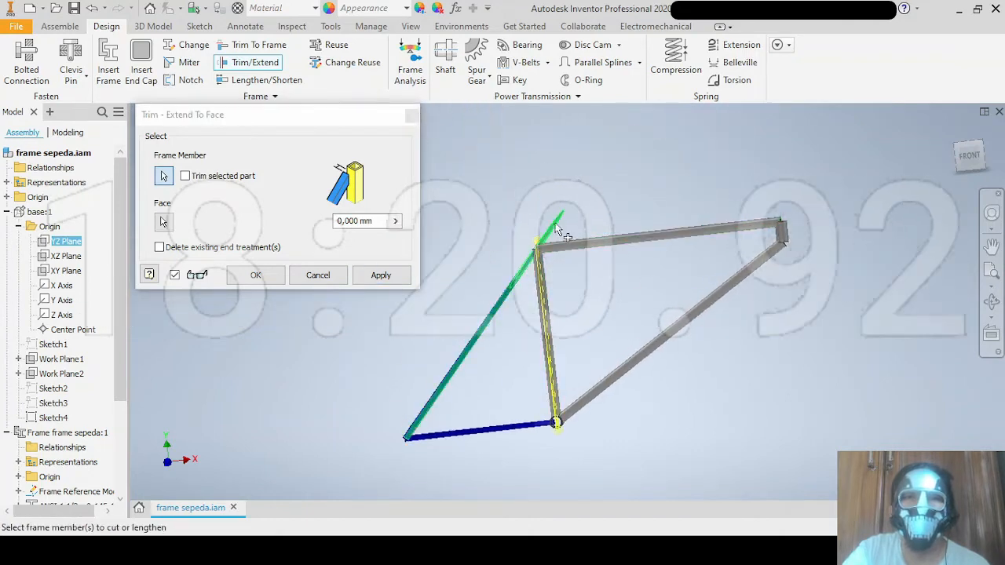
middle_click_drag(498, 291, 547, 309, "shift")
scroll(541, 272, "up", 3)
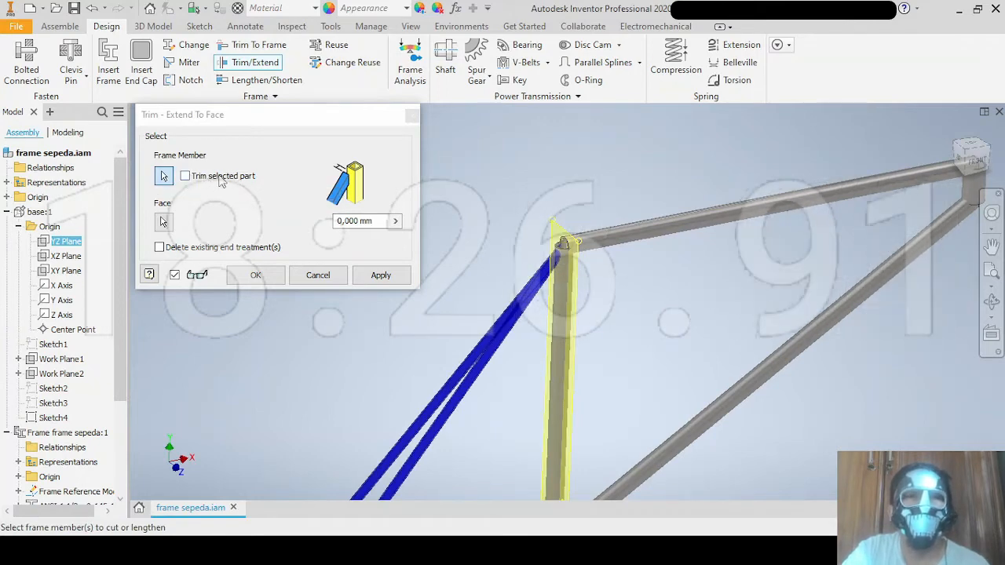
scroll(528, 238, "up", 3)
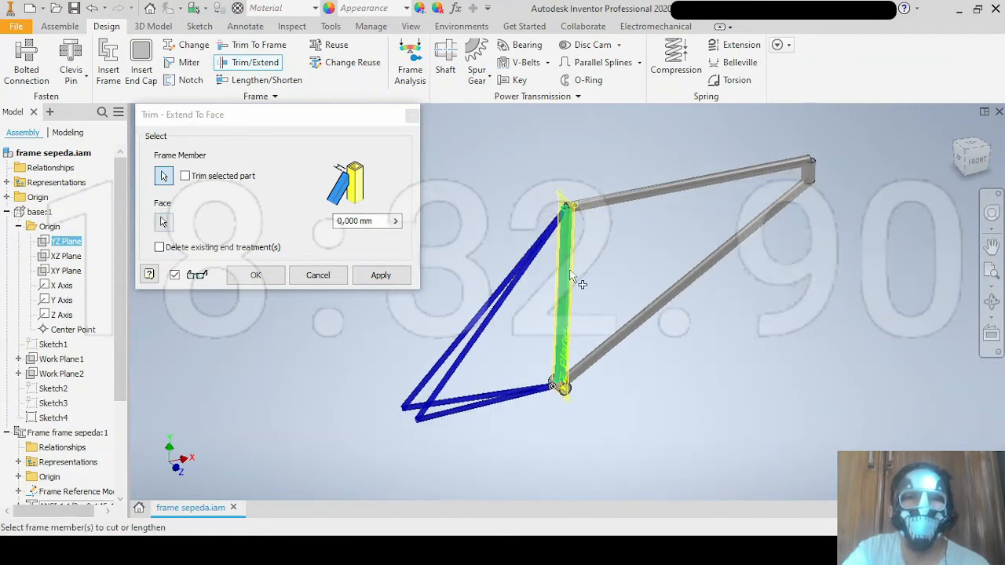
left_click(260, 281)
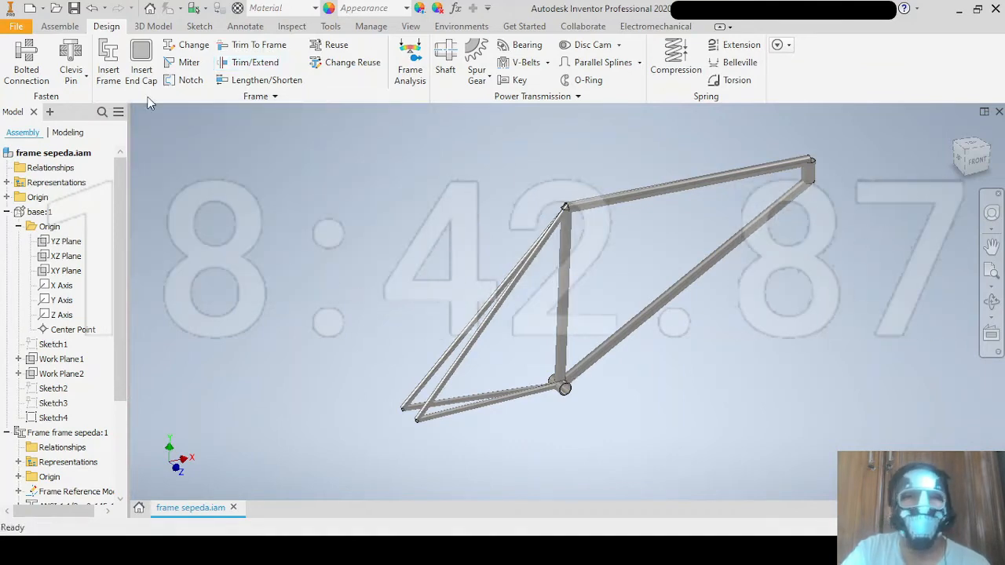
Notch both chainstays with the bottom bracket shell as the notch tool, using the Basic Profile.
left_click(186, 81)
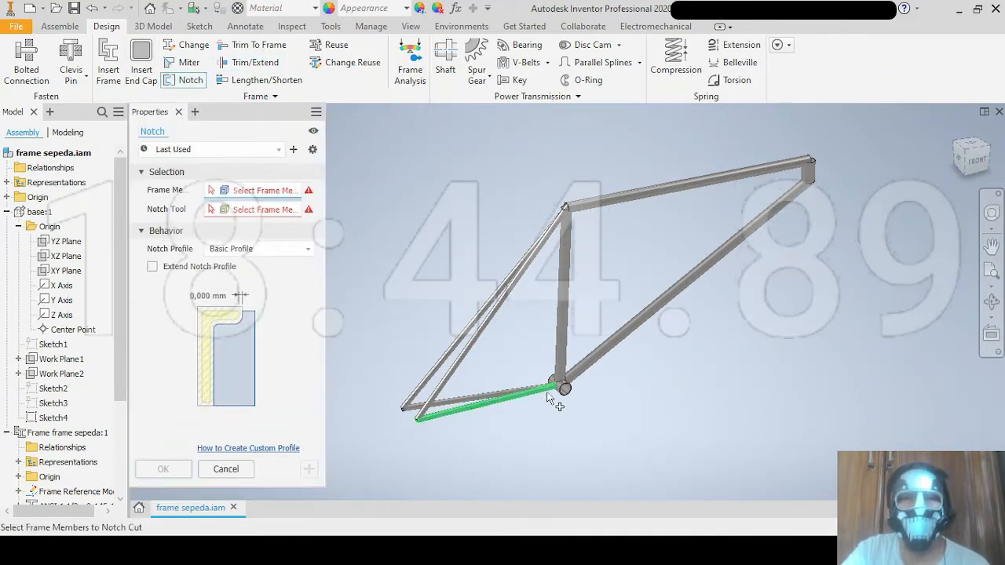
scroll(569, 397, "up", 4)
left_click(453, 377)
scroll(438, 359, "down", 3)
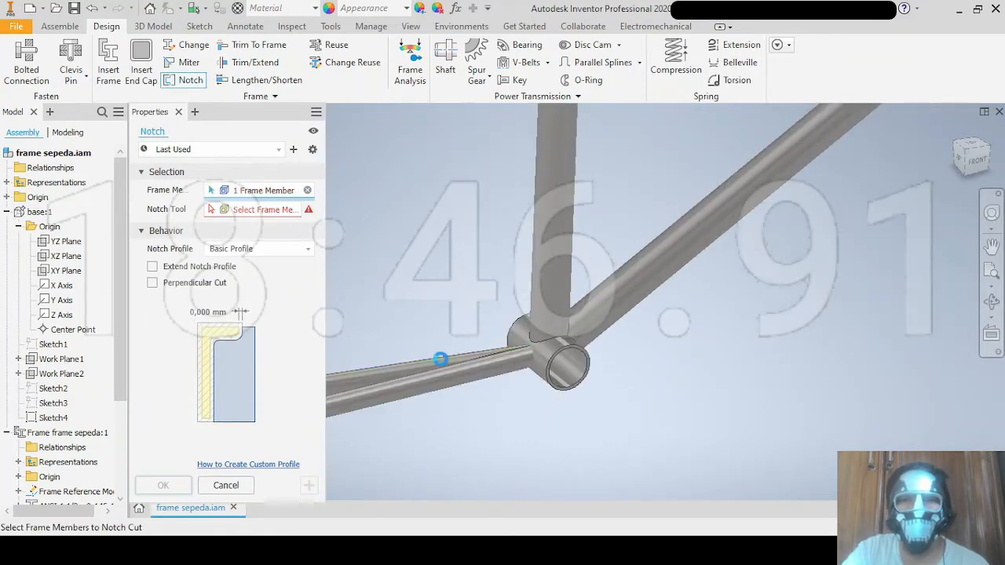
scroll(550, 374, "up", 3)
right_click(432, 307)
left_click(486, 298)
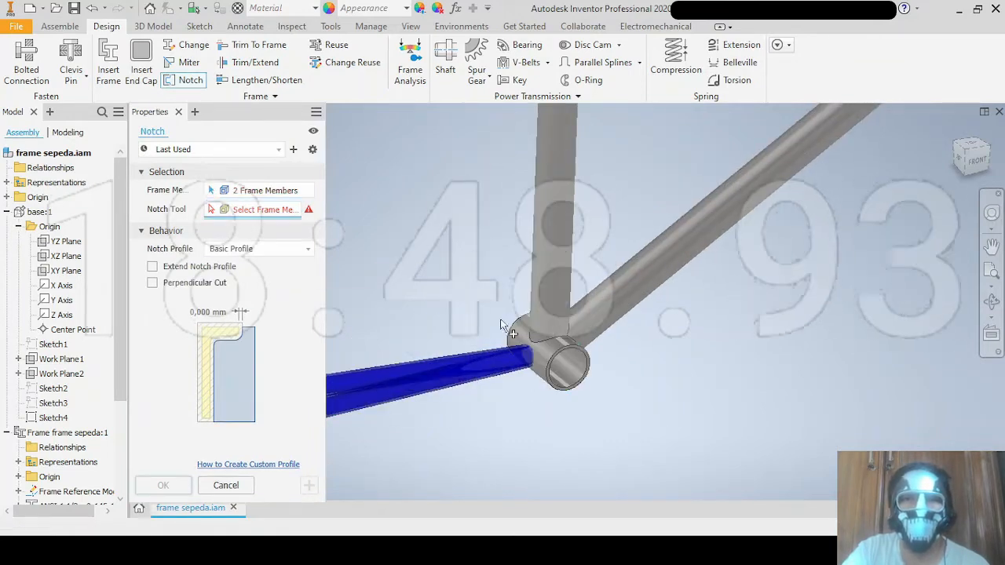
left_click(548, 383)
mouse_move(578, 404)
middle_mouse_down("shift")
mouse_move(552, 378)
mouse_move(572, 393)
middle_mouse_up("shift")
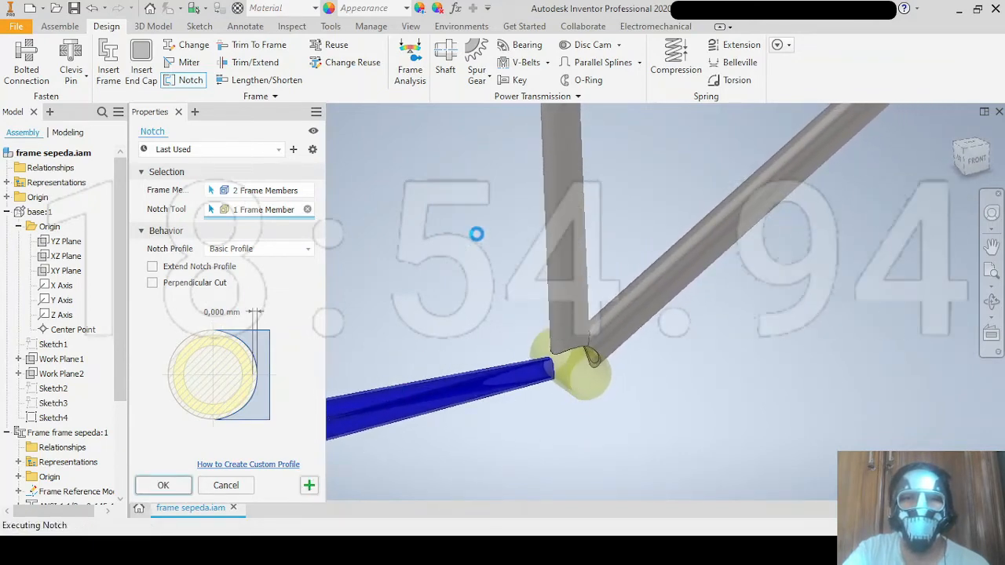
Set up a notch of both seatstays with the seat tube as the notch tool, using the Basic Profile.
scroll(475, 229, "up", 3)
middle_click_drag(469, 200, 487, 393)
scroll(493, 285, "down", 3)
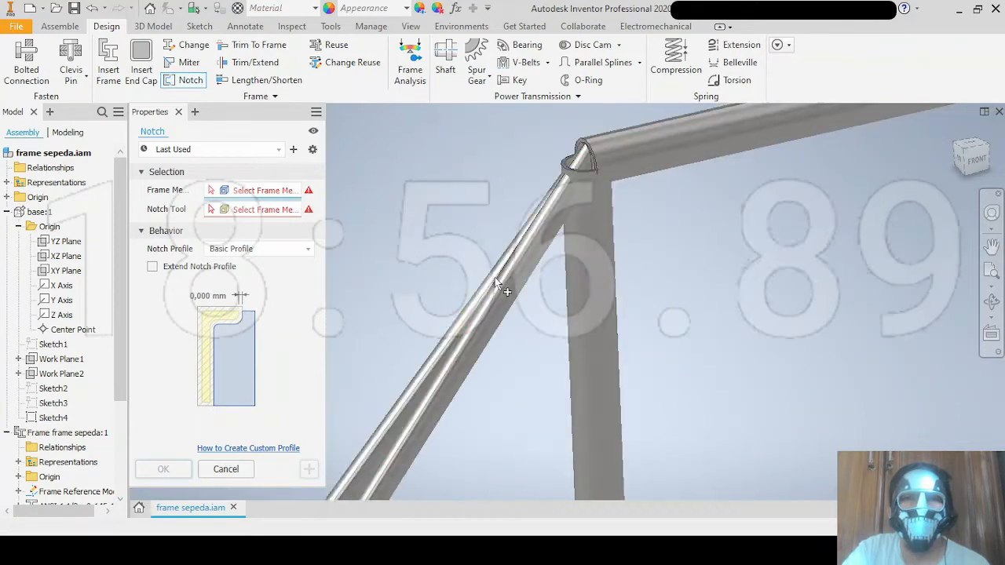
middle_click_drag(458, 172, 414, 222)
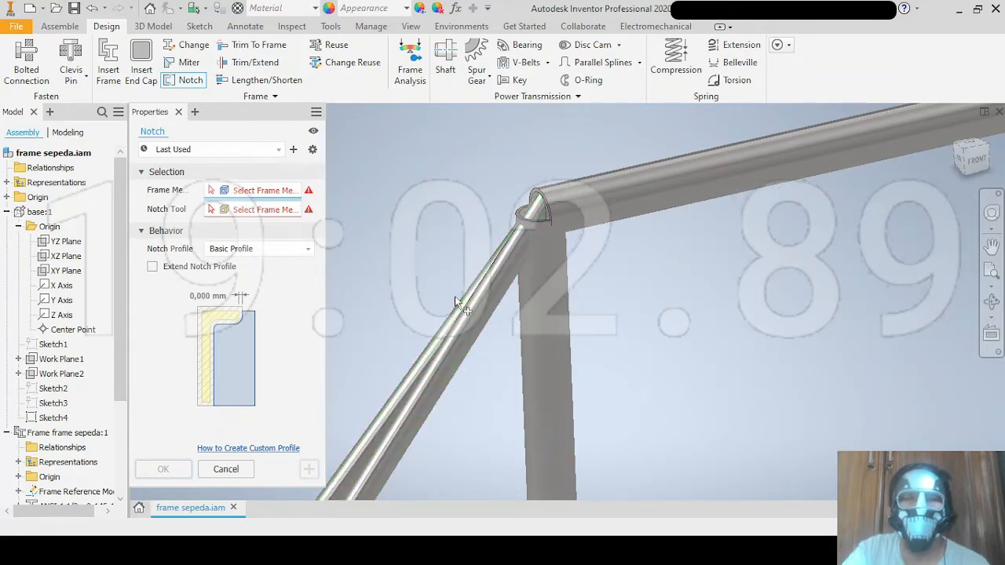
middle_click_drag(442, 320, 499, 283)
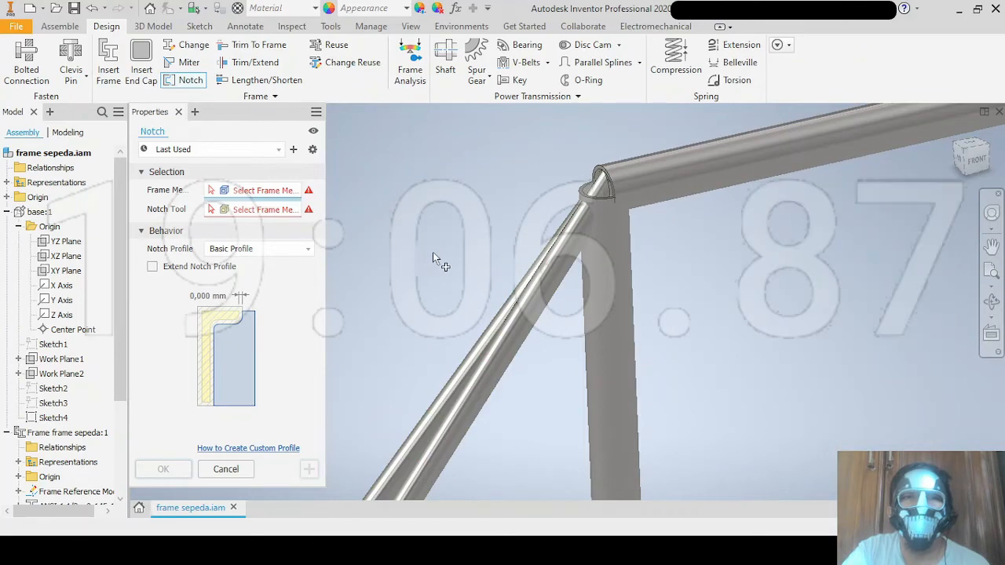
mouse_move(494, 274)
middle_mouse_down()
mouse_move(405, 282)
mouse_move(495, 284)
middle_mouse_up()
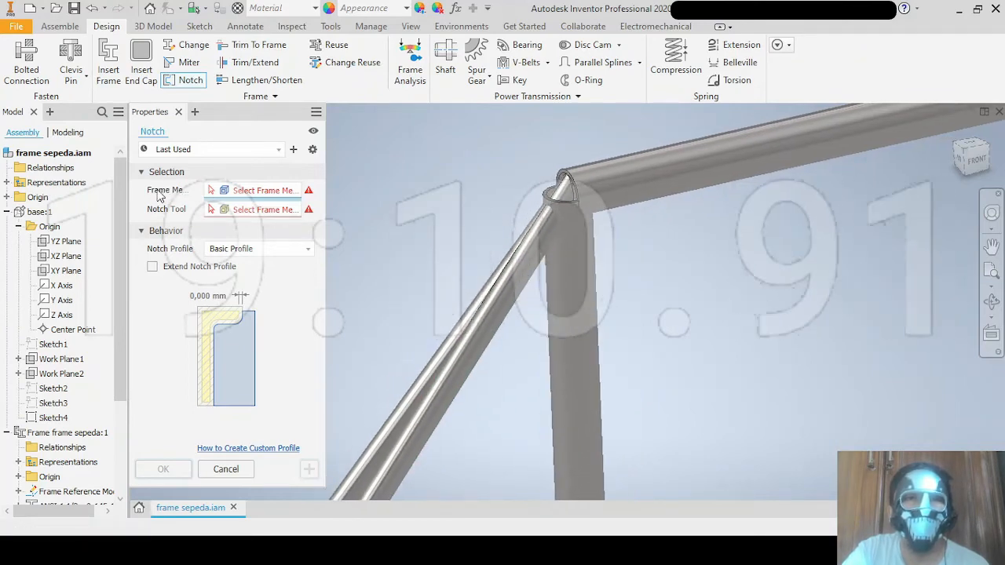
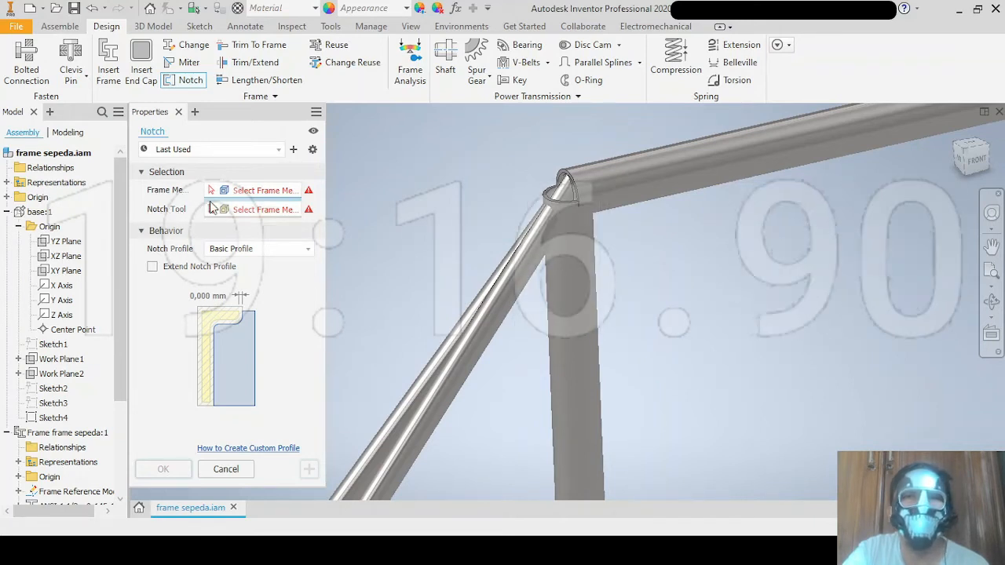
left_click(509, 320)
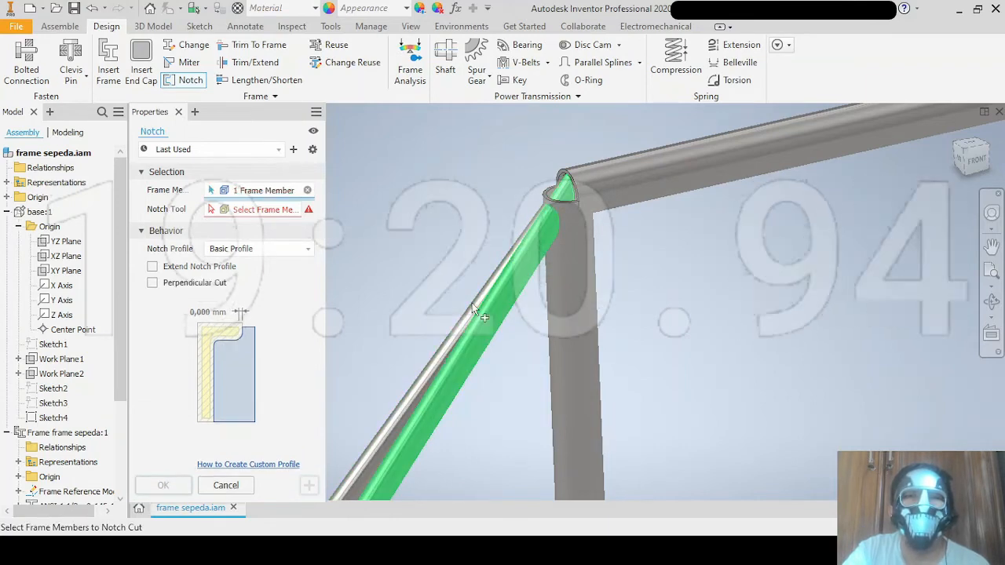
left_click(477, 318)
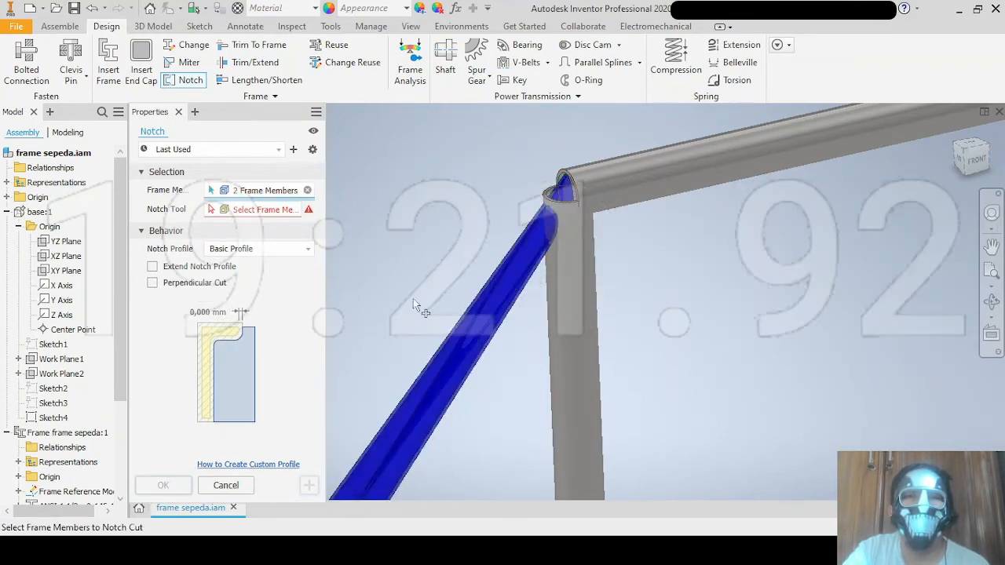
right_click(440, 174)
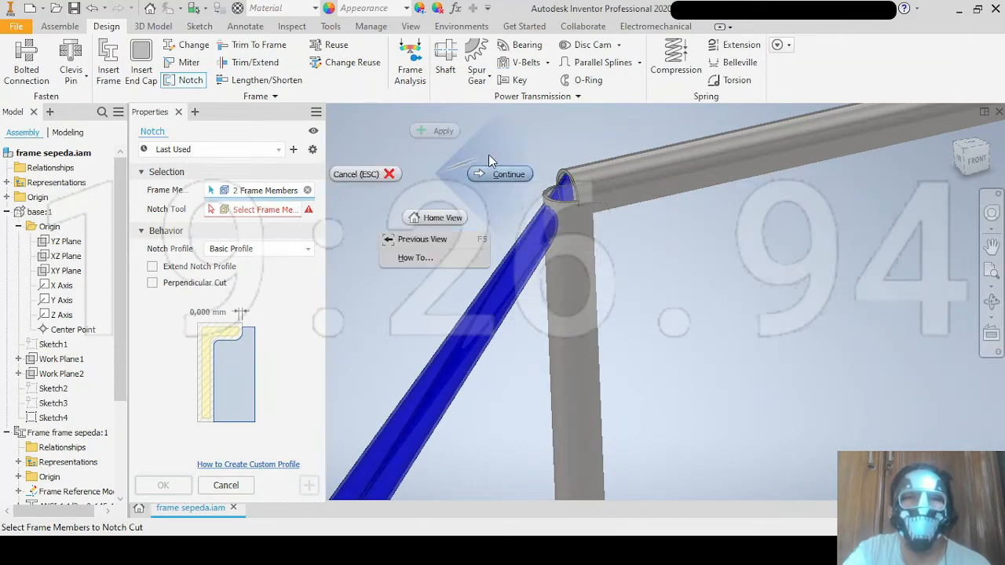
left_click(489, 154)
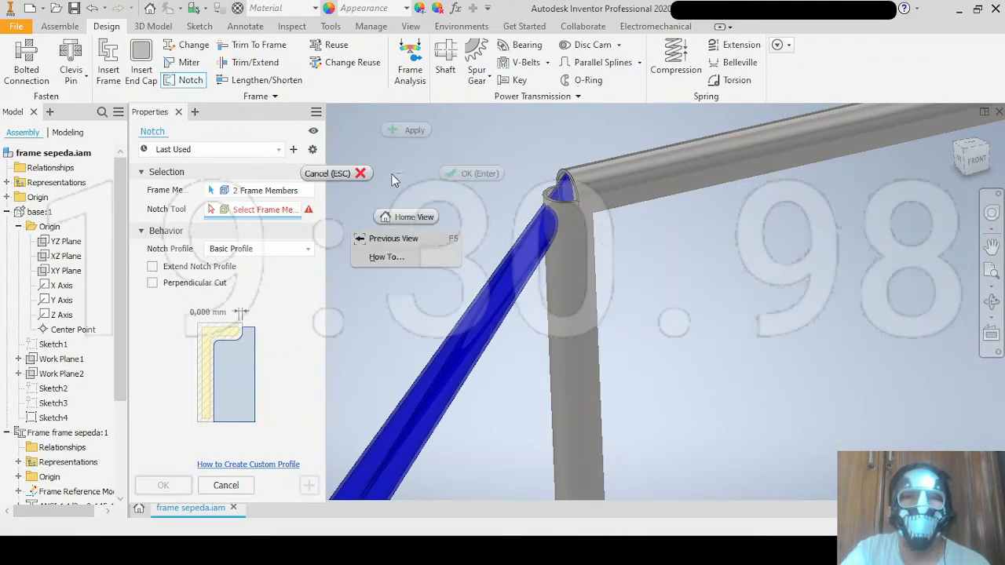
left_click(339, 205)
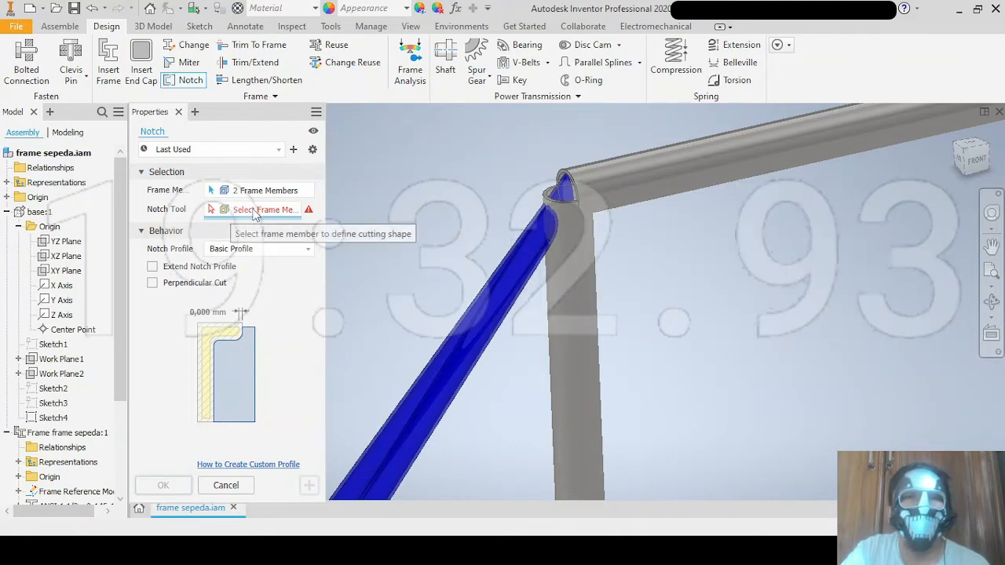
left_click(573, 289)
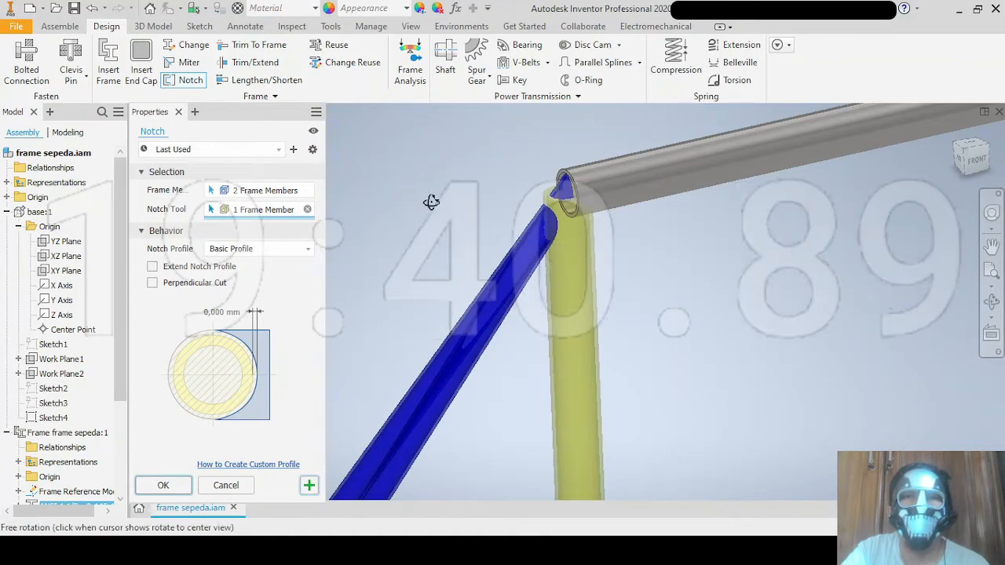
Examine the seatstay notch preview at the seat joint from the front and from above, and cancel the notch.
middle_click_drag(432, 202, 448, 227, "shift")
right_click(491, 239)
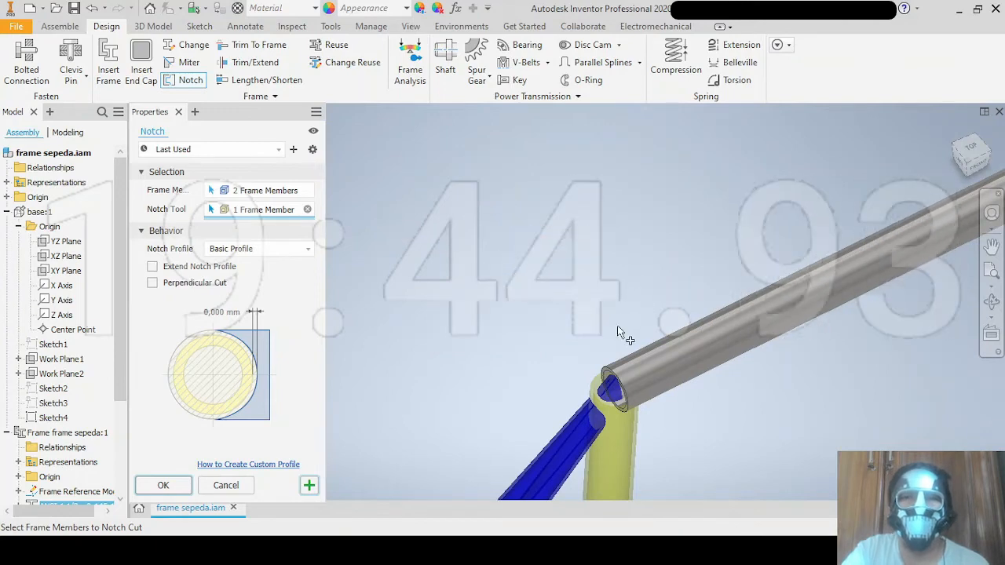
middle_click_drag(623, 332, 609, 263, "shift")
left_click(976, 159)
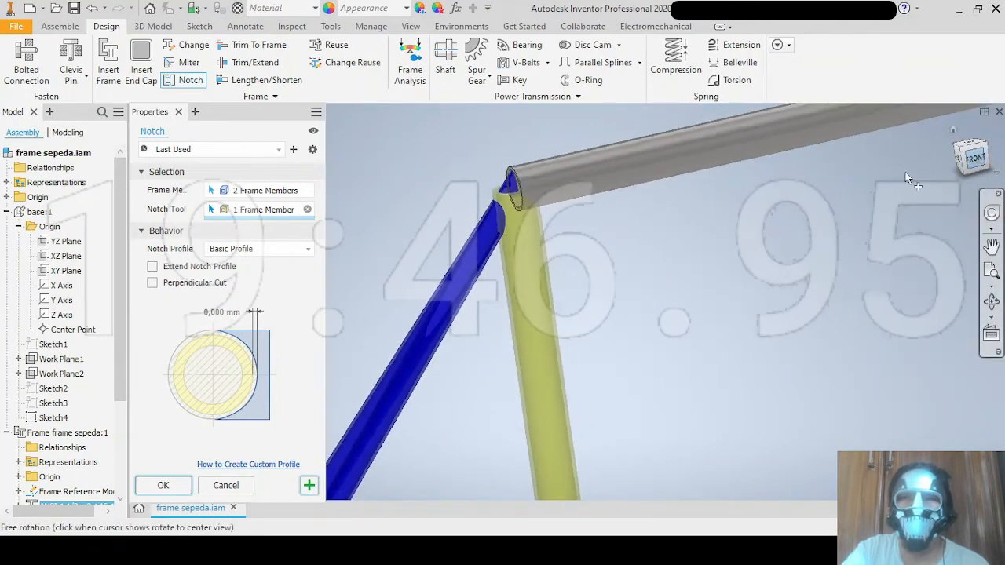
scroll(519, 224, "down", 5)
scroll(524, 228, "down", 3)
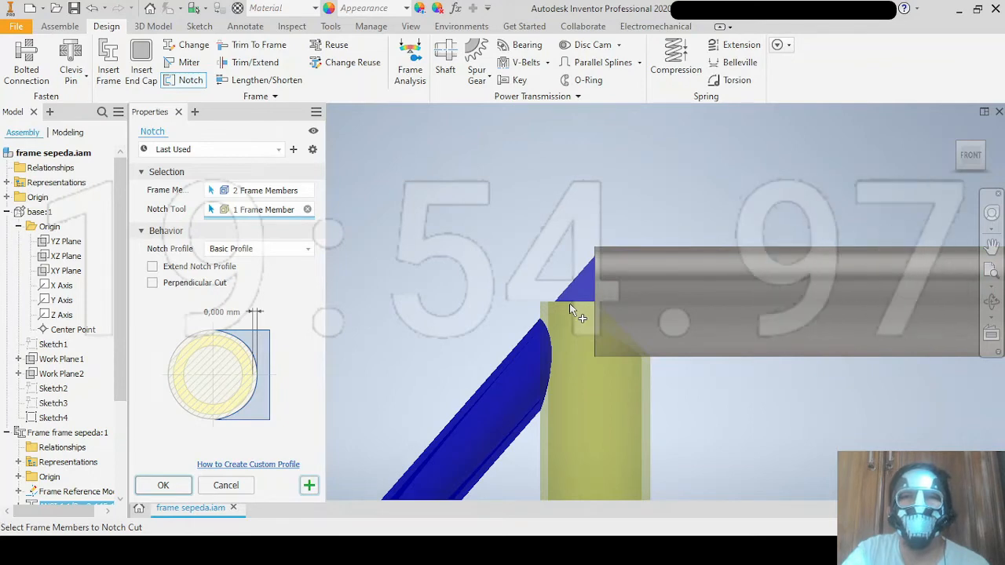
scroll(570, 304, "up", 2)
middle_click_drag(566, 311, 571, 375, "shift")
scroll(566, 371, "down", 5)
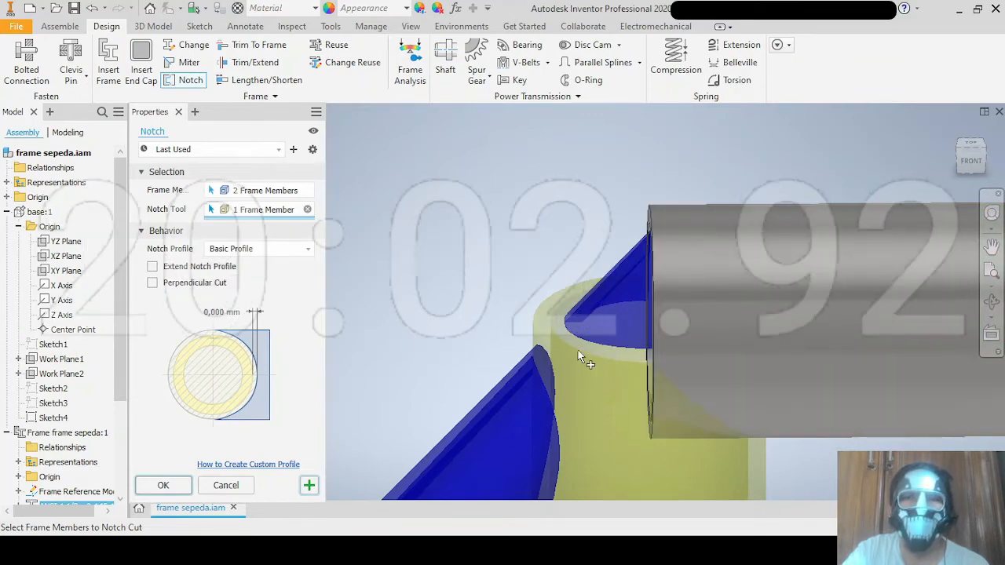
key("Return")
Try to lengthen the seat tube by 80 mm at its upper end with Lengthen/Shorten.
scroll(589, 322, "down", 10)
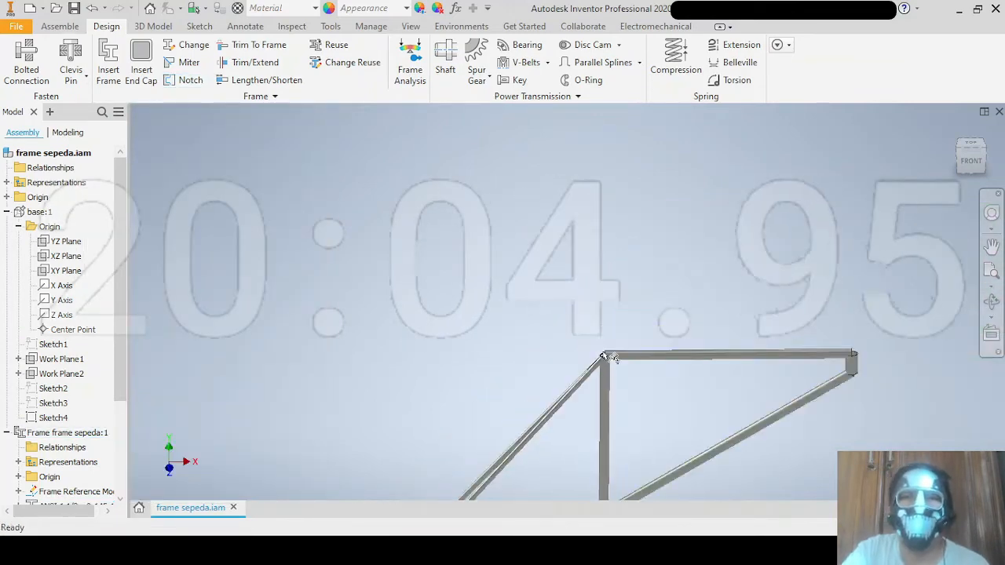
mouse_move(596, 286)
middle_mouse_down("shift")
mouse_move(605, 296)
mouse_move(582, 286)
middle_mouse_up("shift")
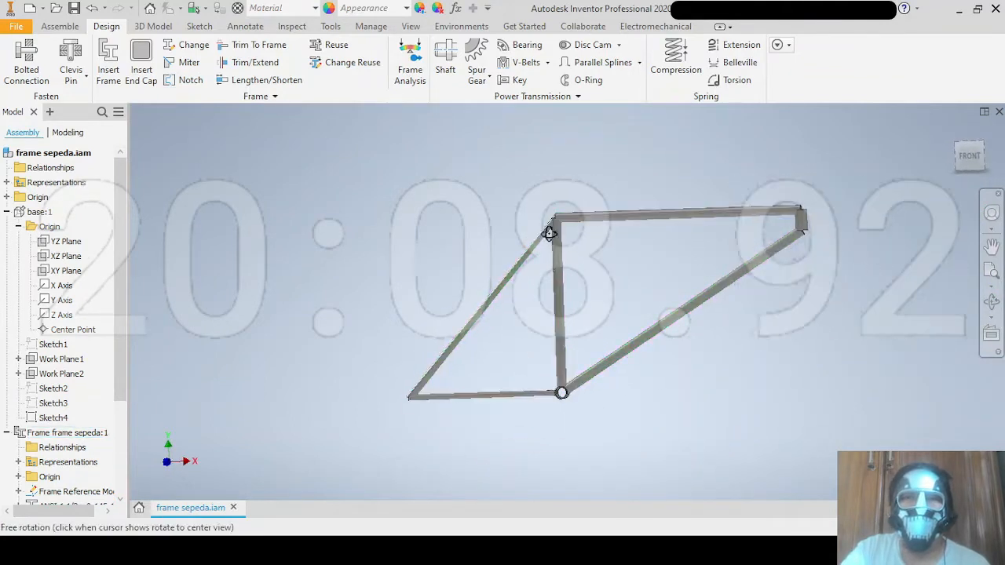
middle_click_drag(550, 233, 572, 243, "shift")
middle_click_drag(417, 232, 425, 233, "shift")
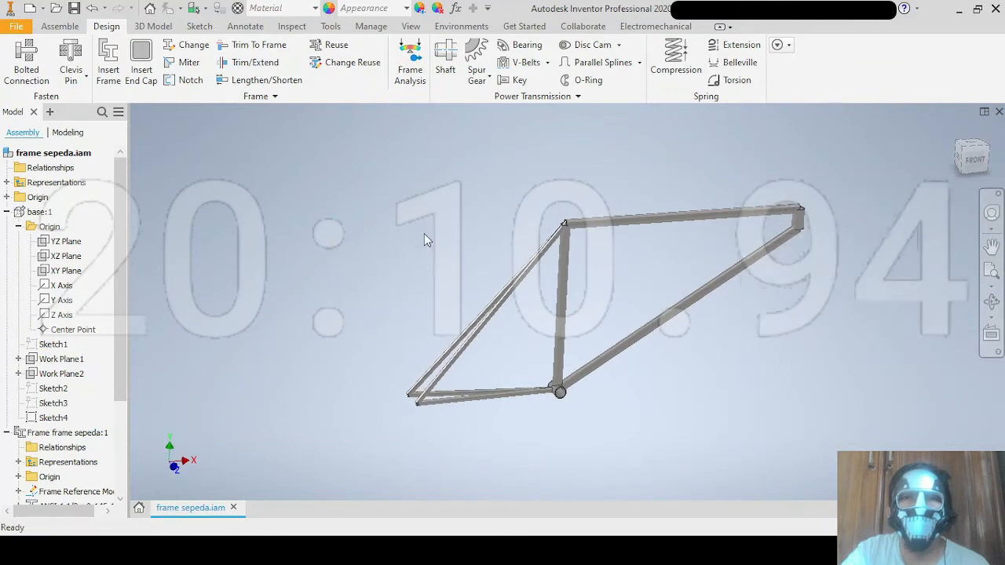
middle_click_drag(498, 196, 457, 224)
scroll(455, 223, "down", 2)
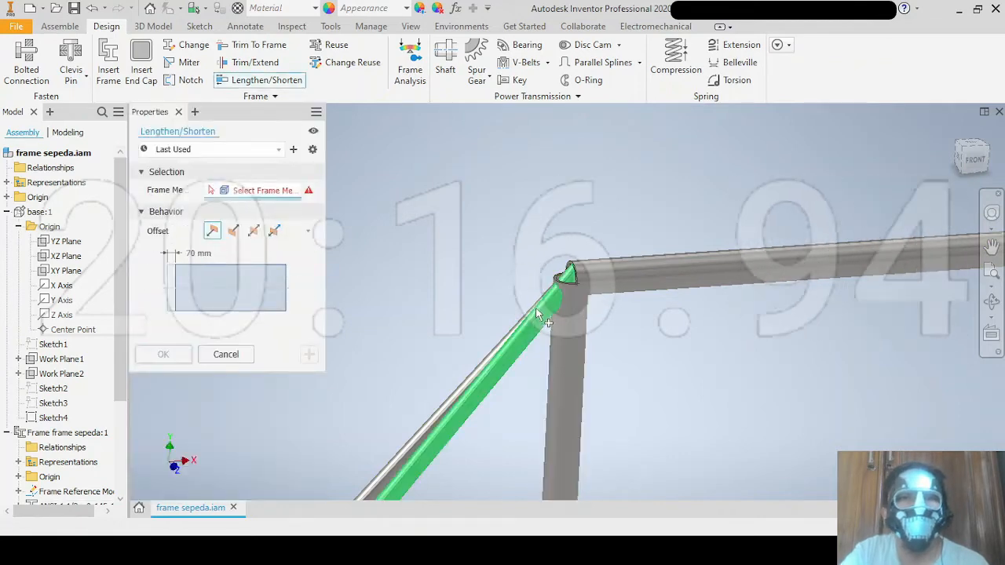
scroll(504, 298, "up", 4)
middle_click_drag(488, 269, 441, 169)
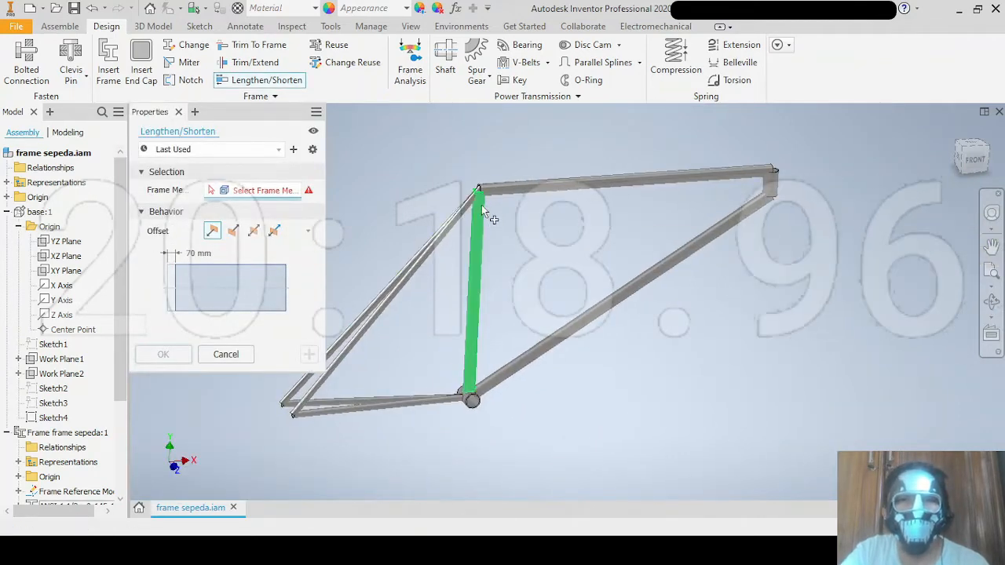
left_click(481, 204)
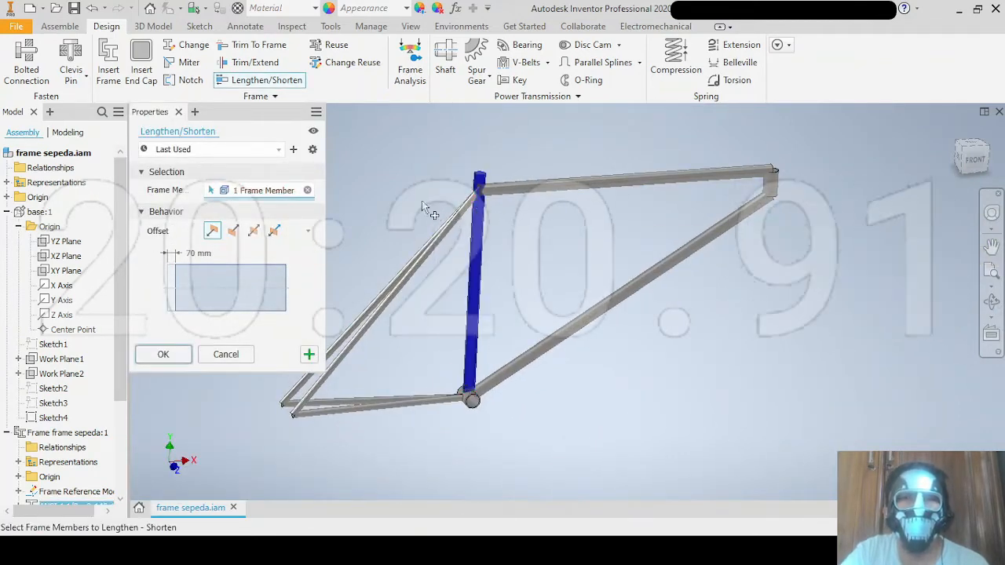
scroll(502, 216, "down", 4)
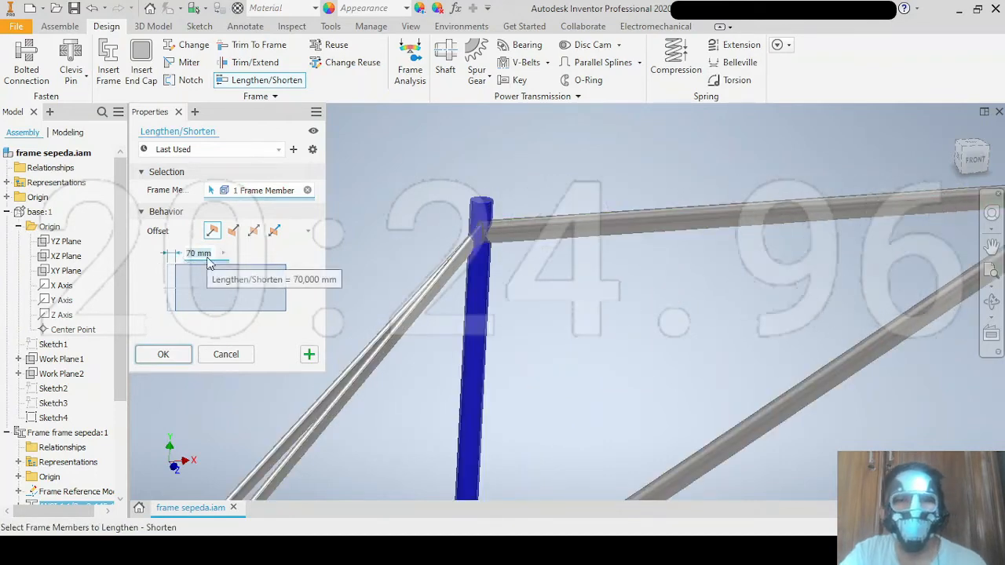
type("80")
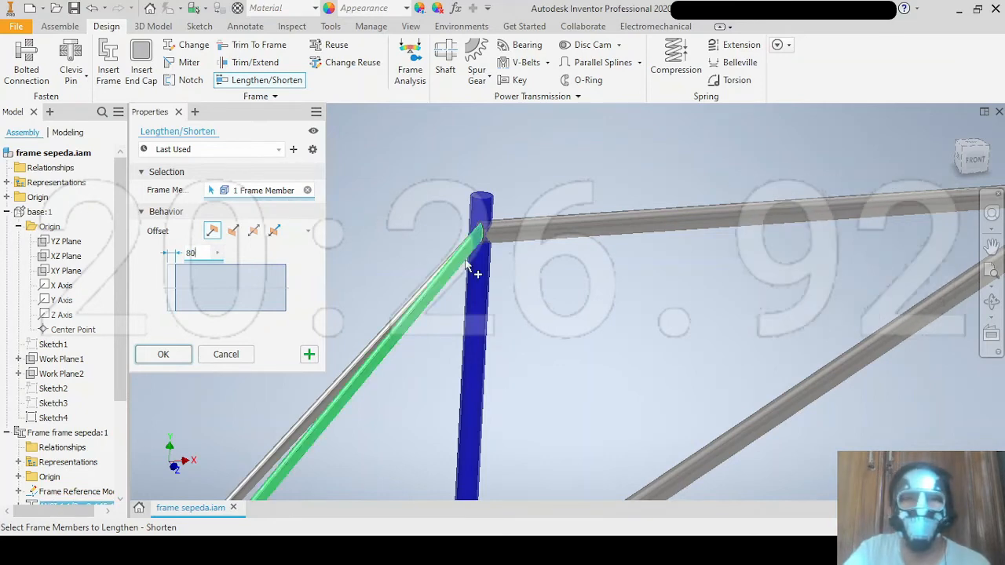
middle_click_drag(471, 270, 449, 253, "shift")
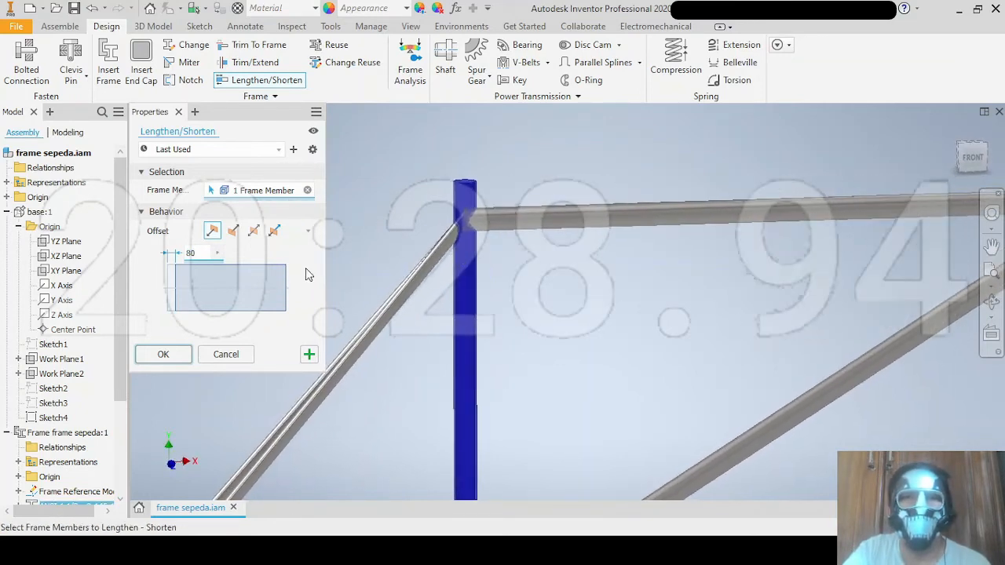
scroll(467, 232, "down", 5)
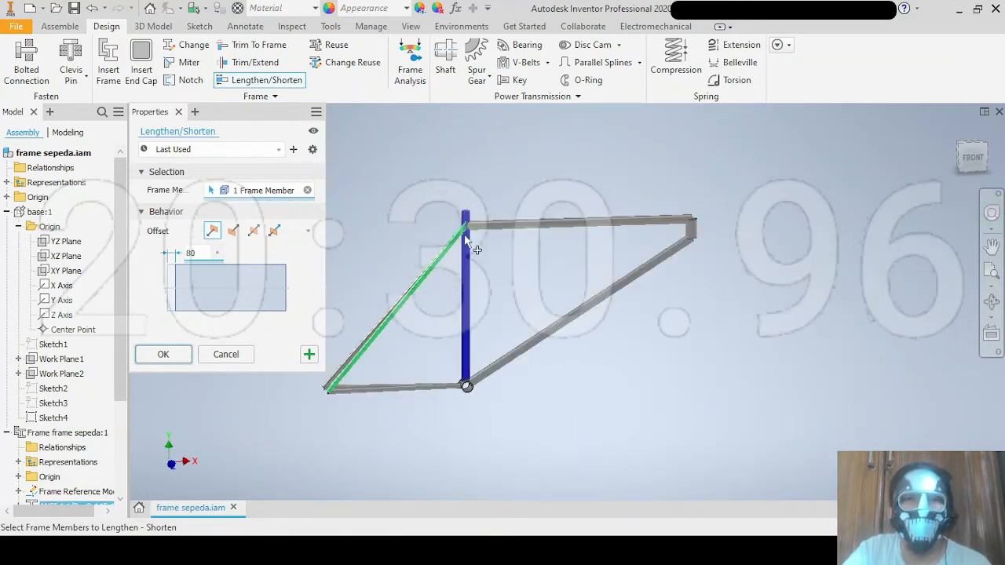
key("Return")
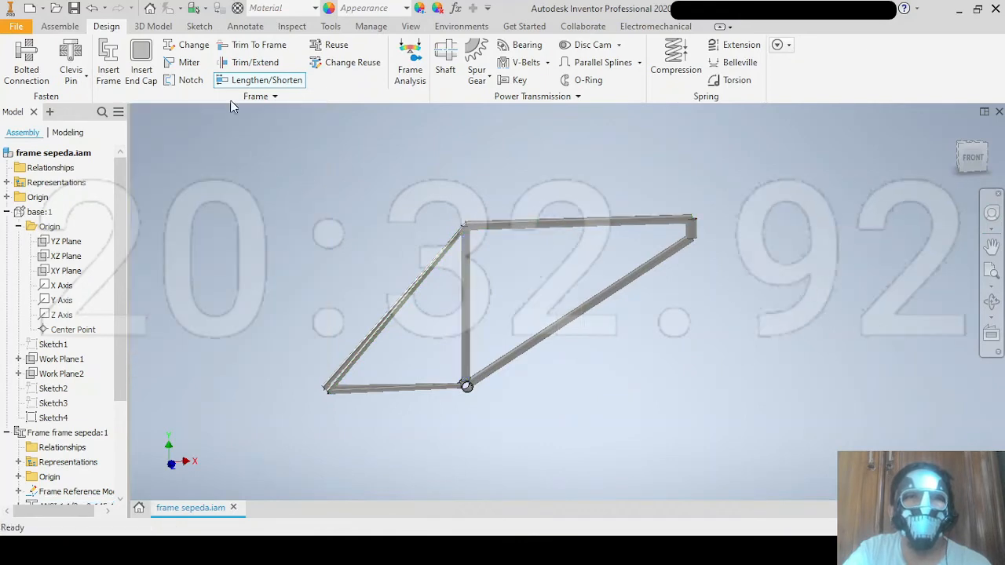
Preview a 70 mm lengthening of the seat tube at its upper end and cancel it.
key("Return")
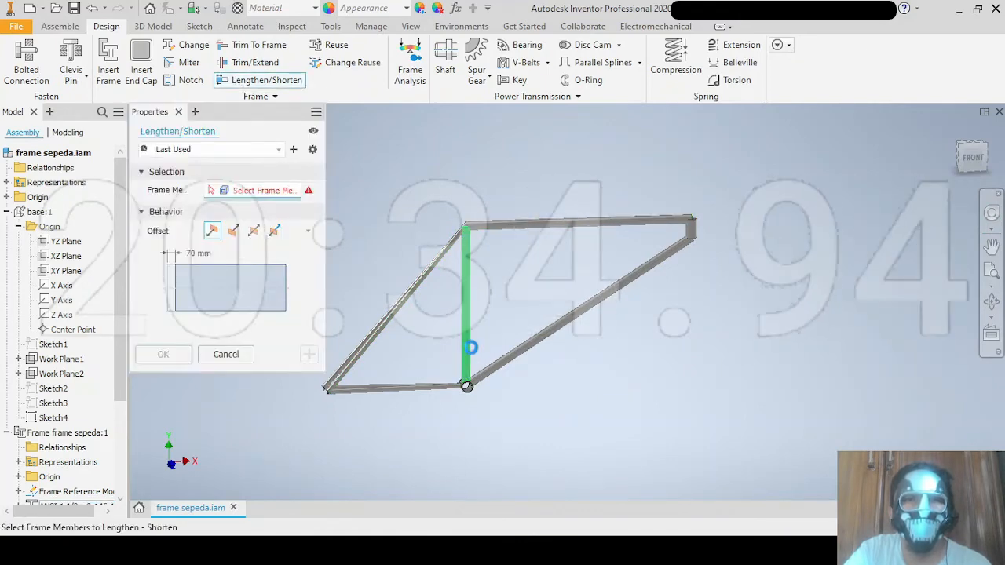
left_click(469, 353)
left_click(368, 303)
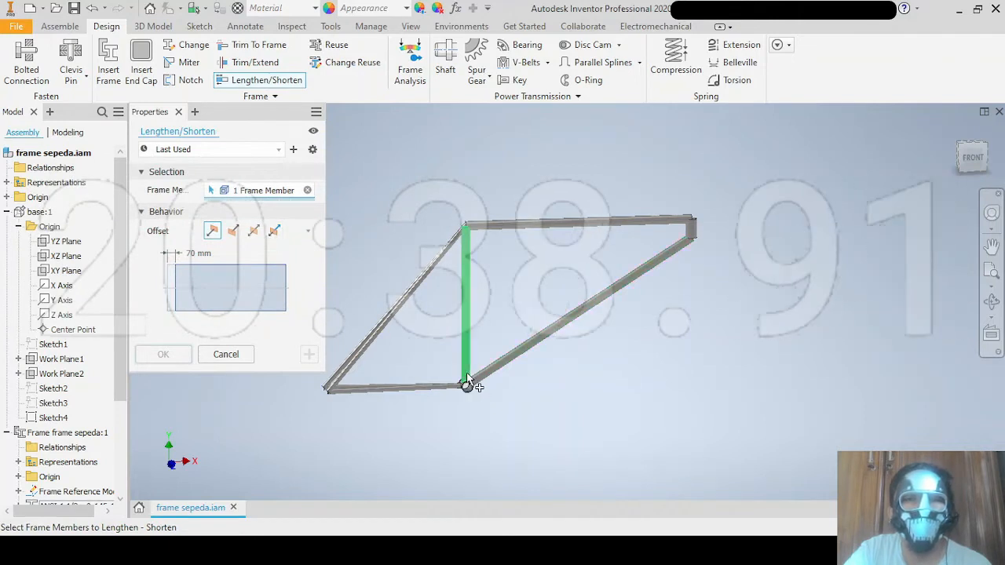
left_click(469, 236)
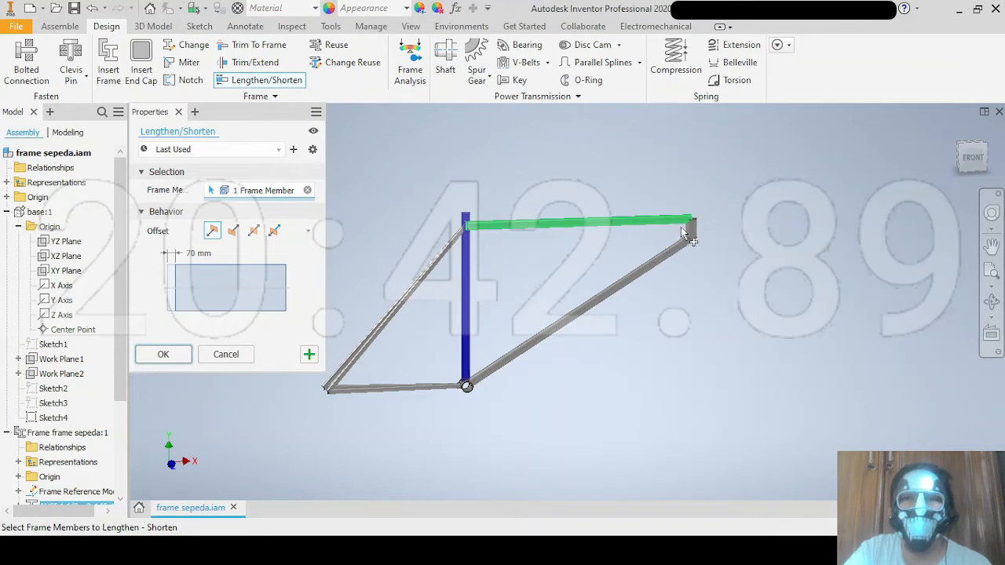
key("Return")
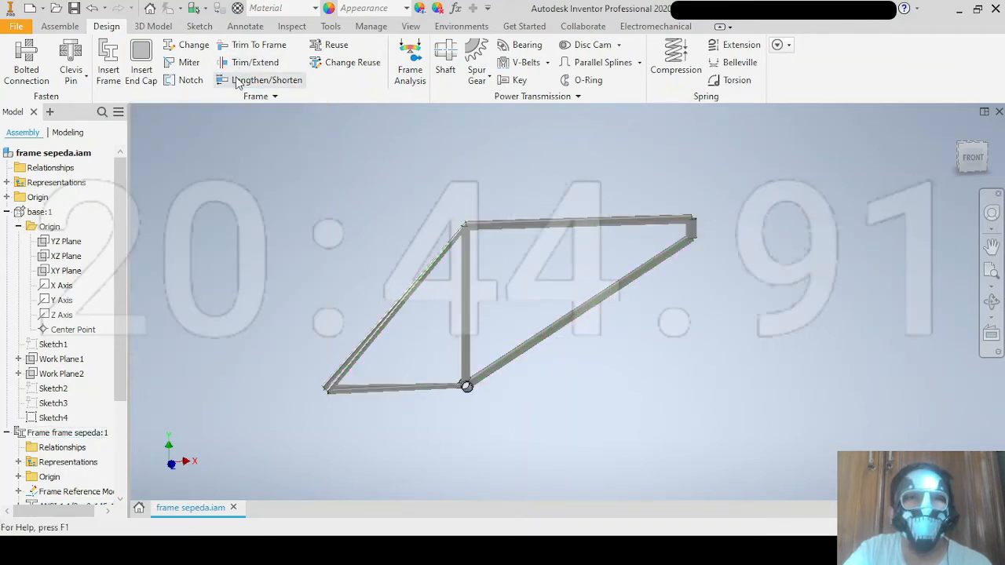
Preview a 70 mm lengthening of the top tube at its seat-joint end and at its head-tube end, cancelling both.
left_click(236, 80)
left_click(483, 229)
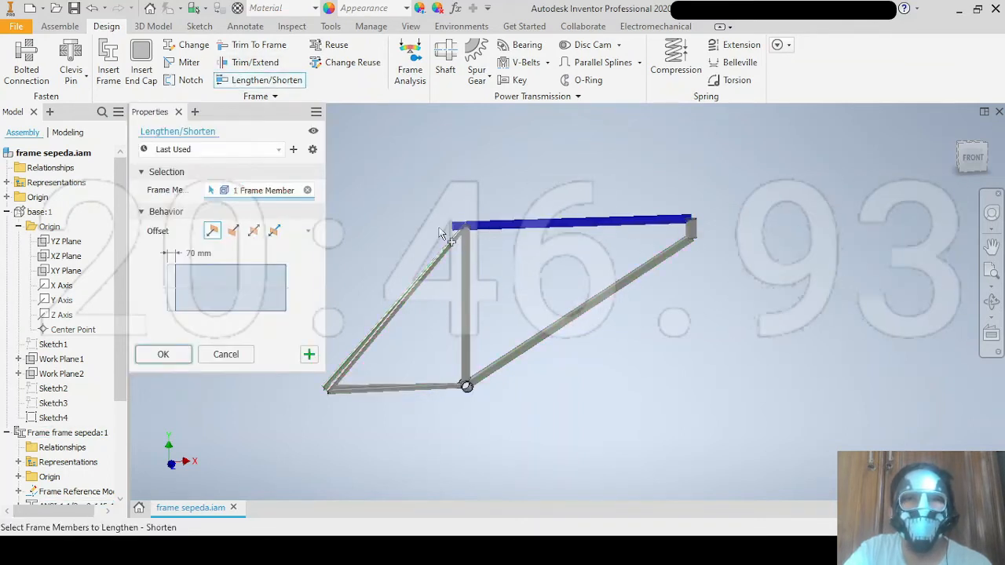
key("Return")
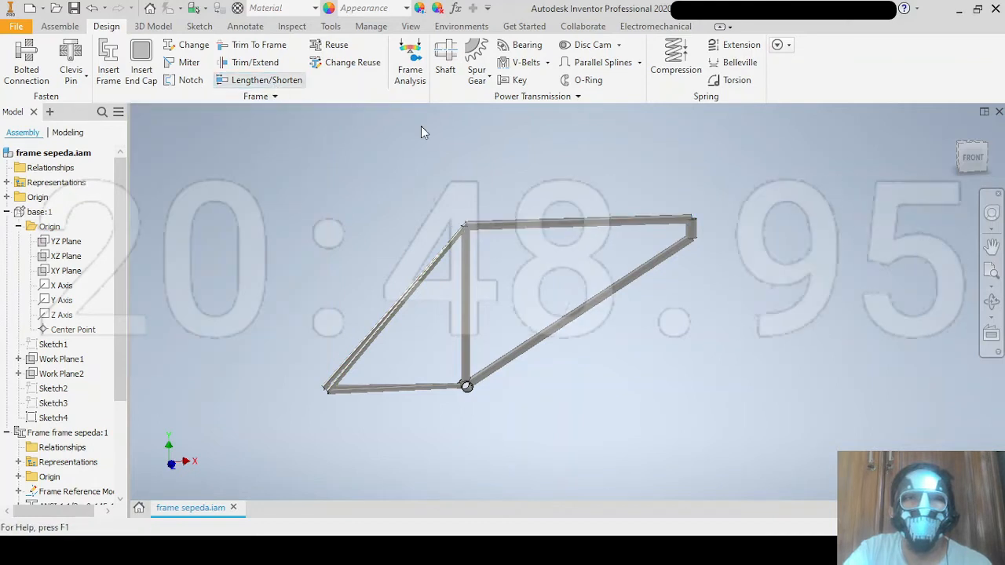
key("Return")
left_click(683, 227)
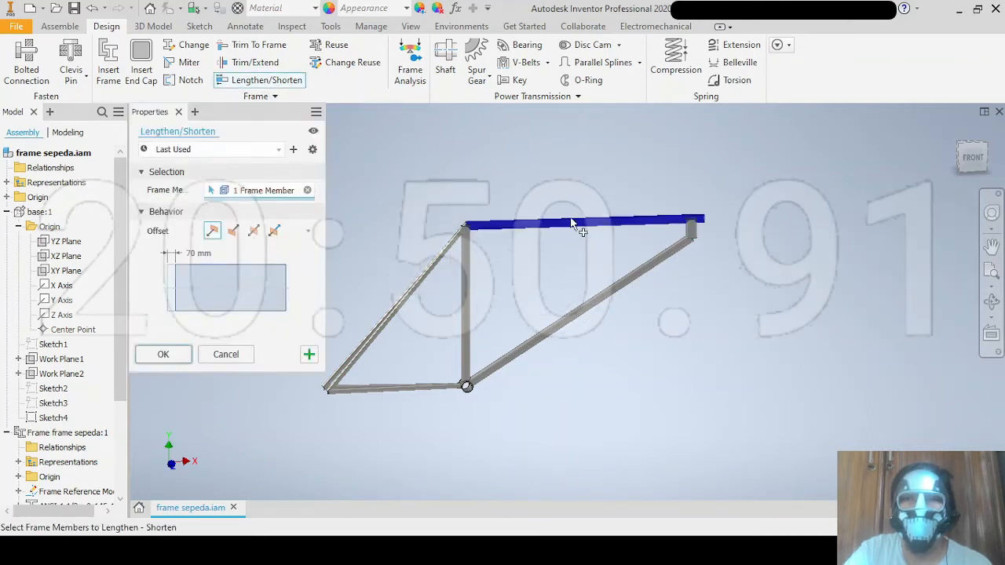
key("Escape")
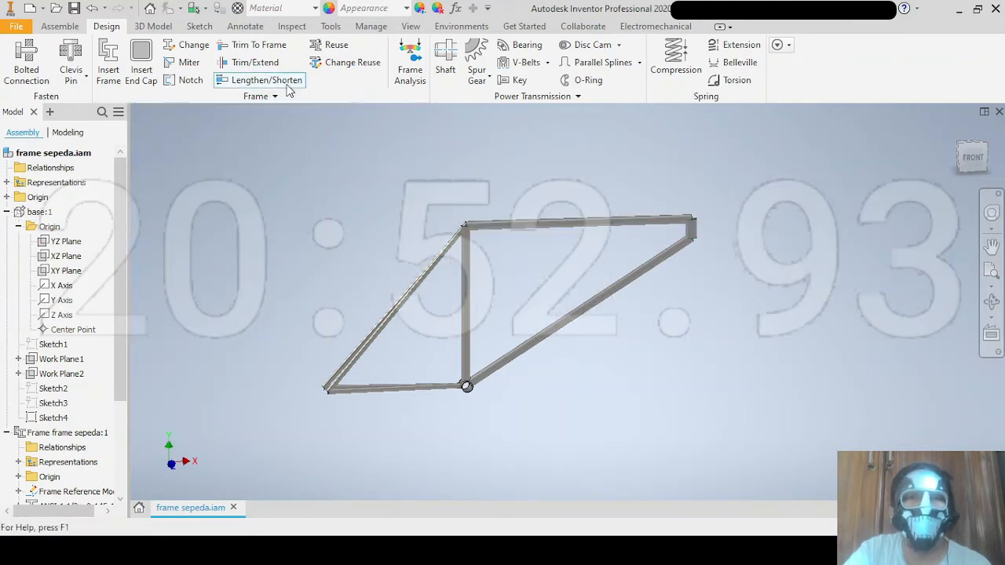
Lengthen the seat tube by 80 mm at its upper end with Lengthen/Shorten.
left_click(469, 240)
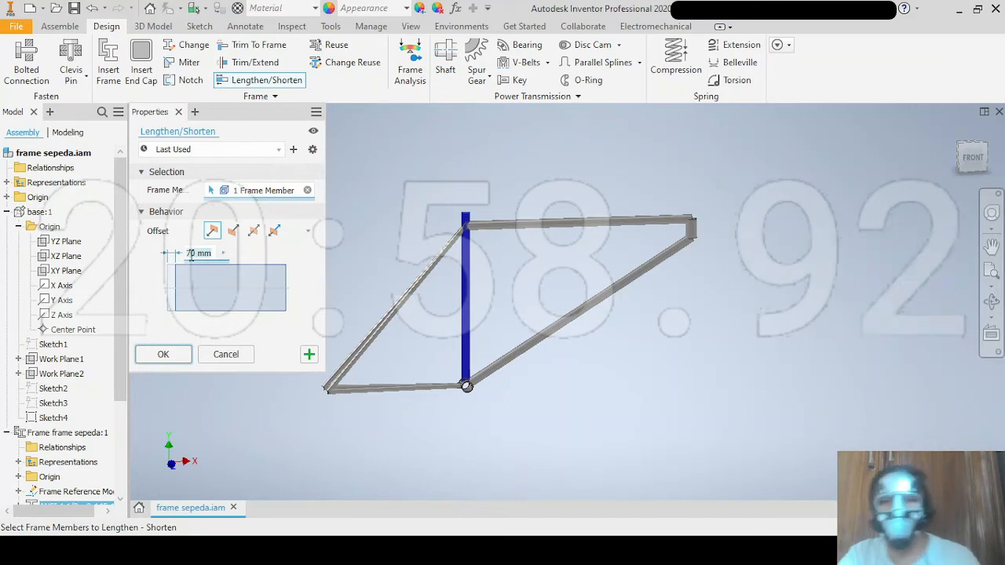
type("80")
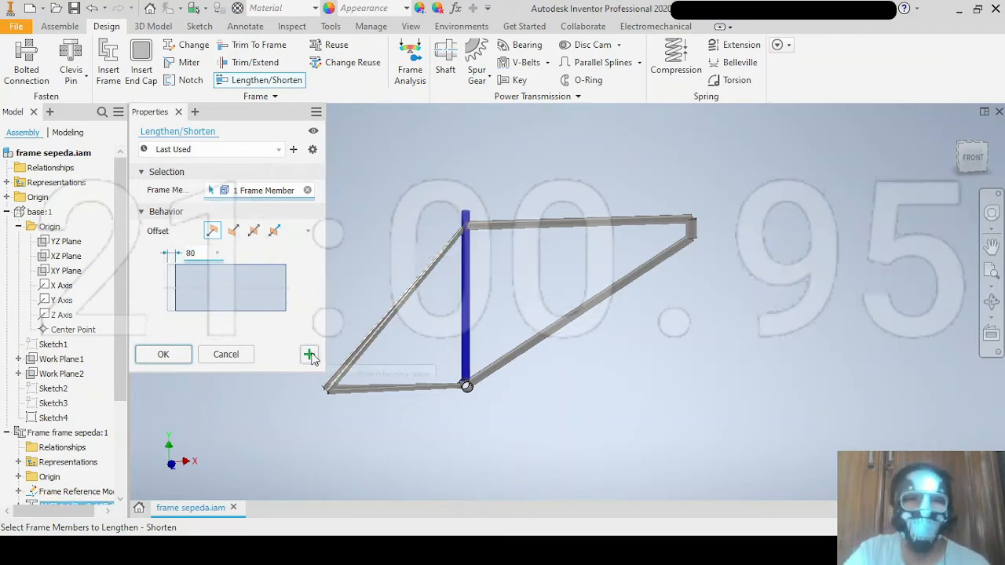
right_click(420, 240)
left_click(427, 206)
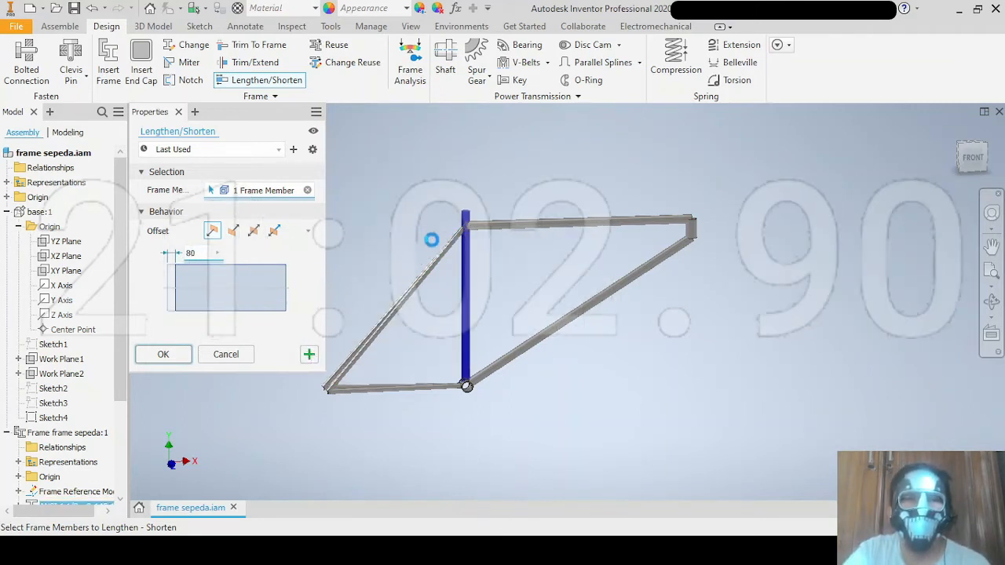
Select the head tube for lengthening and compare the both-ends offset types, choosing separate offsets for its two ends.
left_click(693, 230)
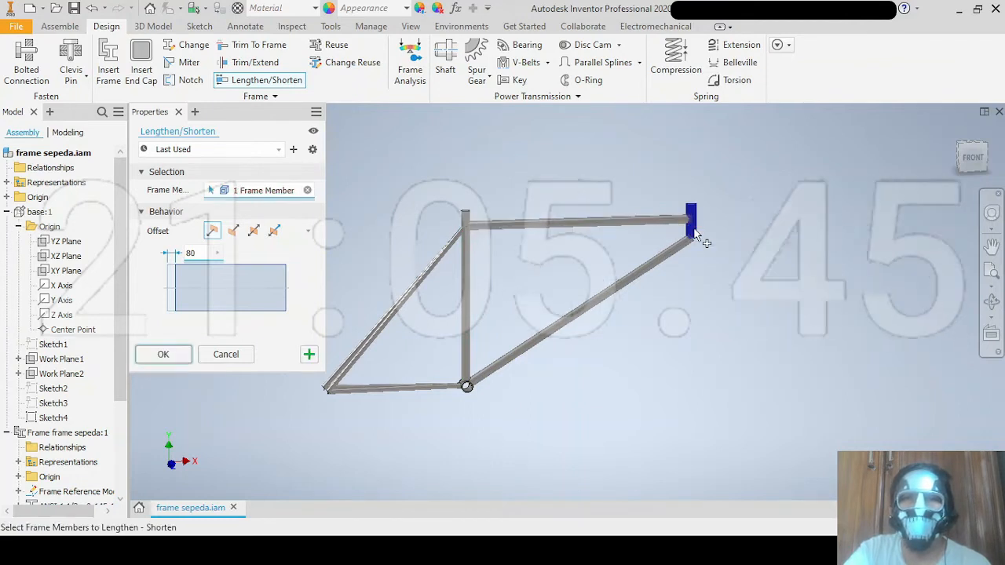
left_click(274, 231)
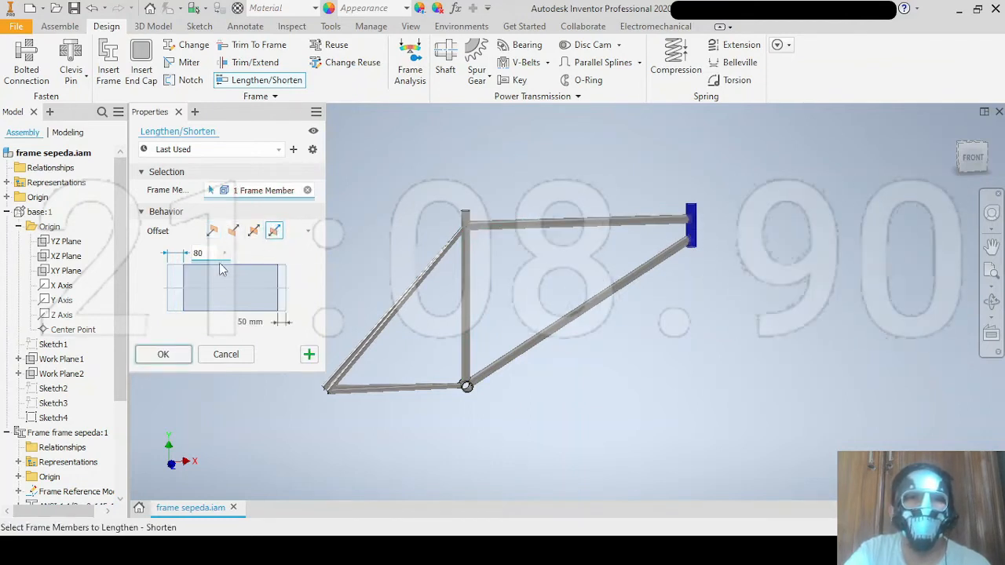
left_click(255, 232)
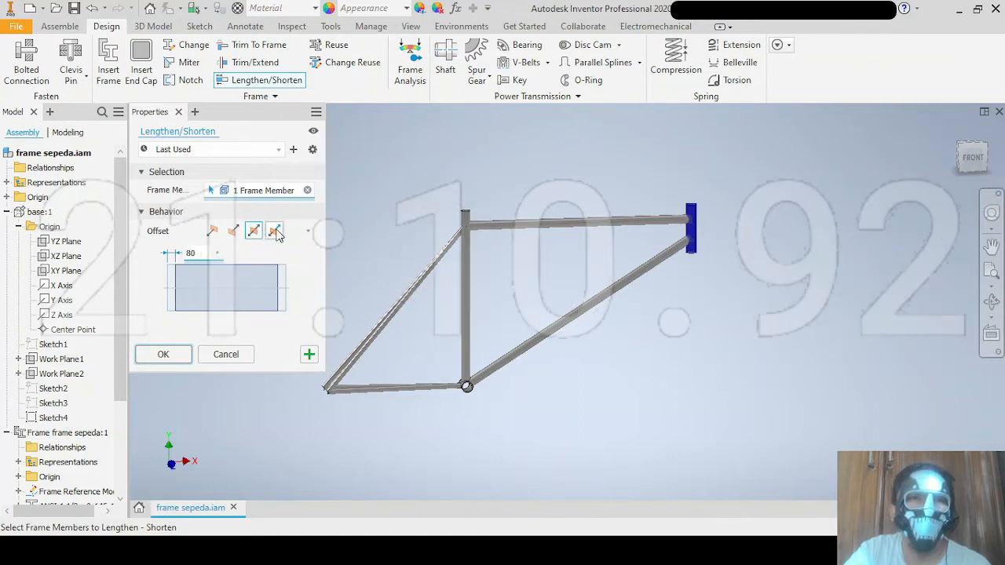
left_click(274, 232)
left_click(254, 232)
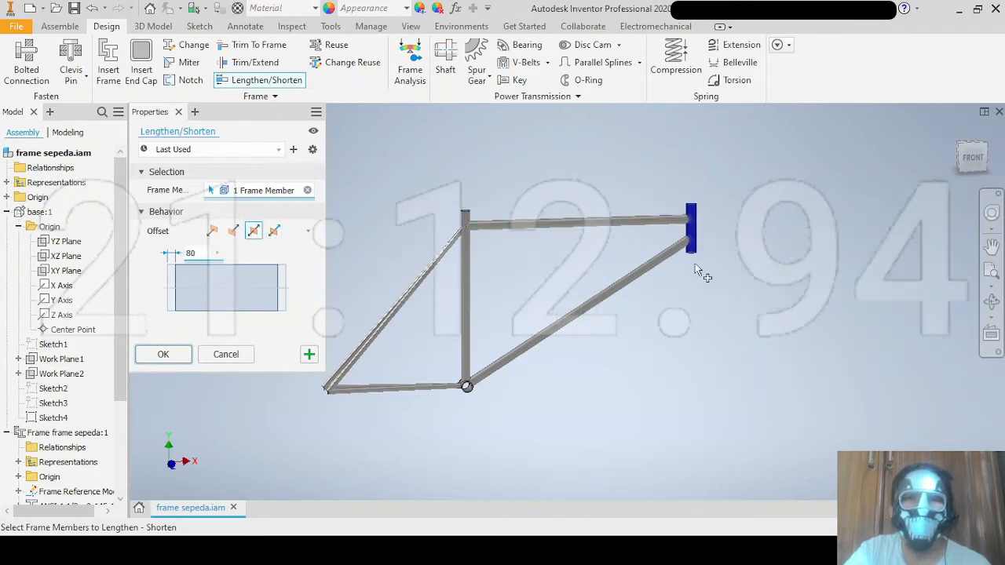
left_click(275, 232)
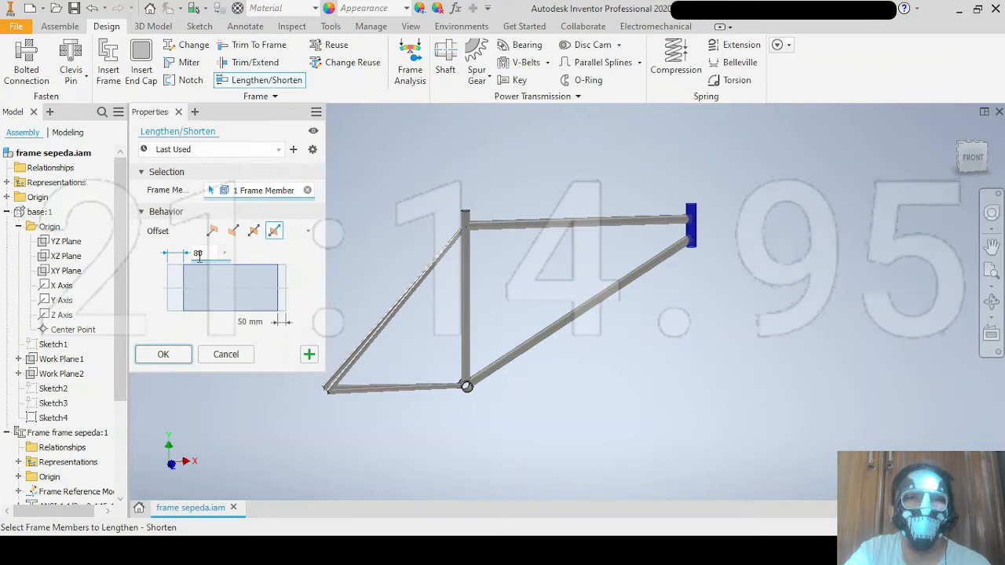
middle_click_drag(688, 257, 633, 258, "shift")
scroll(633, 259, "up", 4)
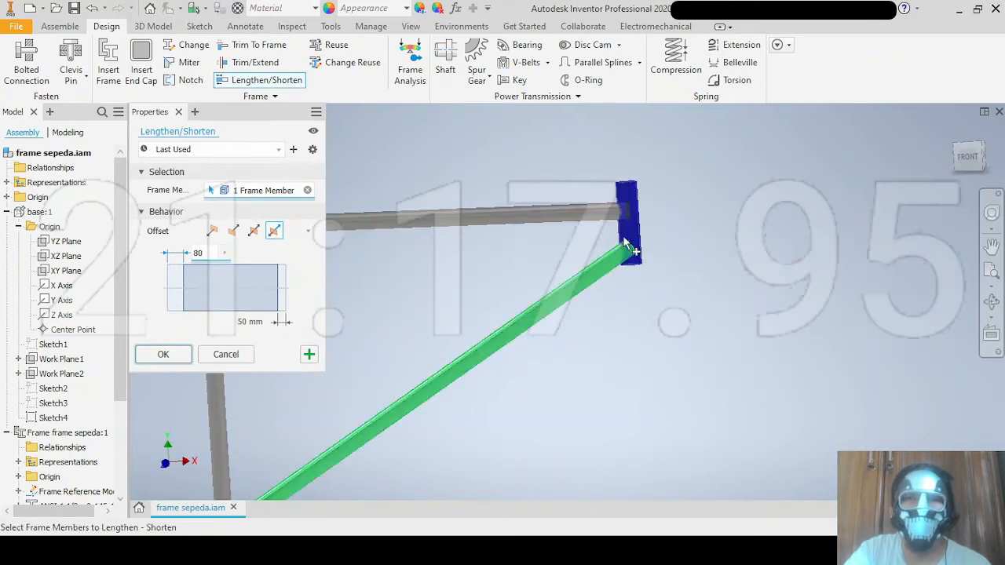
Lengthen the head tube by 60 mm at its upper end and 80 mm at its lower end.
left_click(264, 324)
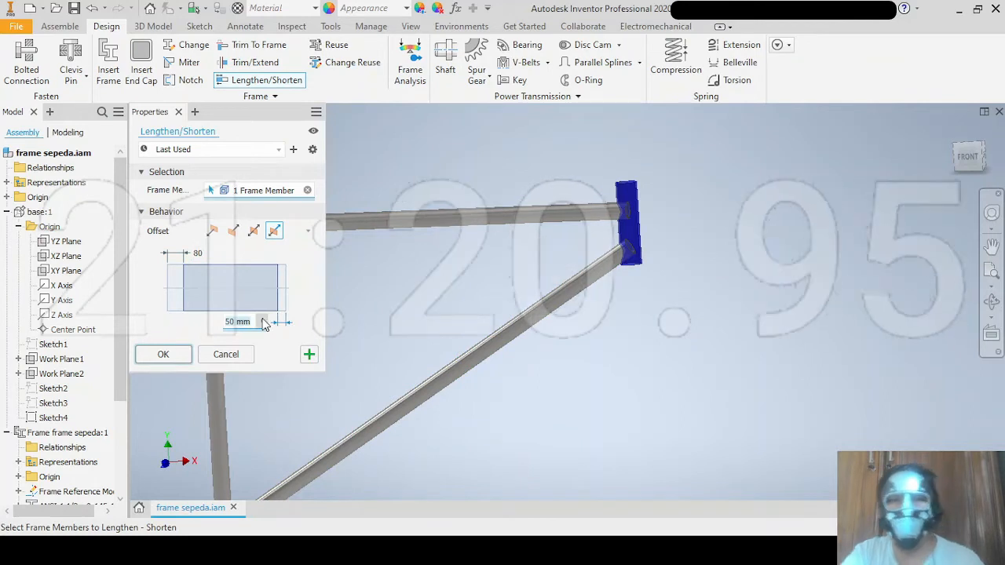
type("80")
key("Return")
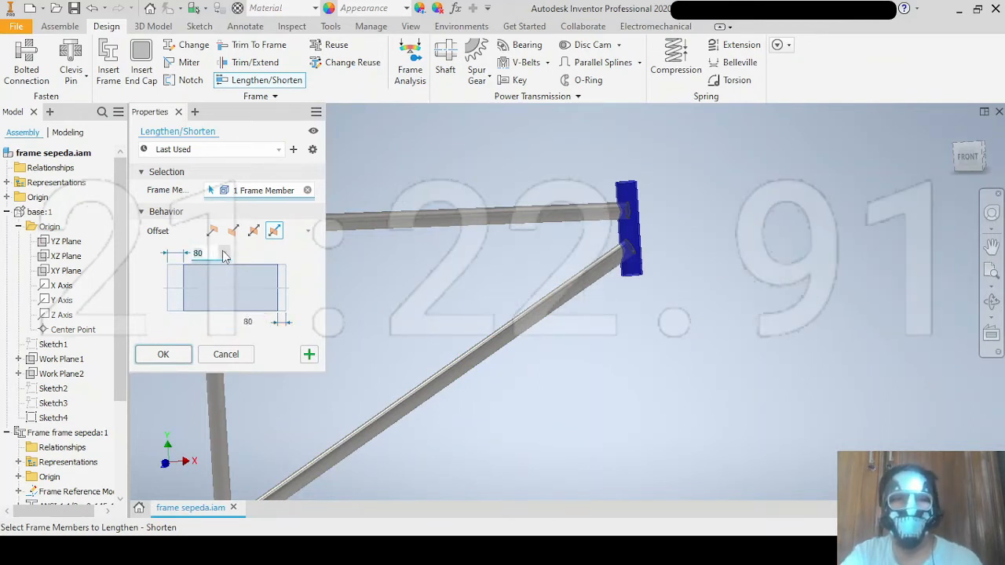
type("60")
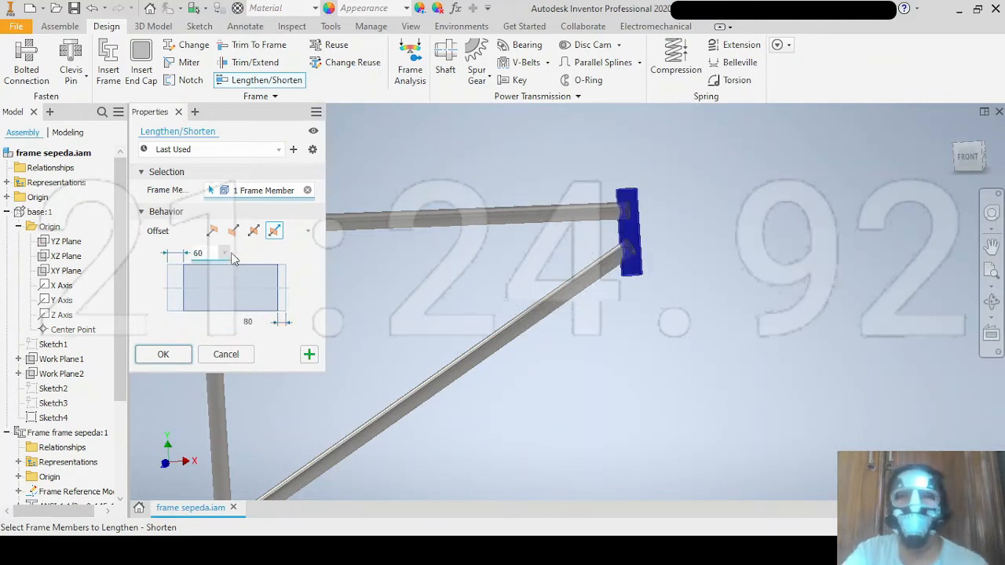
middle_click_drag(403, 251, 433, 244, "shift")
right_click(503, 255)
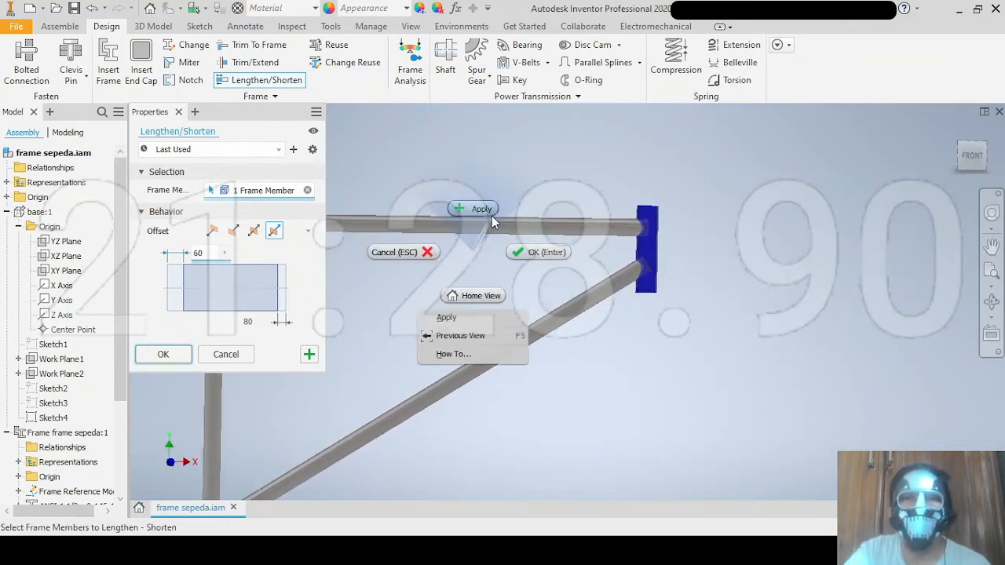
left_click(492, 218)
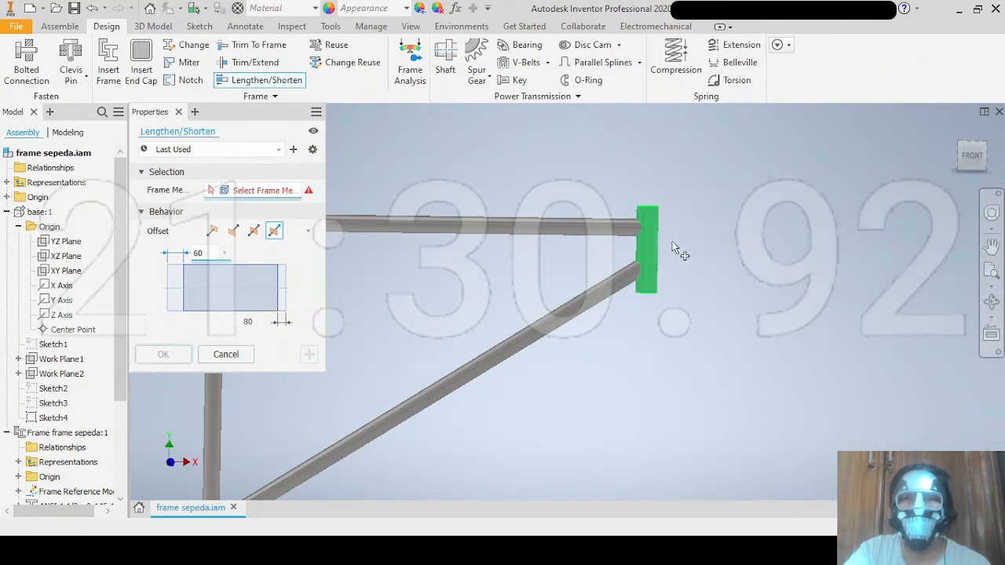
scroll(445, 252, "up", 3)
middle_click_drag(495, 255, 573, 260)
middle_click_drag(507, 287, 540, 303, "shift")
scroll(443, 280, "down", 3)
key("Escape")
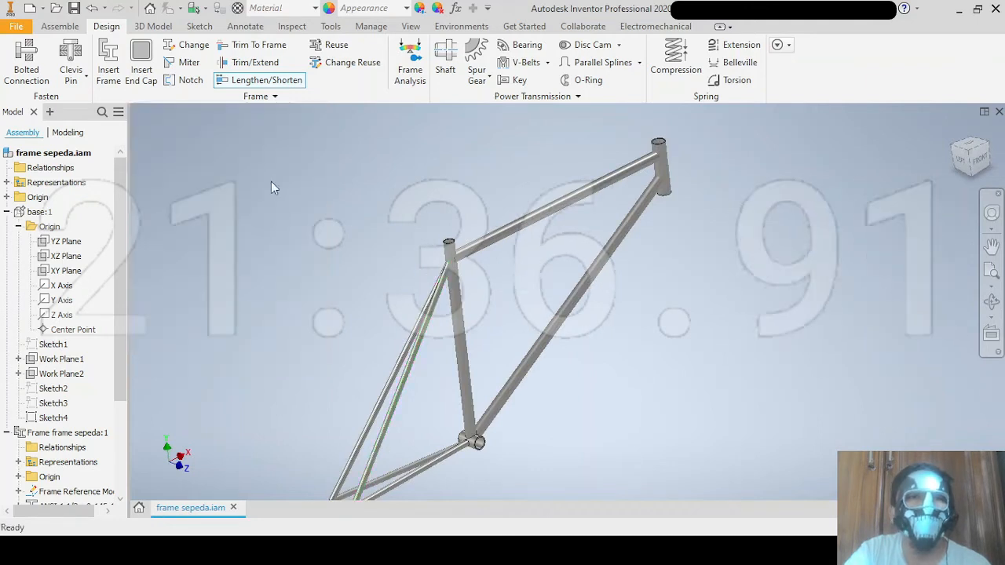
Notch both seatstays against the seat tube using the Basic Profile.
scroll(446, 266, "down", 5)
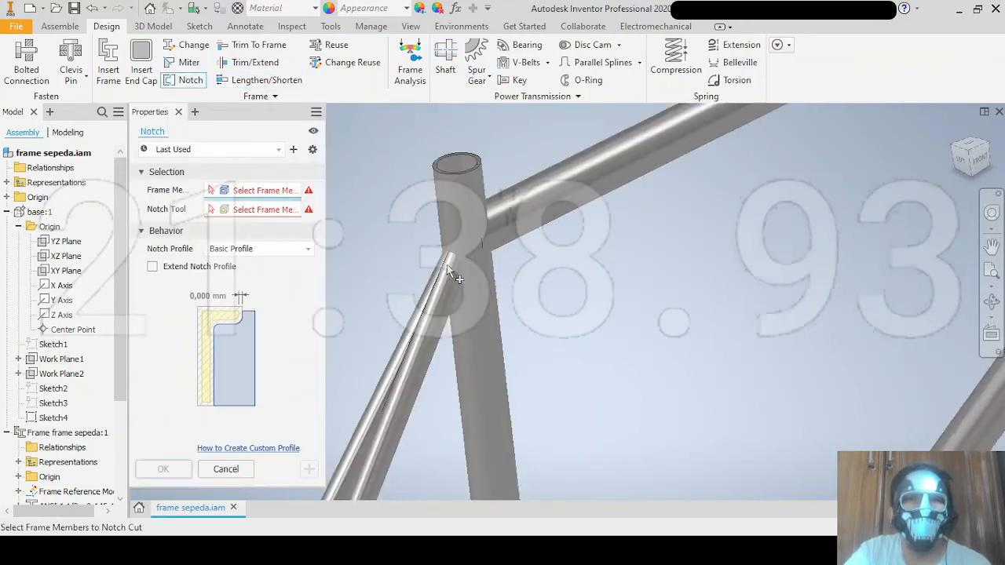
left_click(424, 308)
left_click(422, 311)
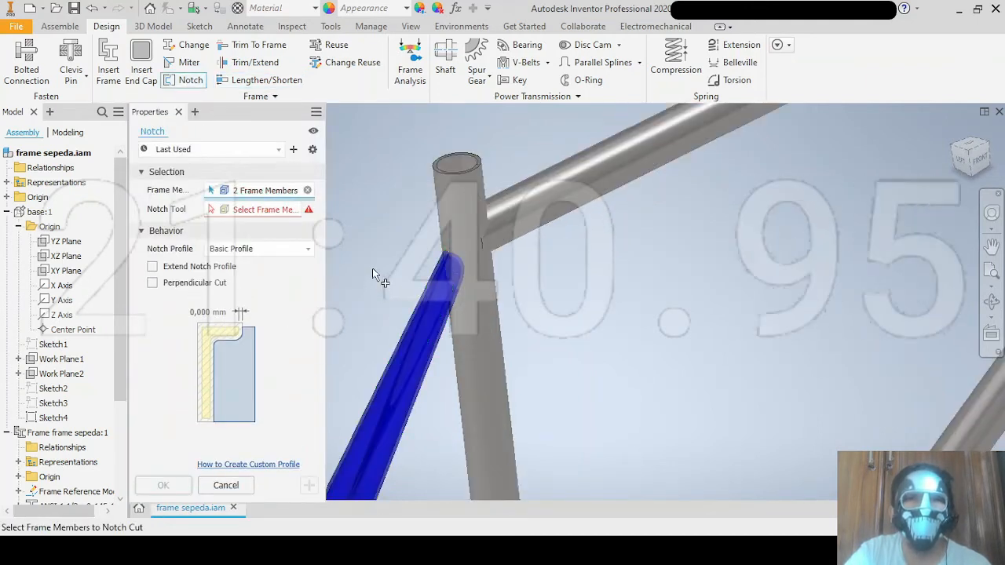
right_click(383, 247)
left_click(449, 246)
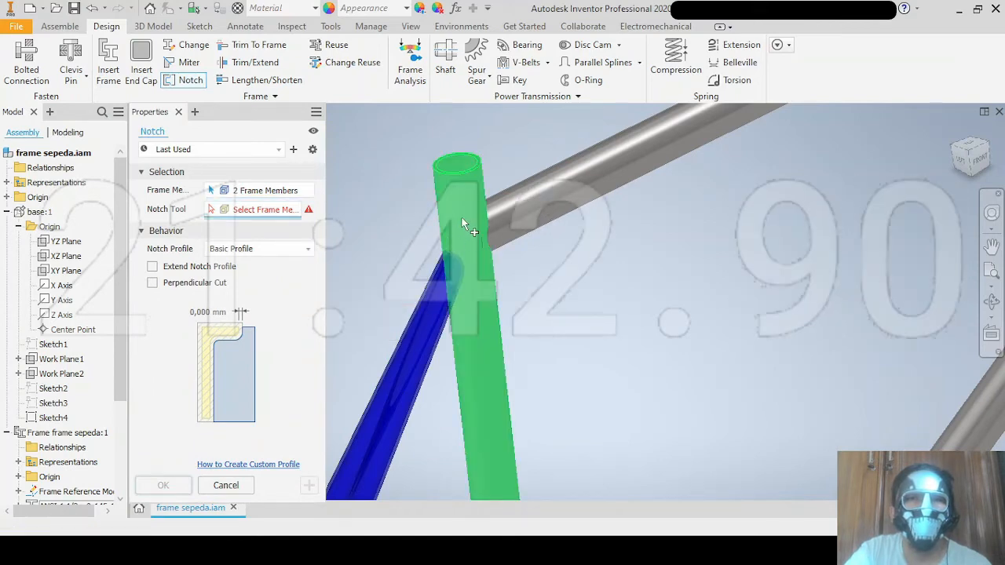
left_click(460, 216)
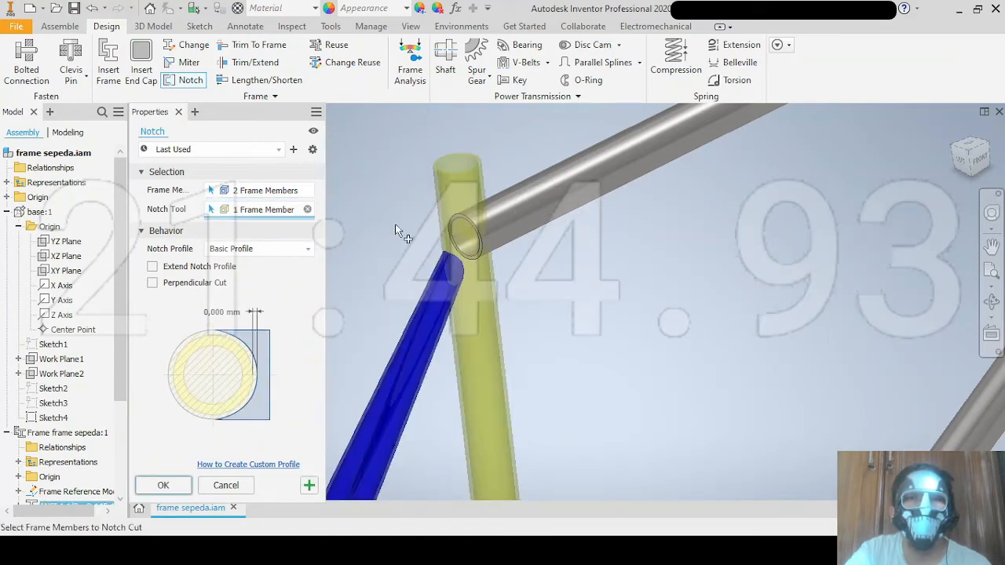
middle_click_drag(545, 288, 500, 259, "shift")
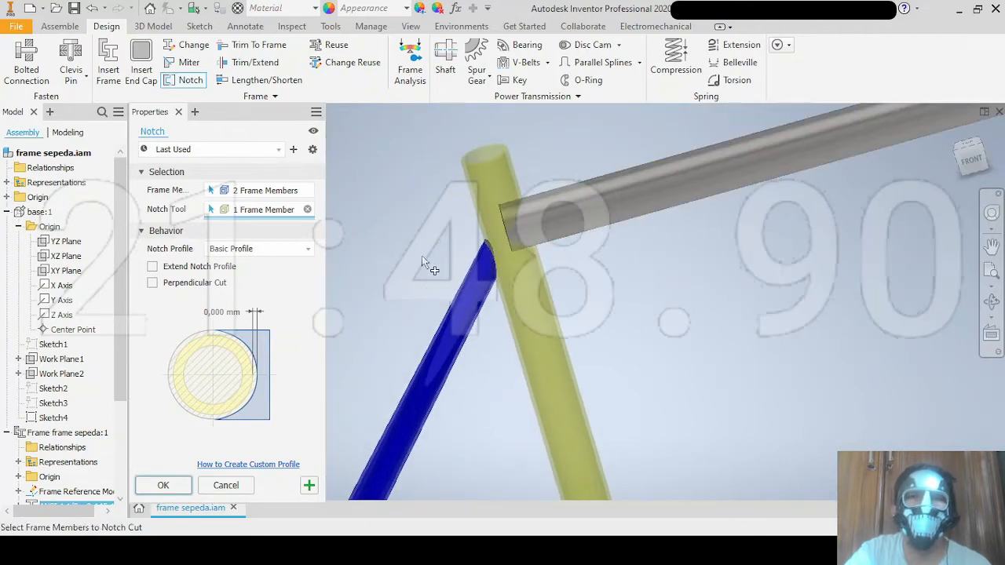
middle_click_drag(431, 253, 552, 262, "shift")
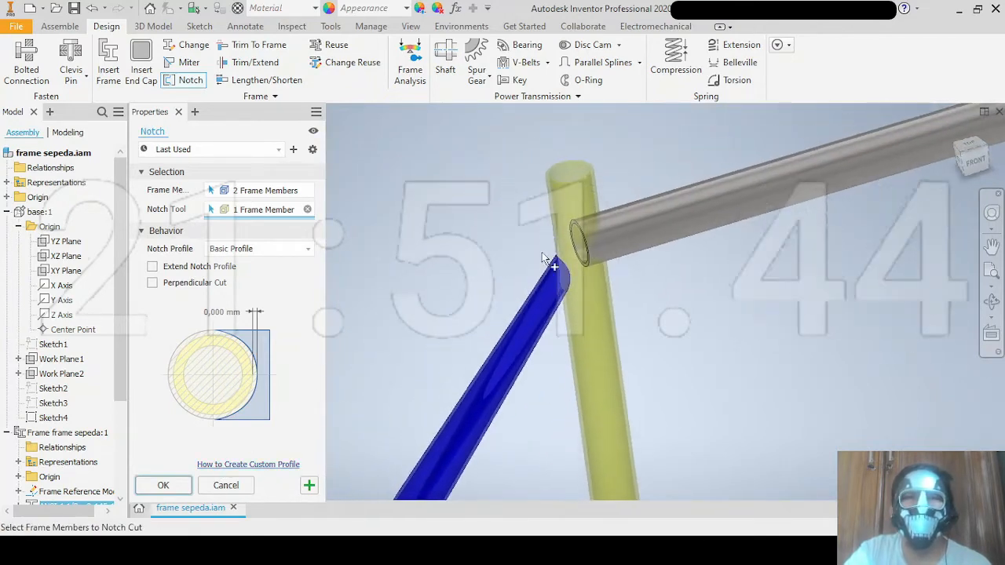
right_click(405, 272)
left_click(411, 227)
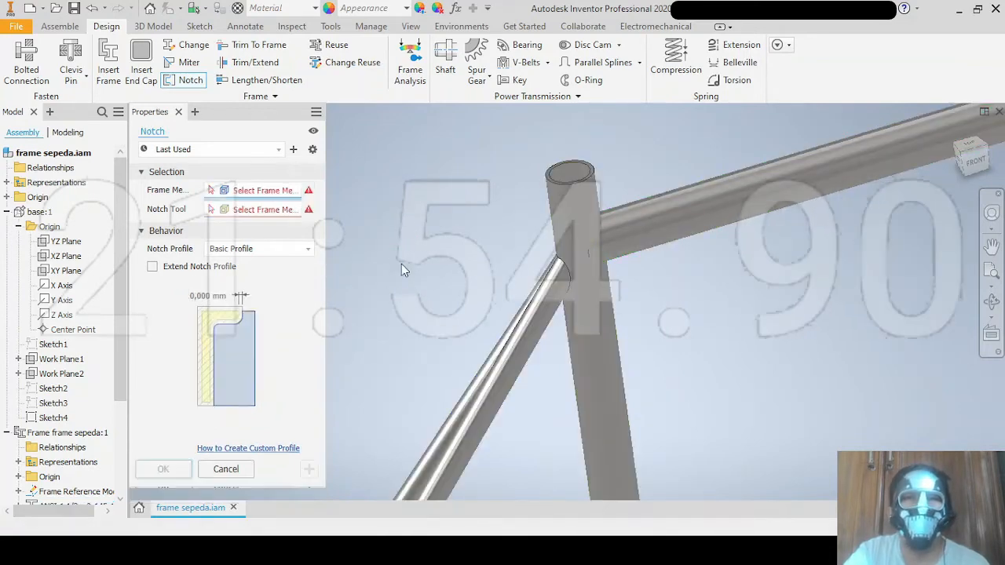
Notch the rear end of the top tube against the seat tube using the Basic Profile.
left_click(633, 228)
right_click(464, 226)
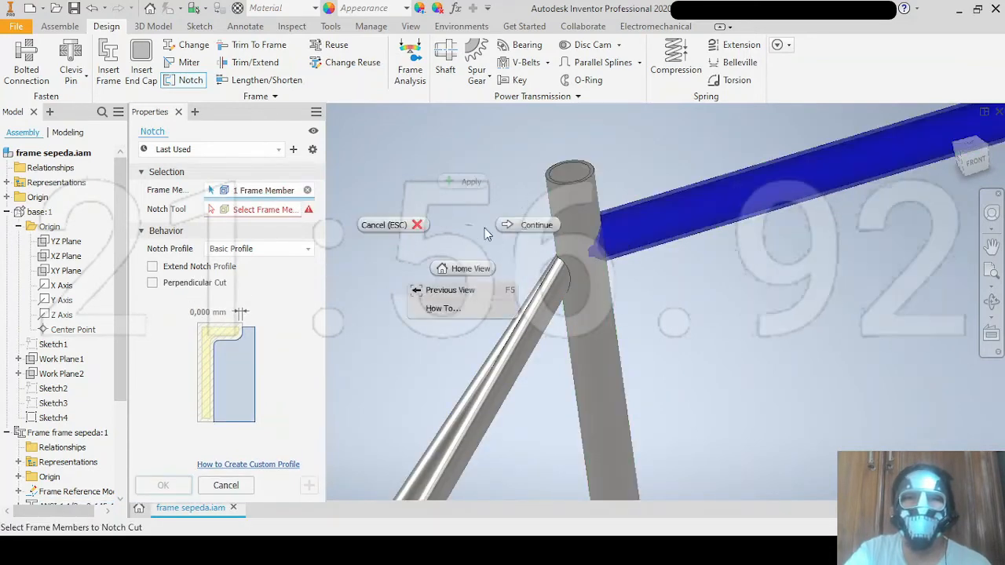
left_click(530, 225)
left_click(573, 235)
right_click(485, 212)
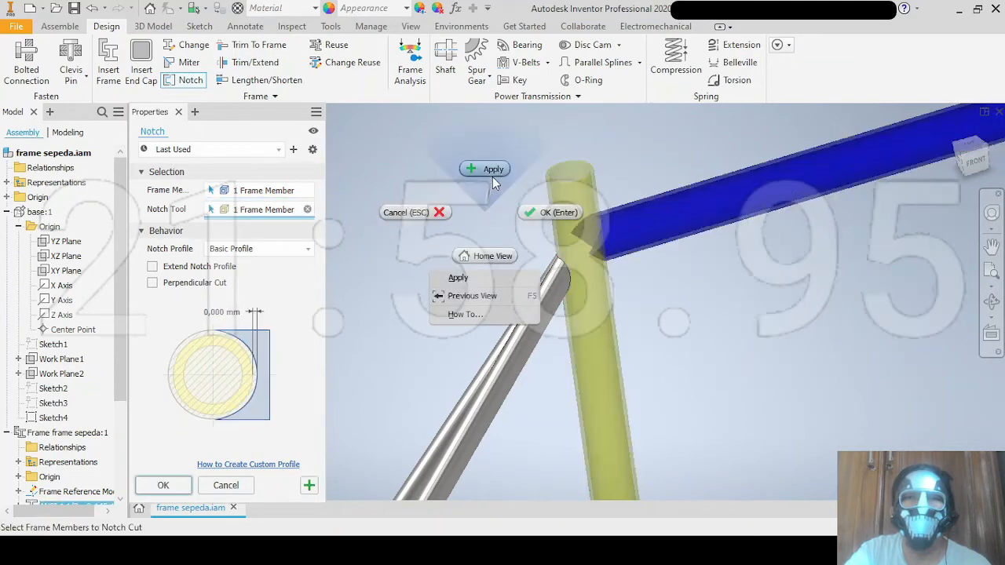
left_click(492, 177)
Notch the front ends of the top tube and down tube against the head tube using the Basic Profile.
scroll(561, 264, "down", 5)
scroll(469, 304, "up", 4)
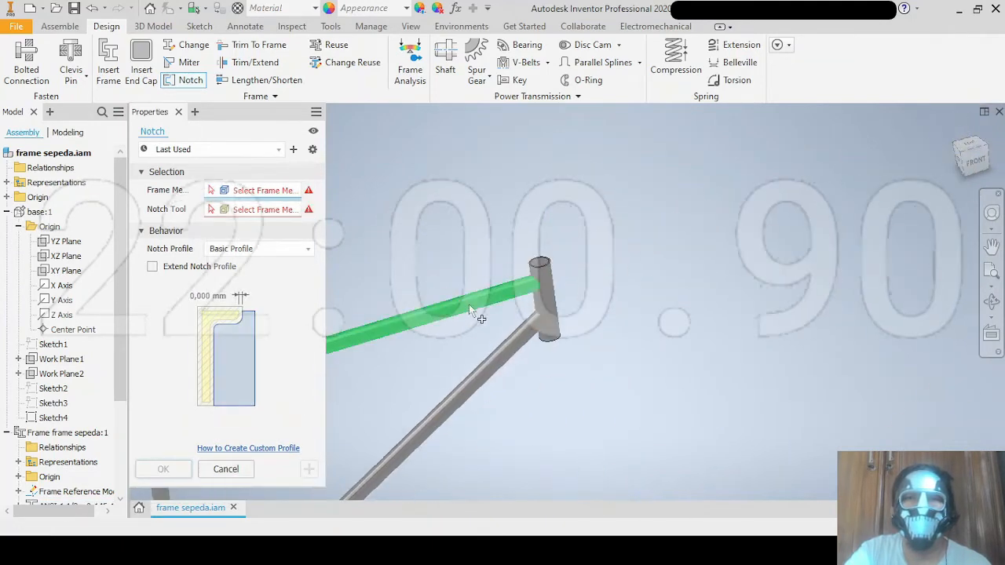
scroll(469, 304, "up", 3)
left_click(471, 301)
left_click(564, 362)
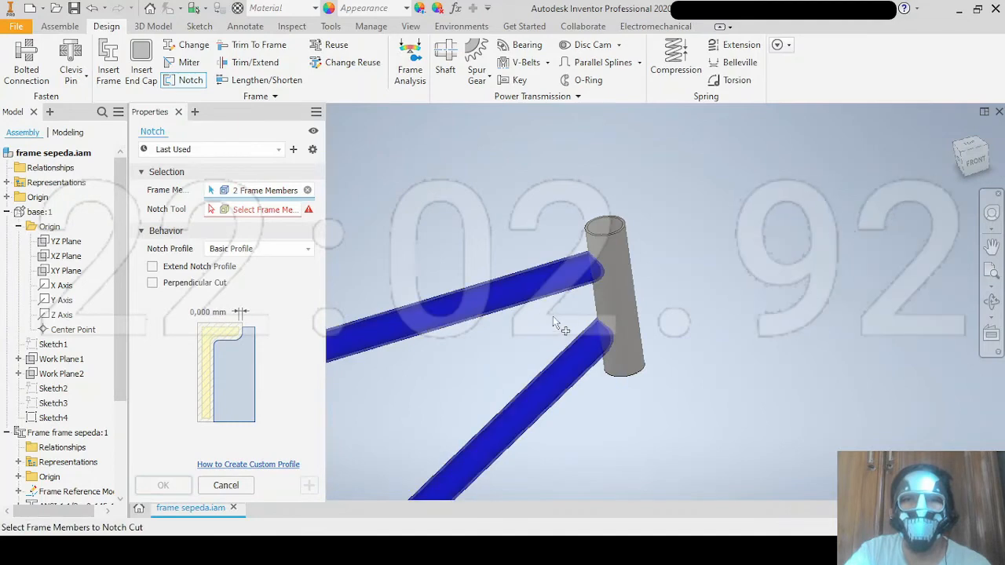
right_click(554, 322)
left_click(617, 316)
left_click(617, 282)
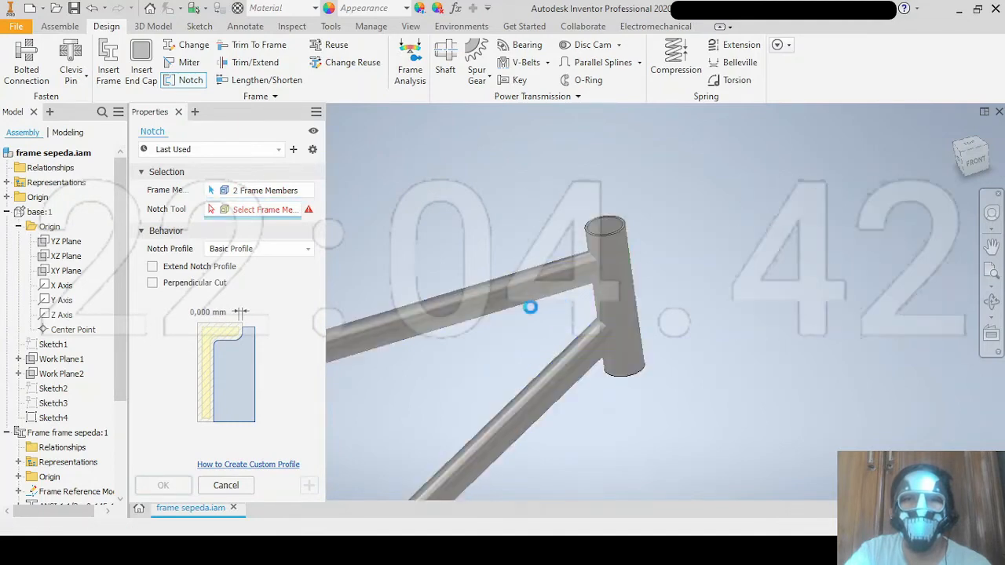
right_click(503, 338)
left_click(495, 310)
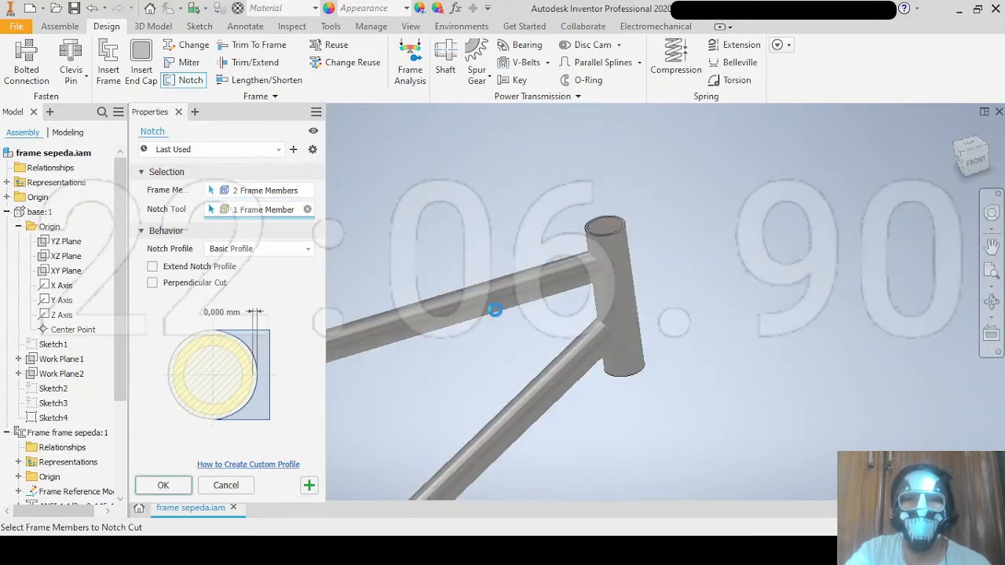
Examine the notched head-tube joints and the tube connections around the seat tube and bottom bracket shell.
scroll(458, 334, "down", 3)
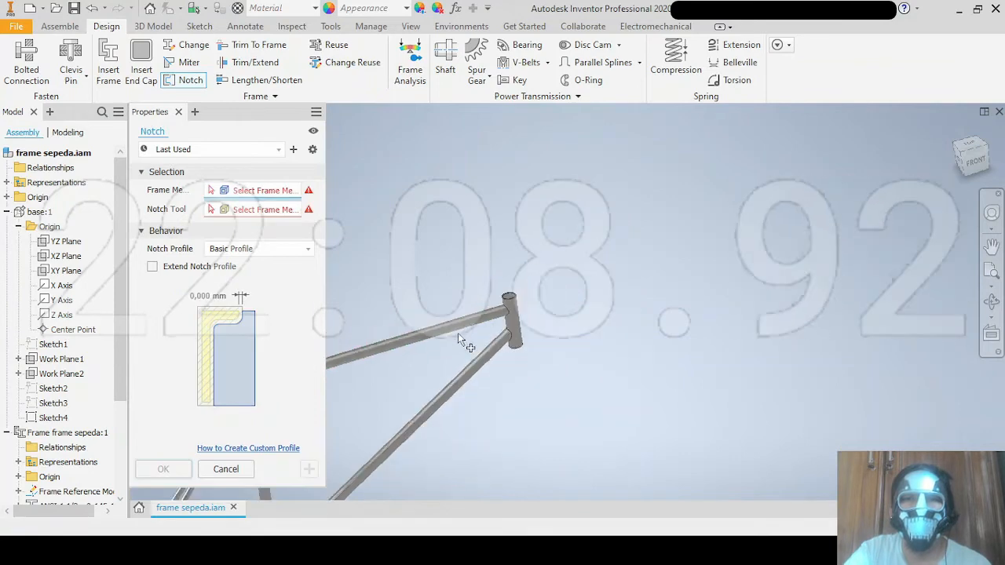
middle_click_drag(458, 334, 677, 200)
middle_click_drag(552, 324, 625, 277)
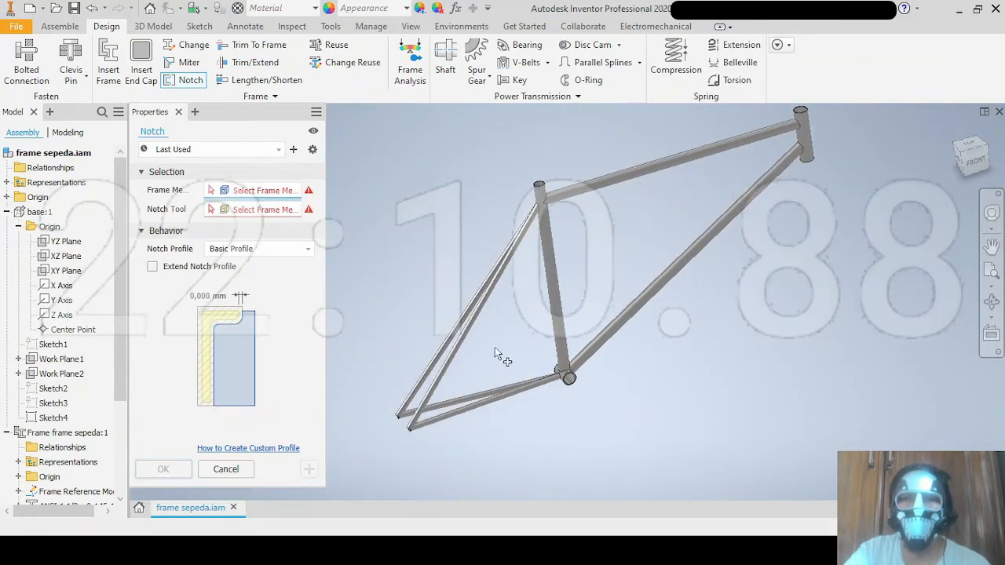
mouse_move(496, 353)
middle_mouse_down("shift")
mouse_move(511, 343)
mouse_move(495, 337)
mouse_move(498, 359)
middle_mouse_up("shift")
scroll(699, 252, "up", 3)
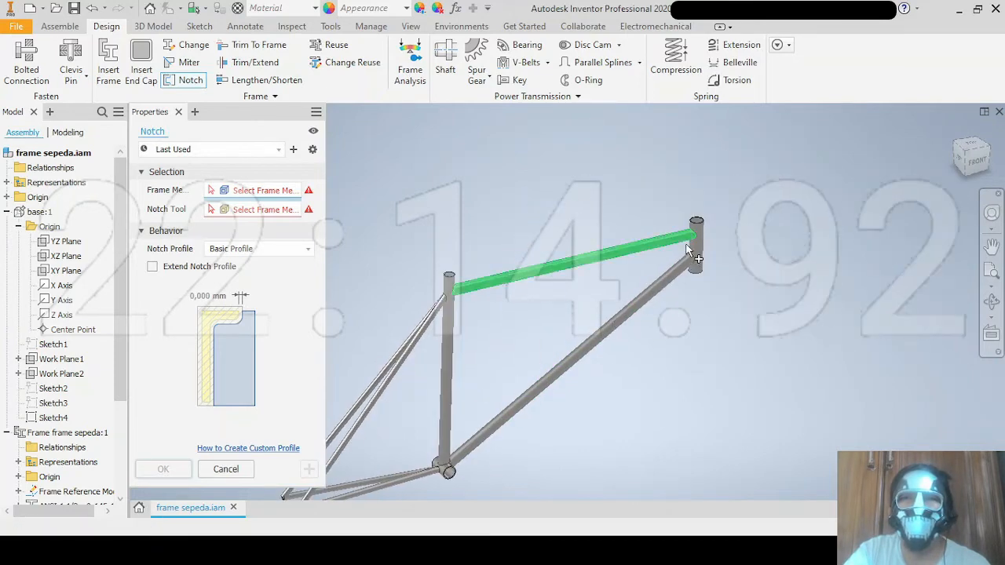
scroll(689, 249, "up", 3)
scroll(593, 296, "down", 1)
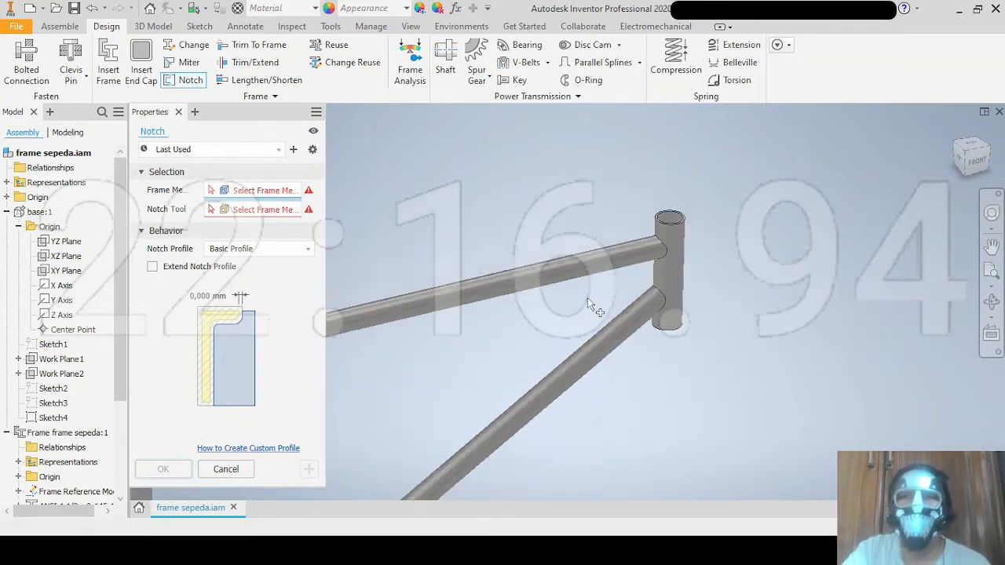
scroll(588, 299, "down", 4)
scroll(603, 288, "up", 2)
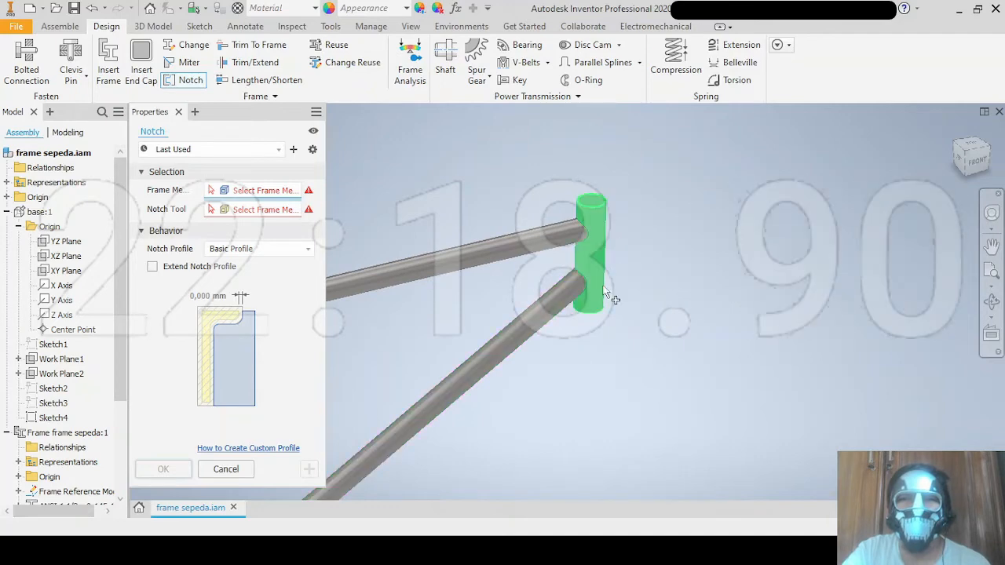
middle_click_drag(445, 331, 657, 252)
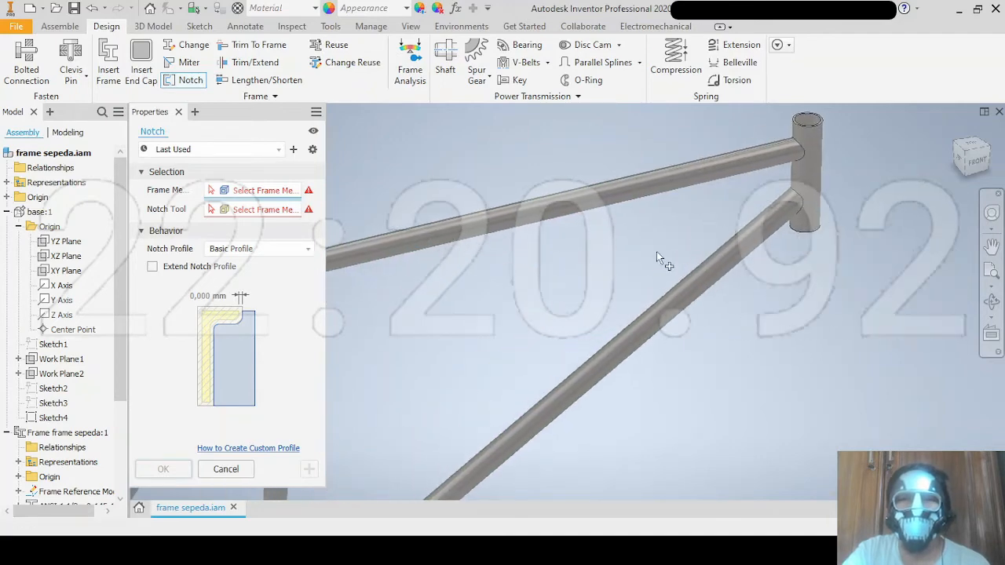
middle_click_drag(455, 335, 784, 228)
middle_click_drag(455, 357, 609, 234)
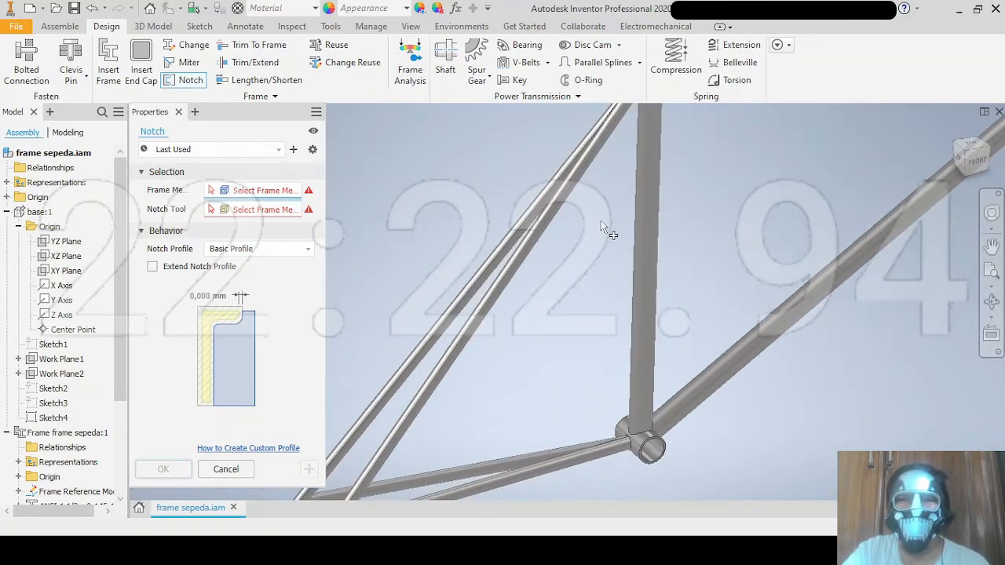
Miter each seatstay to its matching chainstay at the two rear ends of the frame with a 0 mm gap.
mouse_move(518, 334)
middle_mouse_down()
mouse_move(589, 237)
mouse_move(620, 216)
middle_mouse_up()
scroll(413, 337, "up", 3)
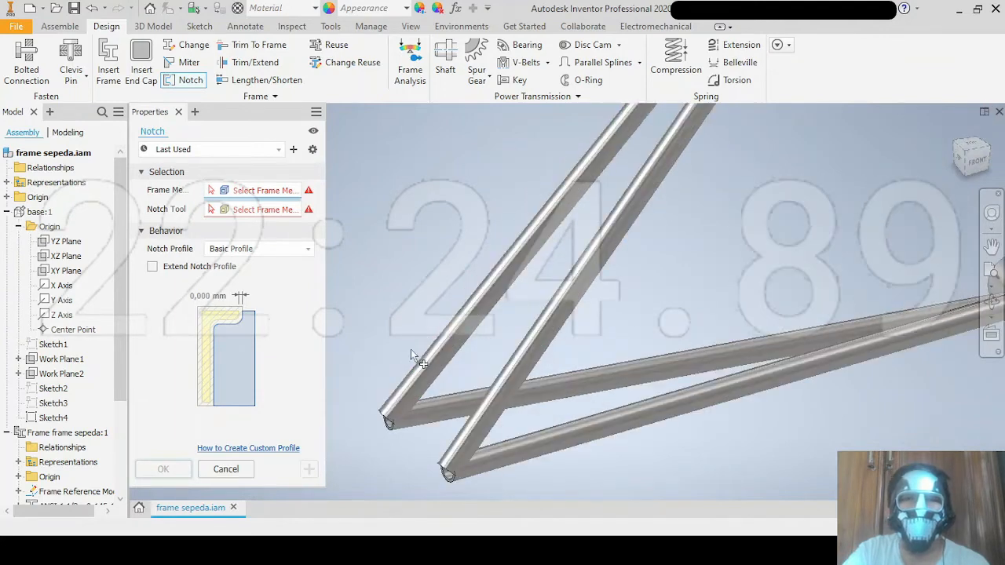
left_click(178, 112)
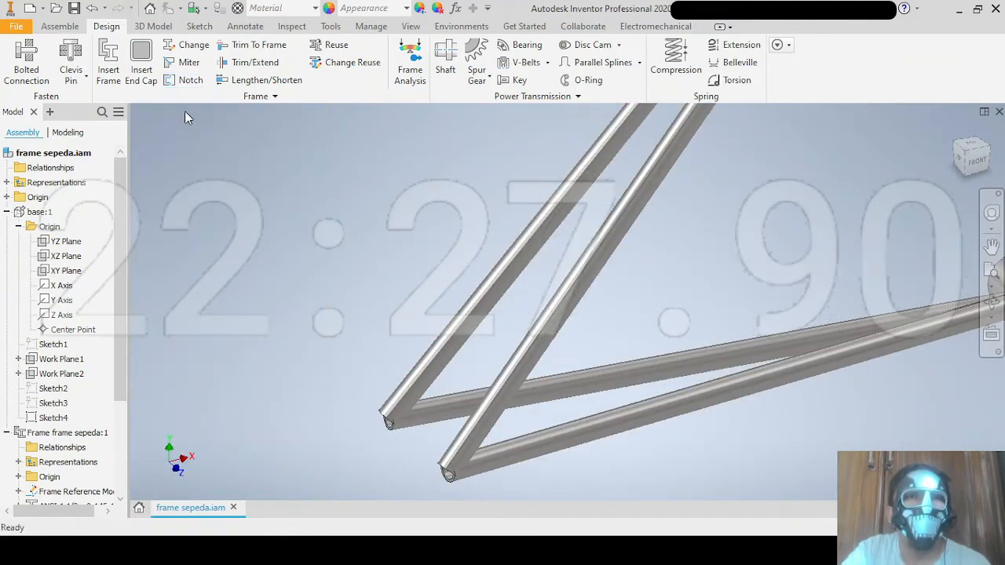
left_click(189, 62)
left_click(551, 330)
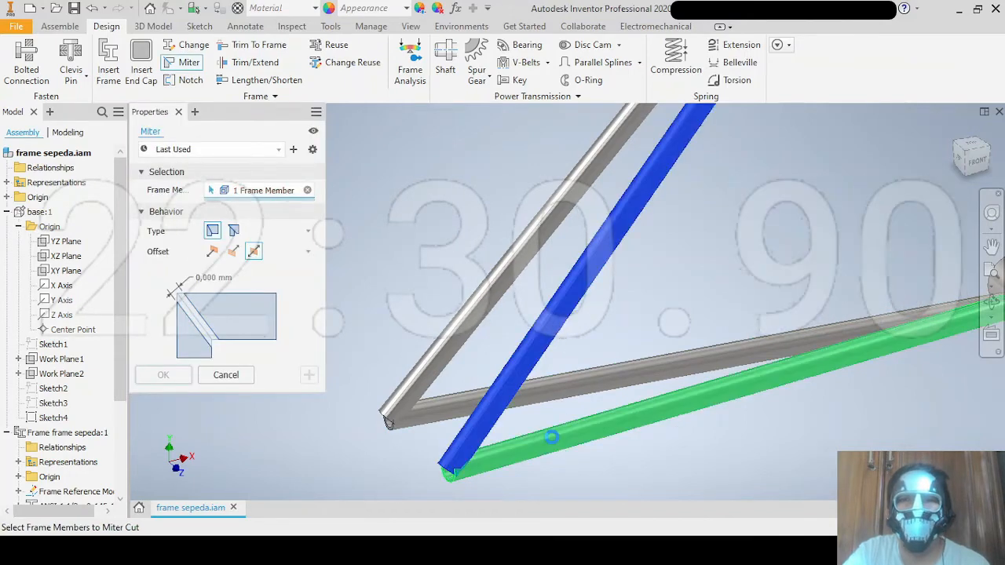
left_click(552, 437)
middle_click_drag(400, 412, 487, 336)
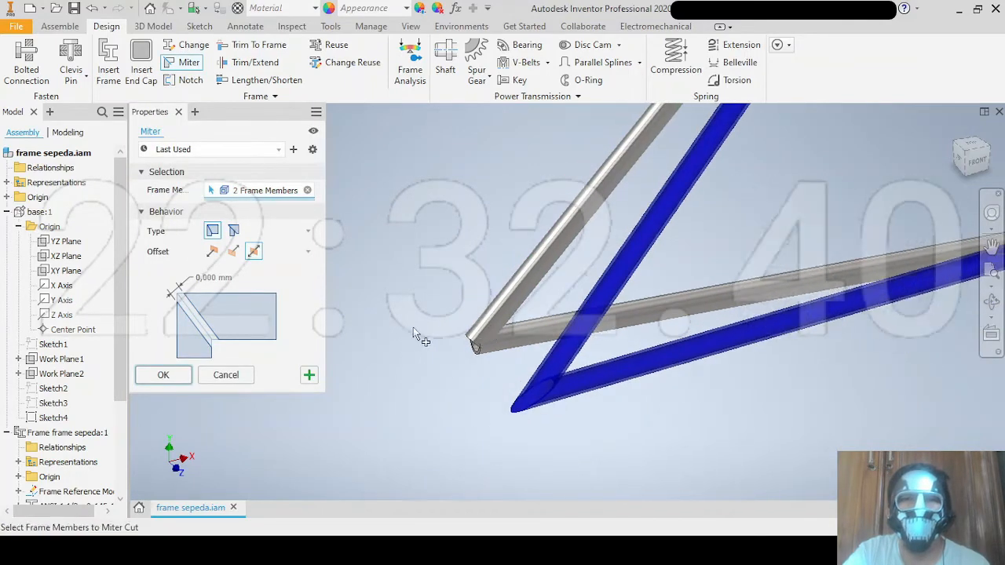
left_click(487, 343)
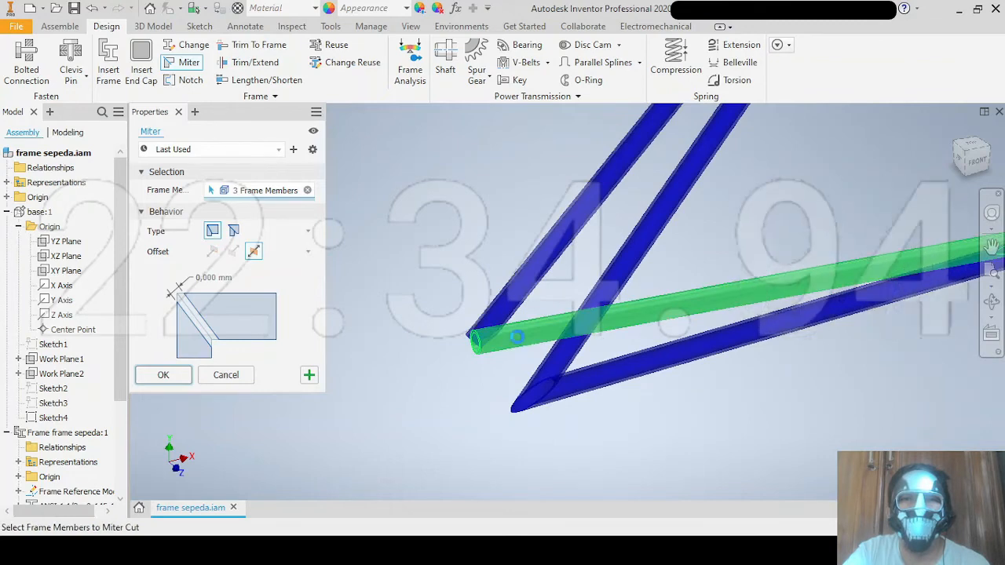
left_click(456, 358)
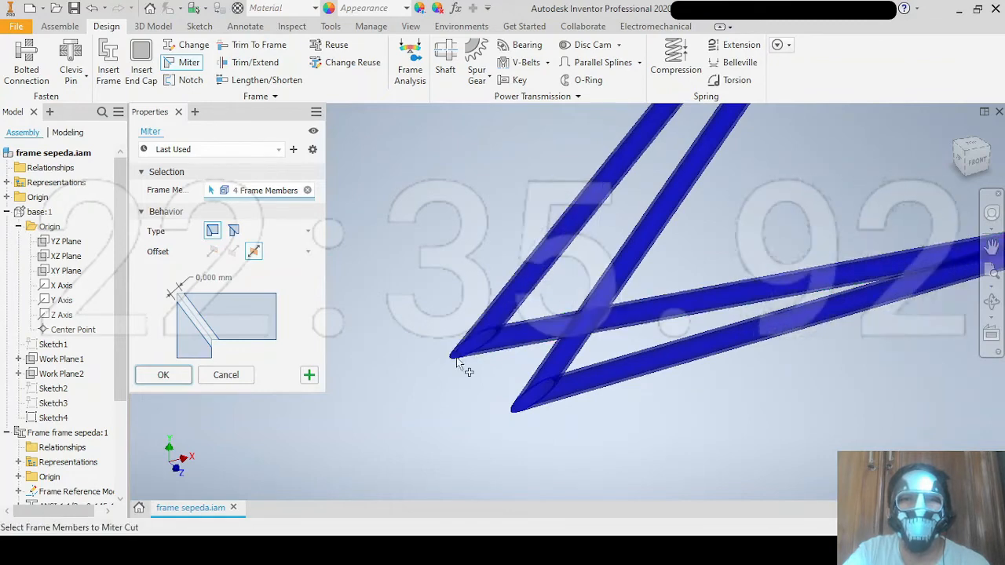
left_click(171, 379)
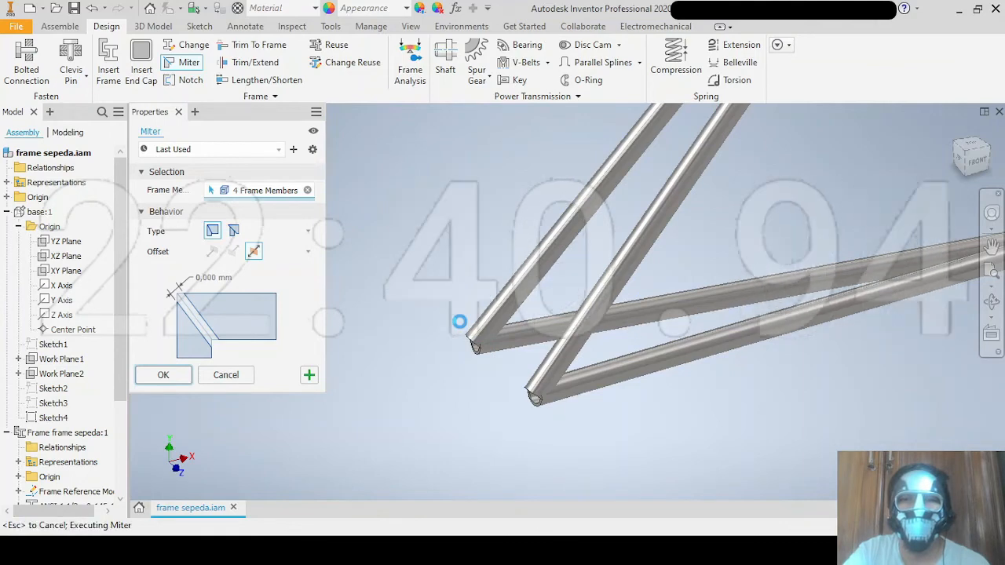
Examine the mitered rear ends and the whole bicycle frame from several angles.
scroll(462, 328, "down", 5)
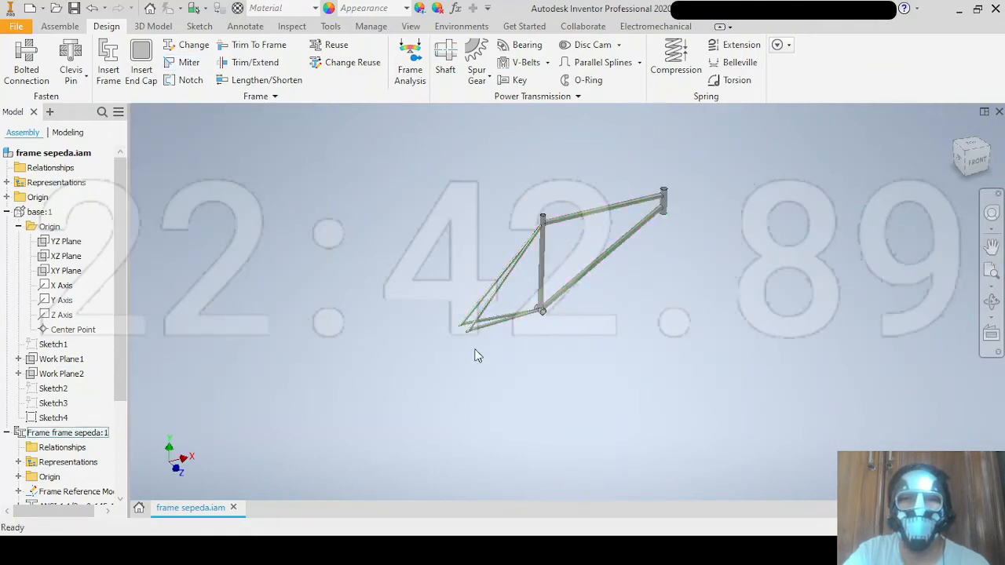
scroll(448, 333, "up", 5)
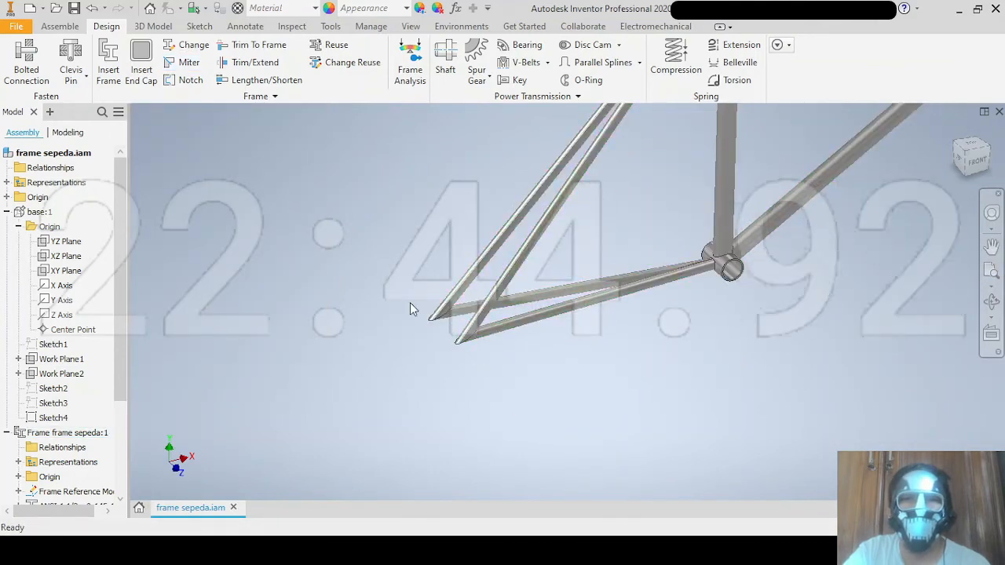
scroll(582, 341, "down", 3)
middle_click_drag(623, 327, 499, 442)
mouse_move(589, 388)
middle_mouse_down("shift")
mouse_move(600, 384)
mouse_move(557, 352)
mouse_move(605, 393)
middle_mouse_up("shift")
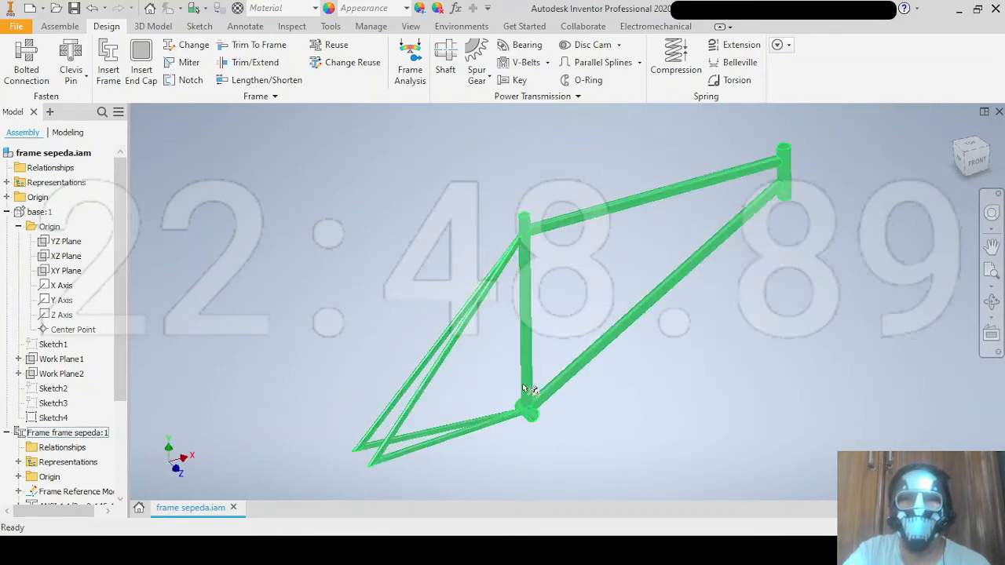
middle_click_drag(487, 386, 437, 341)
middle_click_drag(608, 278, 577, 357)
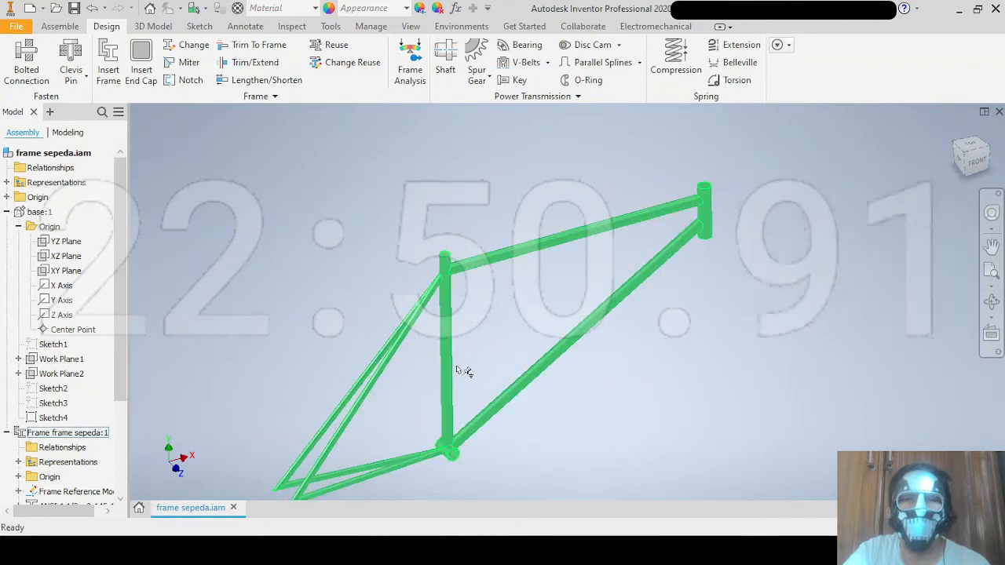
middle_click_drag(465, 372, 416, 337, "shift")
scroll(312, 432, "down", 3)
middle_click_drag(299, 438, 431, 410)
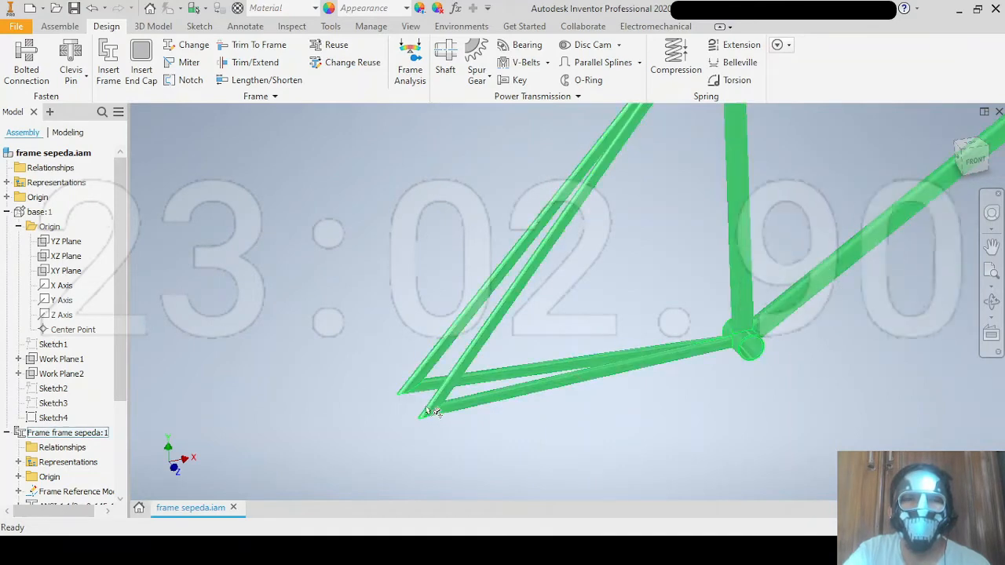
scroll(471, 412, "up", 3)
middle_click_drag(477, 414, 442, 412, "shift")
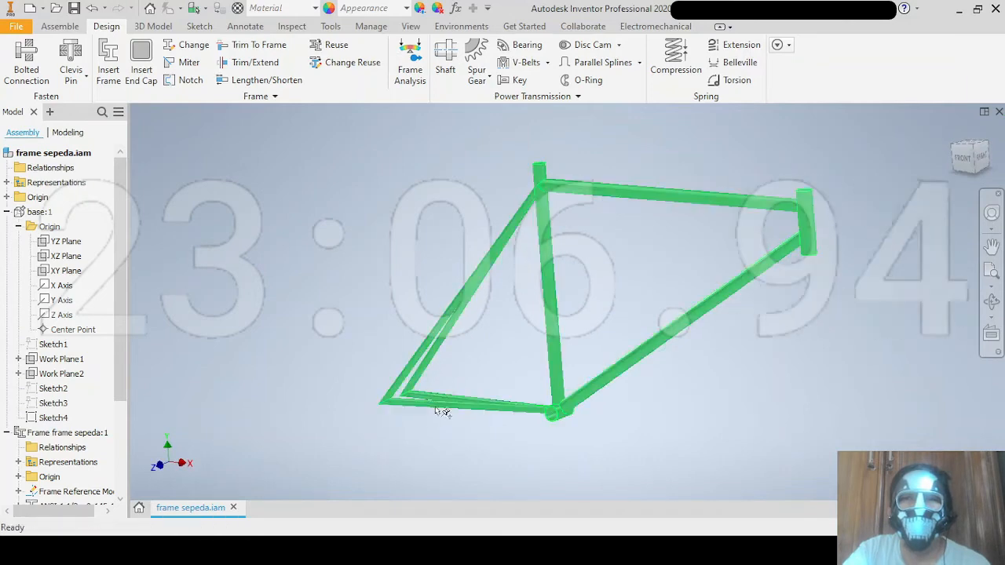
middle_click_drag(545, 398, 554, 332, "shift")
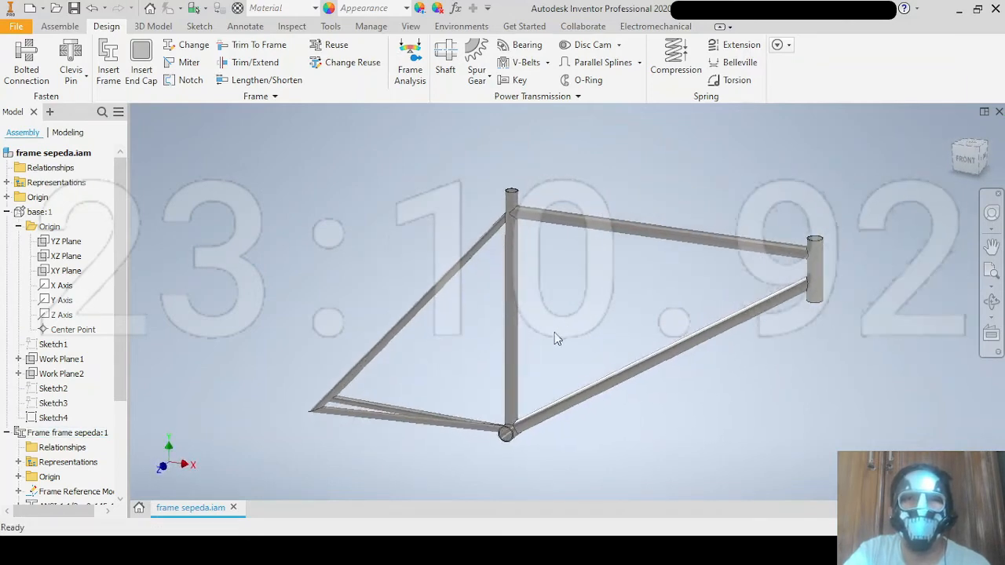
Open the seat tube, the first ANSI 1 1/2 x 0.145 member, for editing with Frame Generator.
left_click(527, 217)
scroll(522, 208, "down", 4)
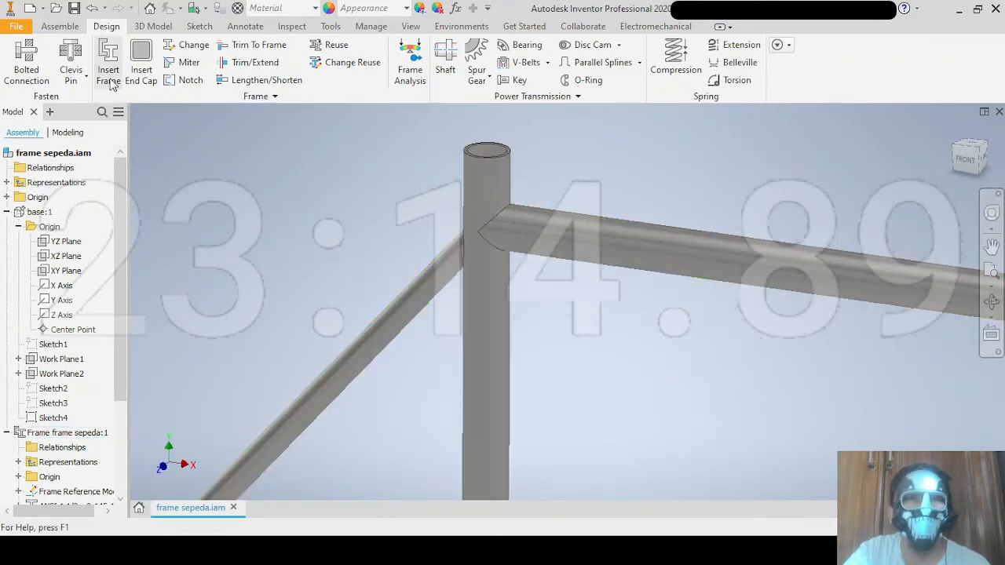
left_click(6, 212)
left_click(31, 227)
right_click(34, 228)
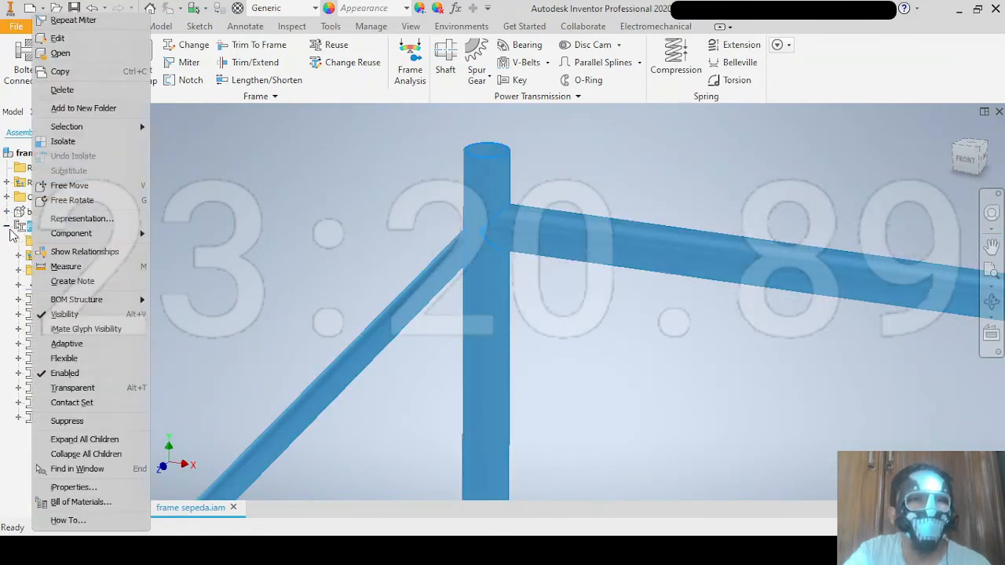
left_click(10, 229)
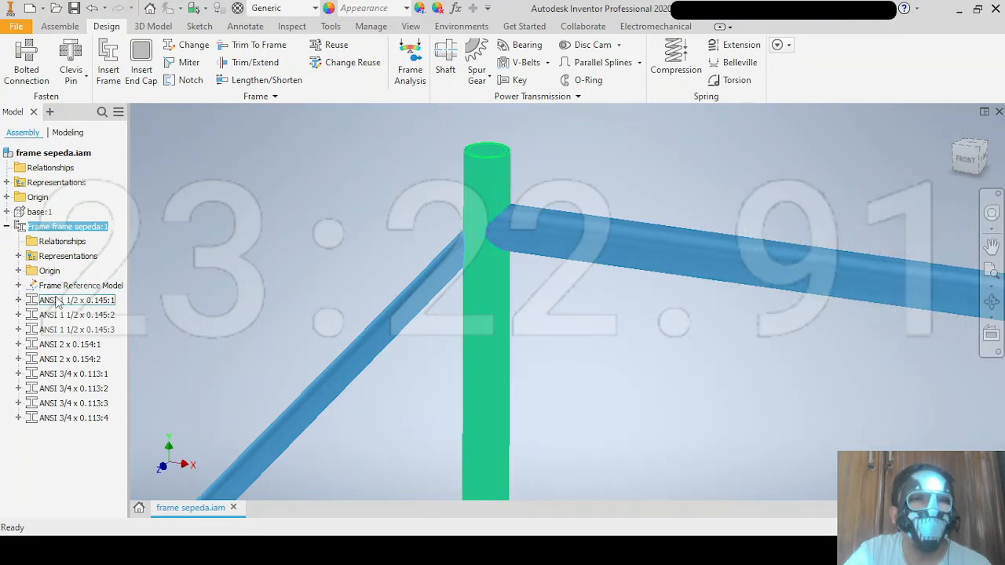
left_click(58, 304)
right_click(490, 165)
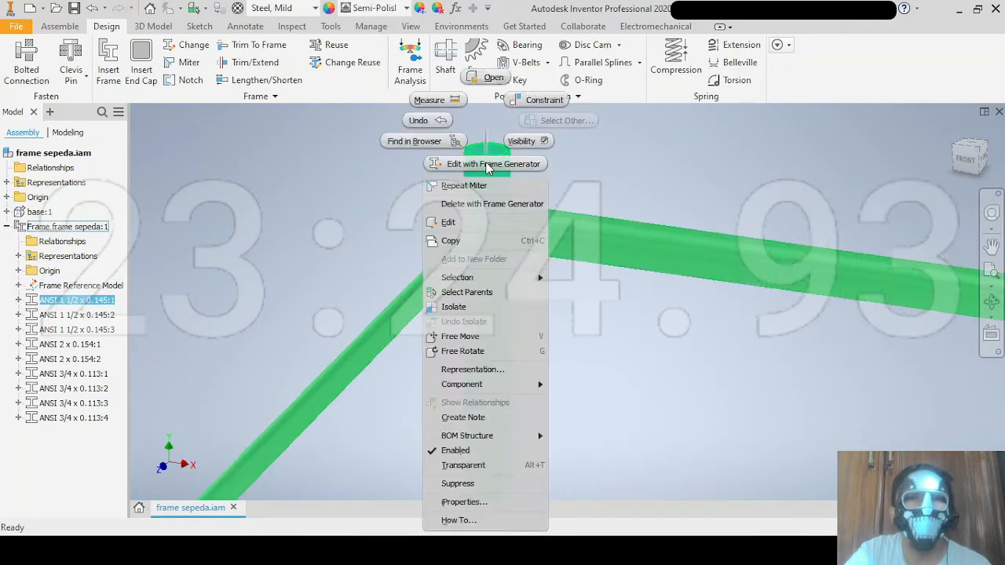
left_click(484, 165)
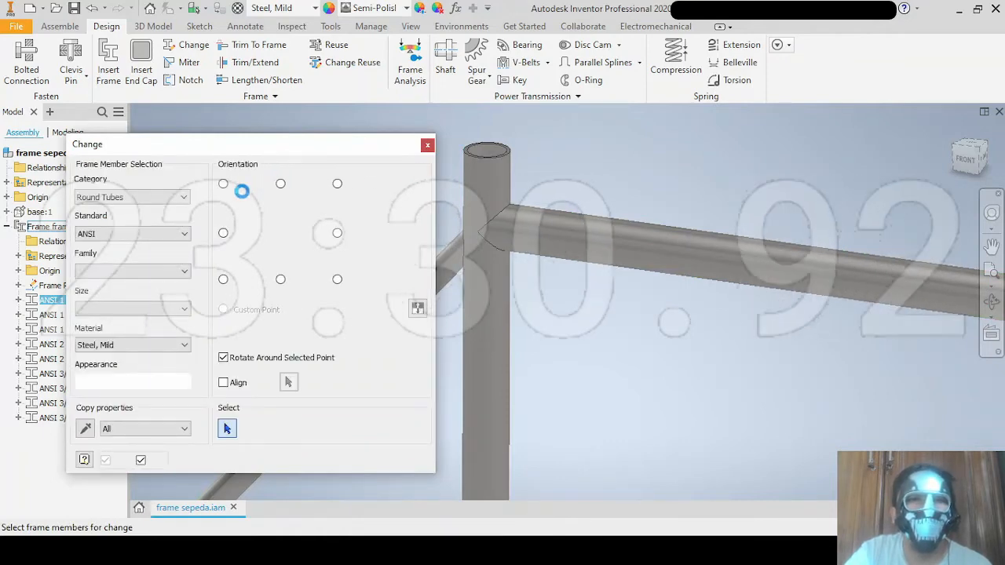
Set the seat tube's pipe size to 1 1/4 x 0.140 and add the top tube and down tube to the change.
scroll(619, 219, "up", 3)
middle_click_drag(600, 263, 587, 213)
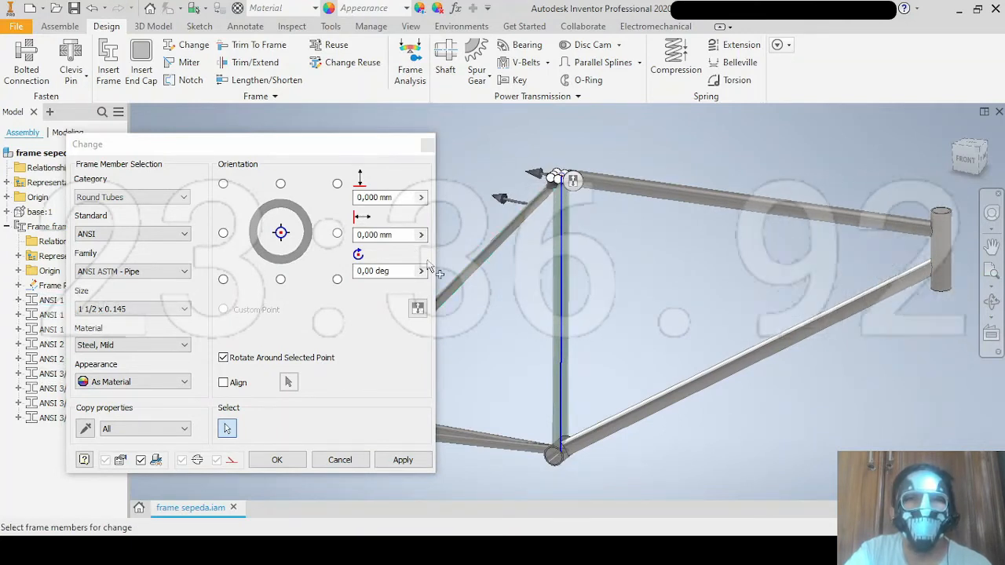
left_click(120, 311)
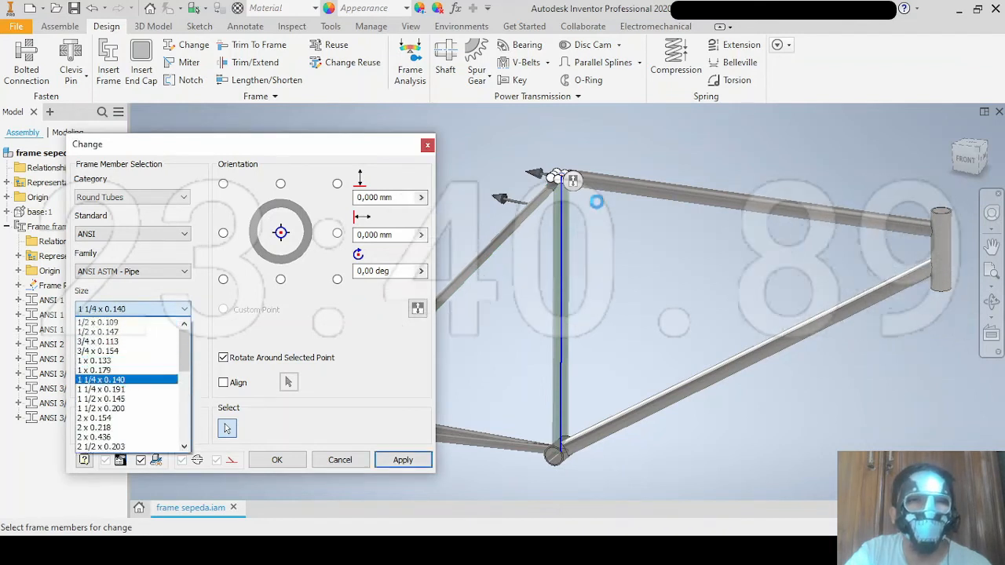
scroll(572, 222, "down", 2)
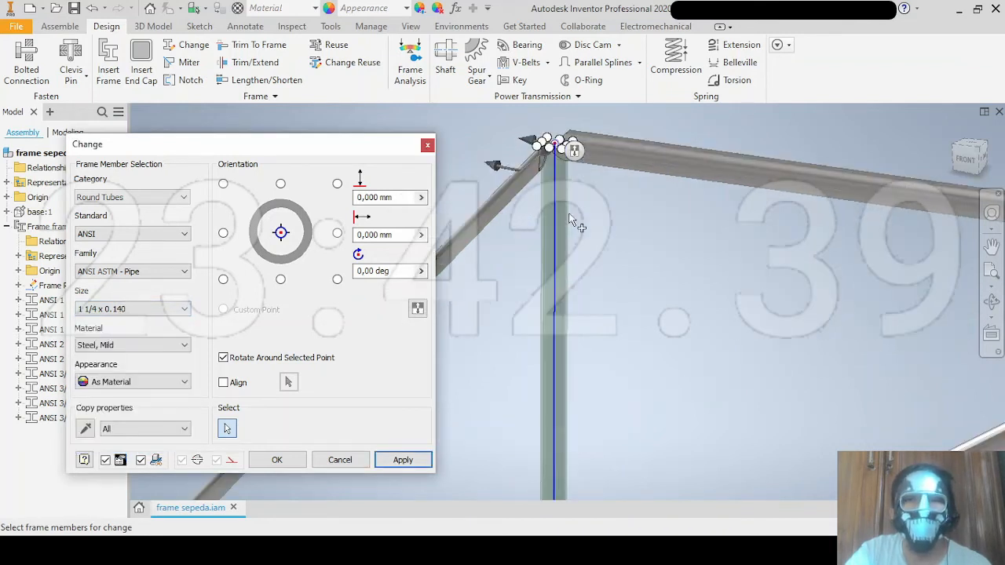
left_click(630, 154)
scroll(626, 219, "up", 2)
middle_click_drag(627, 221, 565, 157)
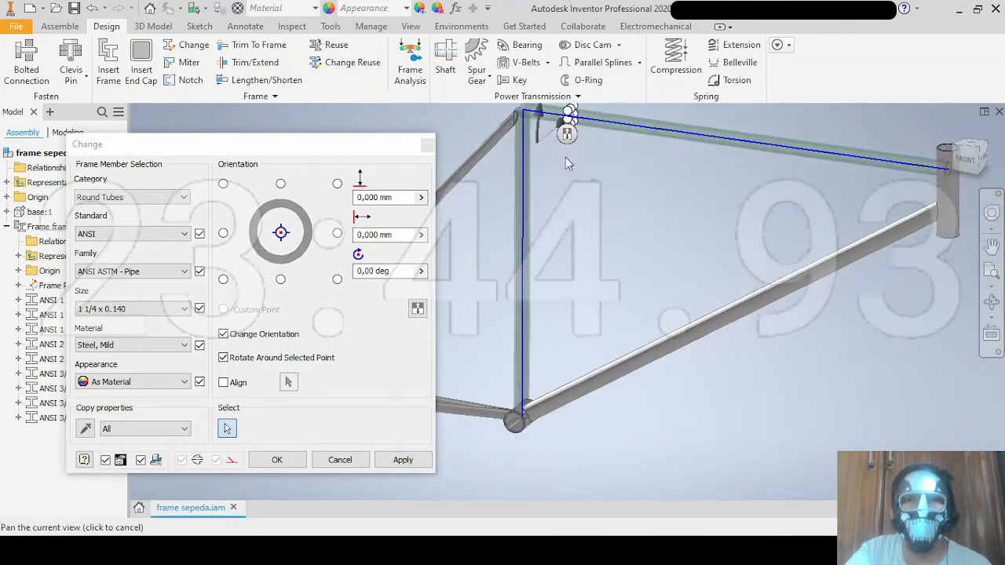
left_click(701, 318)
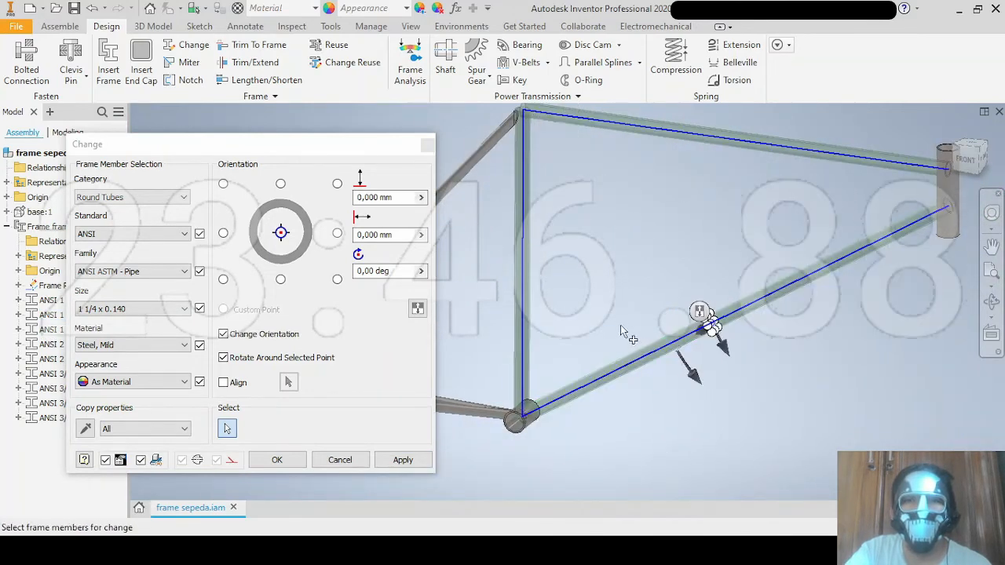
Change the seat tube, top tube and down tube to size 1/2 x 0.109 and apply it, accepting the replacement files.
left_click(136, 311)
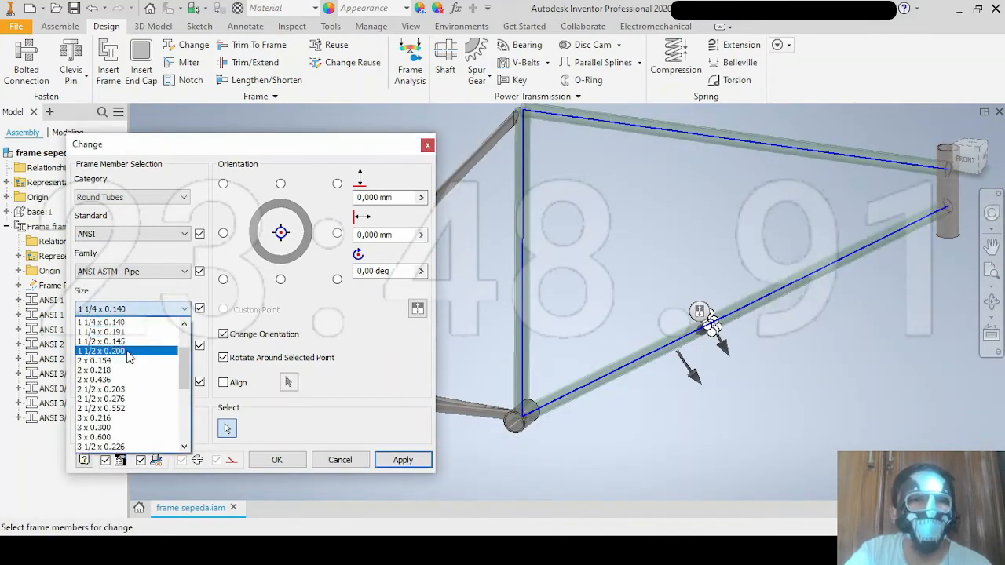
scroll(129, 357, "up", 2)
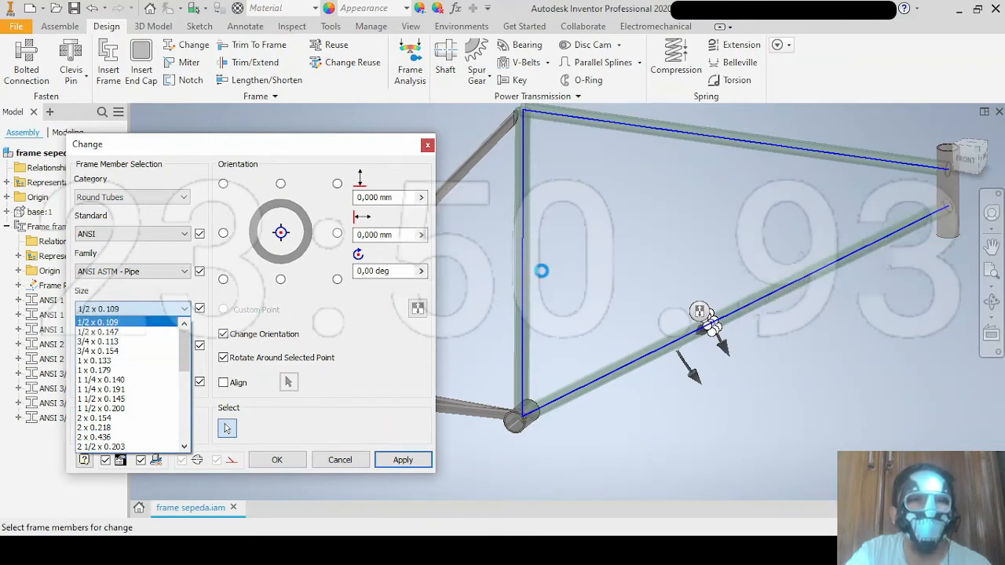
middle_click_drag(572, 155, 559, 200)
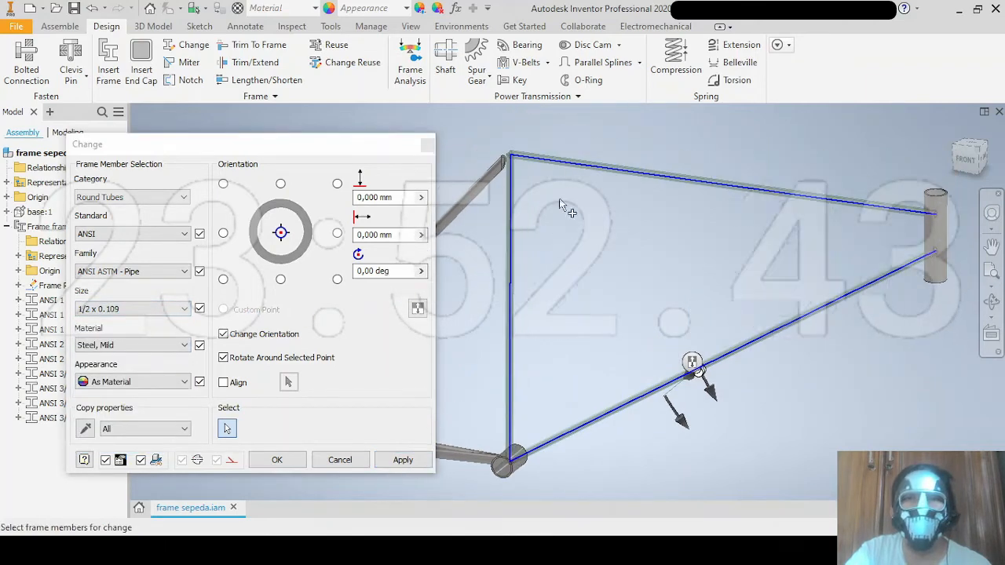
left_click(407, 463)
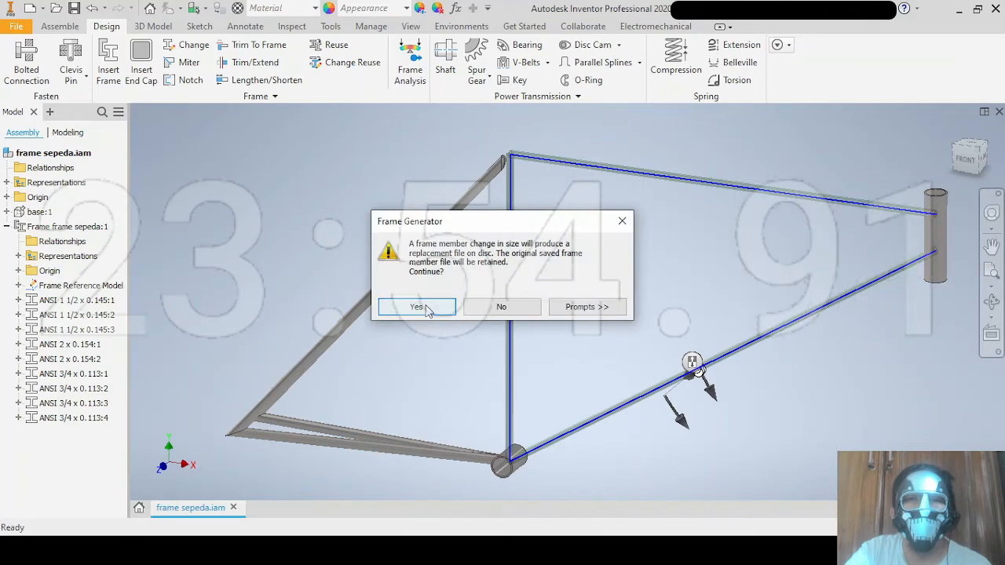
left_click(418, 307)
left_click(394, 372)
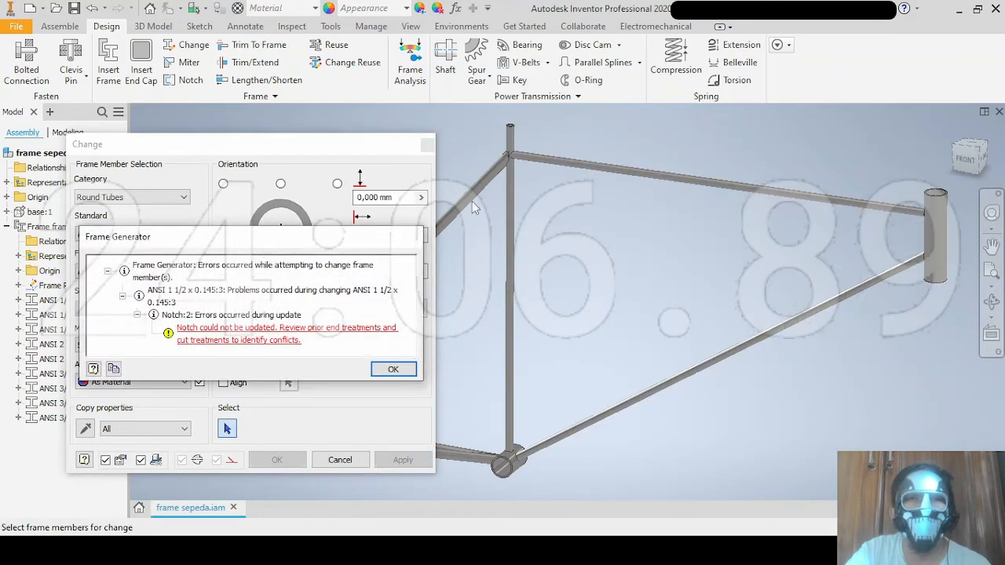
left_click(393, 370)
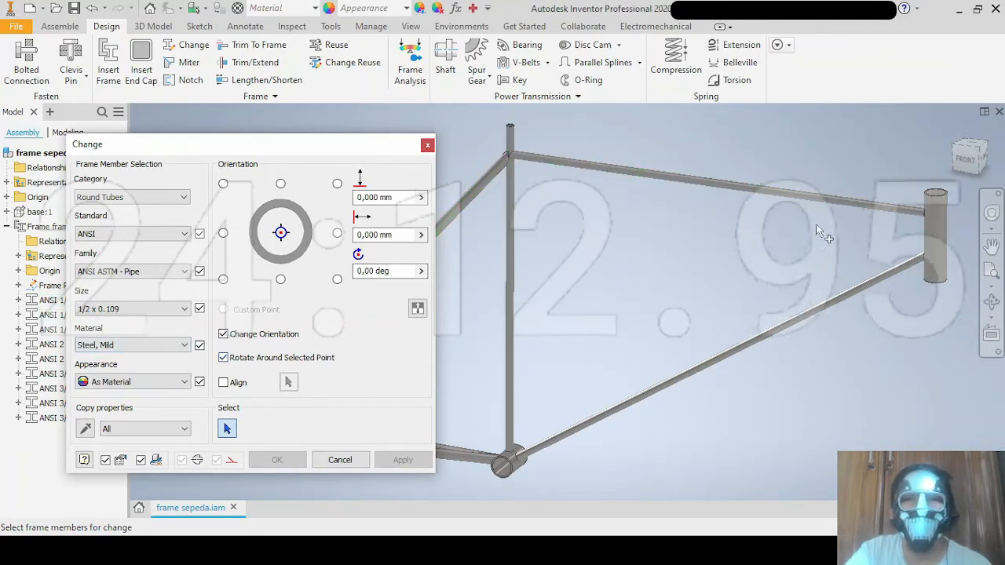
Examine the resized tubes and their joints at the head tube, seat tube and bottom bracket shell.
middle_click_drag(830, 232, 846, 278)
middle_click_drag(913, 275, 846, 302)
scroll(860, 204, "down", 6)
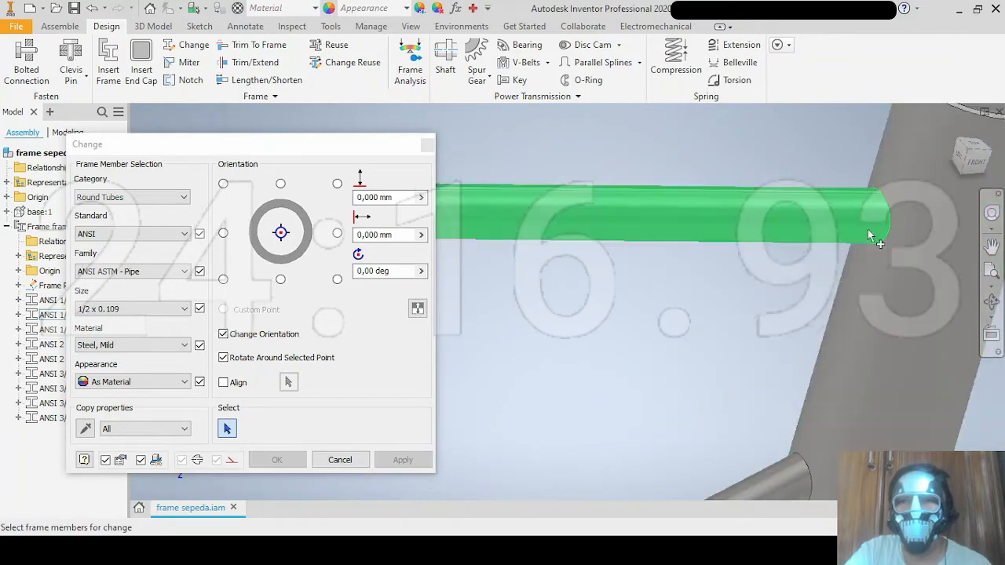
scroll(668, 291, "up", 5)
middle_click_drag(668, 291, 954, 250)
scroll(954, 250, "up", 3)
scroll(508, 223, "down", 3)
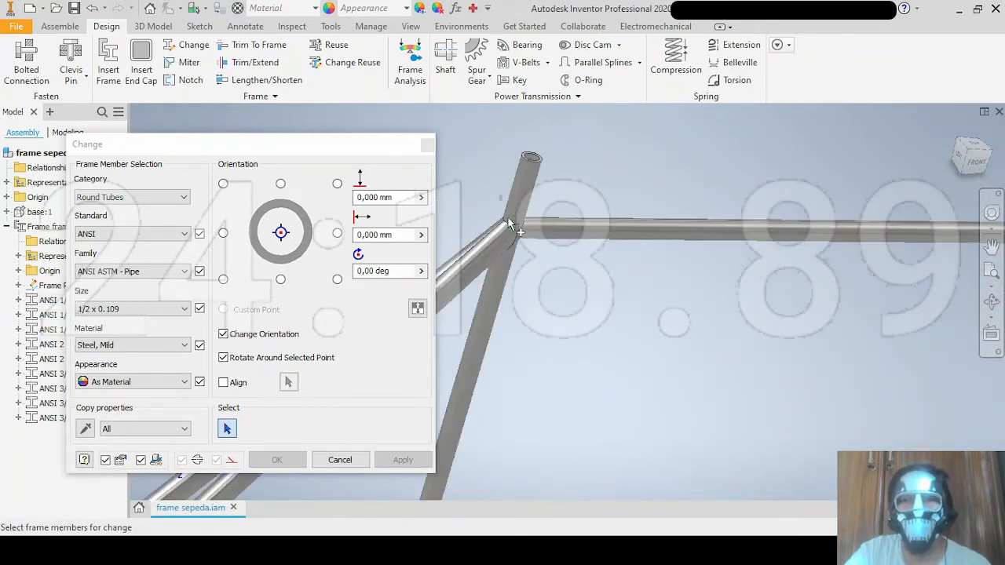
scroll(509, 223, "down", 4)
scroll(536, 267, "up", 5)
middle_click_drag(569, 253, 615, 152)
scroll(615, 153, "up", 4)
middle_click_drag(570, 333, 541, 322, "shift")
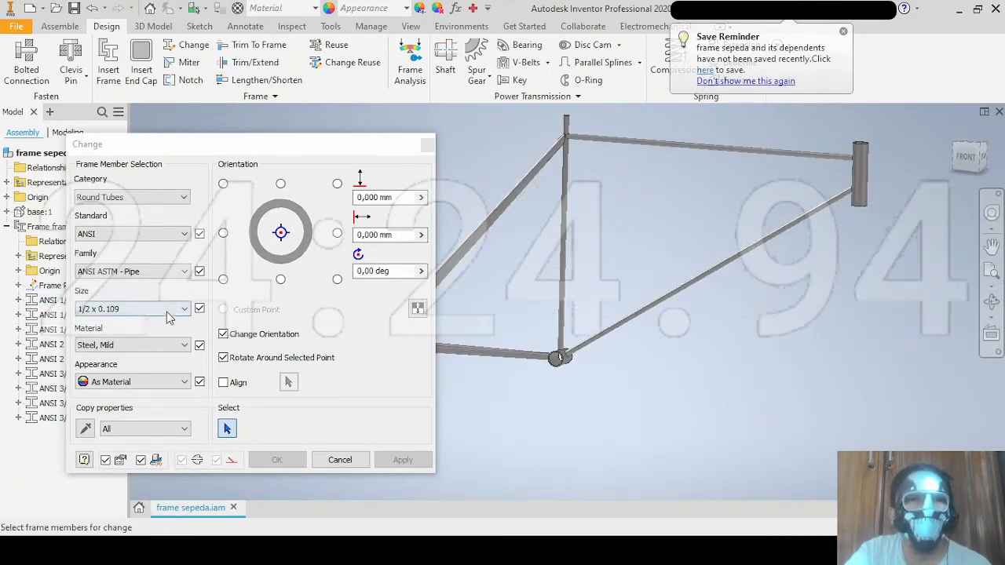
Change the seat tube, top tube and down tube to size 1 1/4 x 0.140, accepting the replacement files and member names.
left_click(166, 311)
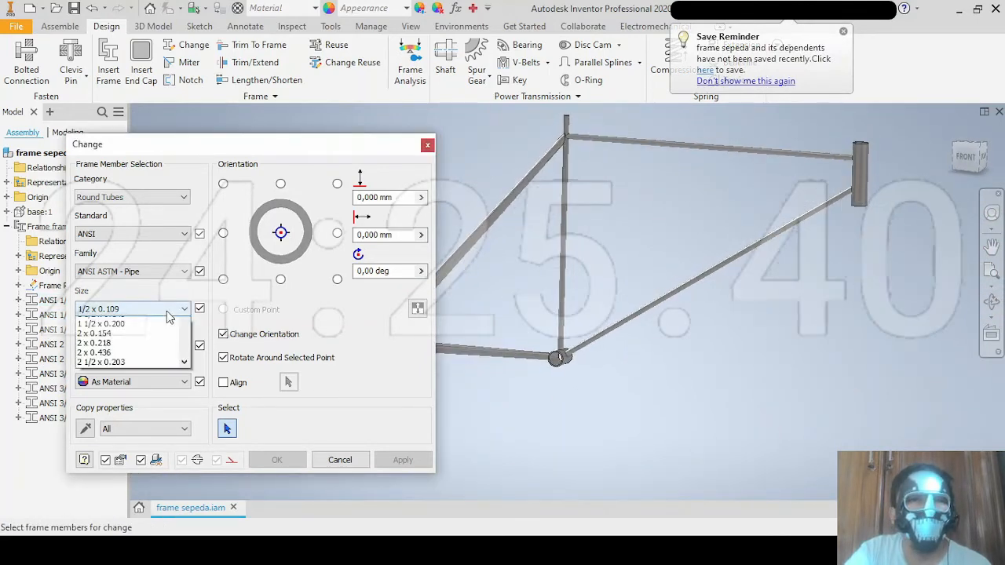
left_click(487, 256)
left_click(566, 249)
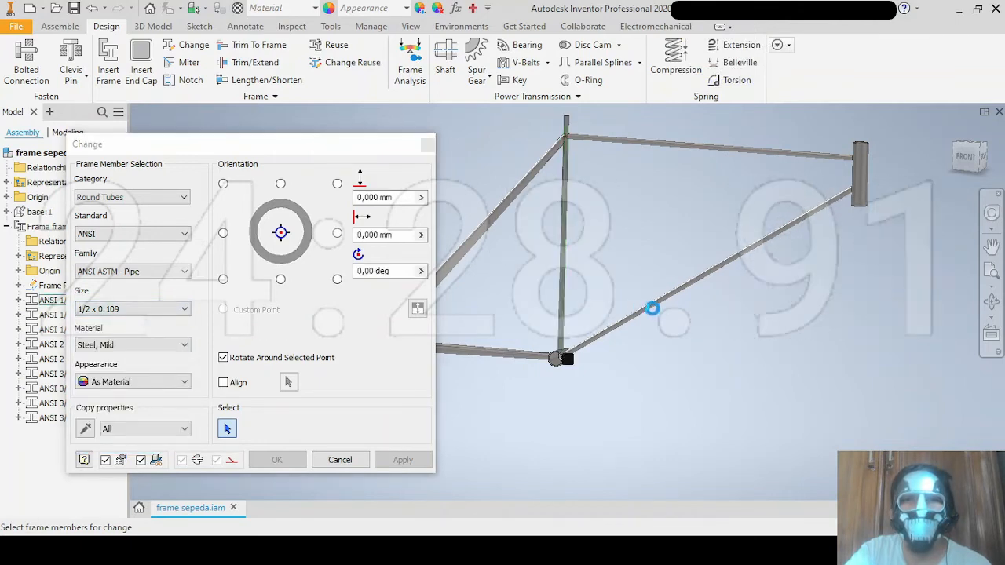
left_click(684, 151)
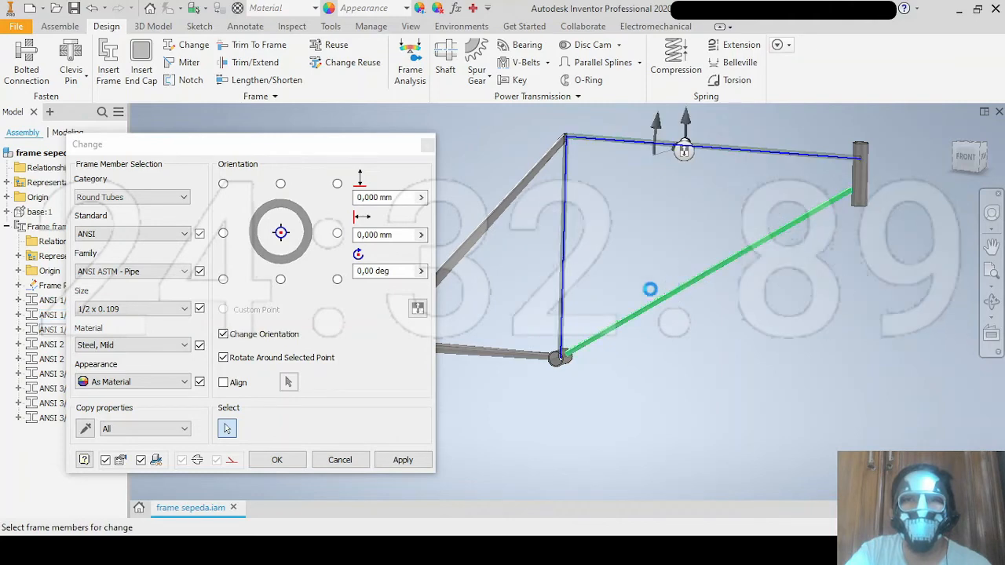
left_click(149, 313)
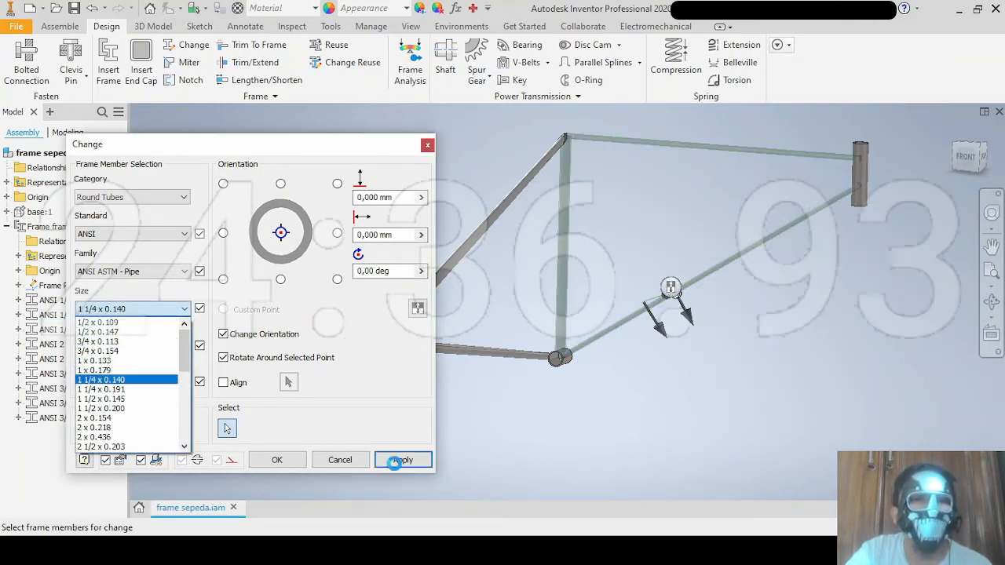
left_click(399, 461)
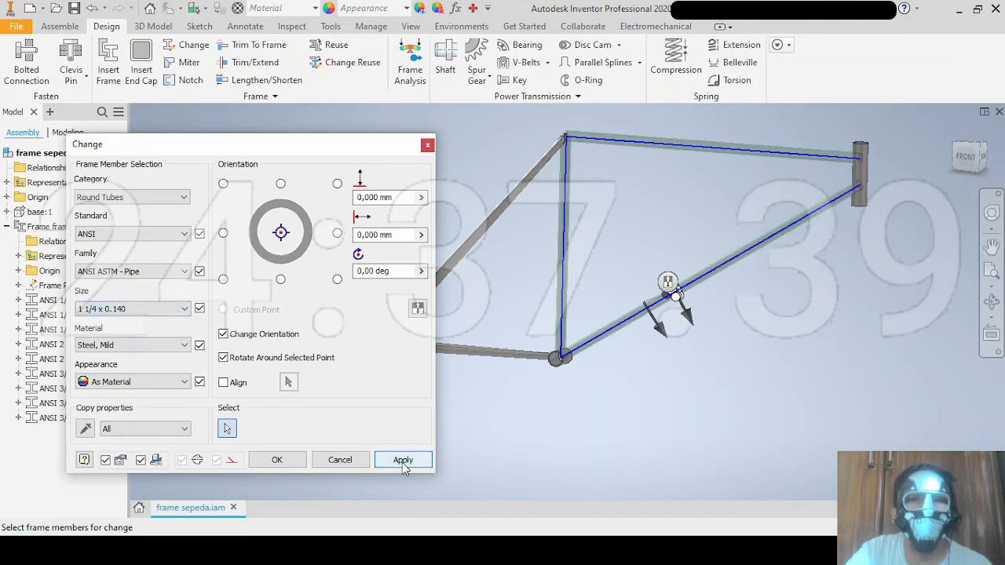
left_click(277, 461)
left_click(433, 308)
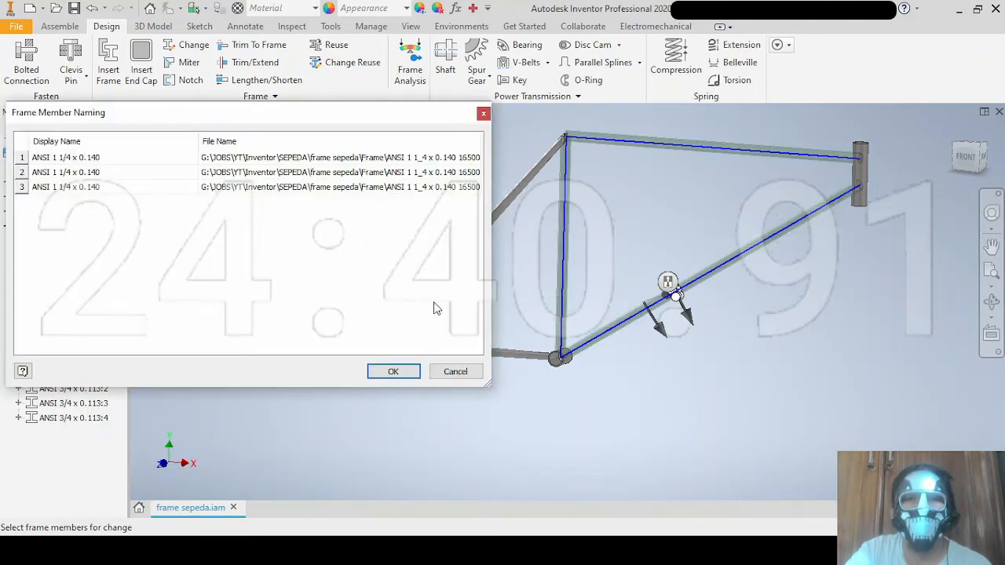
left_click(380, 373)
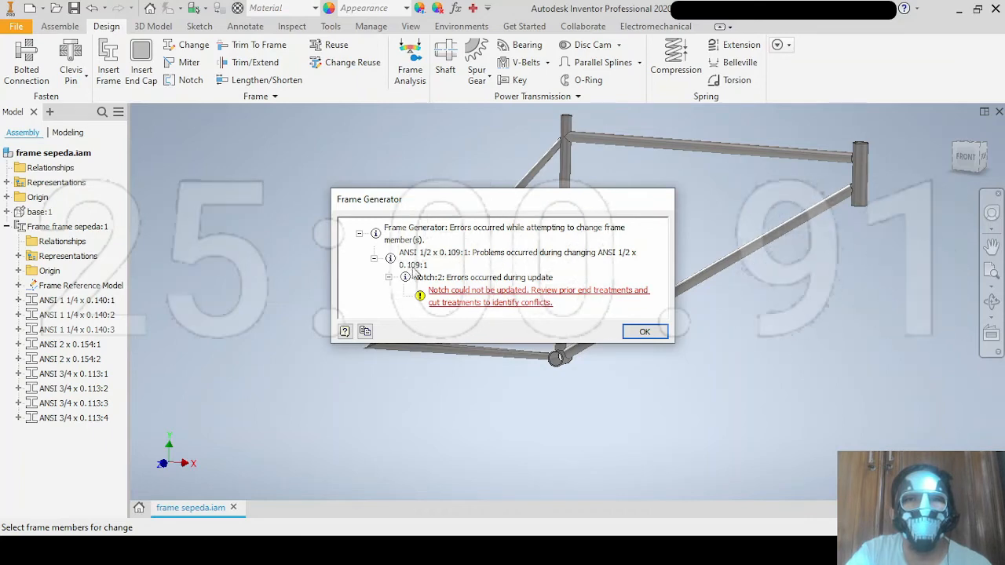
left_click(644, 336)
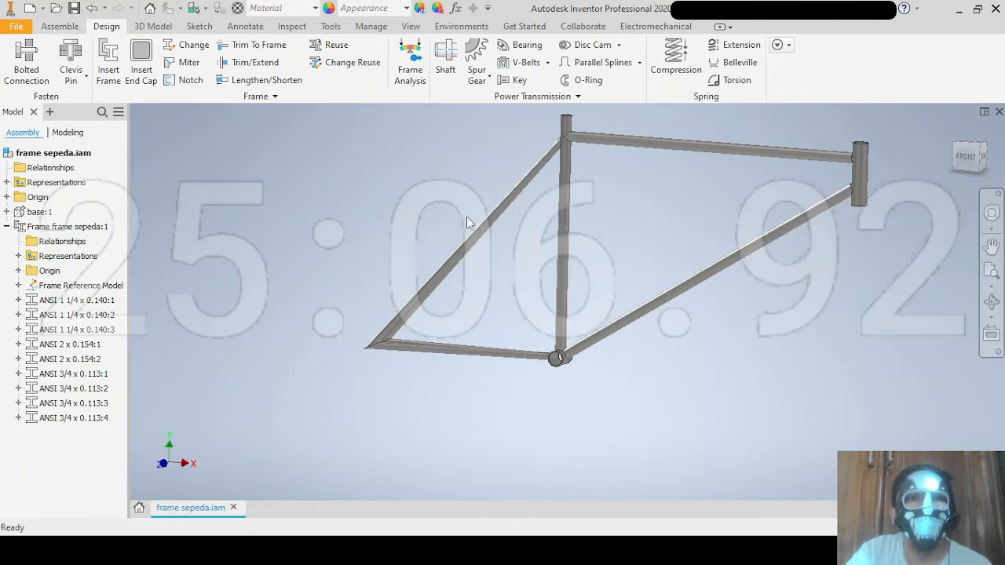
Examine the joints of the seat tube, down tube and chainstays at the bottom bracket shell.
middle_click_drag(604, 243, 576, 274, "shift")
scroll(562, 322, "down", 5)
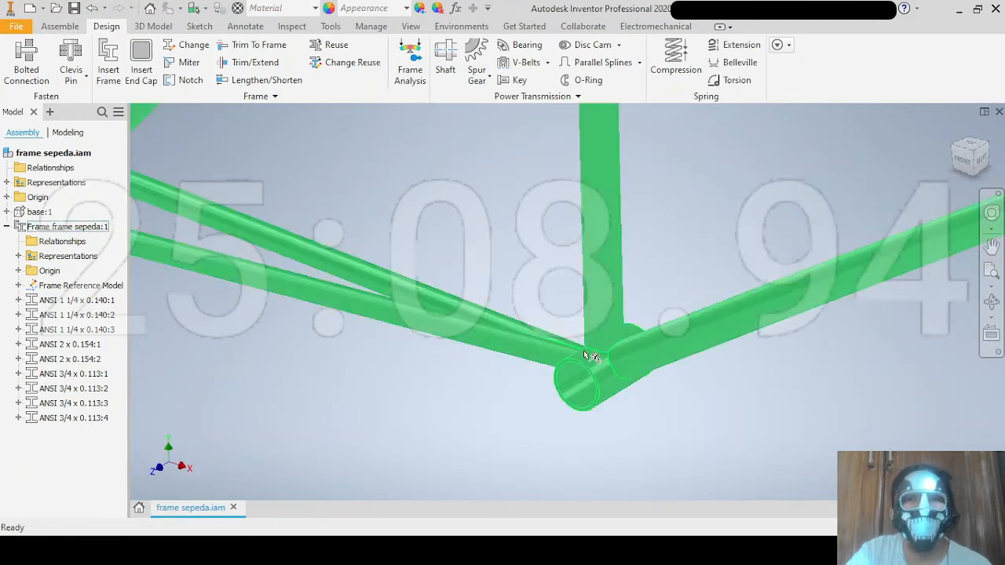
middle_click_drag(628, 374, 554, 345, "shift")
scroll(508, 403, "down", 4)
scroll(513, 401, "up", 5)
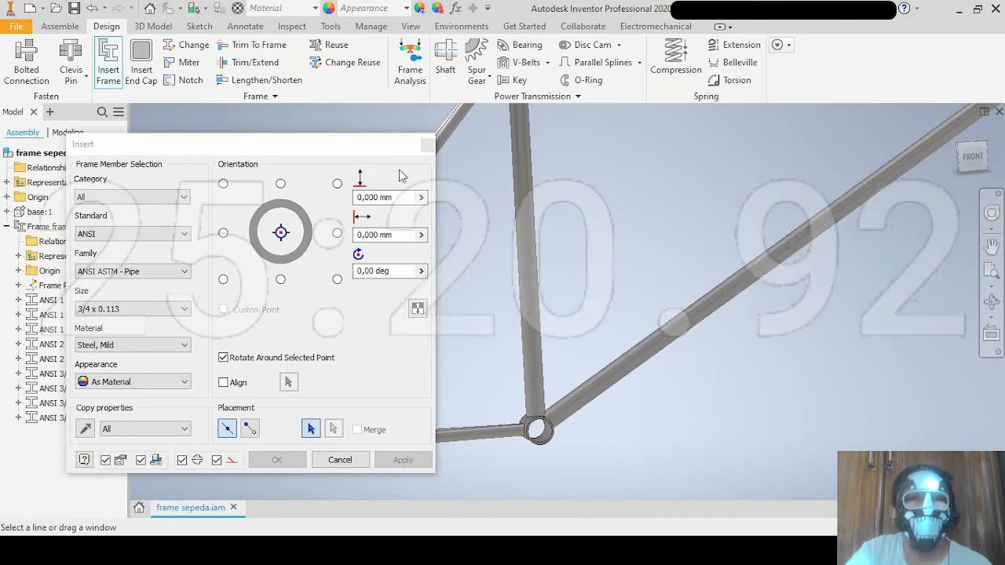
key("Escape")
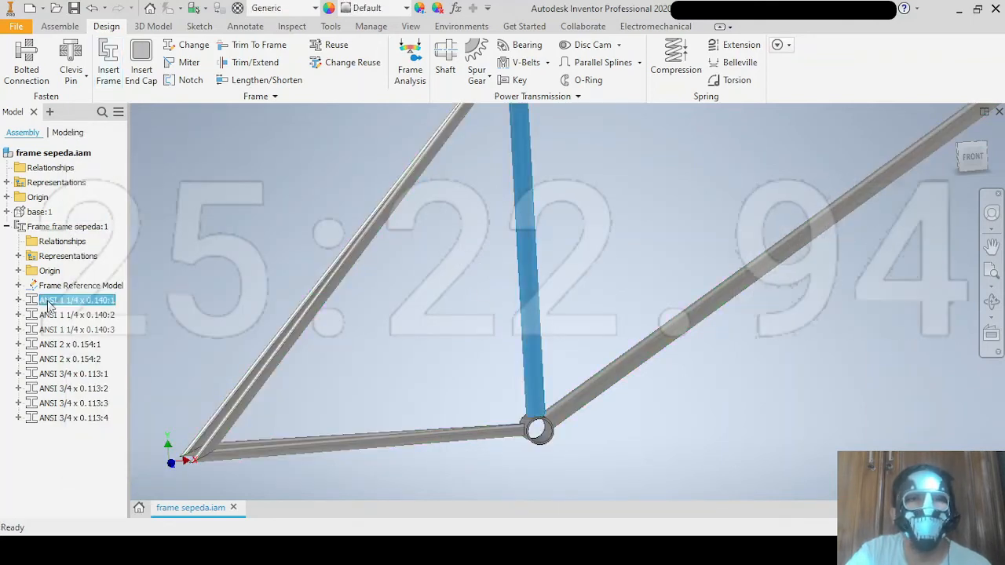
Reopen the seat tube with Frame Generator and change it, the top tube and the down tube to size 1 x 0.133.
right_click(49, 305)
left_click(109, 113)
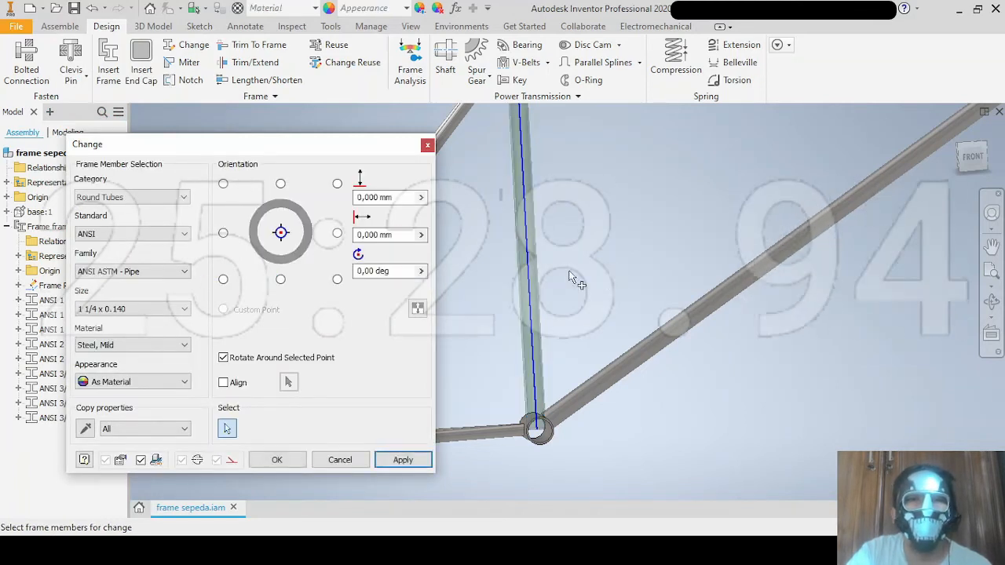
scroll(590, 268, "up", 3)
left_click(628, 281)
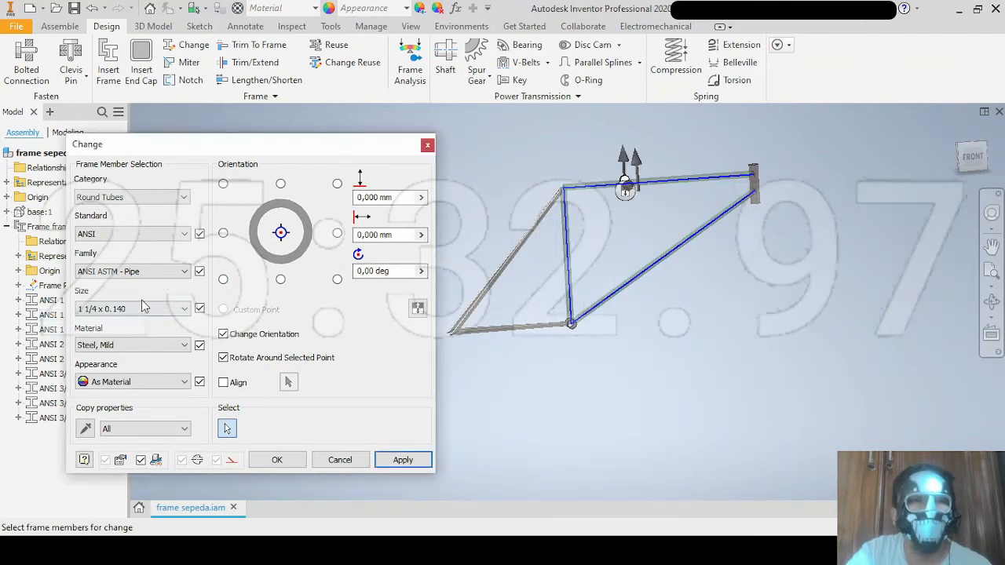
left_click(145, 308)
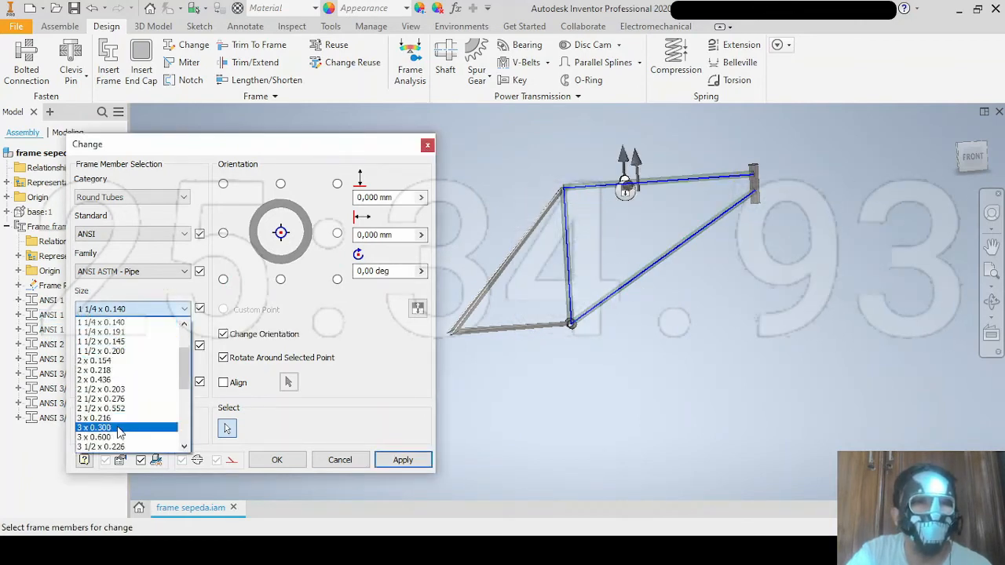
scroll(116, 384, "up", 2)
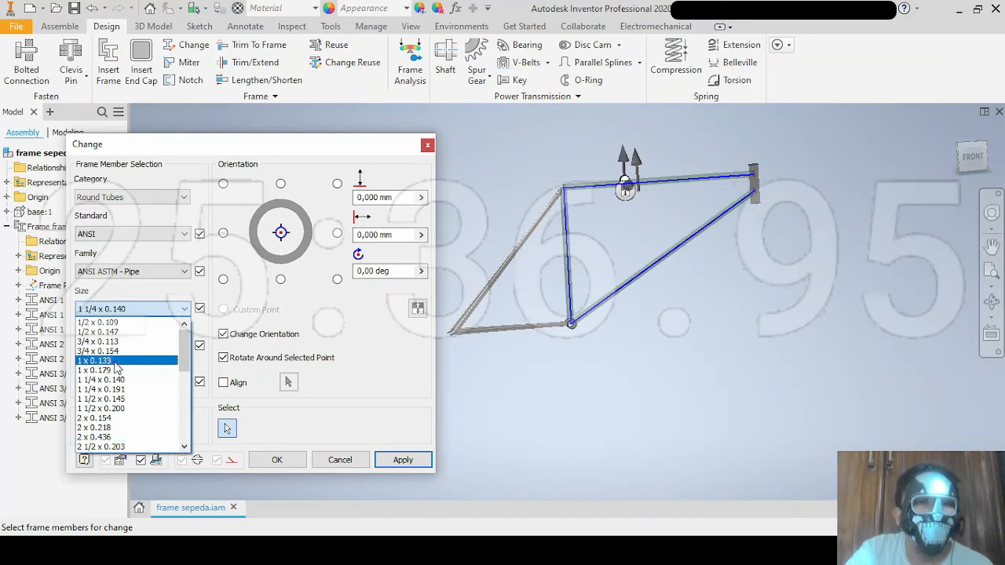
left_click(115, 362)
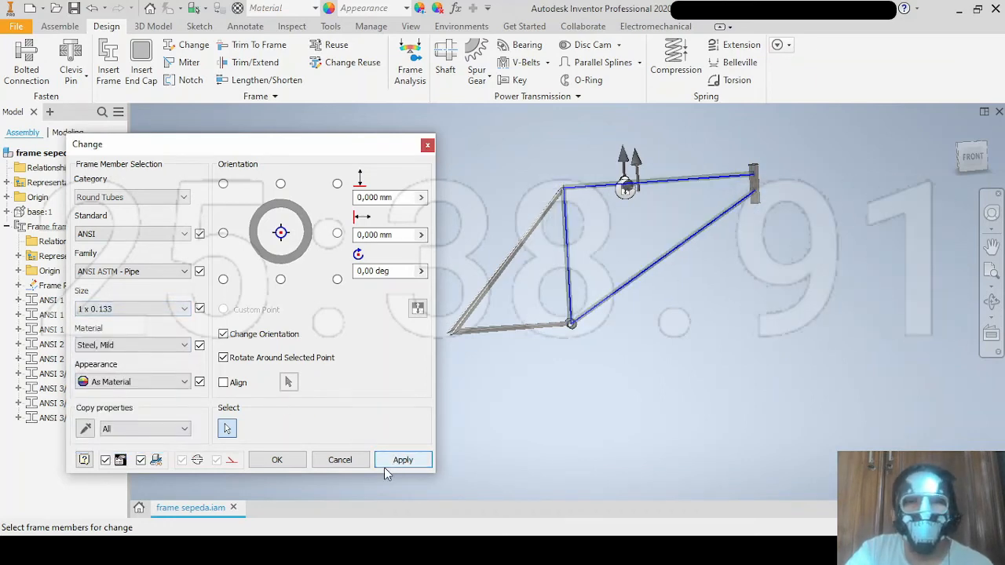
left_click(399, 461)
left_click(416, 309)
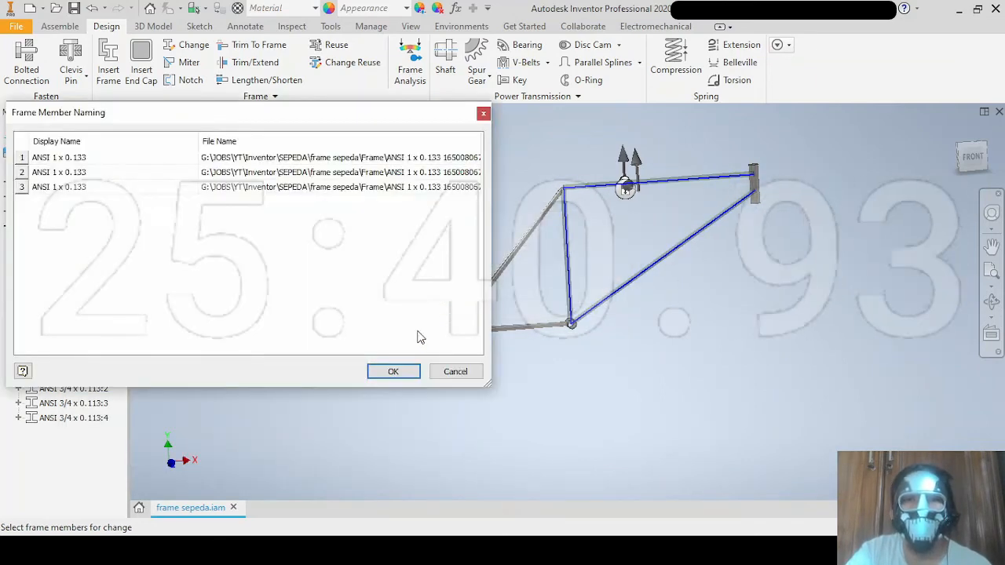
left_click(391, 372)
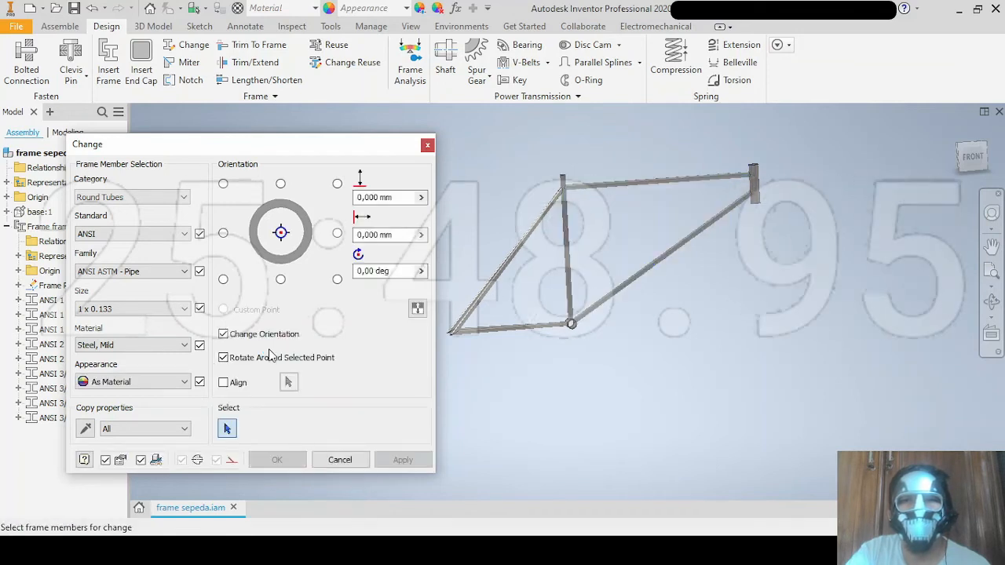
Select the seat tube, top tube and down tube and resize them to 1 1/4 x 0.140, accepting the replacement files.
scroll(573, 189, "up", 3)
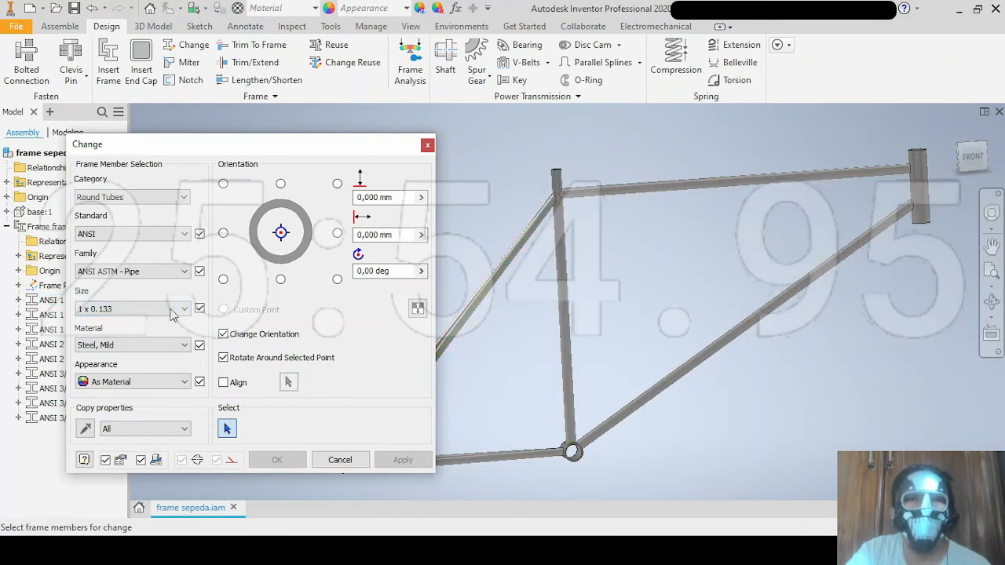
left_click(572, 248)
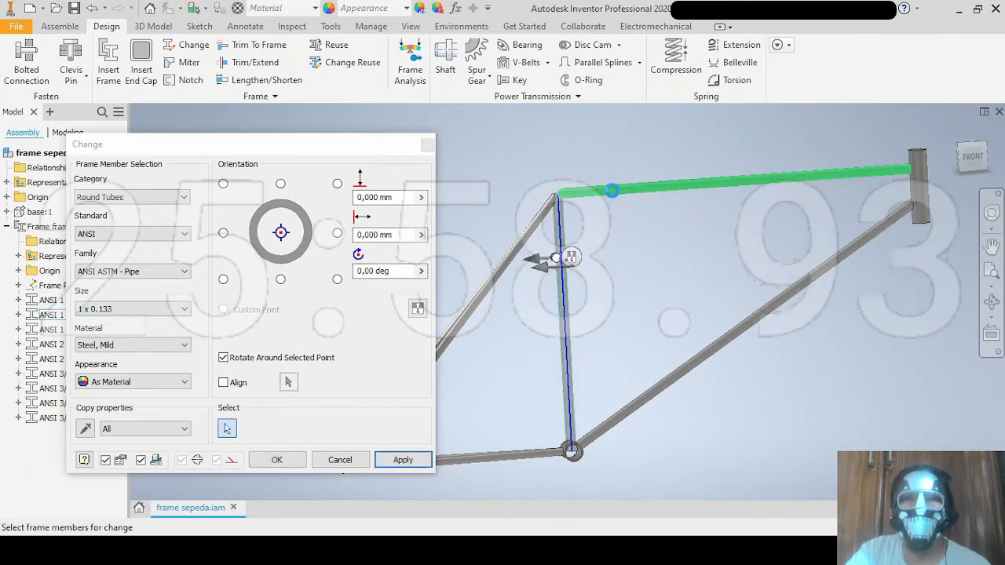
left_click(612, 190)
left_click(691, 363)
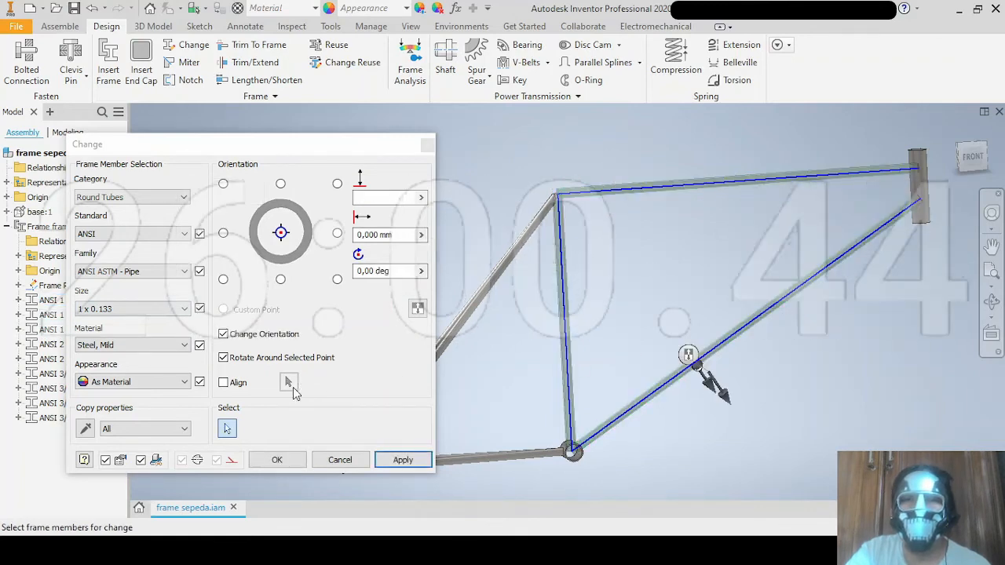
left_click(161, 309)
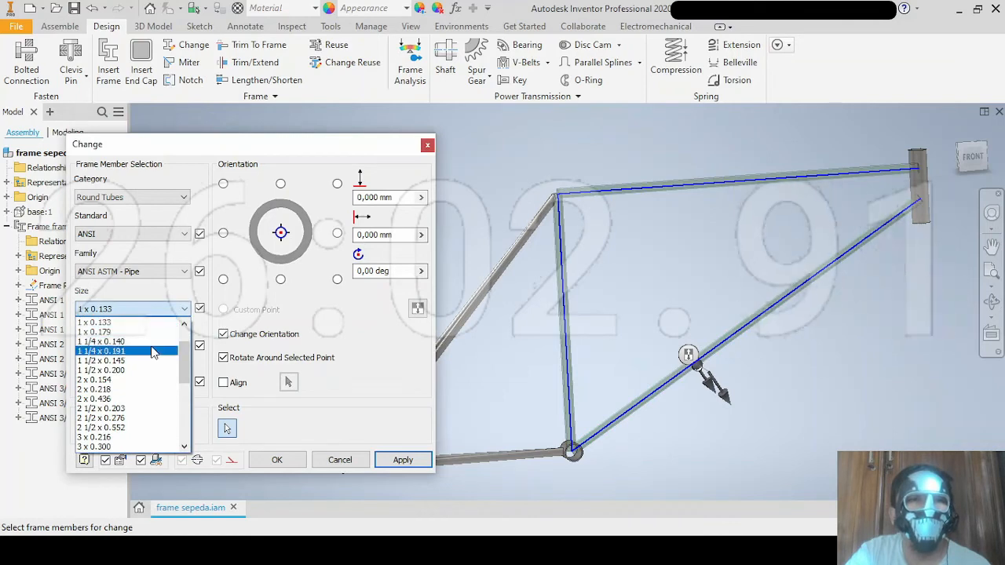
left_click(126, 341)
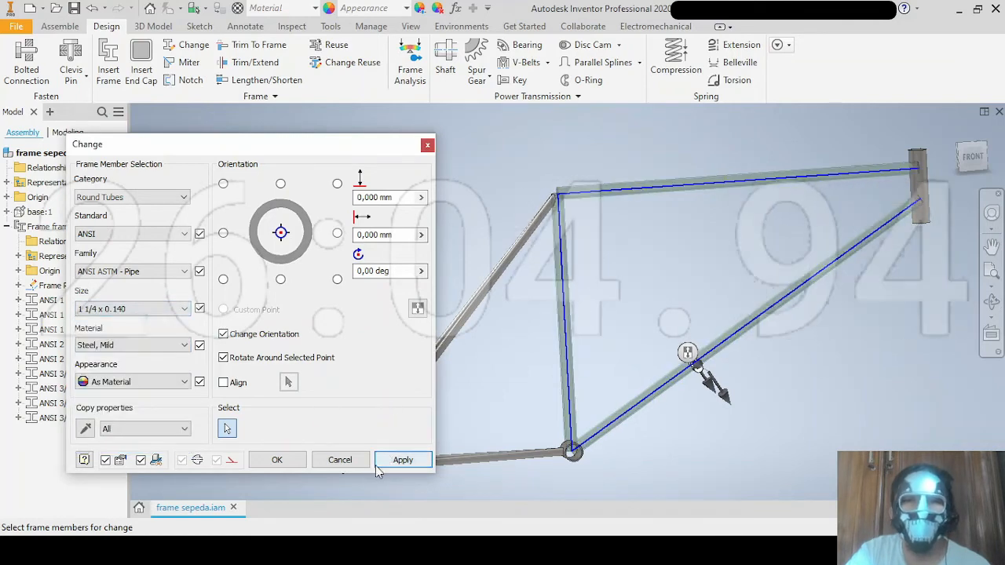
left_click(286, 462)
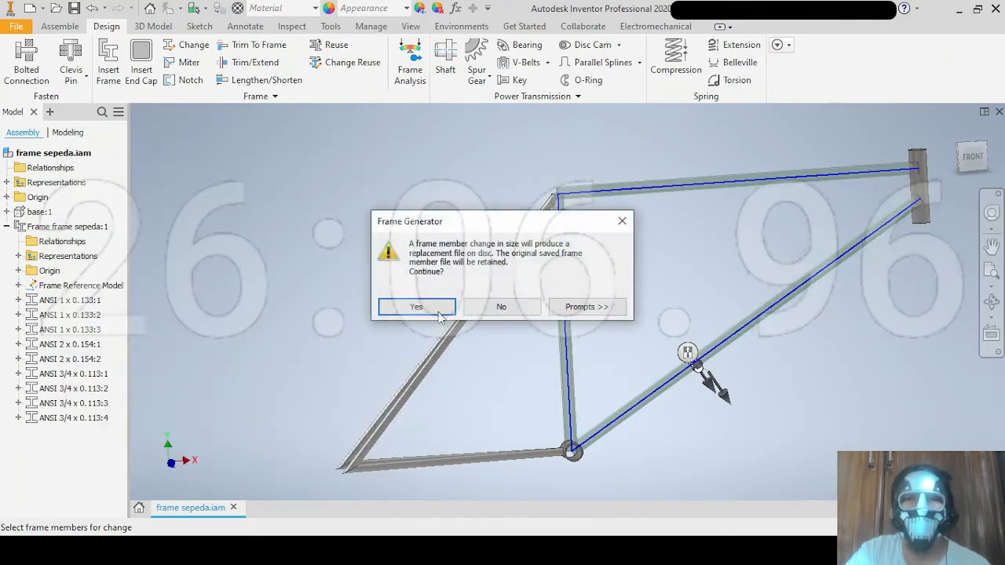
key("Return")
left_click(395, 372)
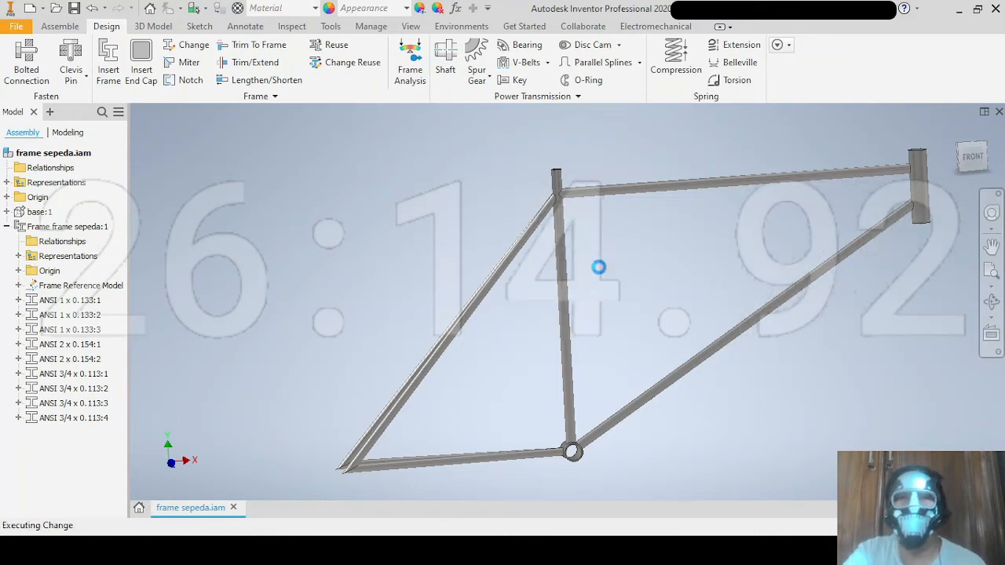
Check the resized tubes' joints and make the base part with its layout sketches visible.
middle_click_drag(729, 293, 565, 325)
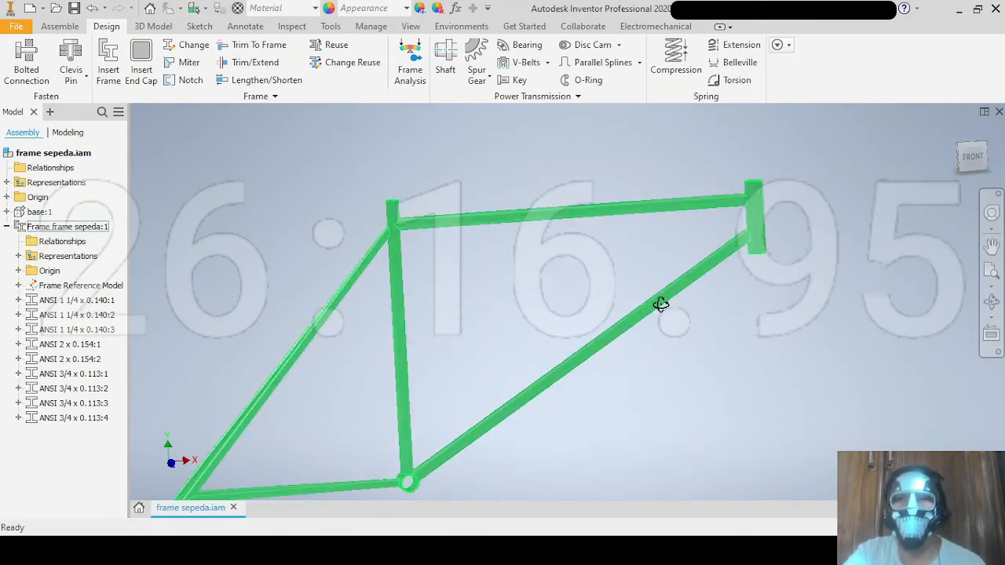
mouse_move(660, 303)
middle_mouse_down("shift")
mouse_move(615, 309)
mouse_move(646, 298)
middle_mouse_up("shift")
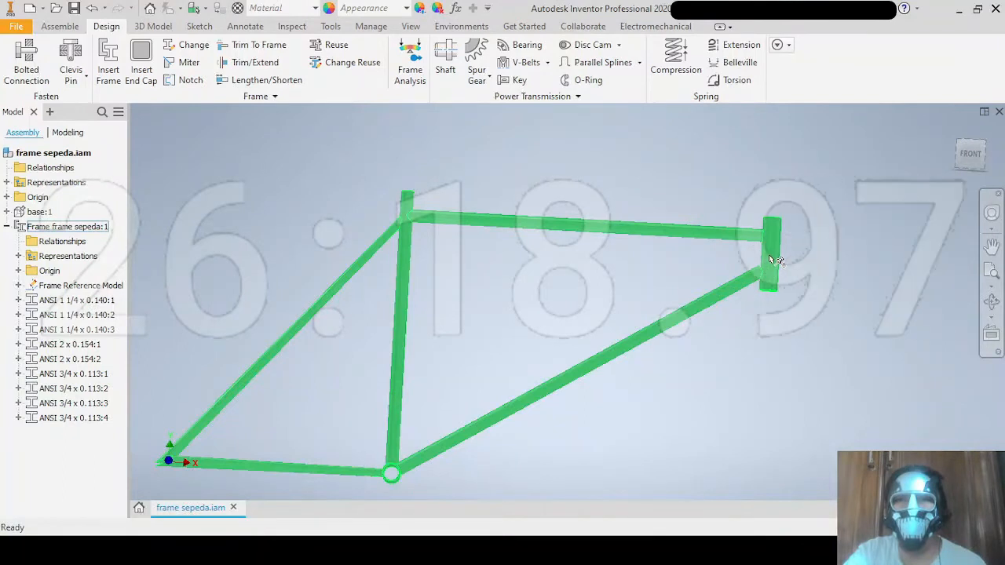
scroll(769, 254, "down", 3)
scroll(769, 254, "up", 2)
middle_click_drag(680, 312, 705, 314, "shift")
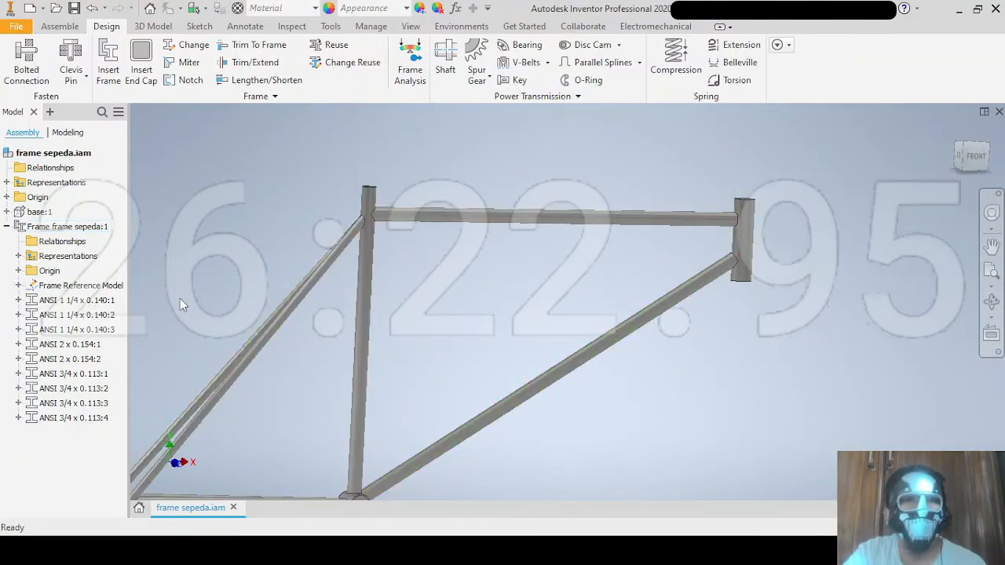
left_click(7, 213)
right_click(39, 212)
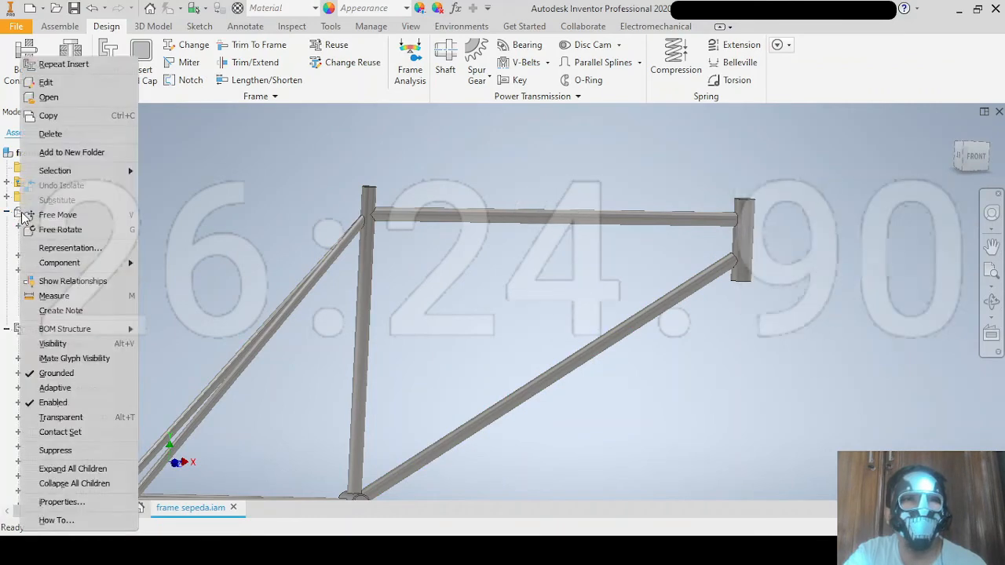
left_click(53, 344)
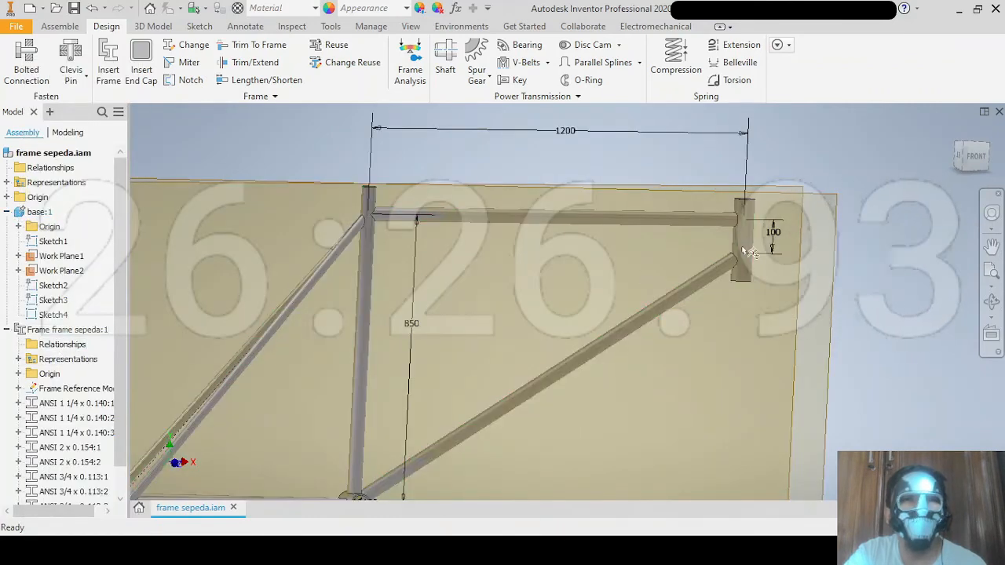
Hide Work Plane1 and Work Plane2 of the base part.
left_click(61, 256)
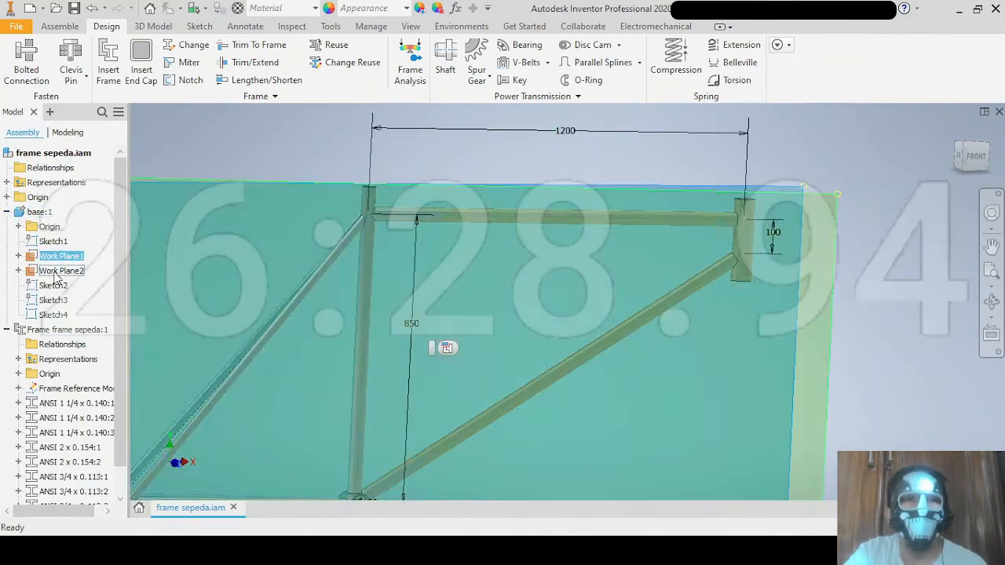
left_click(61, 271, "ctrl")
right_click(57, 271)
left_click(84, 392)
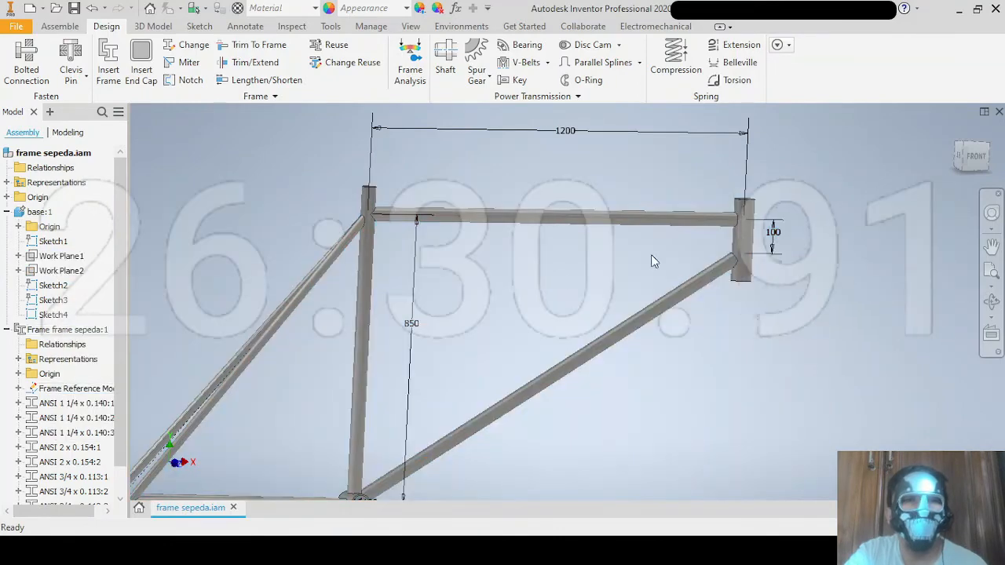
Set the vertical distance between the top tube and down tube lines at the head tube to 80 in the base sketch.
double_click(774, 236)
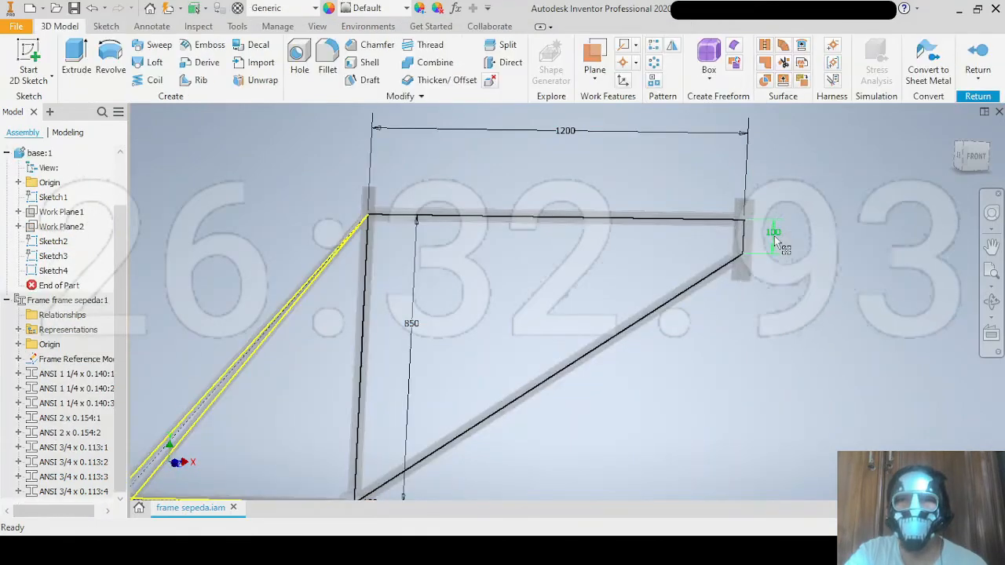
type("80")
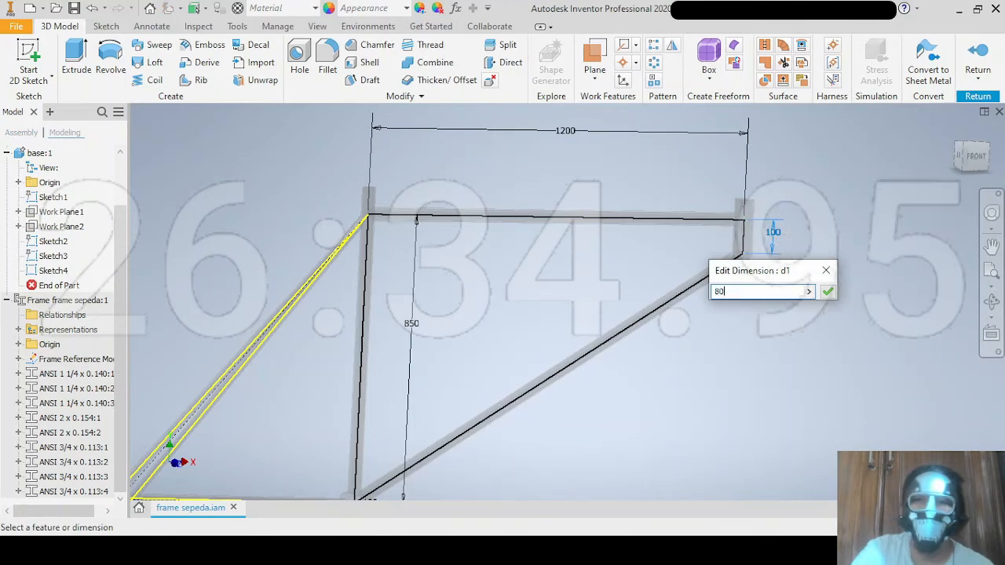
key("Return")
left_click(805, 232)
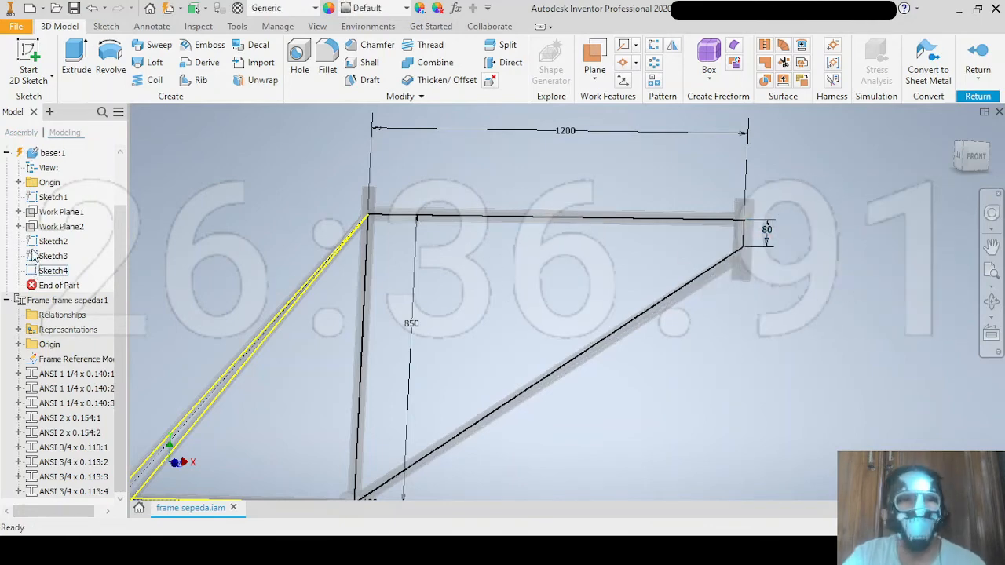
Return from the base part to the top-level assembly and locate the frame subassembly in the model tree.
scroll(20, 167, "up", 2)
double_click(24, 153)
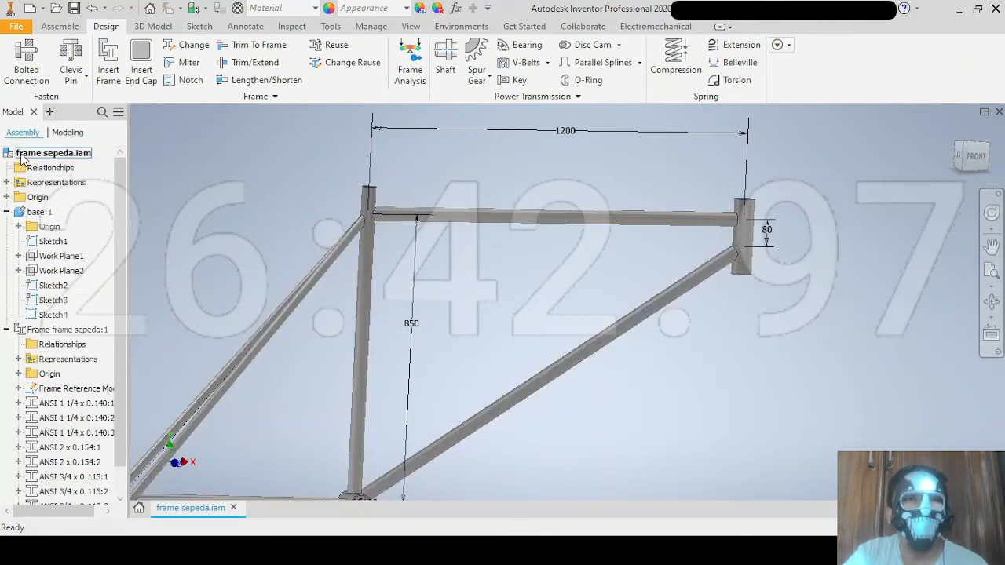
middle_click_drag(736, 276, 688, 276, "shift")
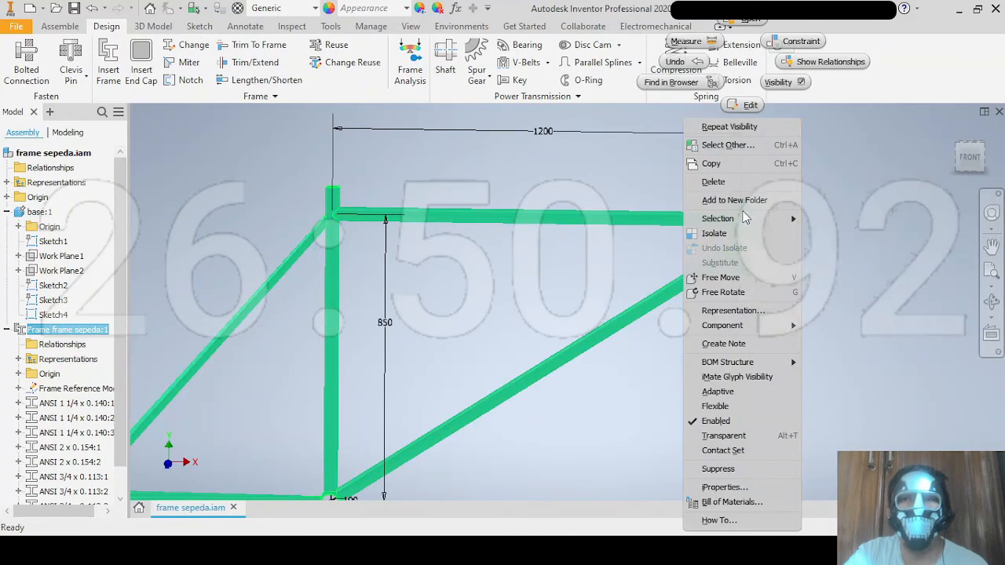
left_click(695, 83)
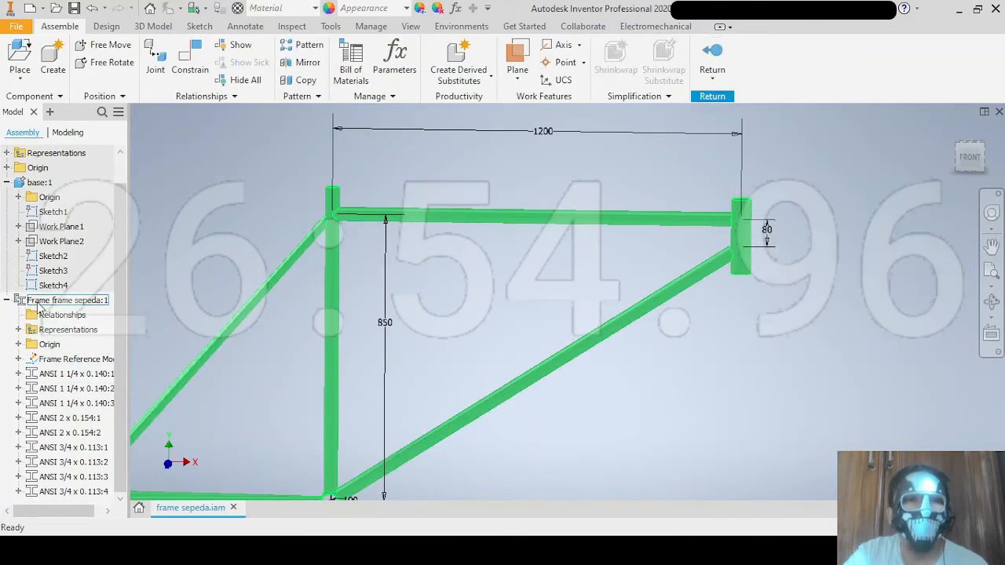
Within the frame subassembly, locate the ANSI 2 x 0.154 head tube in the model tree and expand its features.
right_click(744, 229)
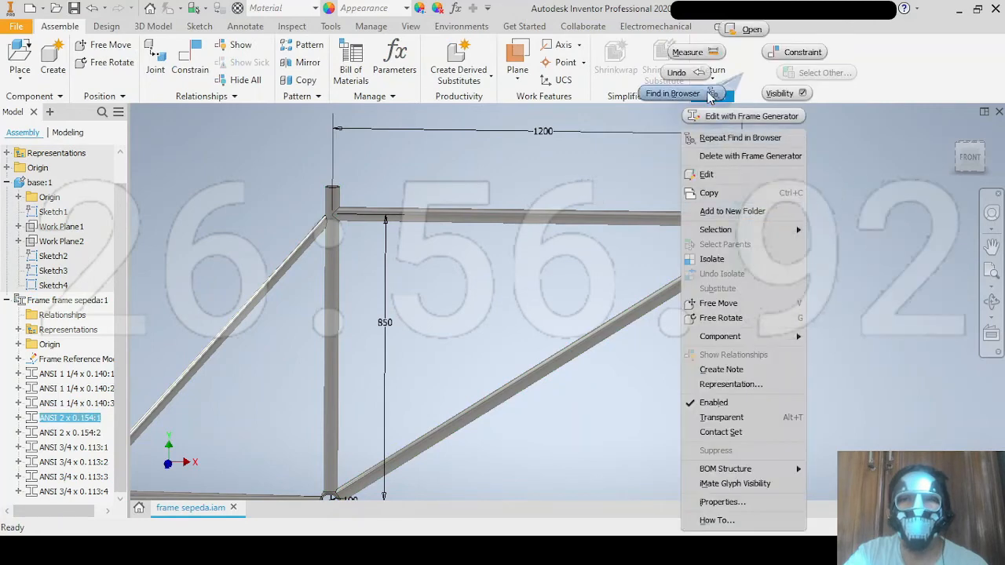
left_click(706, 174)
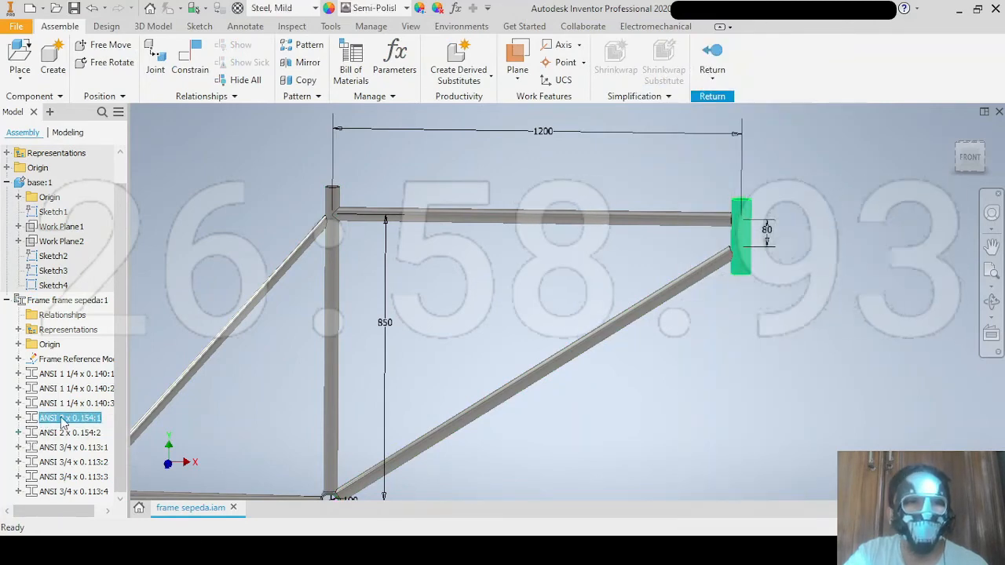
left_click(18, 419)
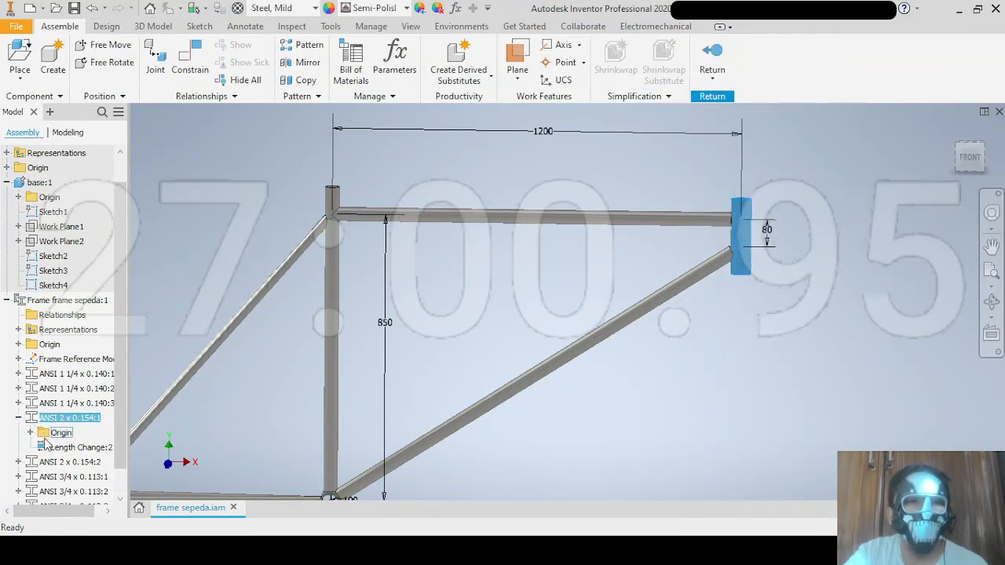
Edit the head tube's length change with Frame Generator, setting its end offsets to 50 mm and 70 mm.
left_click(49, 447)
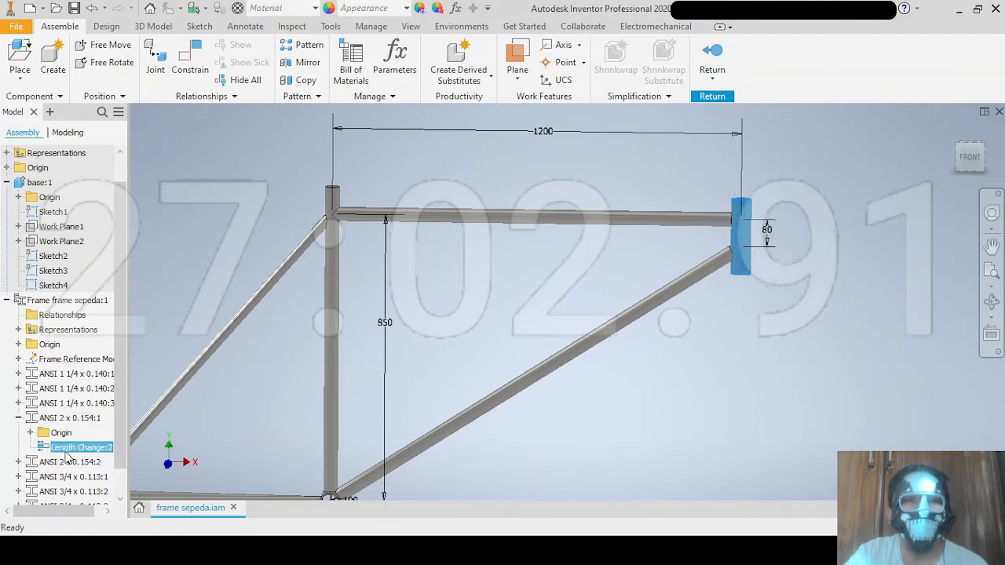
left_click(76, 447)
right_click(77, 449)
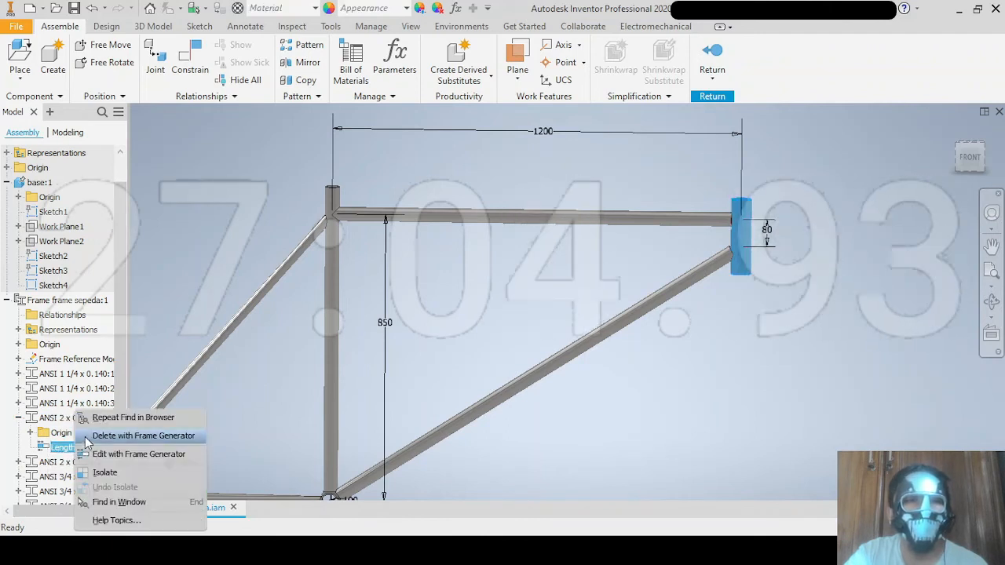
left_click(99, 456)
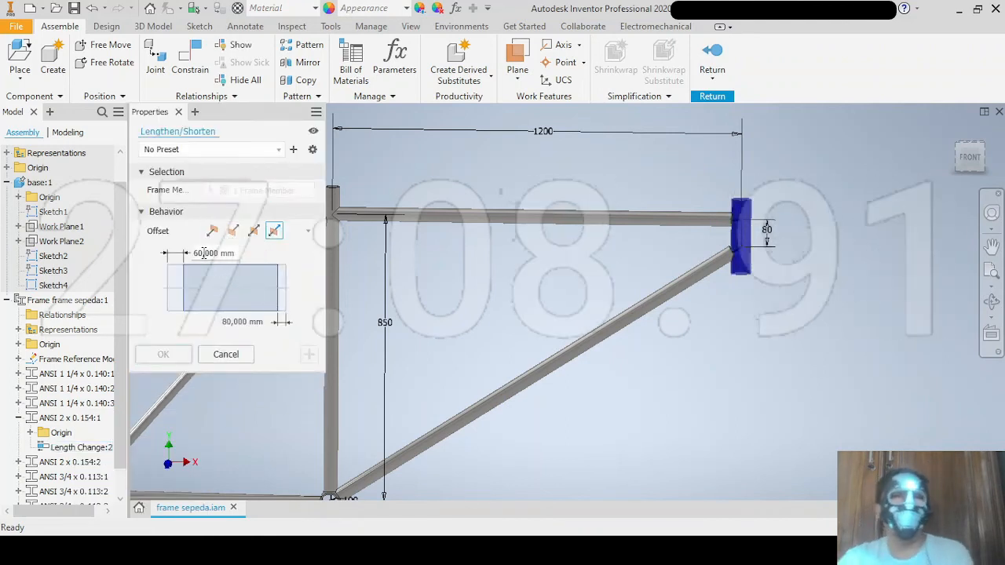
left_click(245, 253)
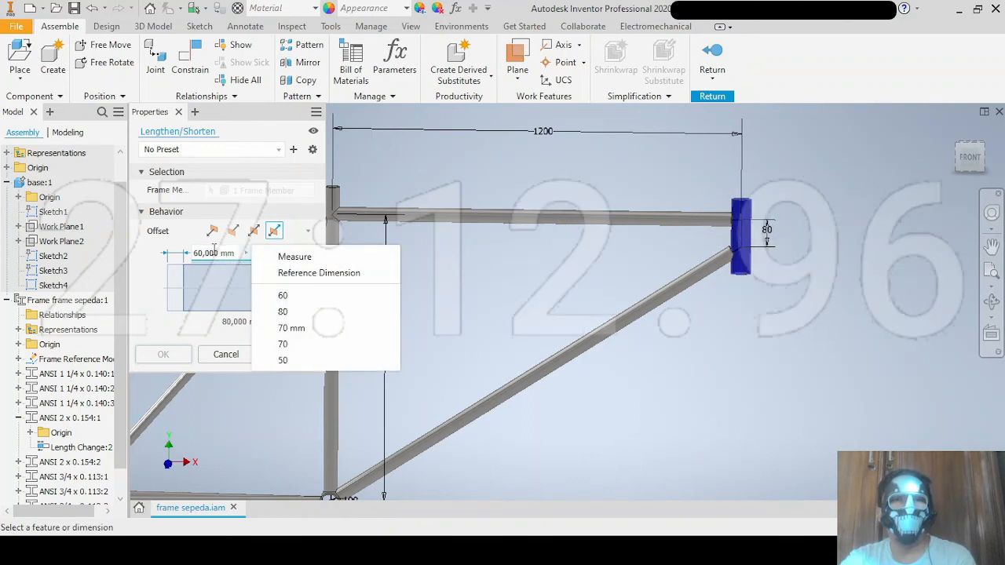
left_click(216, 252)
left_click(246, 253)
left_click(289, 359)
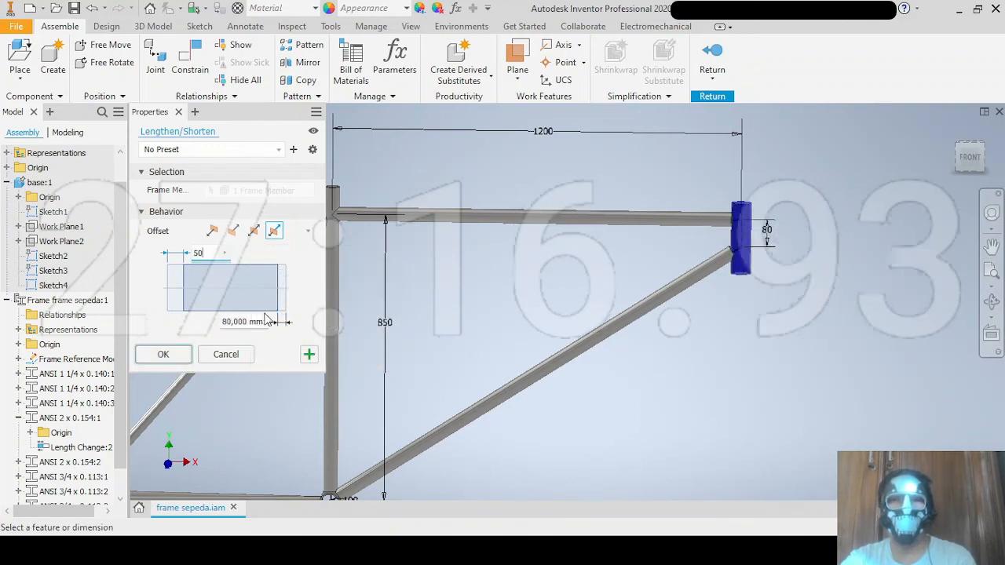
type("7")
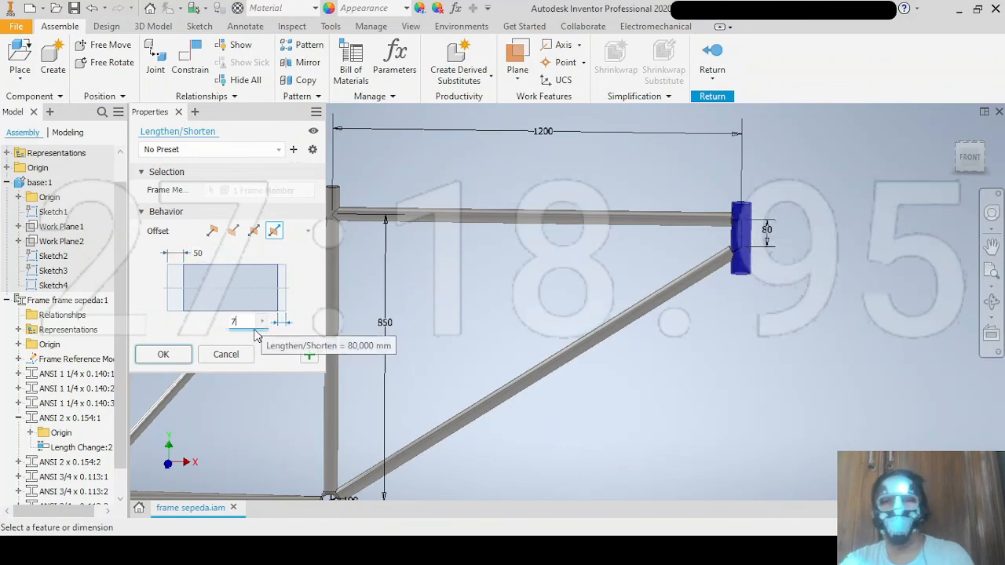
type("0")
left_click(157, 358)
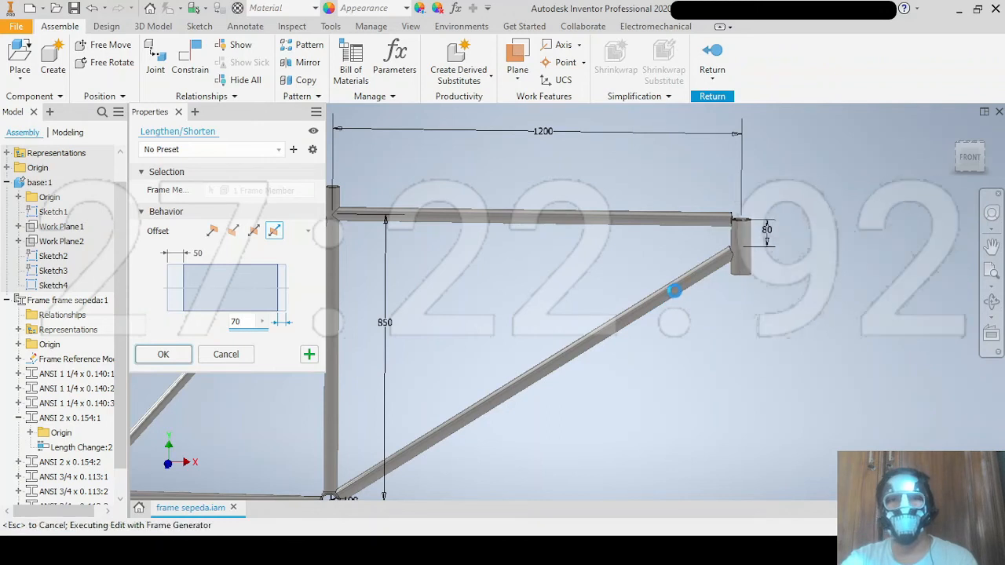
Return to the top-level assembly and hide the base part with its layout sketches.
middle_click_drag(598, 292, 618, 280, "shift")
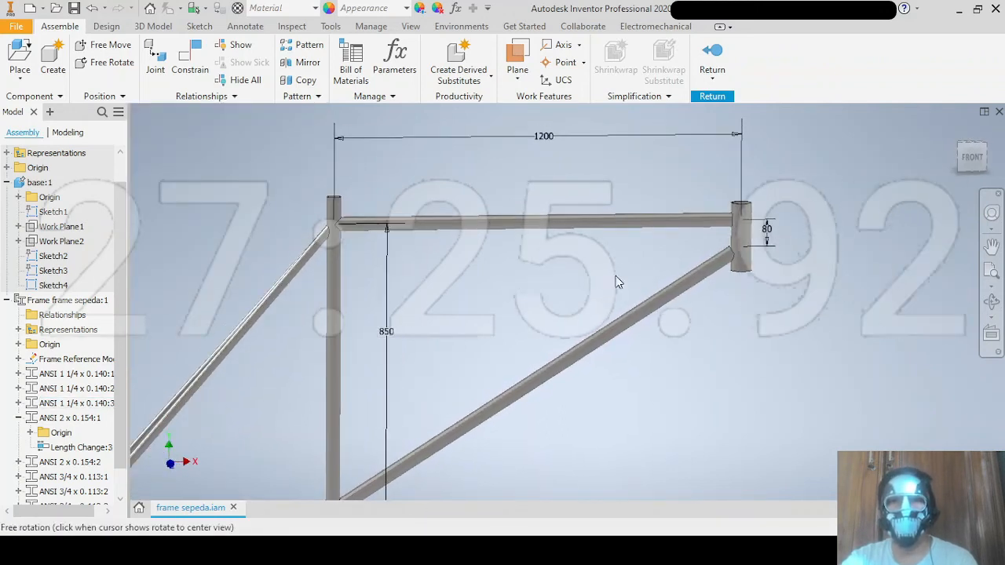
scroll(17, 169, "up", 1)
double_click(16, 158)
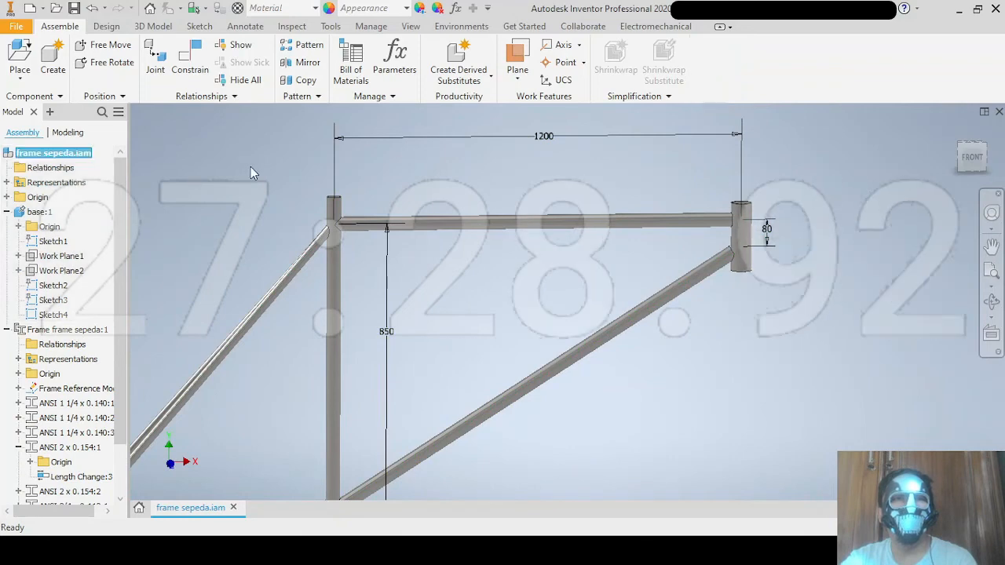
left_click(17, 330)
left_click(6, 212)
middle_click_drag(334, 184, 441, 203)
left_click(42, 213)
right_click(45, 219)
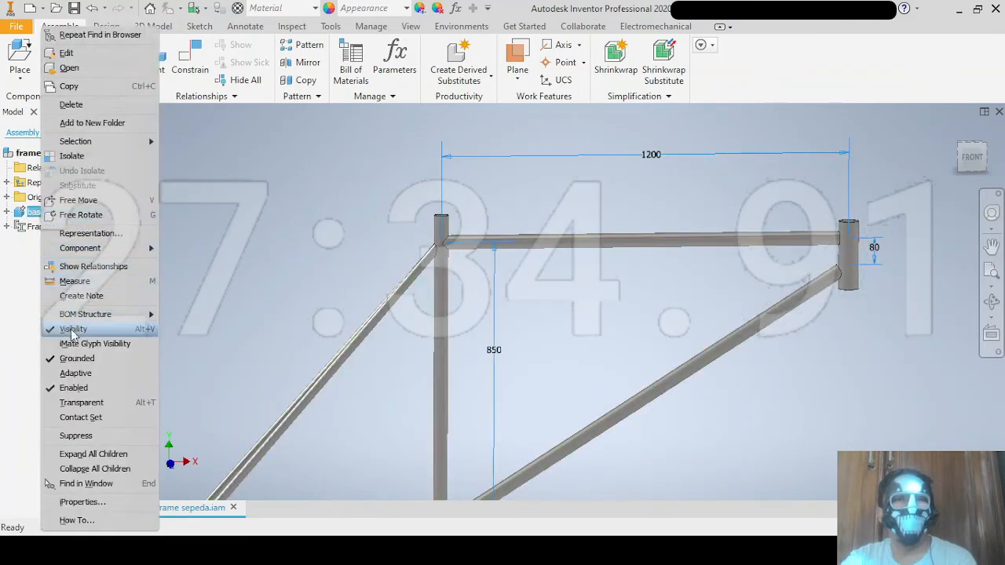
left_click(72, 329)
Inspect the whole bicycle frame and its tube joints from several angles.
scroll(440, 223, "up", 5)
middle_click_drag(394, 298, 431, 309, "shift")
scroll(476, 251, "down", 3)
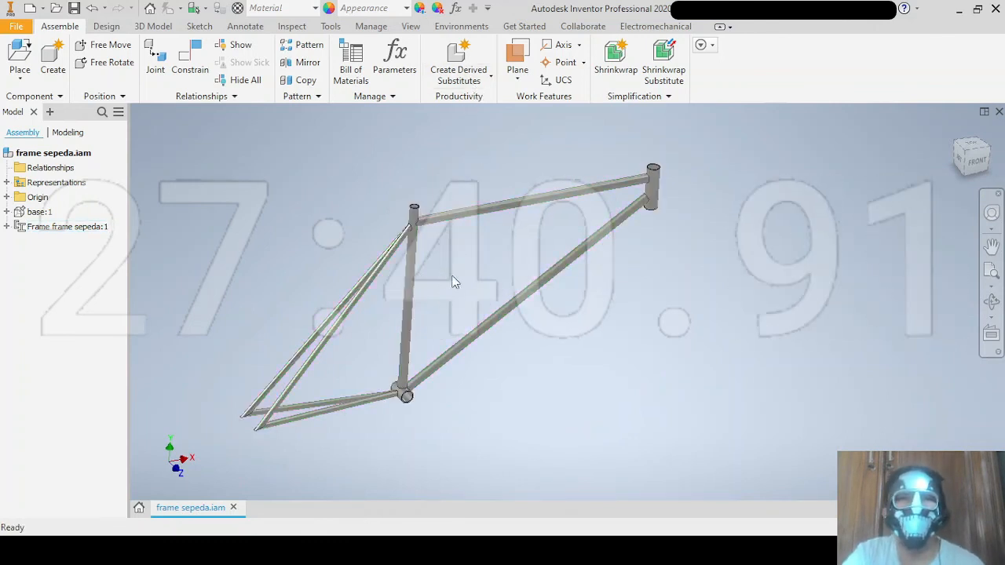
middle_click_drag(453, 281, 510, 252, "shift")
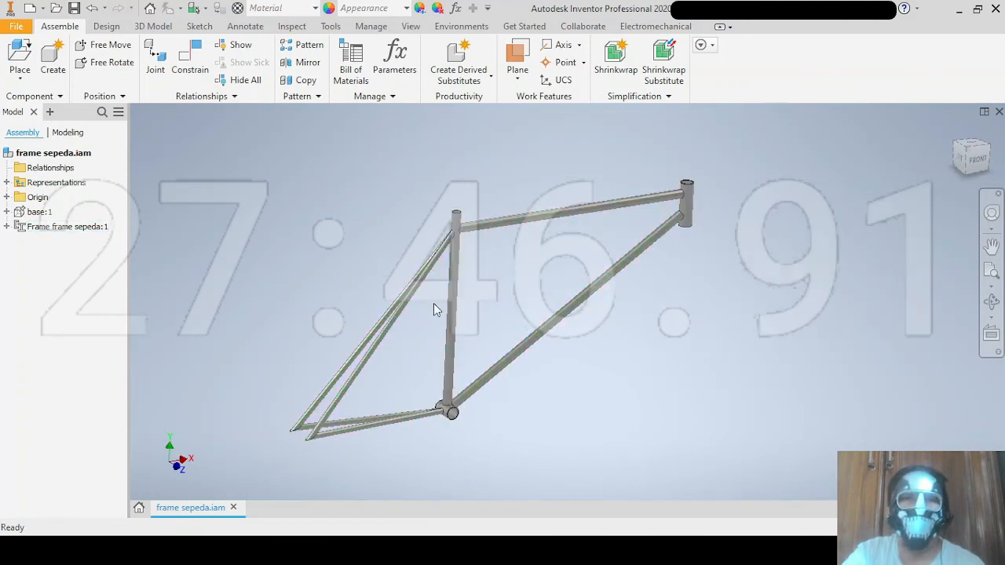
middle_click_drag(507, 310, 430, 380, "shift")
scroll(431, 380, "up", 3)
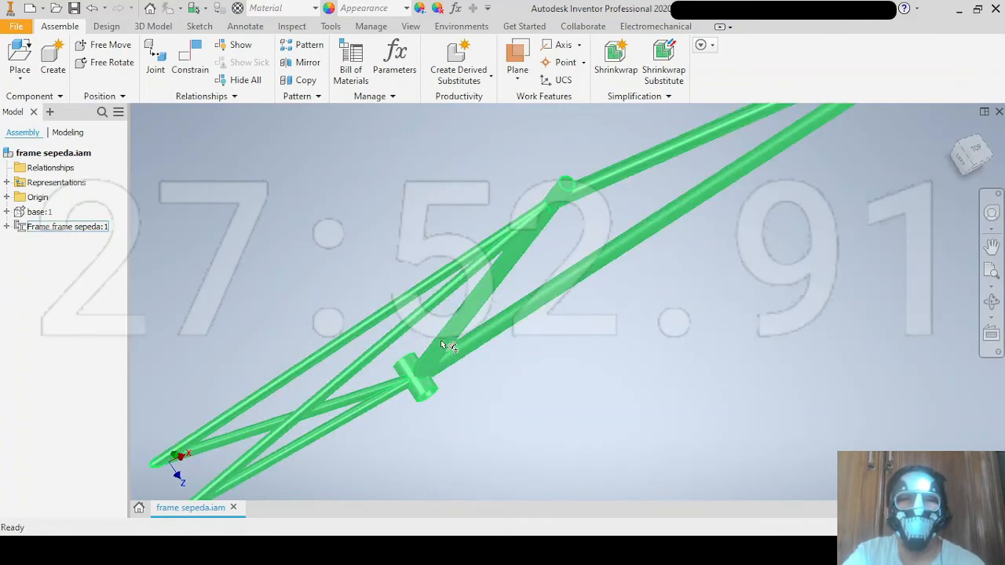
middle_click_drag(441, 342, 406, 327, "shift")
scroll(457, 315, "down", 3)
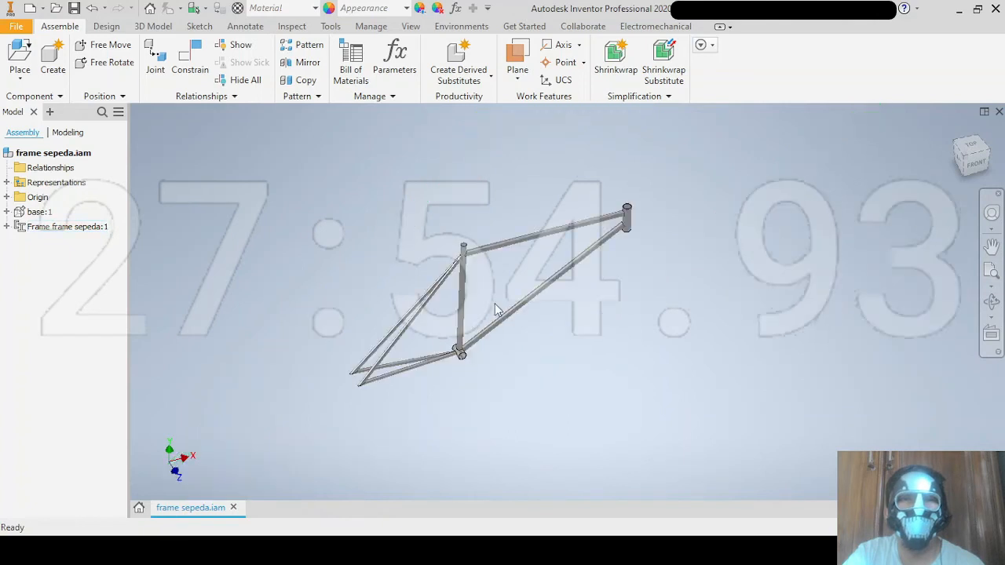
middle_click_drag(496, 309, 456, 287, "shift")
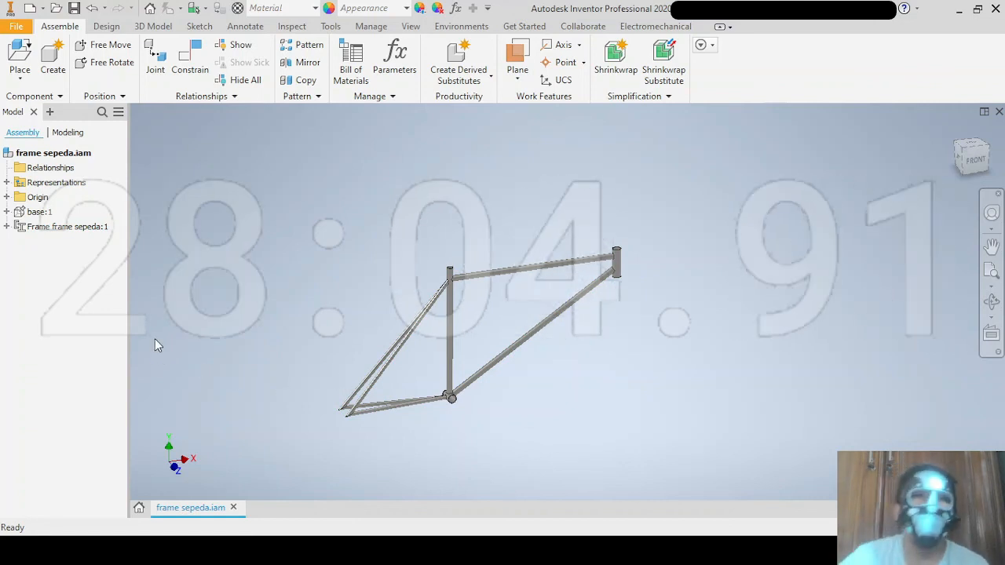
left_click_drag(461, 277, 496, 245)
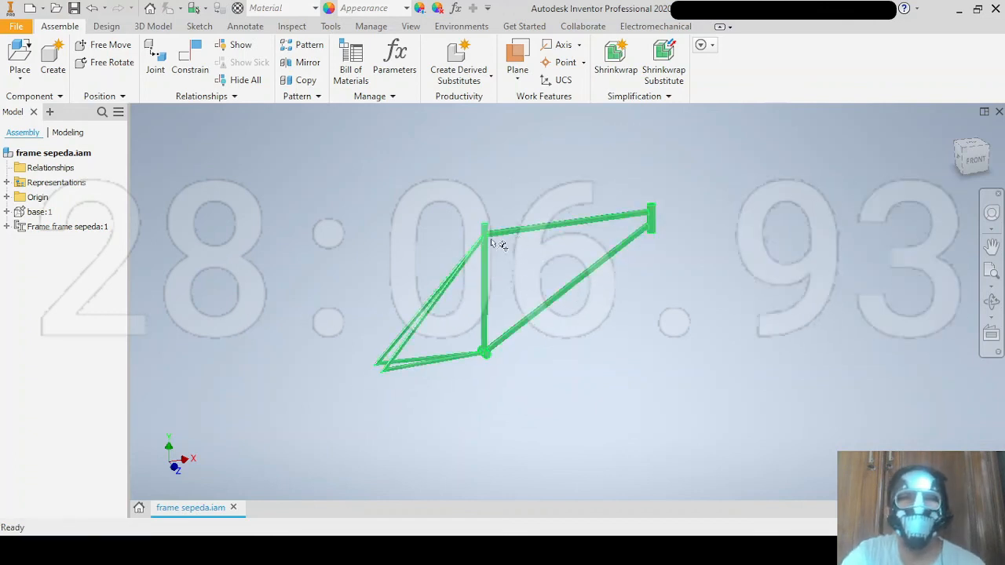
scroll(468, 245, "down", 3)
middle_click_drag(512, 260, 494, 233)
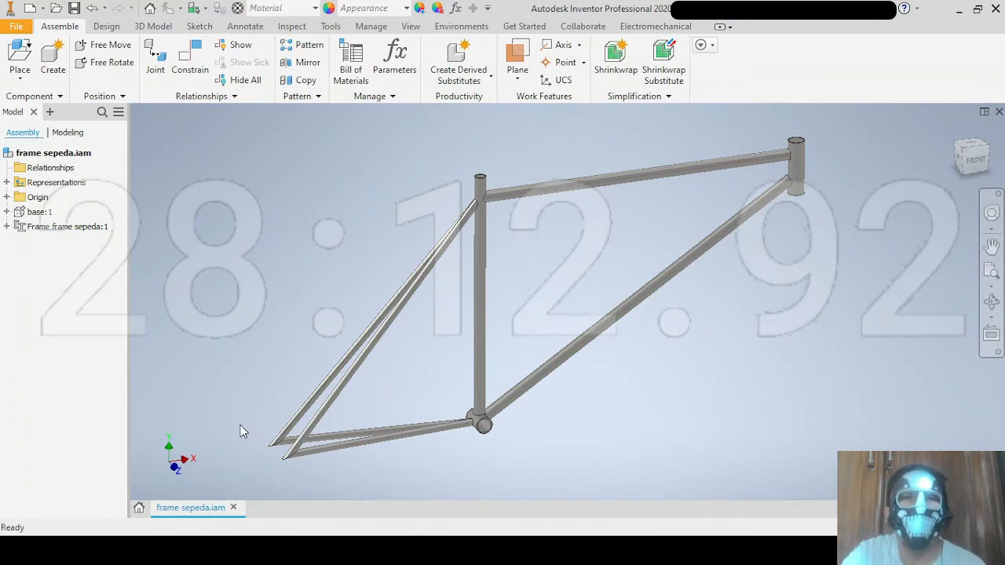
mouse_move(255, 387)
middle_mouse_down("shift")
mouse_move(274, 395)
mouse_move(252, 383)
middle_mouse_up("shift")
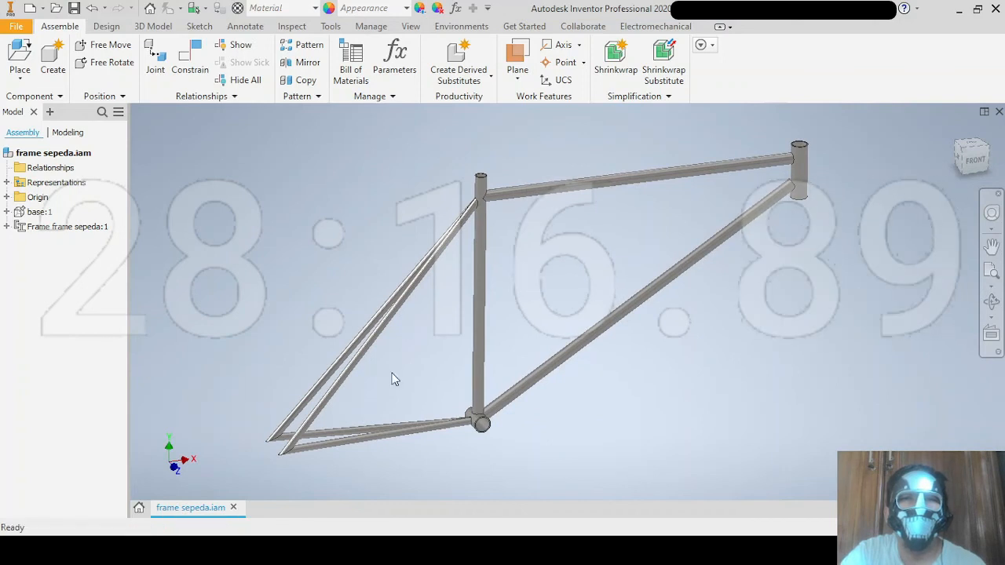
middle_click_drag(394, 380, 373, 379)
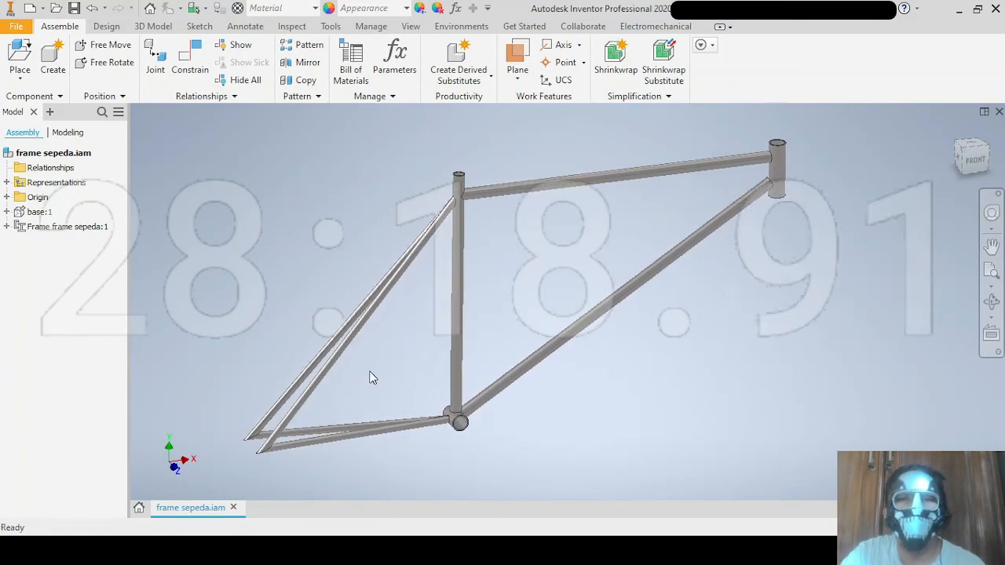